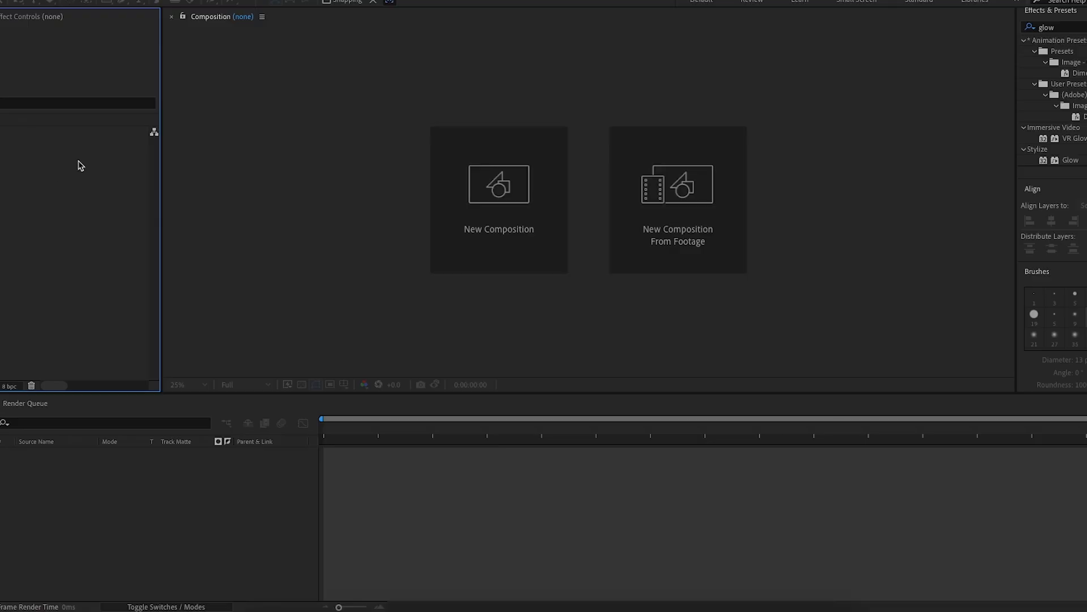
- Create a new 1920x1080, 24 fps composition named "new iman tutorial"
left_click(555, 229)
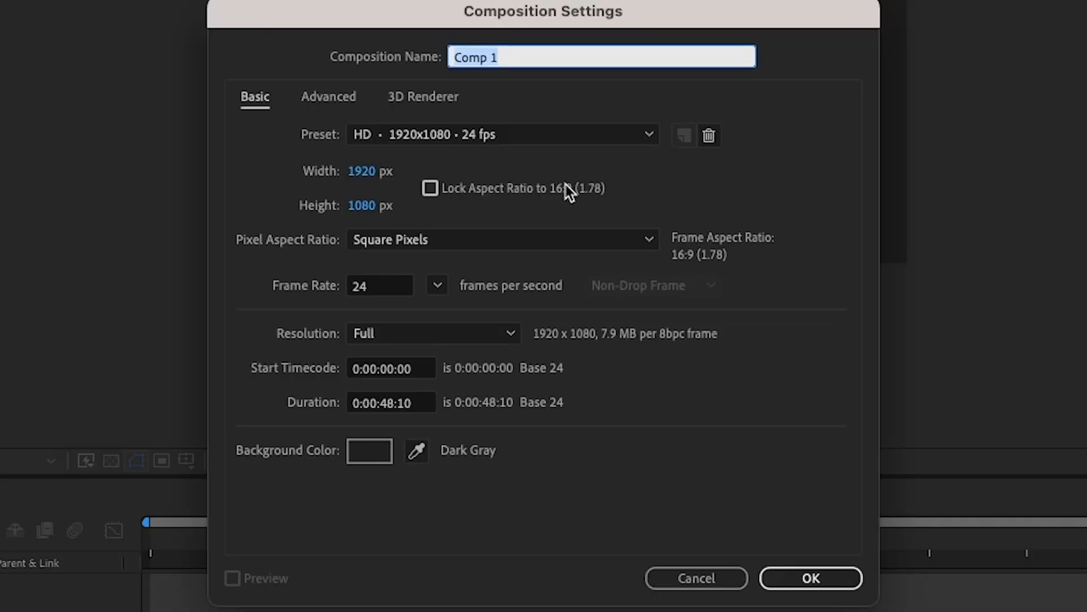
type("new iman ")
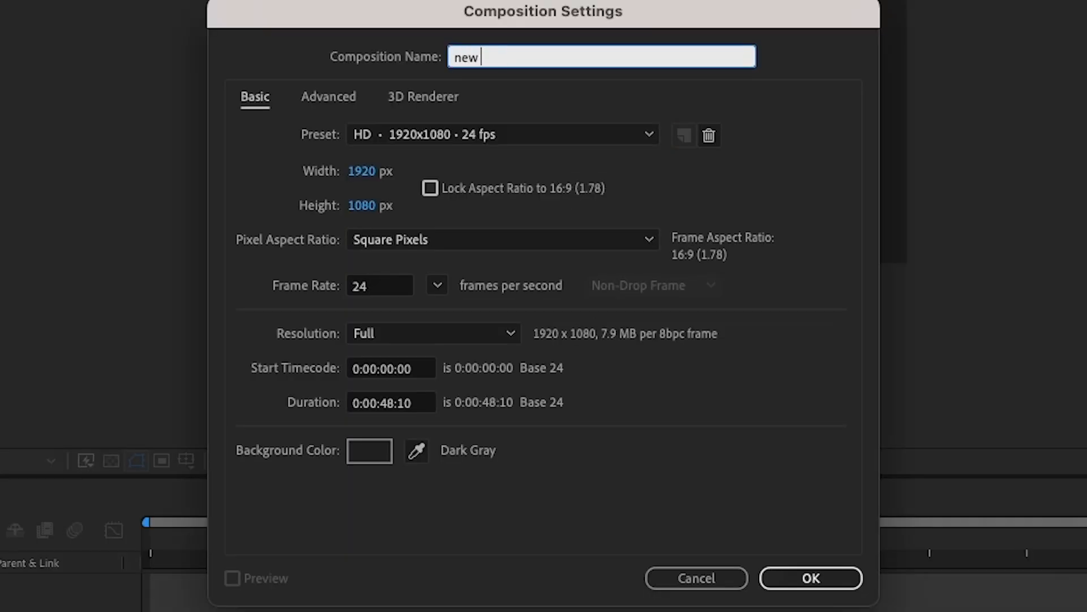
type("tutorial")
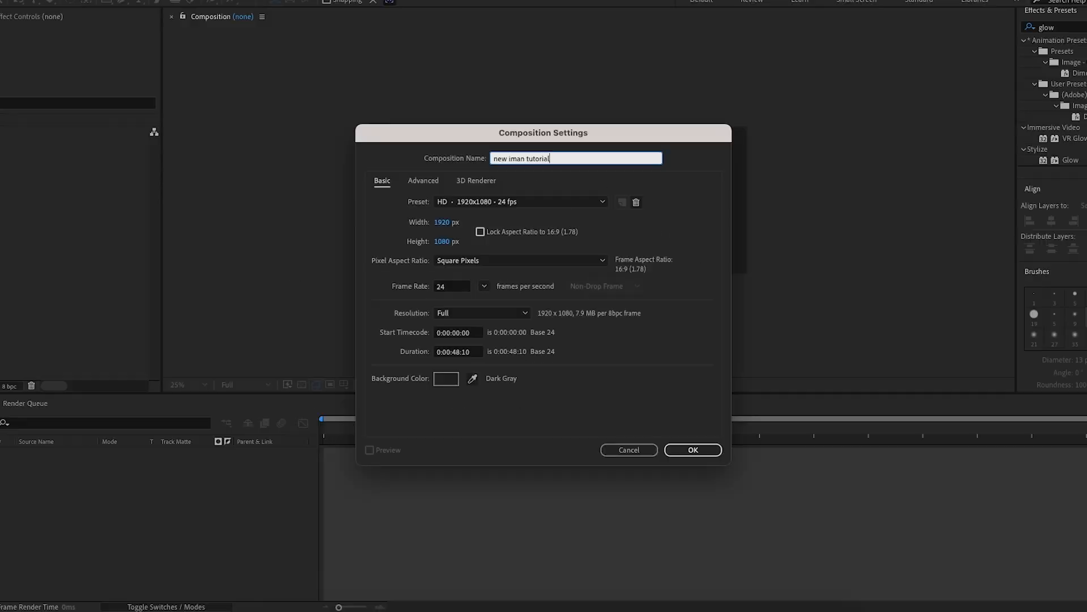
key("Return")
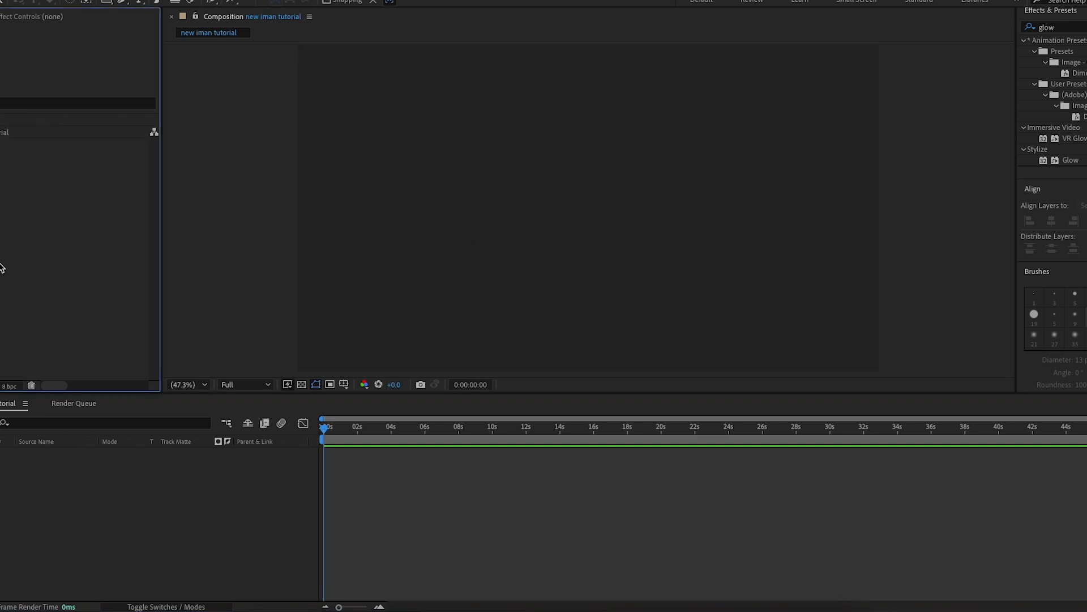
- Add a full-frame black solid layer to the composition
right_click(114, 515)
mouse_move(170, 445)
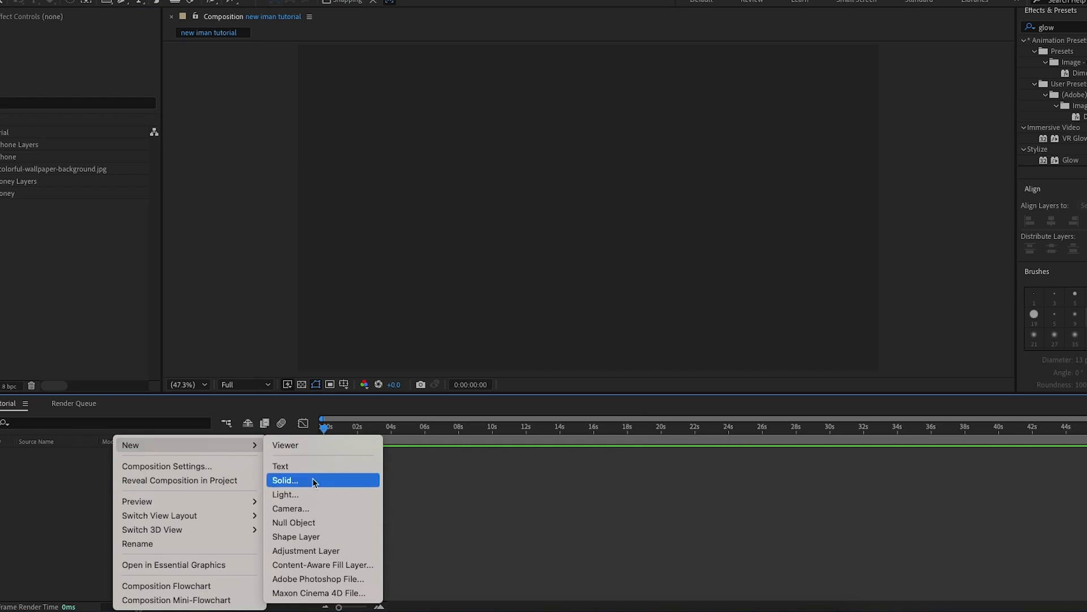
left_click(314, 481)
left_click(649, 418)
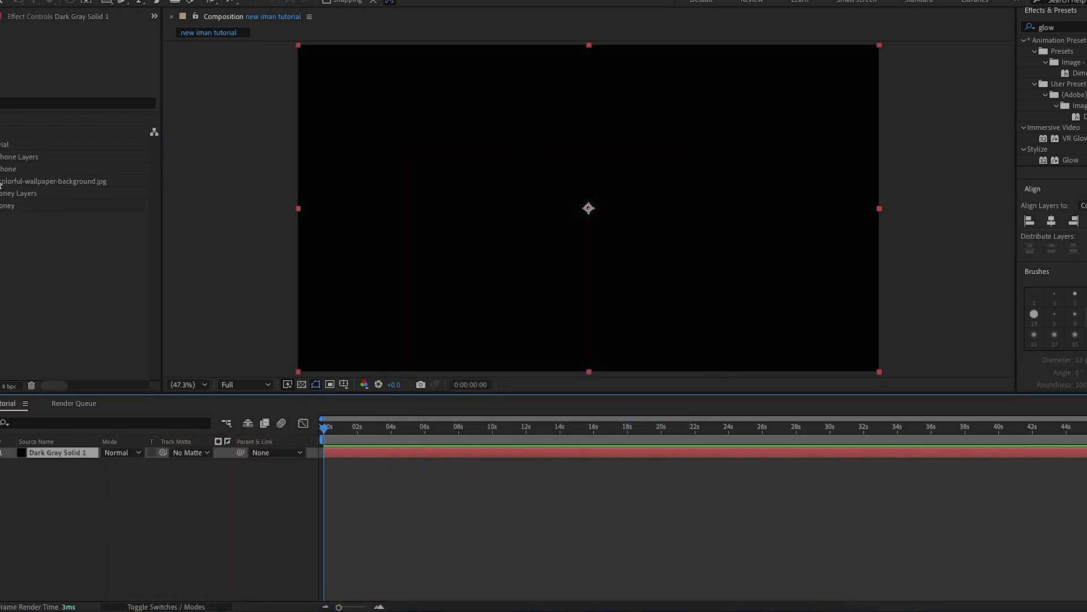
- Place the colorful wallpaper background image above the solid and scale it to 55%
left_click_drag(1, 184, 86, 453)
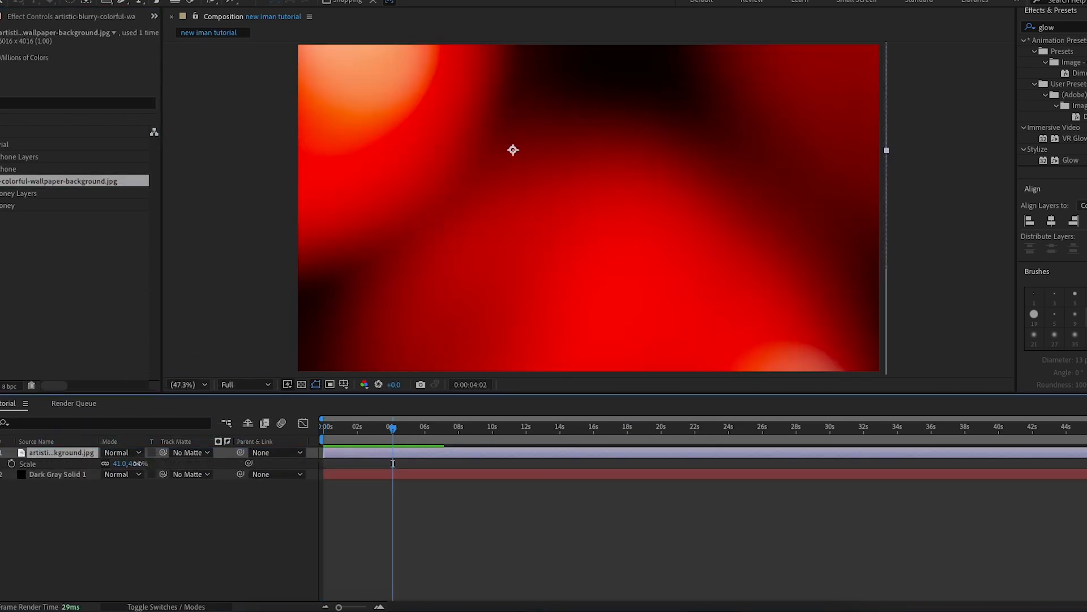
left_click_drag(135, 464, 144, 463)
left_click(216, 468)
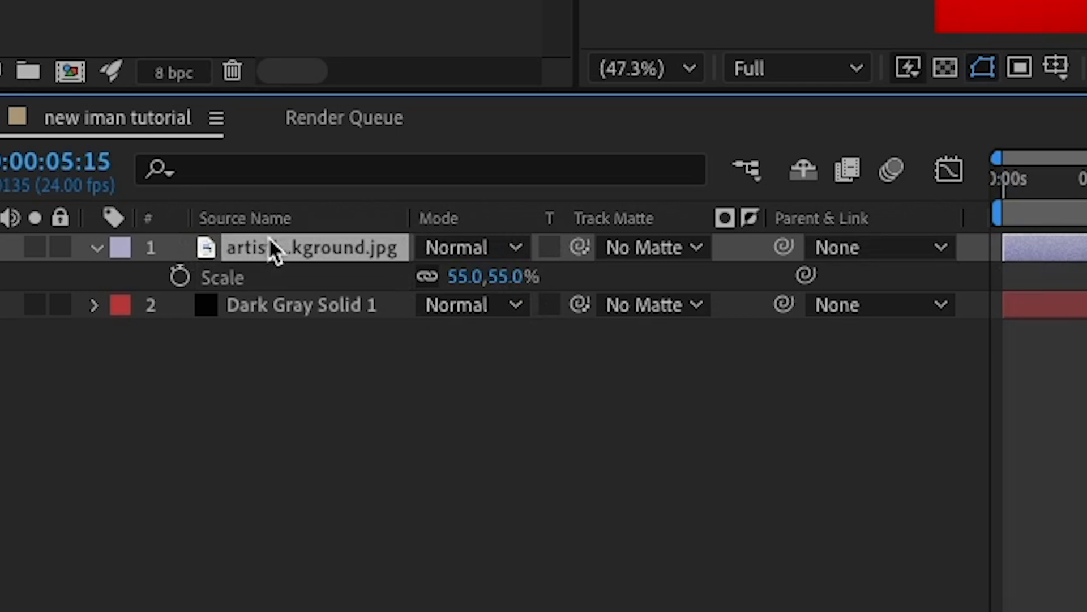
- Set the background image layer's opacity to 10%
key("t")
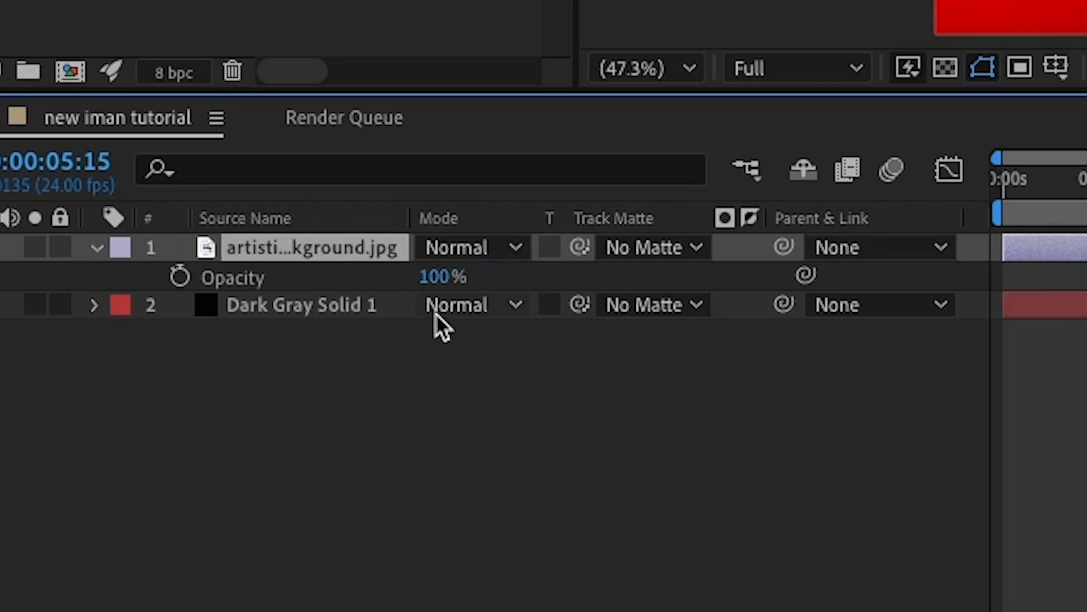
left_click(111, 463)
type("10")
key("Return")
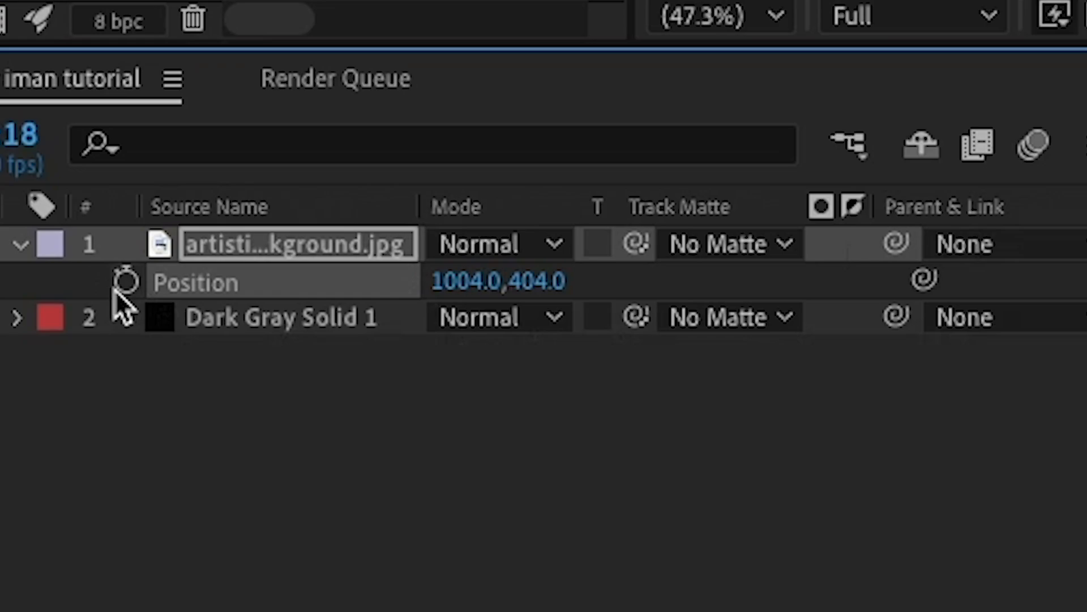
- Add the expression wiggle(3,300) to the background image's Position property
left_click(179, 277, "alt")
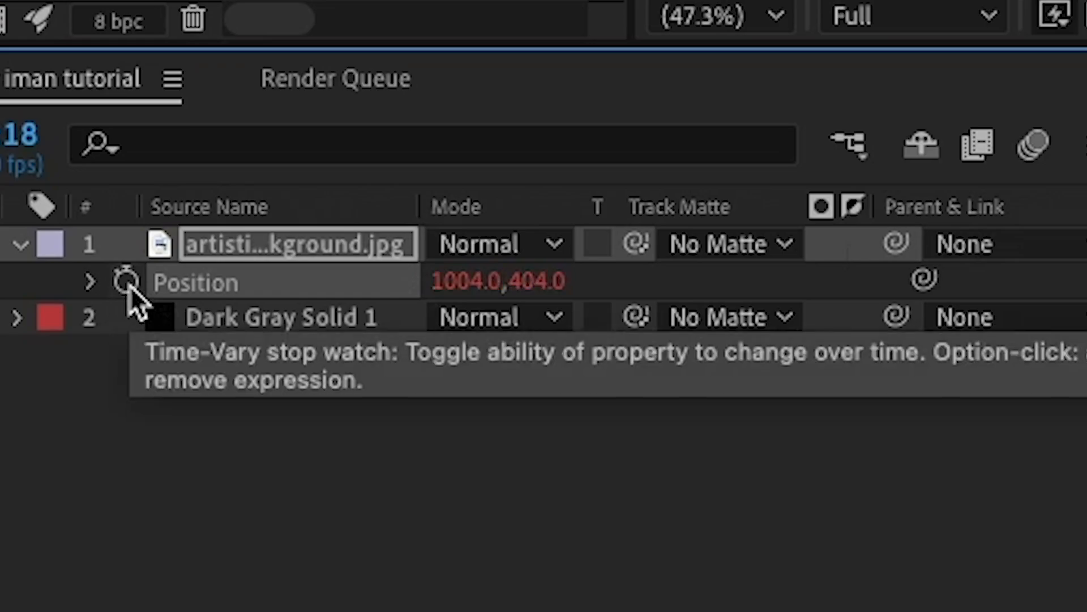
type("wiggl")
key("Return")
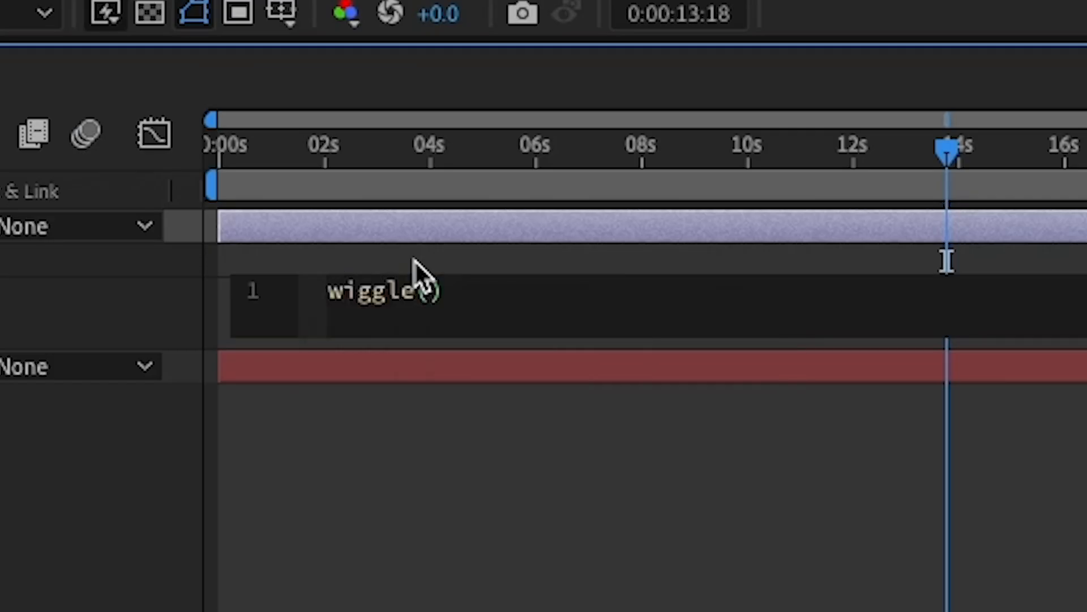
type("3,300")
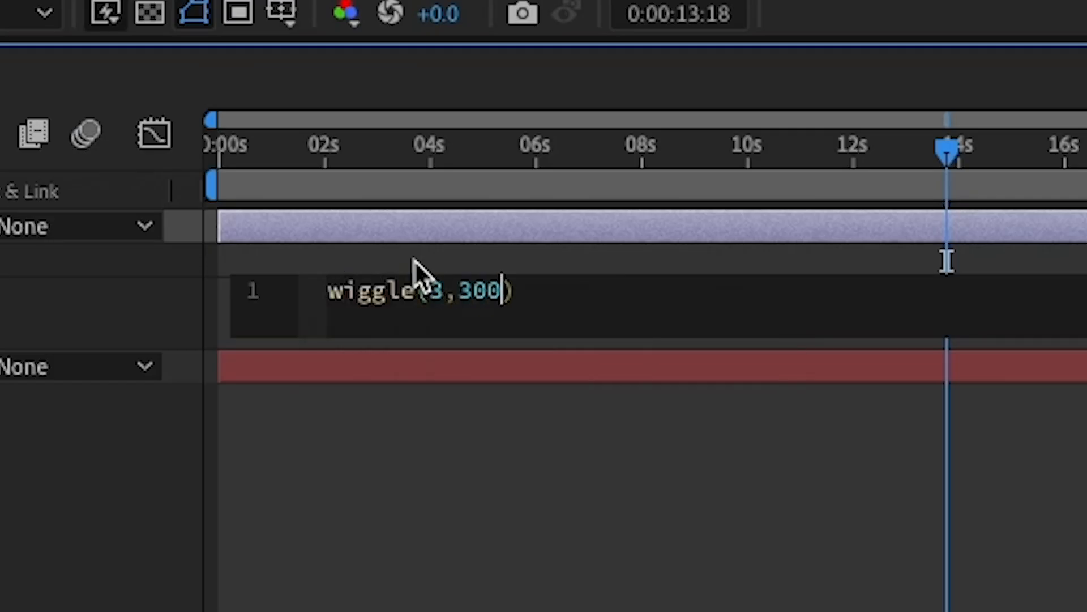
left_click(544, 314)
left_click(487, 422)
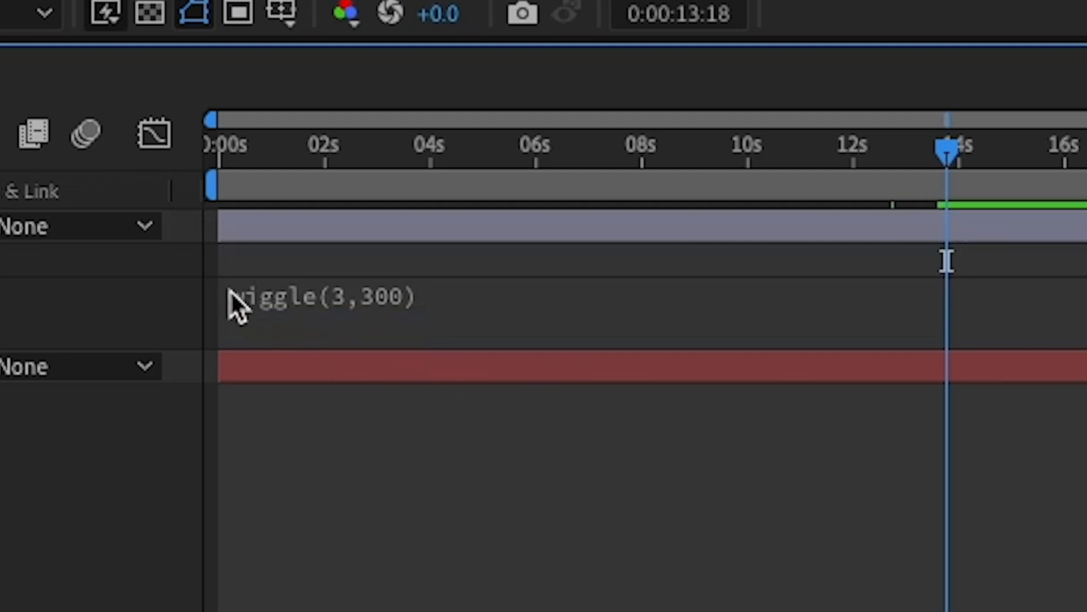
- Insert posterizeTime(5) as a line above the wiggle call in the background image's Position expression
left_click(321, 296)
left_click(331, 292)
key("Return")
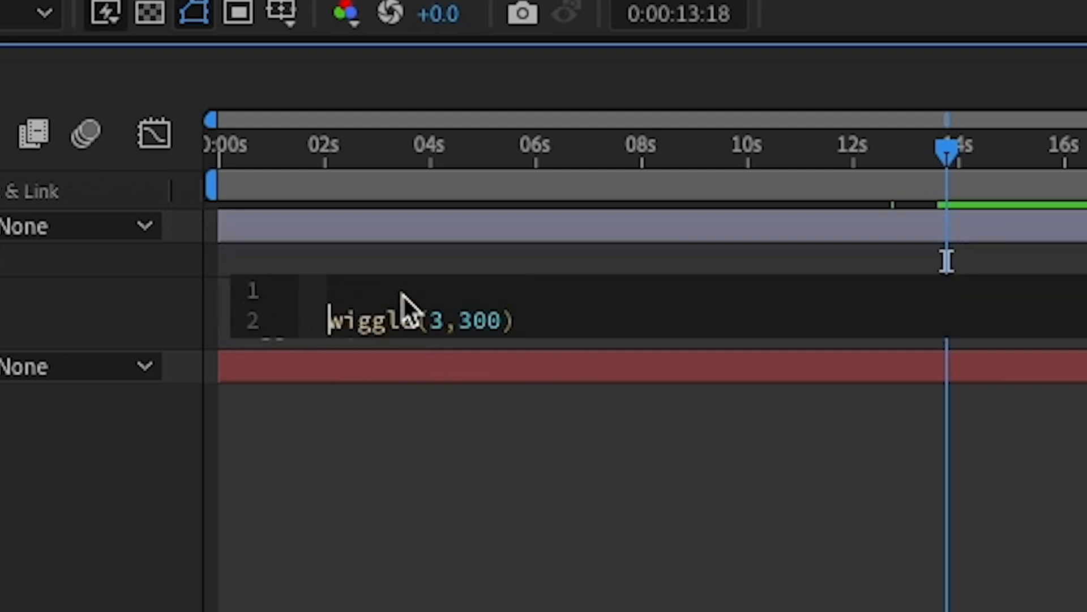
key("Up")
type("{")
key("BackSpace")
type("poster")
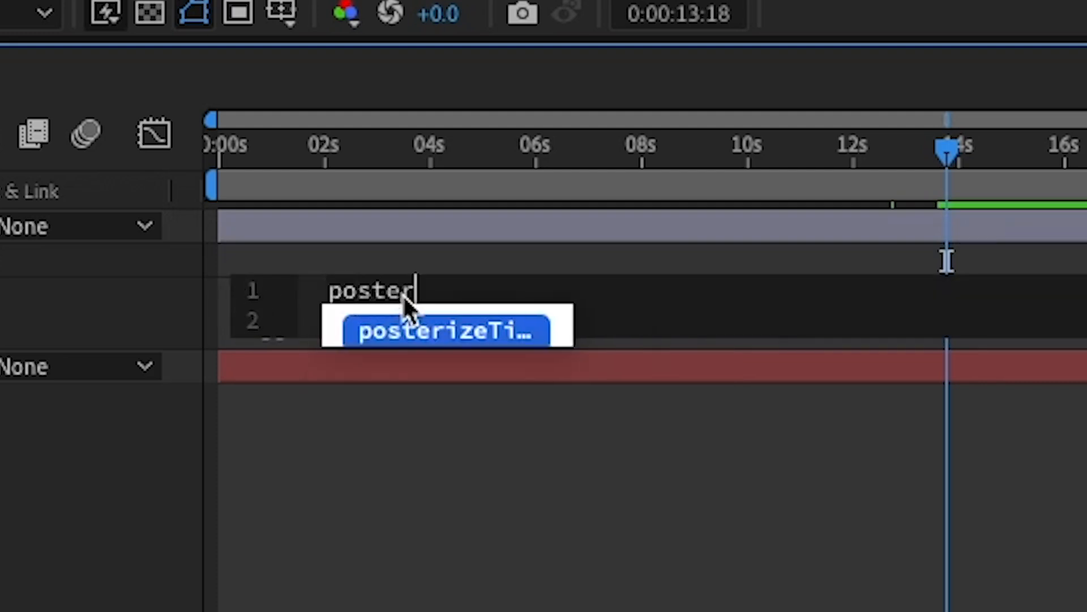
left_click(400, 338)
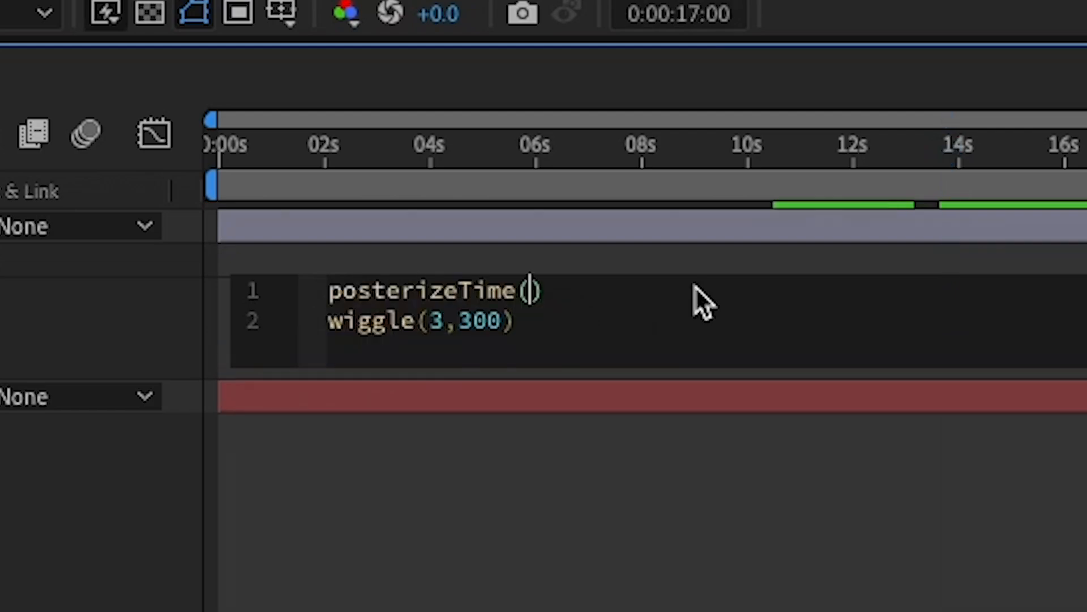
type("5")
left_click(626, 549)
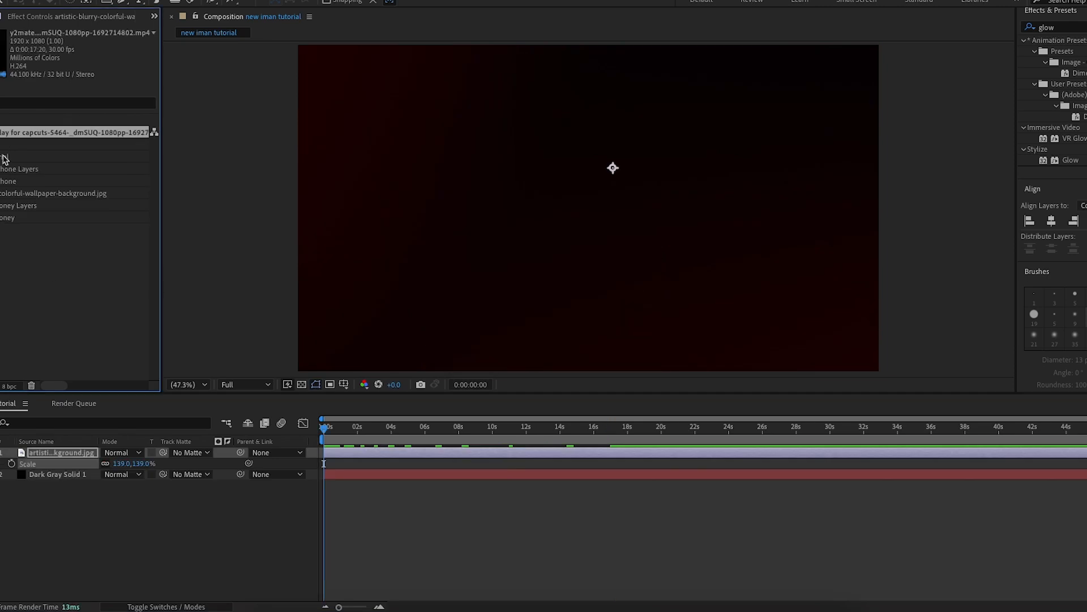
- Place the white dots overlay video above the background image and set its blending mode to Screen
mouse_move(17, 132)
left_mouse_down()
mouse_move(121, 497)
mouse_move(96, 449)
left_mouse_up()
left_click(122, 452)
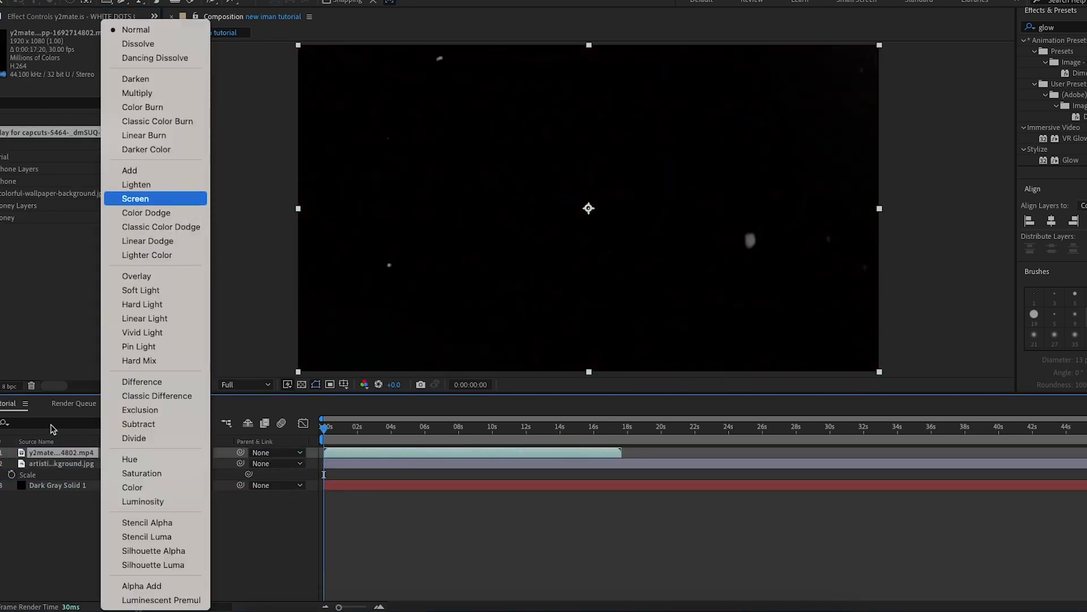
left_click(136, 198)
- Set the overlay video layer's opacity to 50%
key("t")
left_click(524, 303)
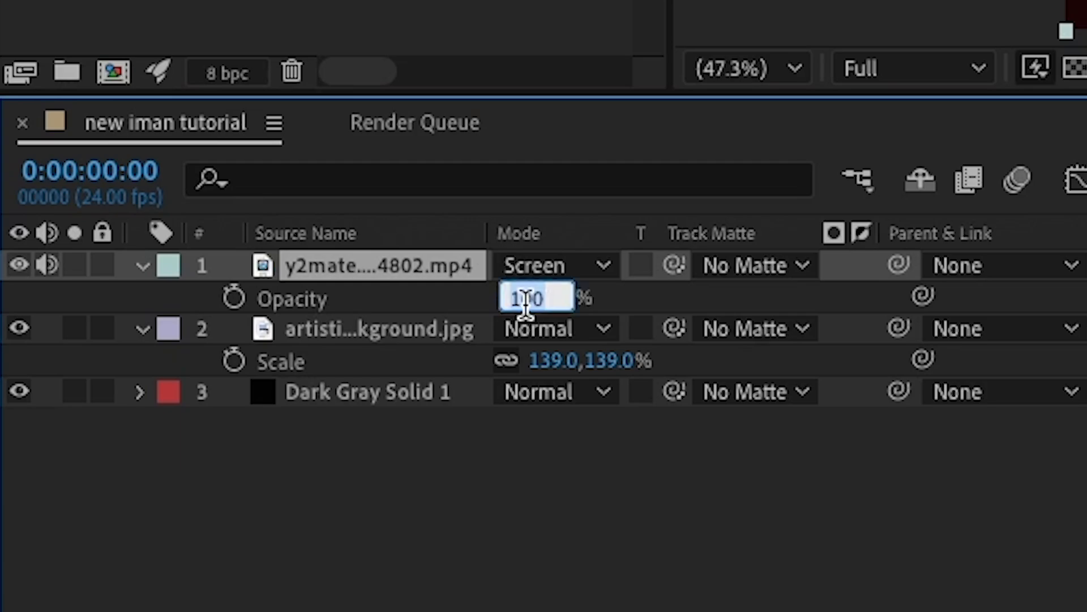
type("50")
key("Return")
- Slow down the overlay video with Time Stretch, using a stretch factor of 400
right_click(65, 457)
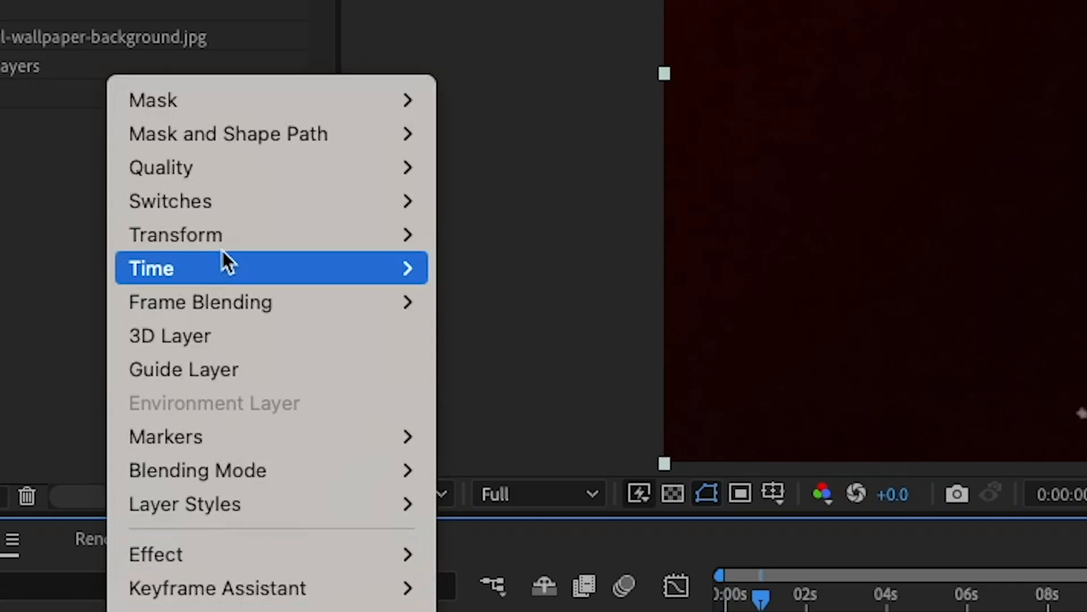
mouse_move(186, 291)
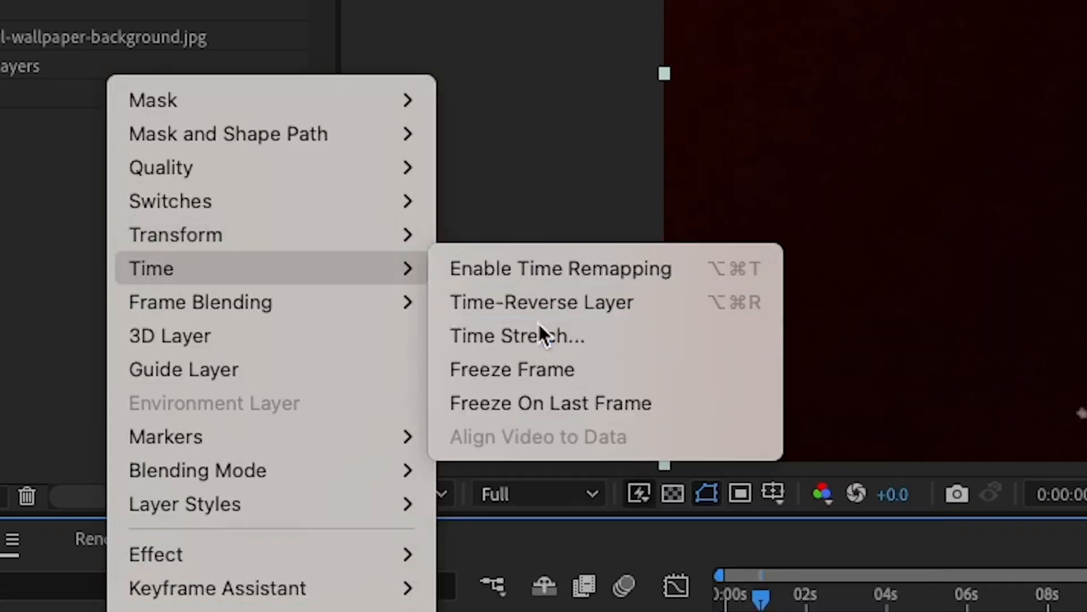
left_click(541, 334)
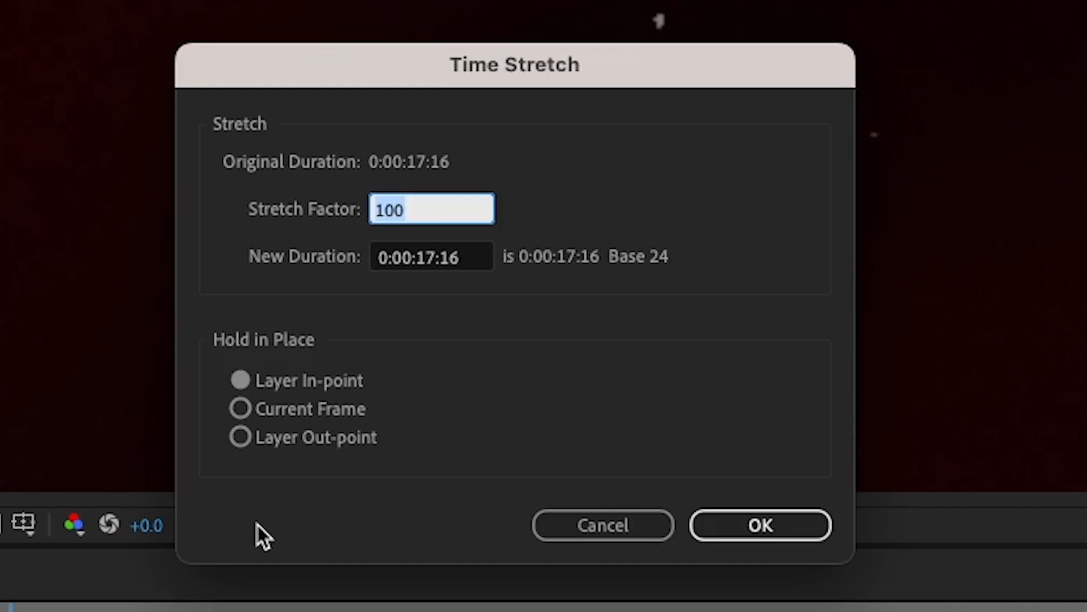
type("400")
key("Return")
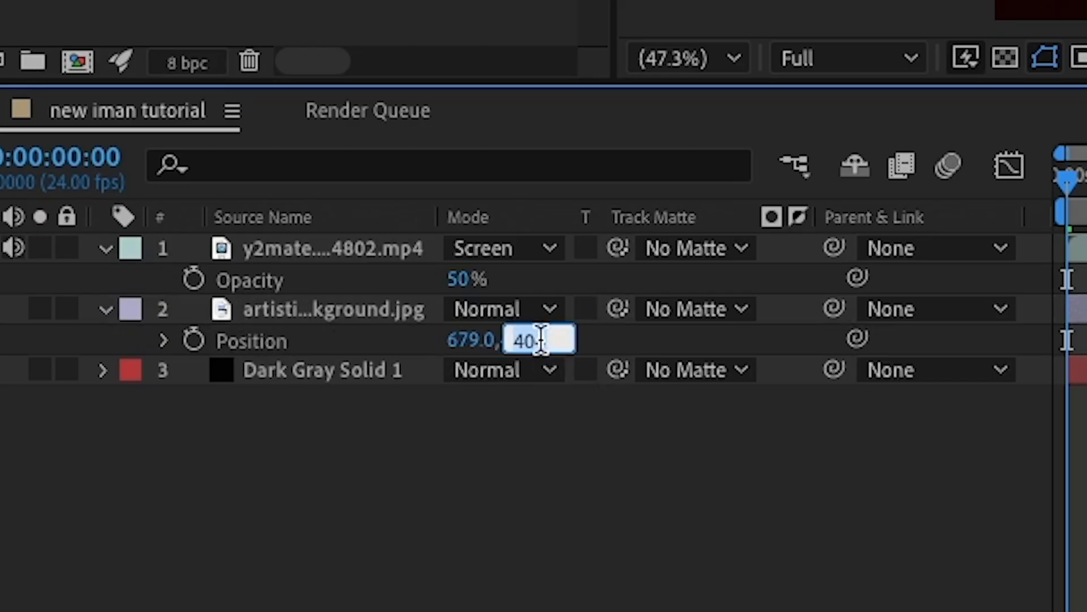
- Adjust the vertical Position value of the background image layer
type("46")
key("Return")
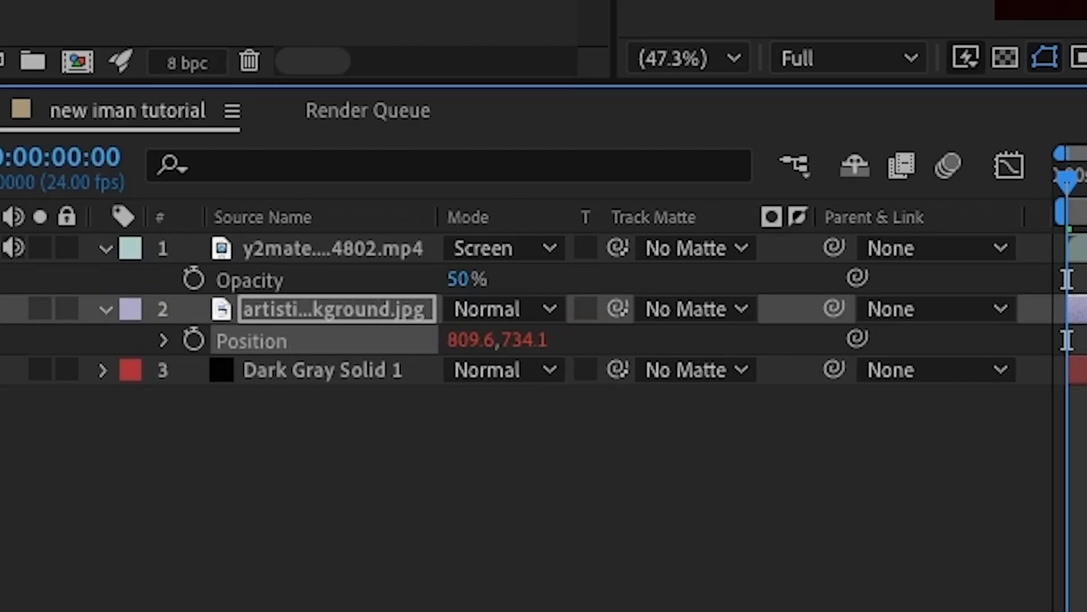
left_click(214, 586)
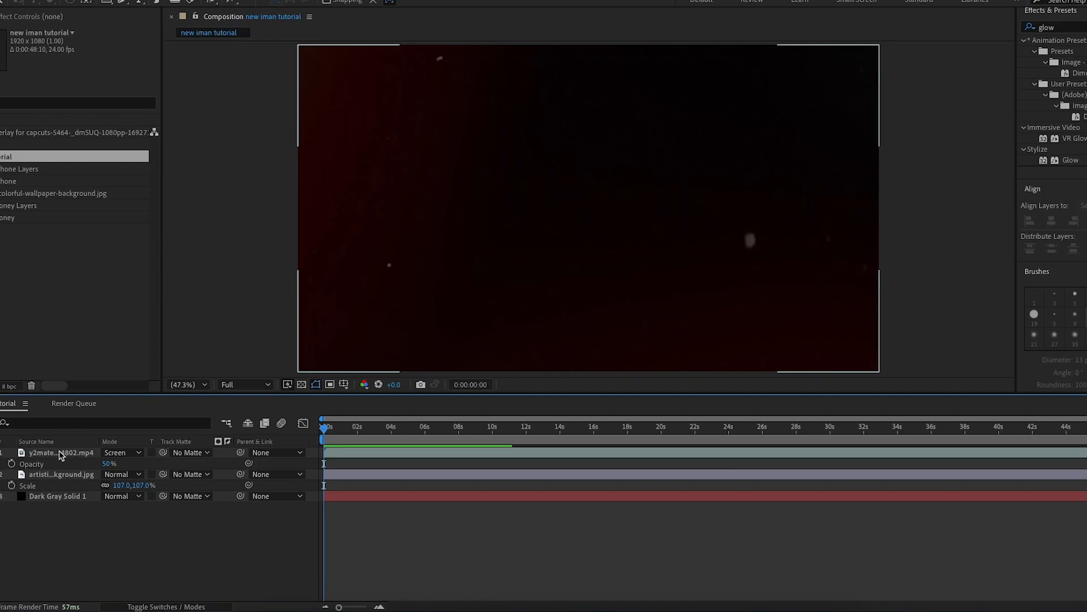
- Set the overlay video layer's opacity to 30% and preview the composition
left_click(61, 452)
left_click(109, 464)
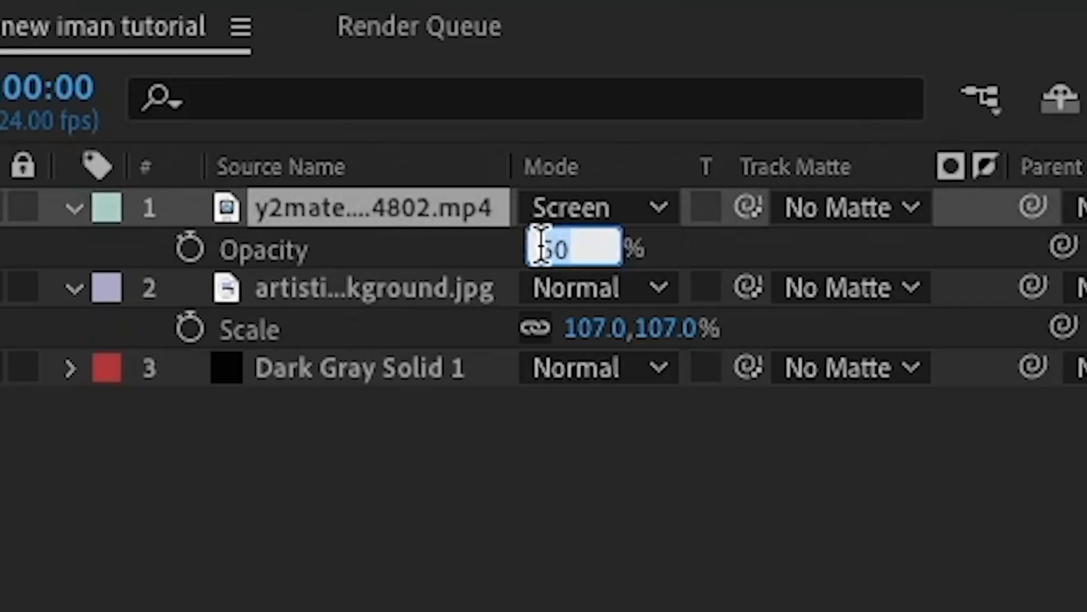
type("30")
key("Return")
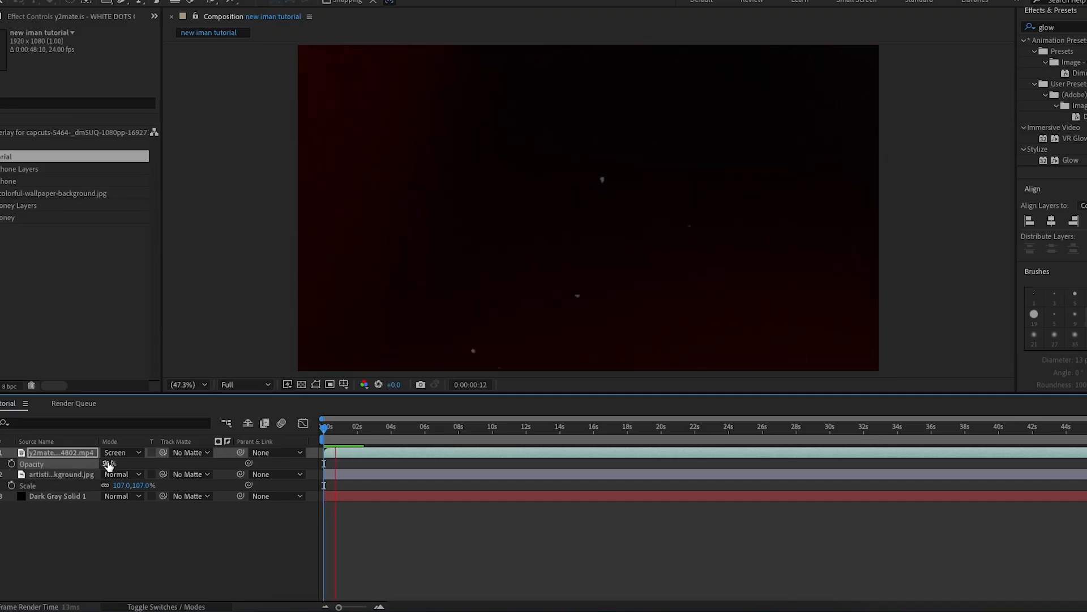
key("space")
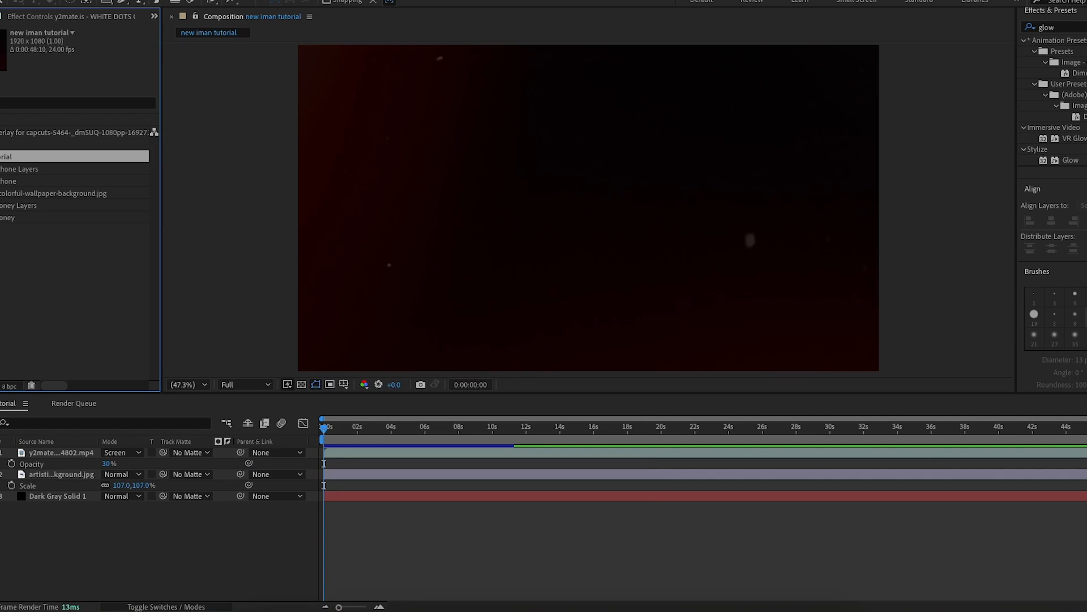
- Add the hand holding phone composition above all other layers and open it for editing
left_click_drag(74, 181, 81, 452)
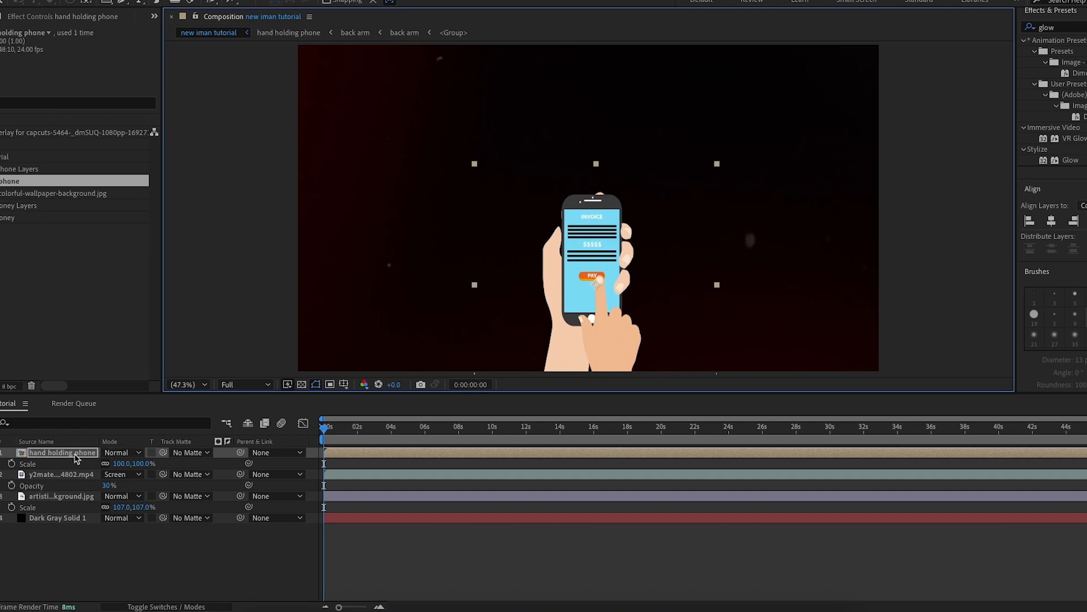
double_click(77, 458)
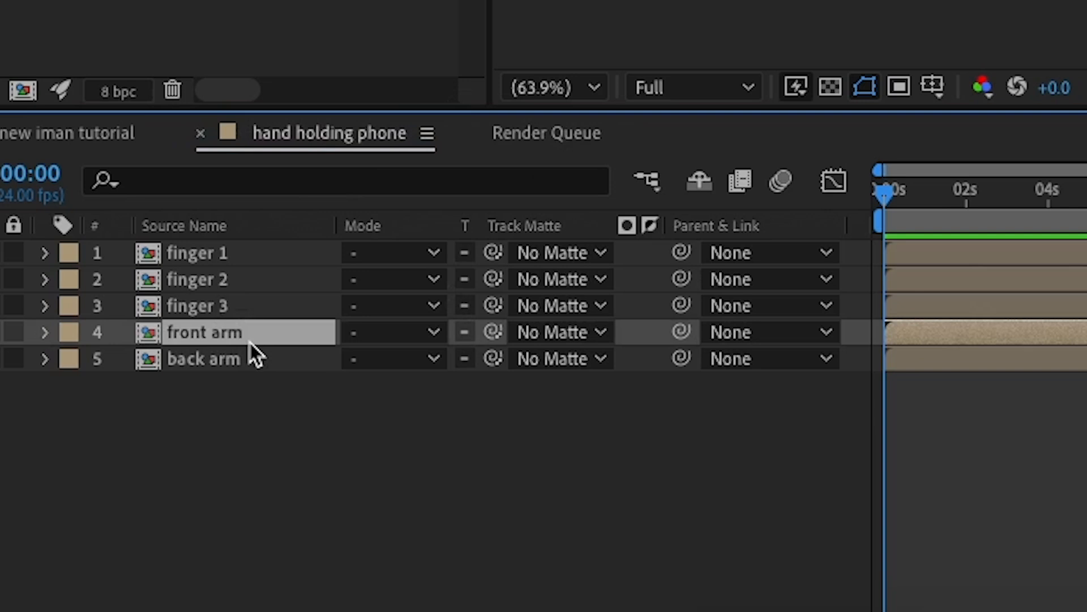
- Set a Rotation keyframe on the front arm layer at the start of the timeline
key("p")
left_click(145, 369)
key("r")
left_click(124, 359)
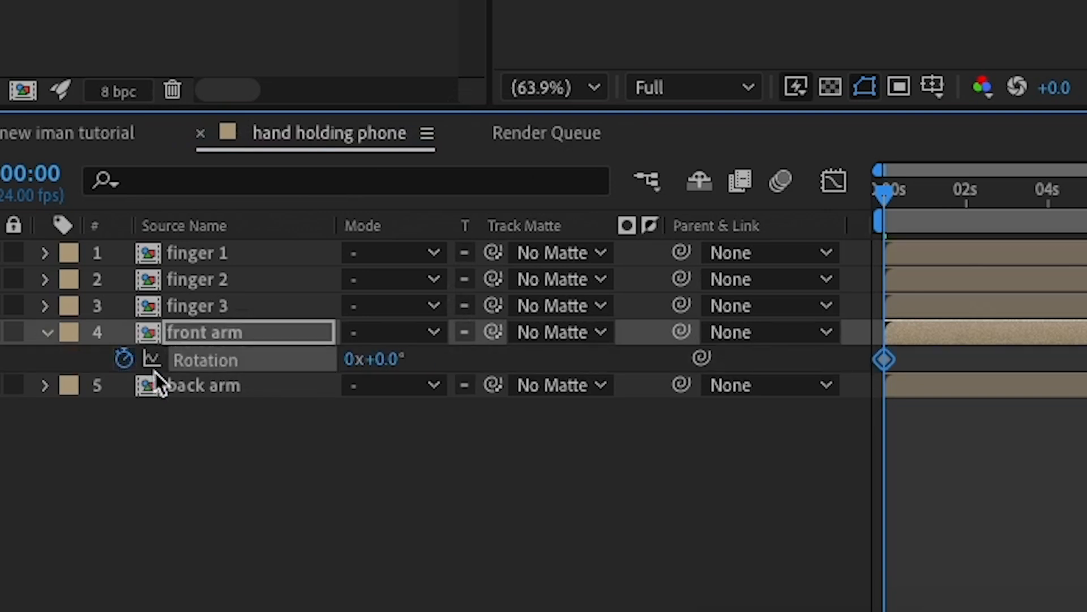
- Set Position and Rotation keyframes on the back arm layer at the start of the timeline
left_click(208, 386)
key("p")
left_click(123, 412)
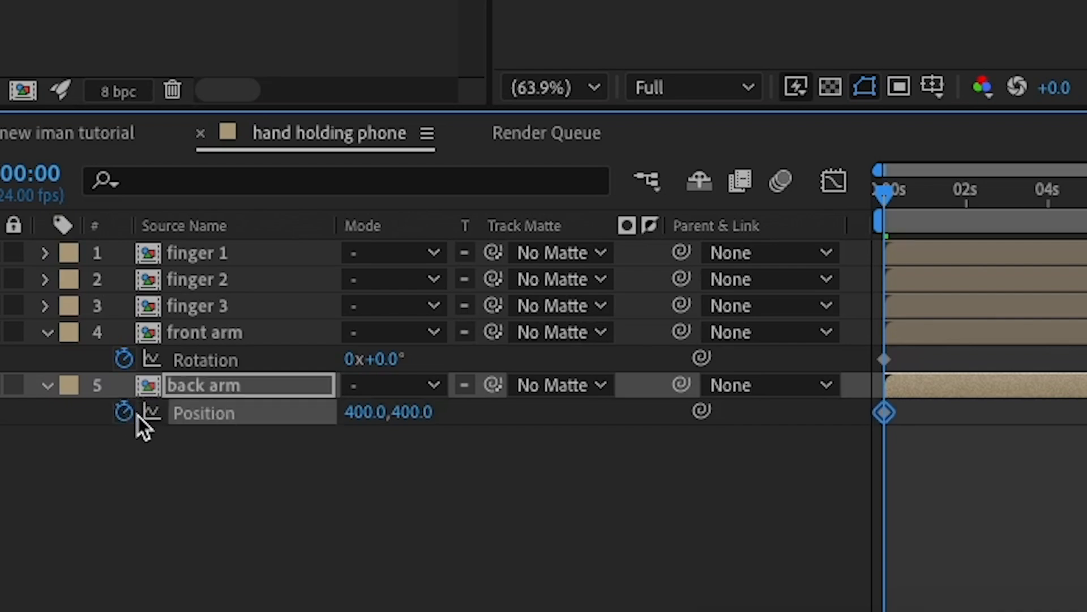
key("r")
left_click(123, 412)
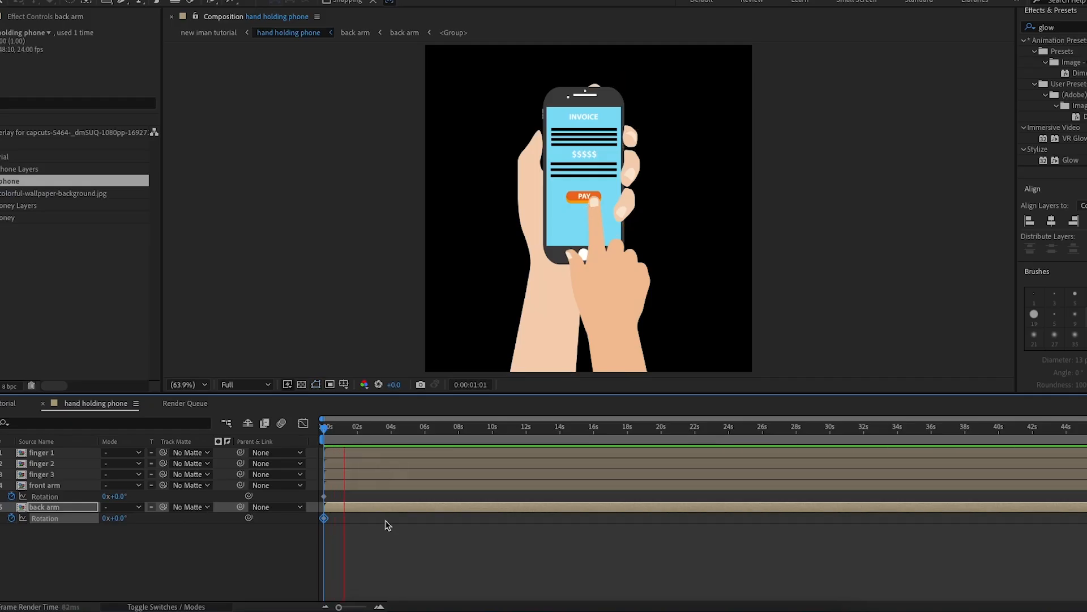
- Add Position and Rotation keyframes at 0:00:01:23 on both the front arm and back arm layers
left_click(379, 608)
left_click(379, 608)
left_click(45, 485)
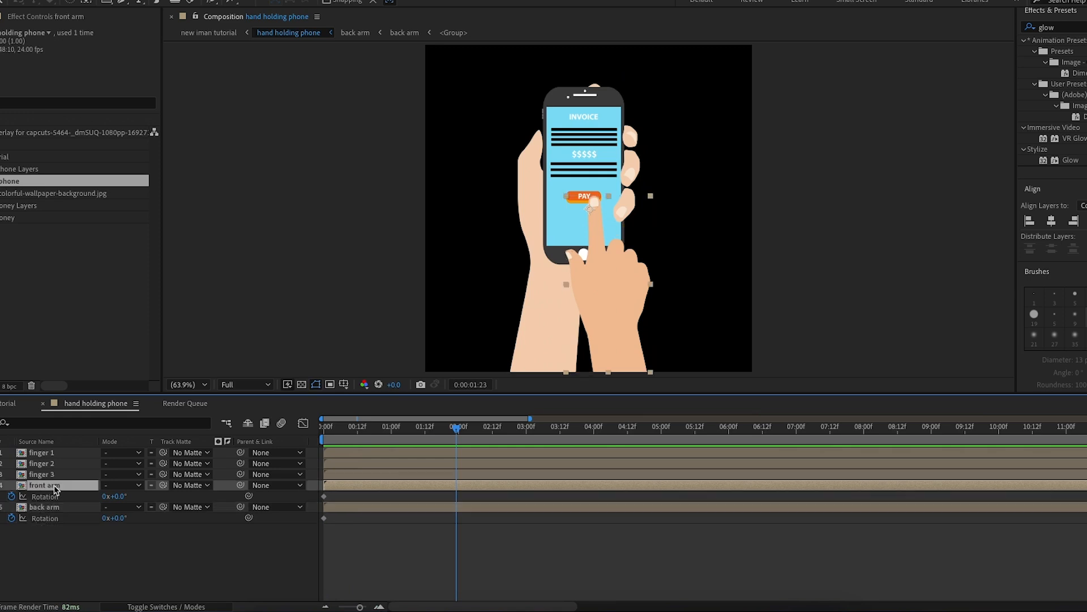
left_click(54, 507, "shift")
key("u")
left_click(0, 497)
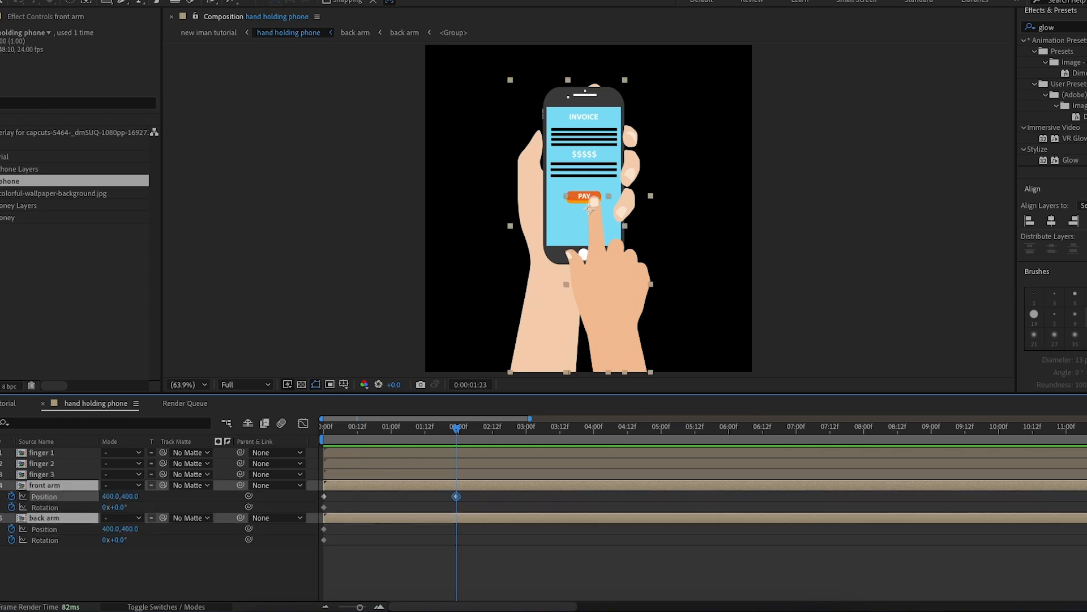
left_click(1, 507)
left_click(130, 564)
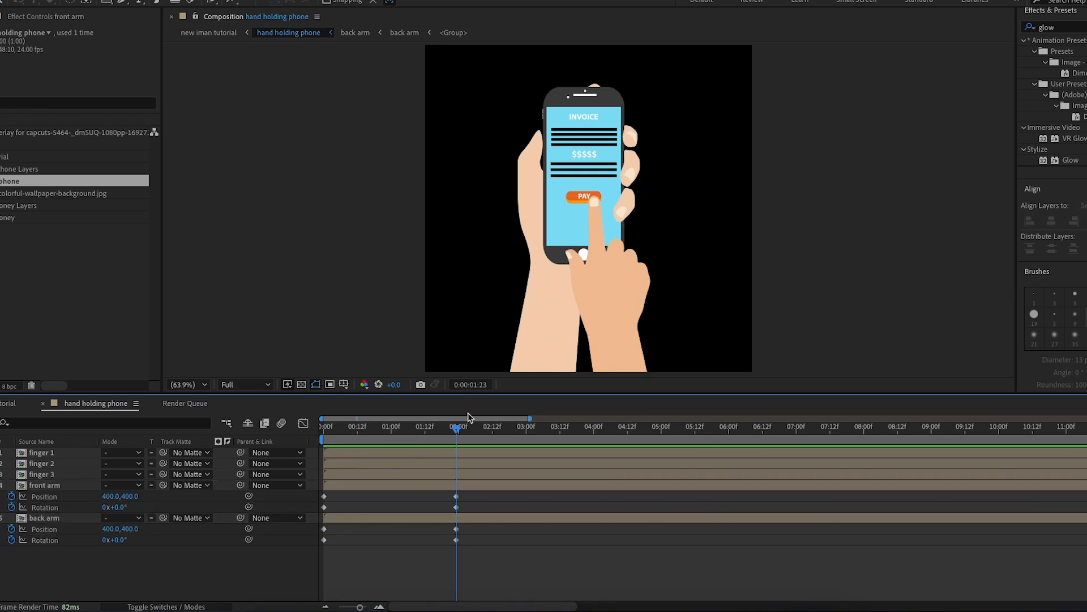
- At the start of the timeline, set the front arm's Position to 566, 512 and Rotation to 9°, and preview the motion
left_click_drag(463, 427, 158, 430)
left_click_drag(109, 498, 152, 496)
left_click_drag(202, 496, 204, 496)
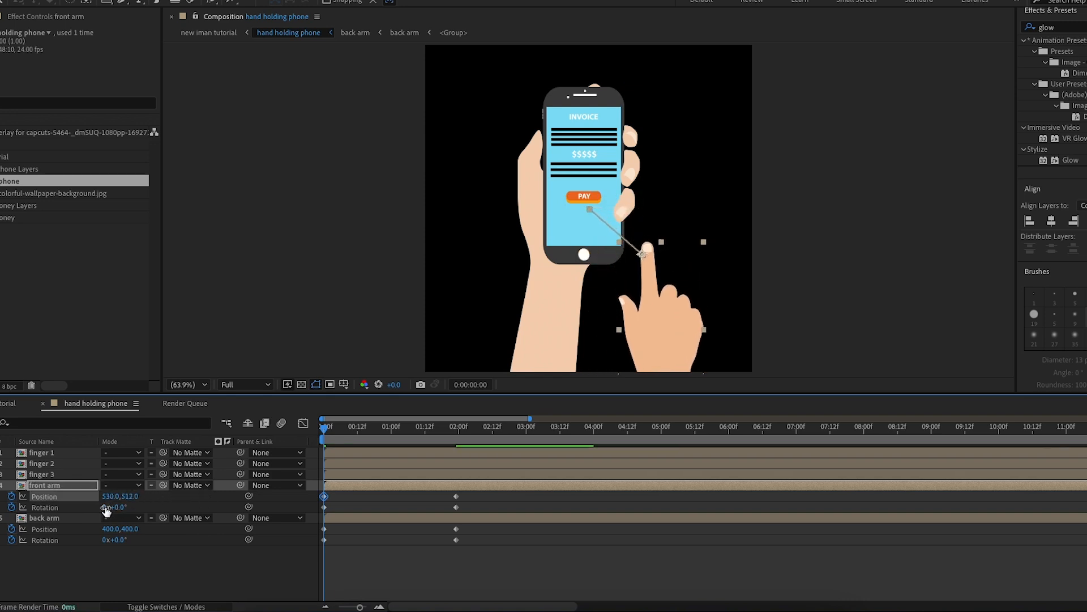
left_click_drag(117, 508, 141, 511)
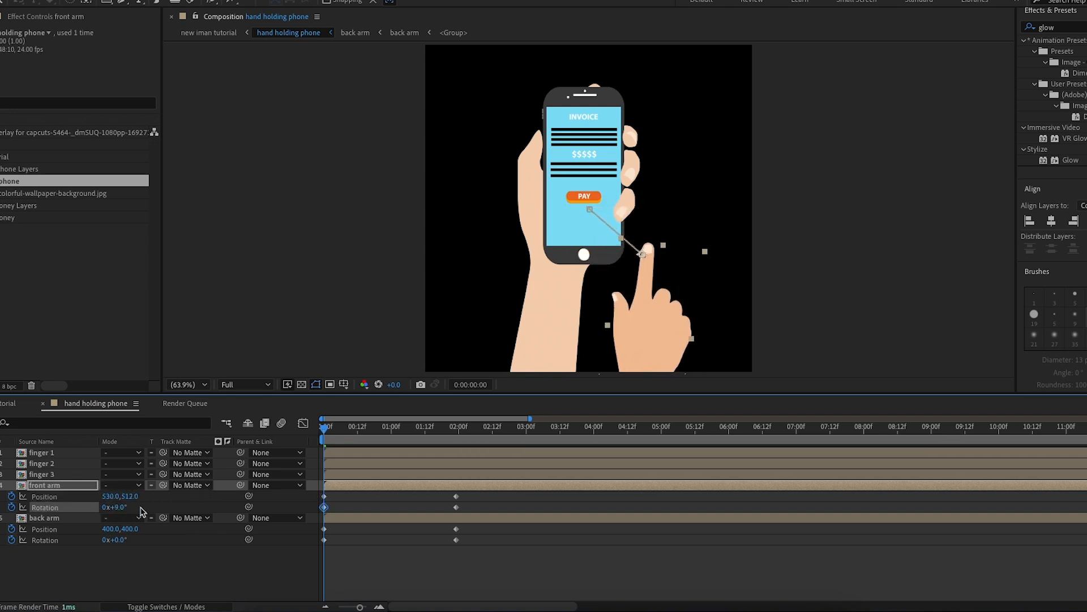
left_click_drag(641, 342, 656, 345)
key("space")
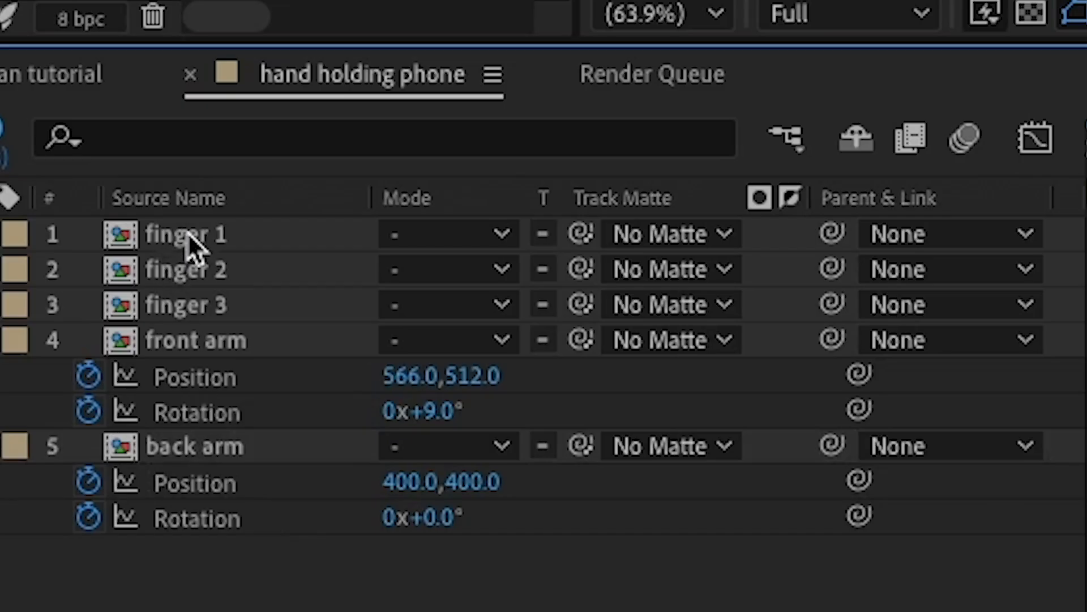
- Parent the finger 1, finger 2 and finger 3 layers to the back arm layer
left_click(43, 454)
left_click(48, 474, "shift")
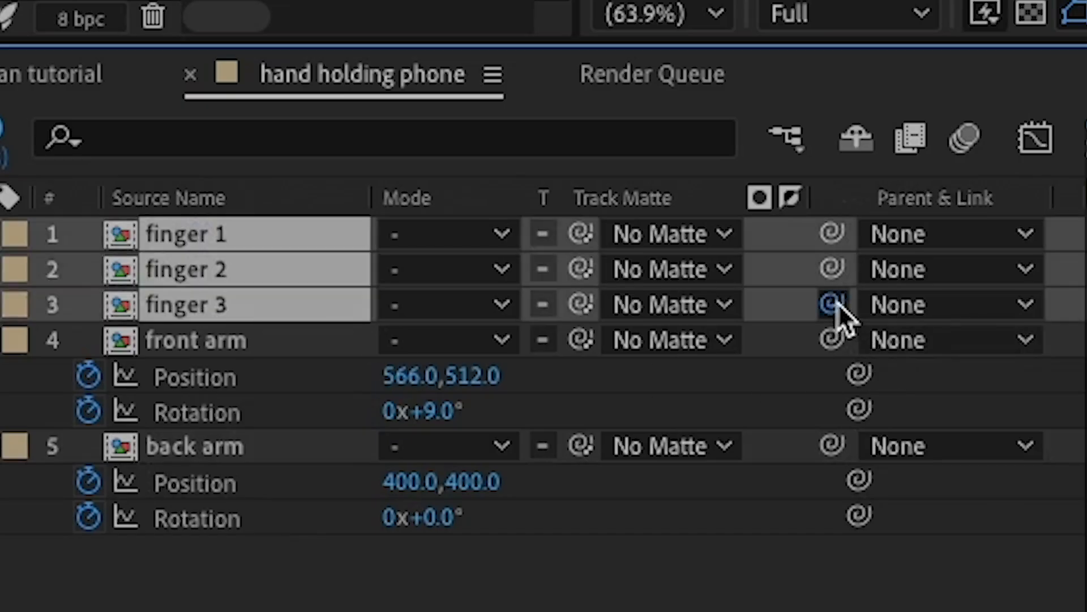
left_click_drag(833, 306, 215, 445)
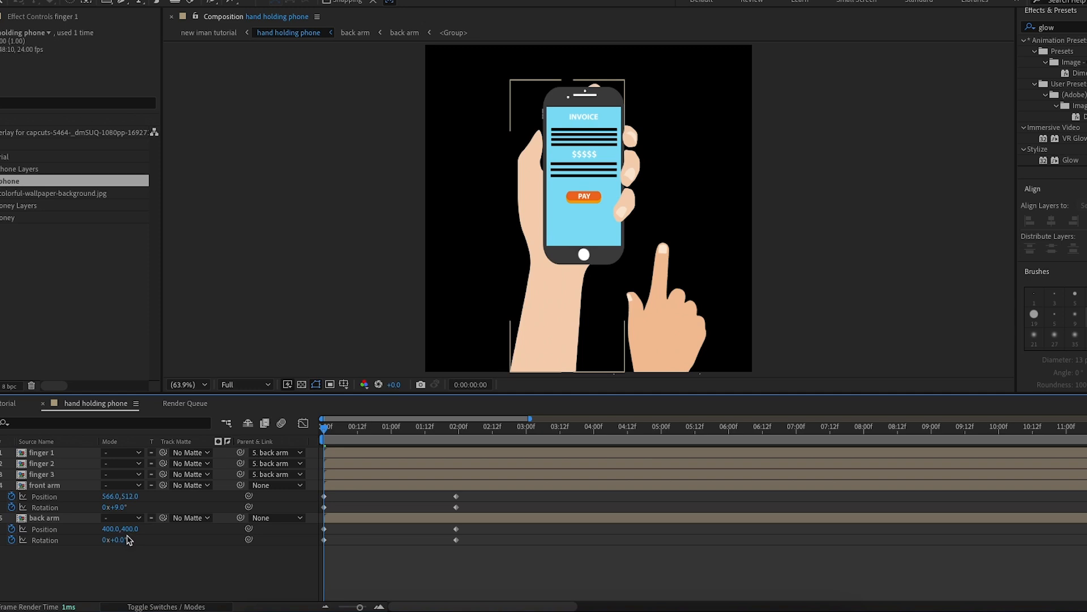
- At the start of the timeline, set the back arm's Position to 256, 692 and Rotation to -13°, previewing the motion
left_click_drag(119, 532, 247, 536)
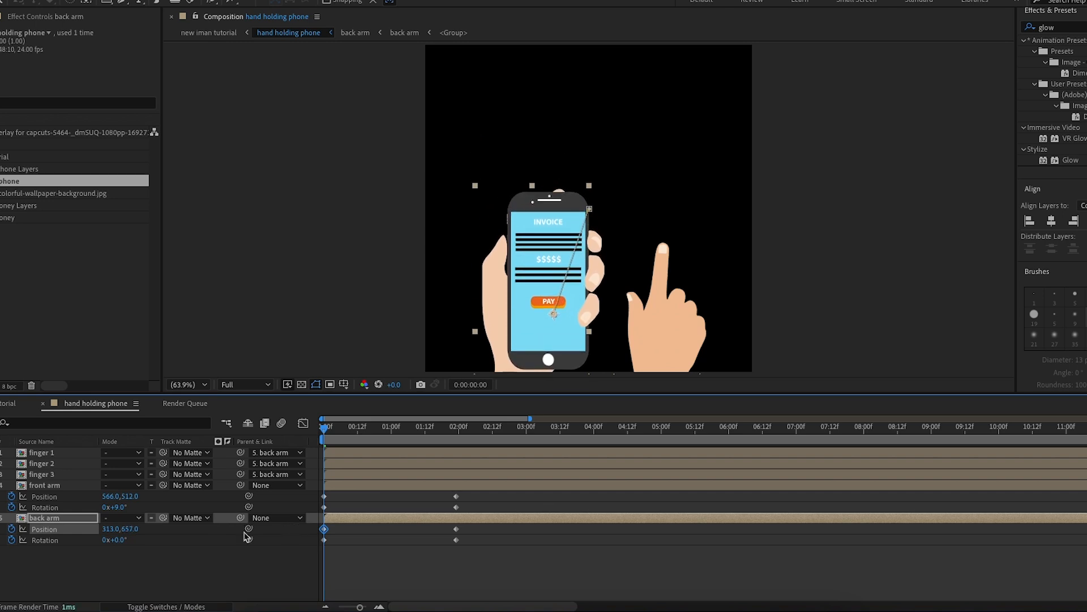
left_click_drag(119, 541, 97, 530)
key("space")
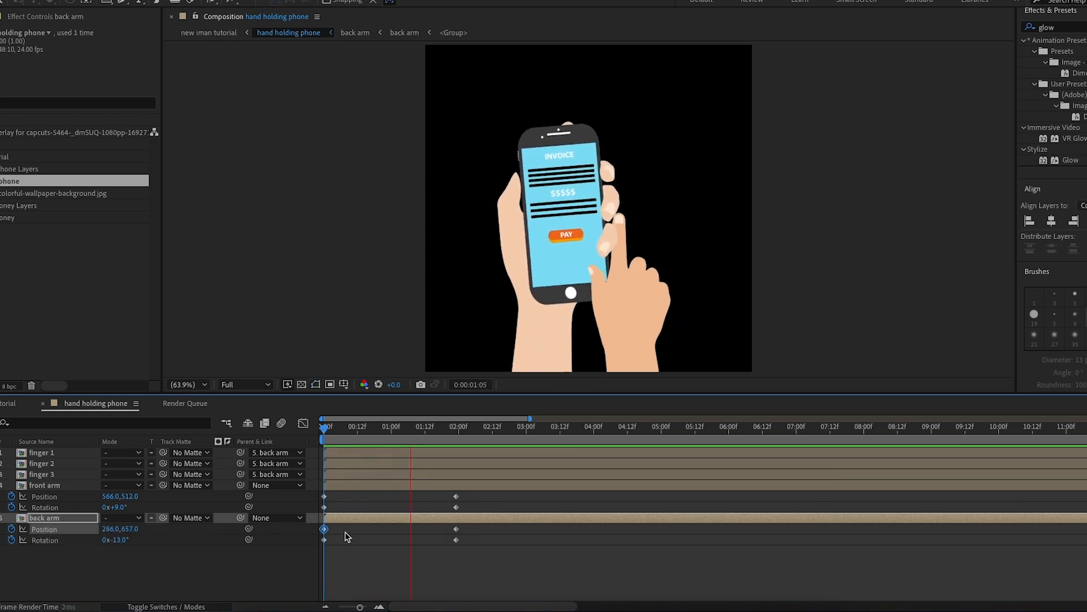
key("space")
left_click_drag(104, 529, 144, 530)
key("space")
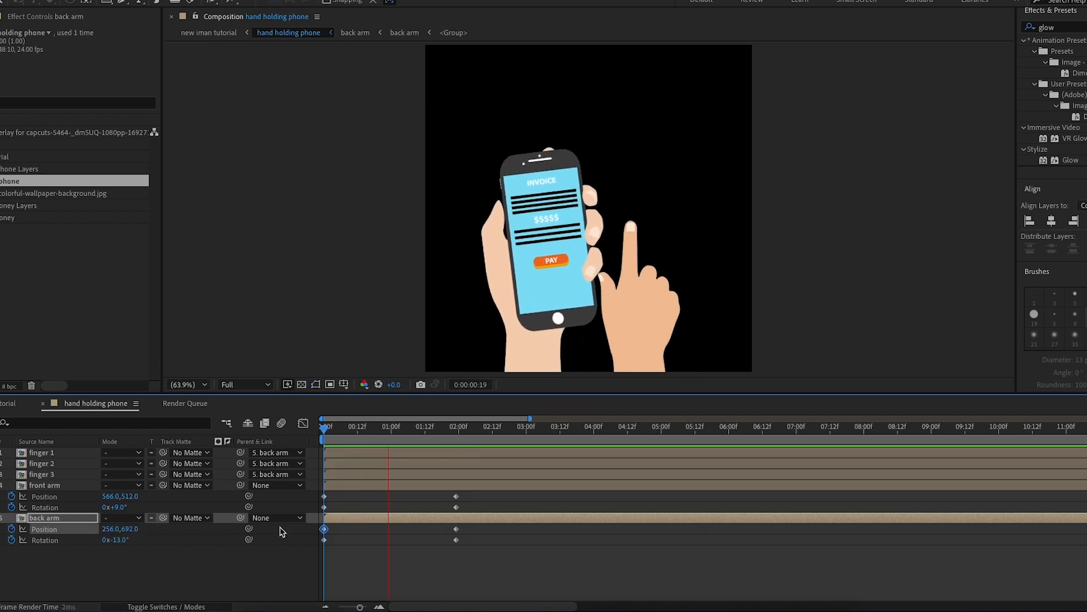
key("space")
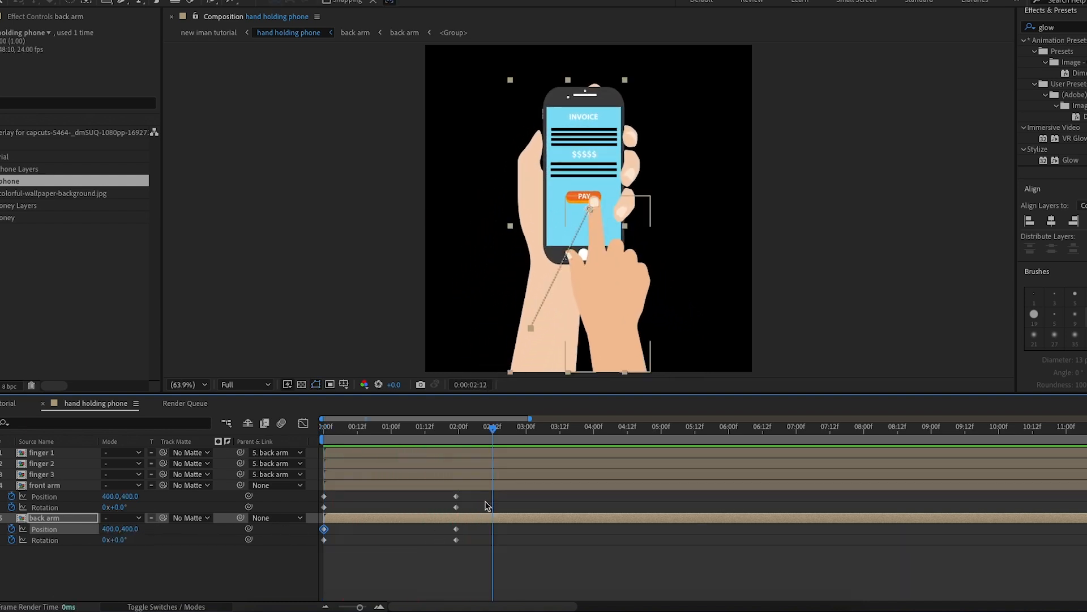
- Apply Easy Ease to all front arm and back arm keyframes, shape their speed curves to peak at about one second, and preview
left_click_drag(295, 544, 497, 491)
key("F9")
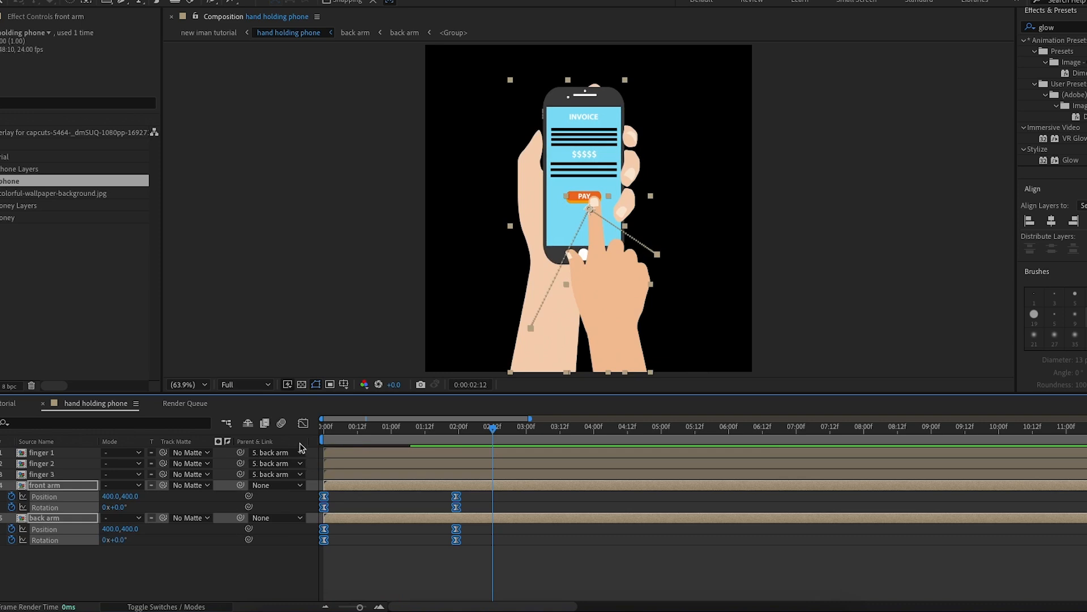
left_click(302, 423)
left_click_drag(490, 429, 389, 433)
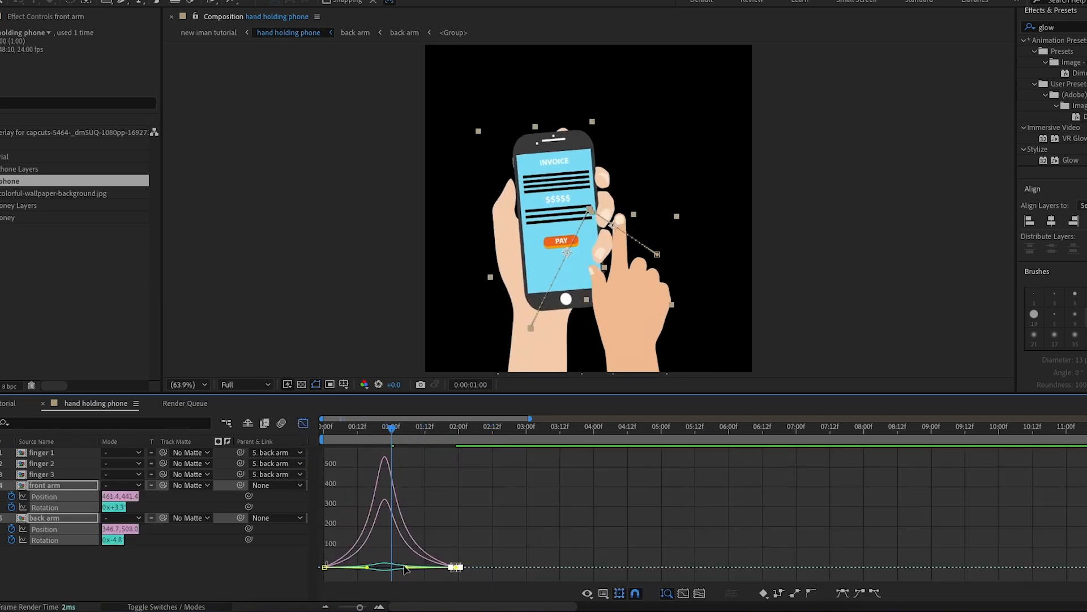
left_click_drag(404, 566, 413, 567)
left_click_drag(391, 432, 296, 436)
key("space")
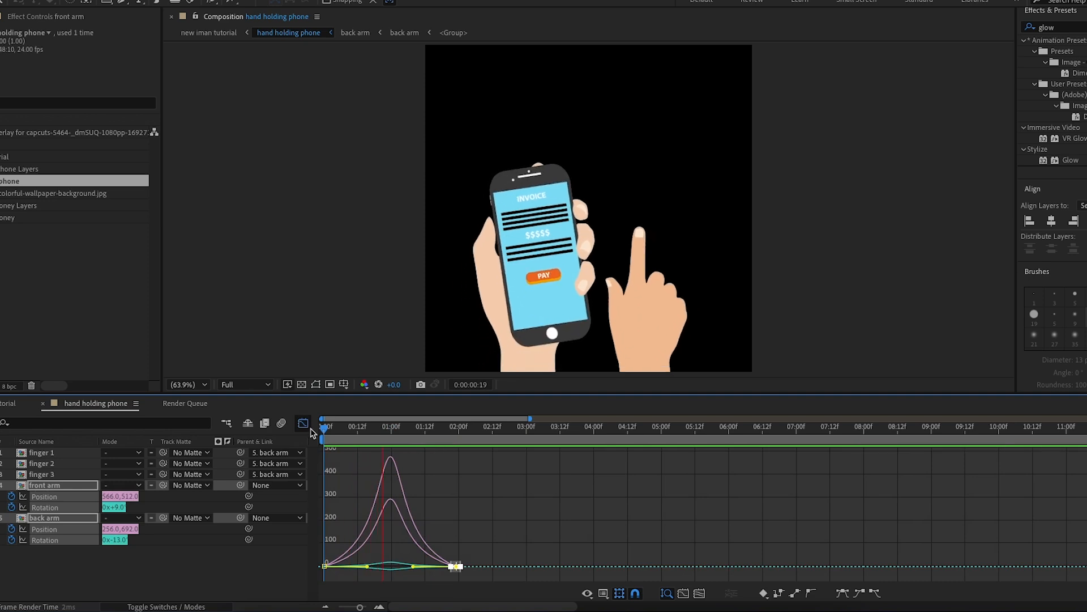
left_click(303, 424)
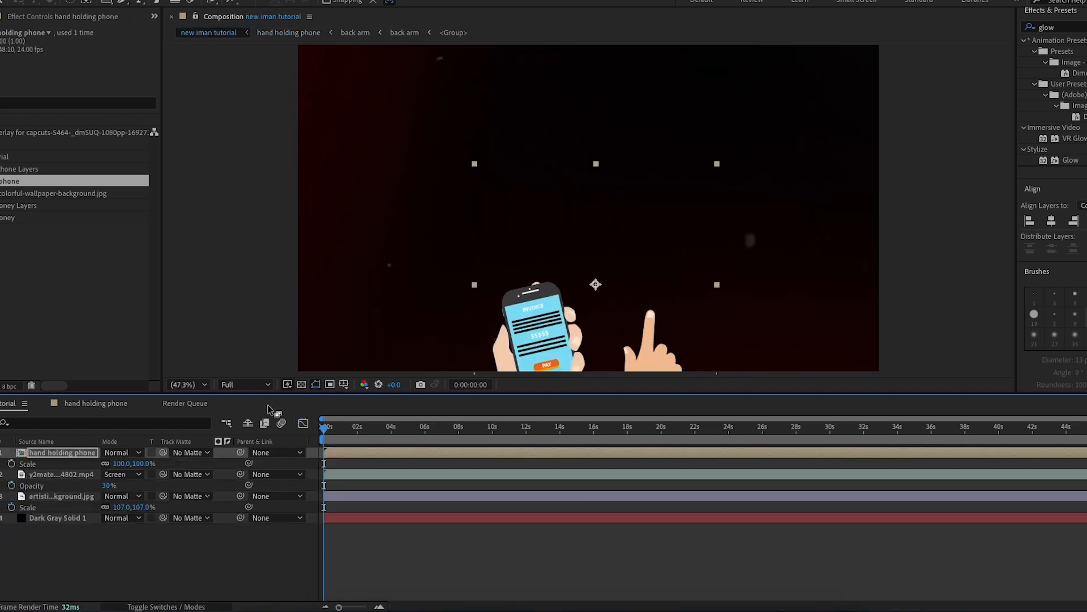
- Raise the hand holding phone layer in the main composition to Position 983.2, 680.5
left_click(82, 451)
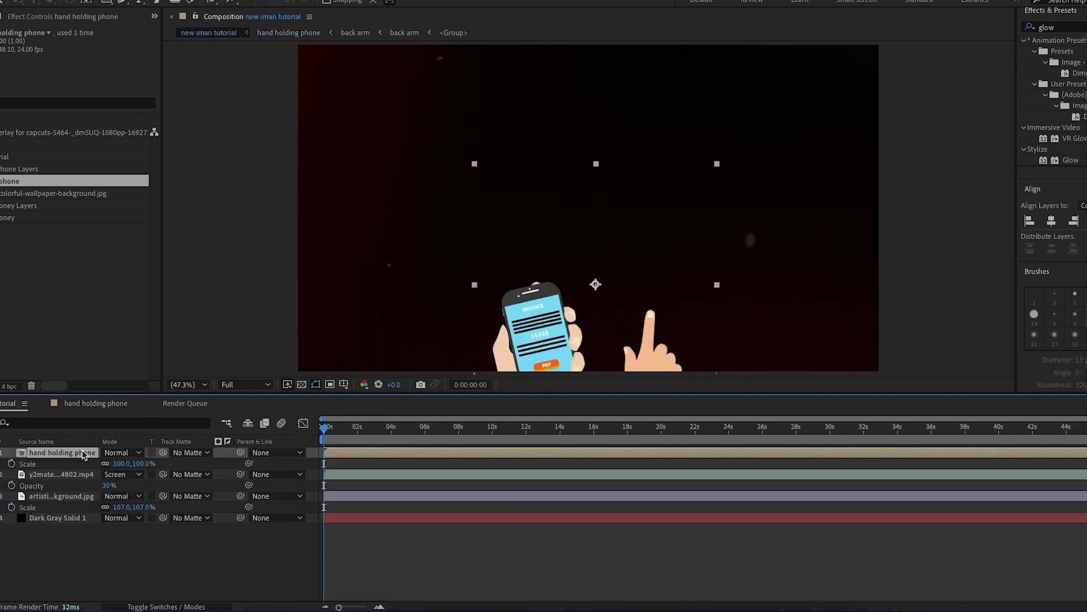
key("p")
left_click_drag(130, 463, 61, 462)
left_click(139, 565)
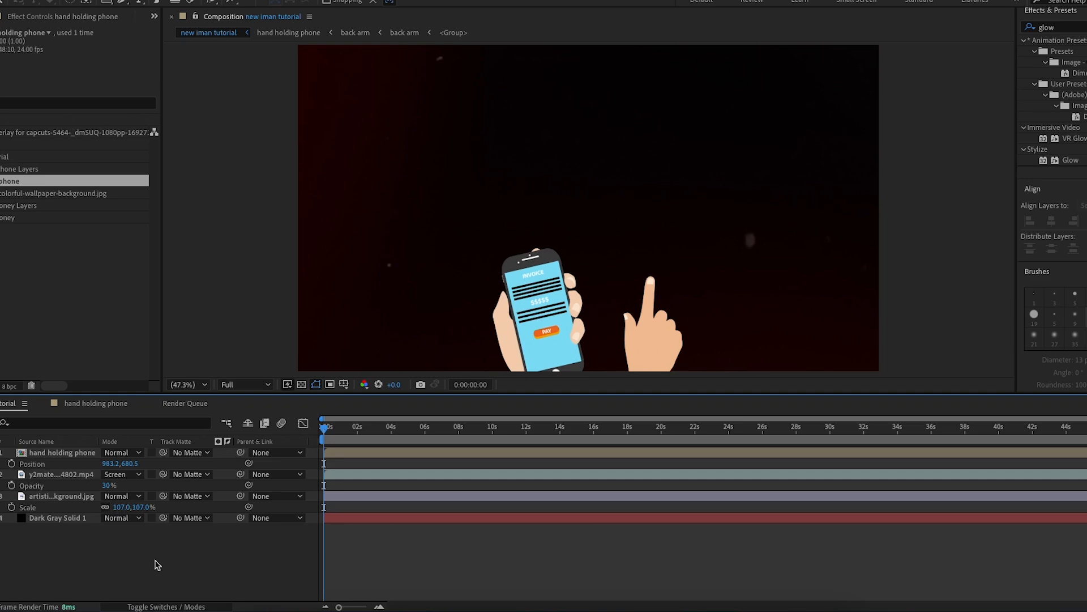
- Make the hand holding phone layer 3D and set a Position keyframe at the start of the timeline
left_click(62, 452)
left_click(190, 606)
left_click(173, 452)
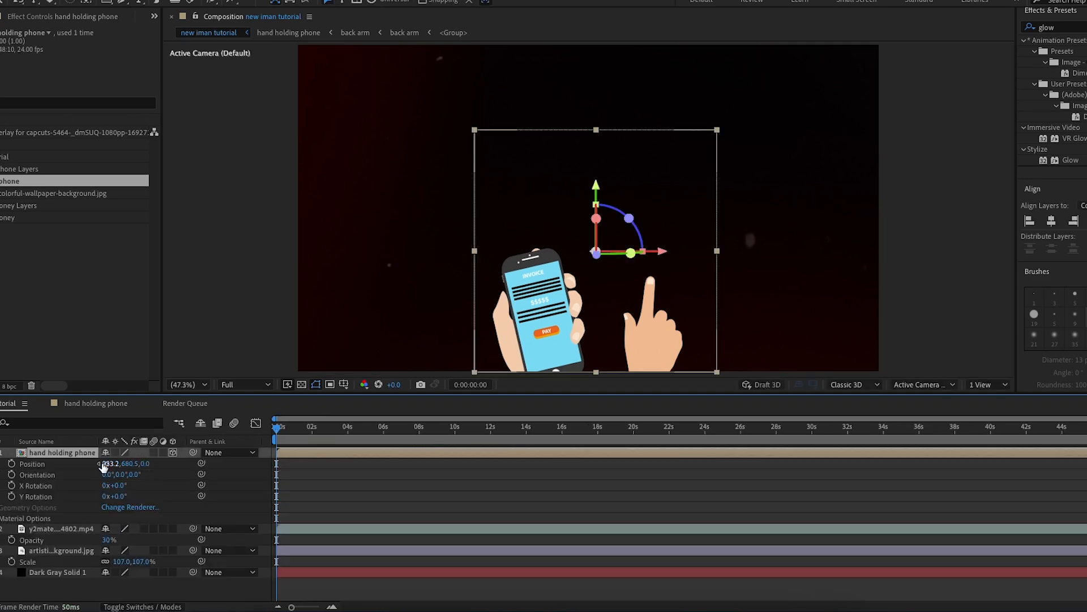
left_click(202, 304)
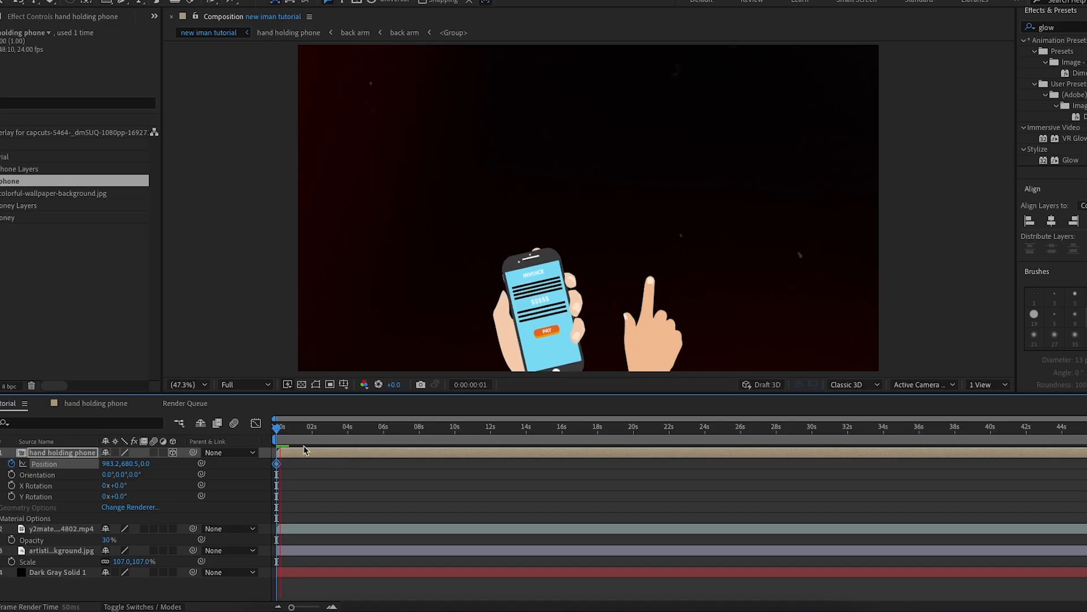
- Add a Position keyframe to the hand holding phone layer at 0:00:01:23, matching the end of the arm animation
left_click(113, 407)
left_click_drag(346, 433, 456, 433)
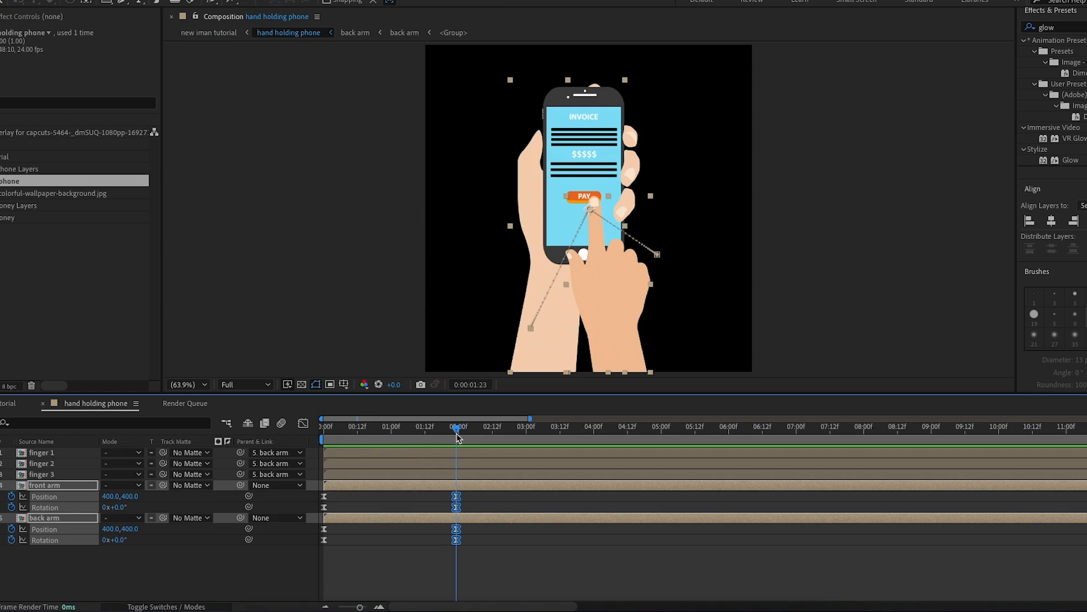
left_click(427, 560)
left_click(5, 403)
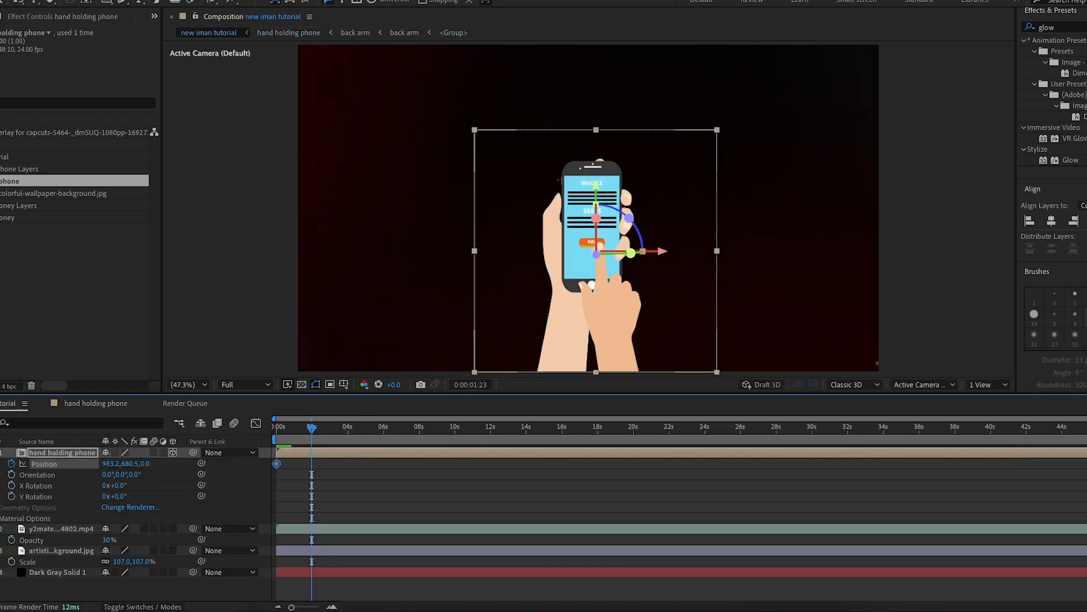
- Set the hand holding phone layer's Position to 983.2, 484.5, -979.0 at the start of the timeline
key("Home")
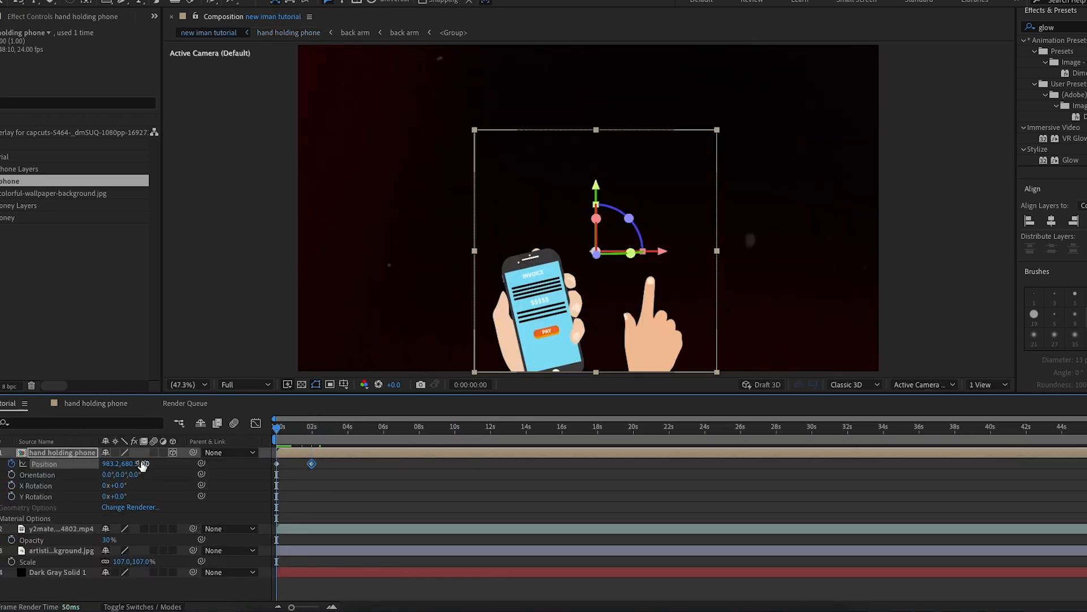
left_click_drag(142, 464, 130, 459)
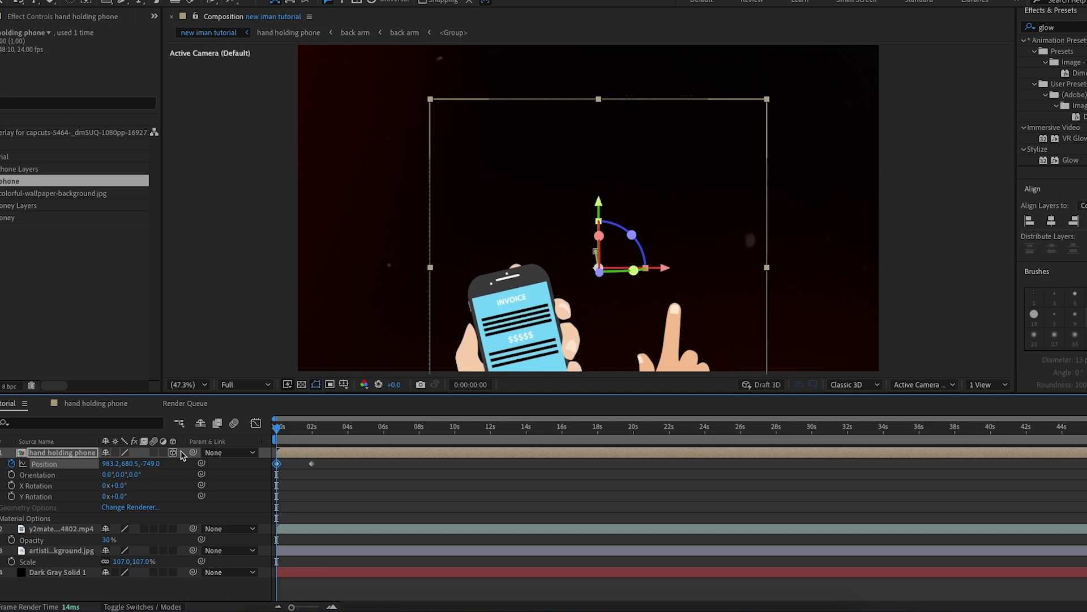
left_click_drag(126, 466, 105, 475)
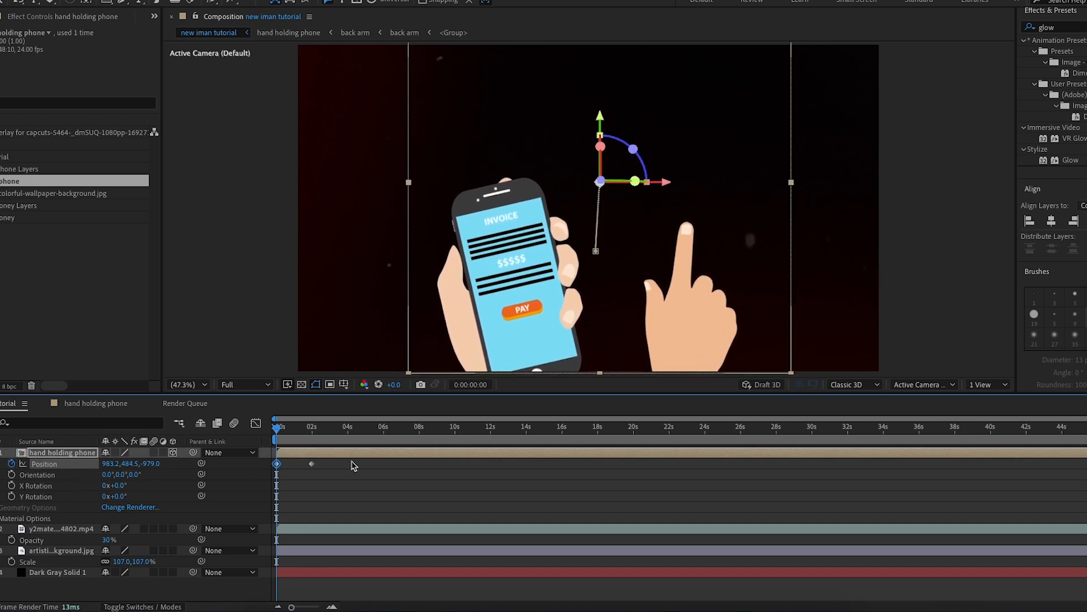
- Spread the arms at their first keyframes, with back arm Position 213, 692 and front arm Position 602, 512, and preview both compositions
left_click(120, 415)
left_click(113, 403)
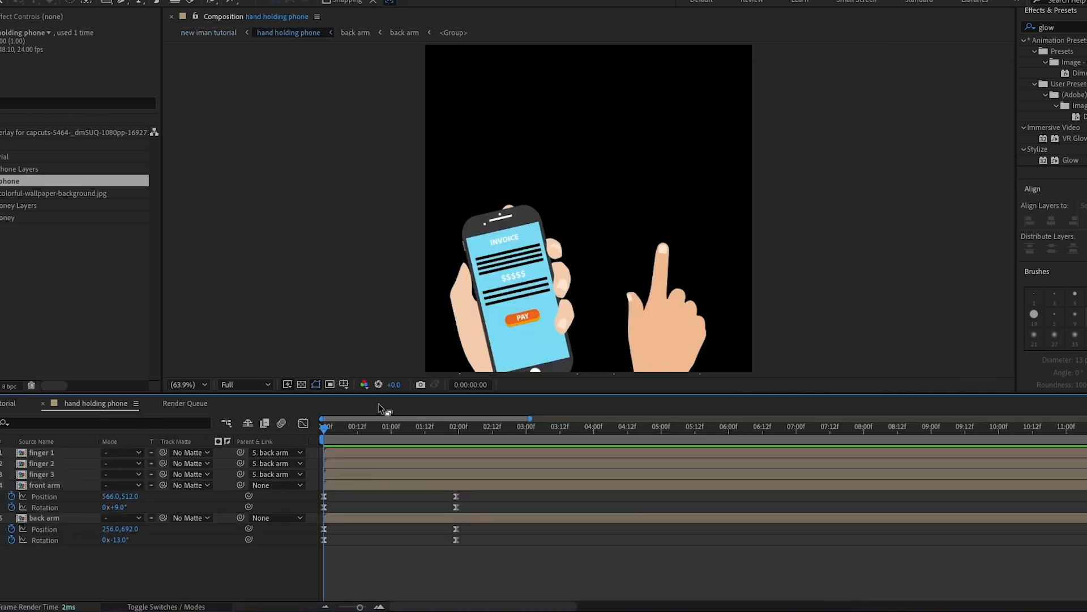
left_click_drag(110, 528, 125, 493)
key("space")
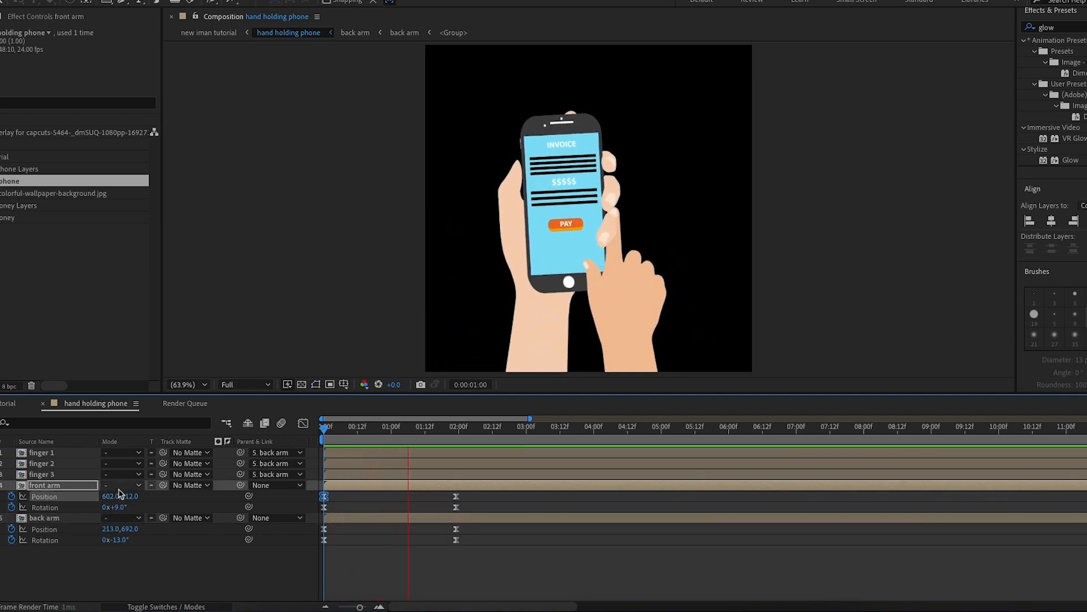
key("space")
left_click(10, 403)
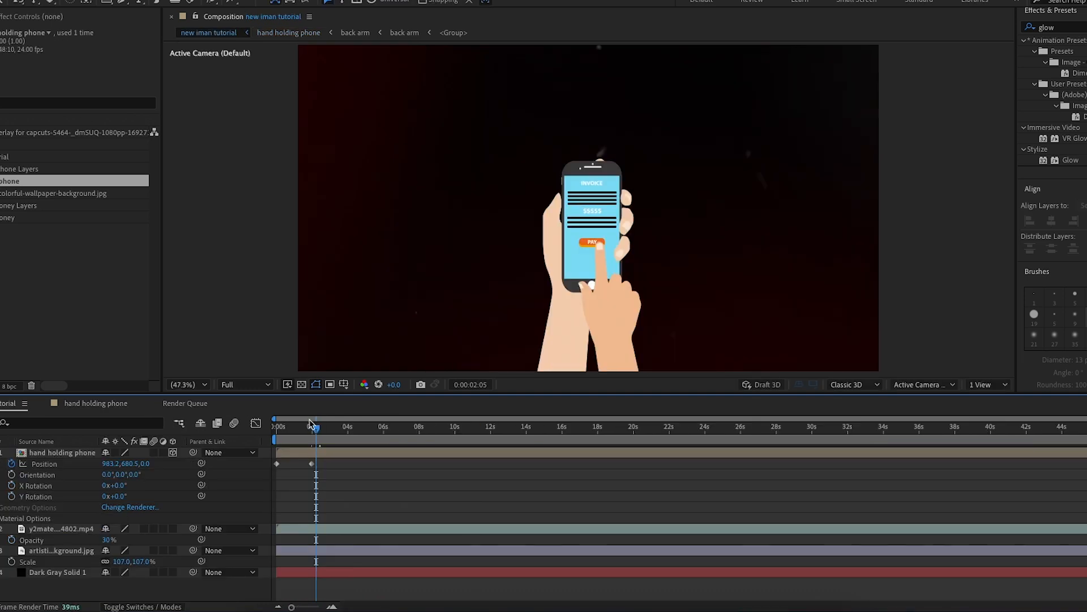
left_click_drag(312, 426, 267, 445)
key("space")
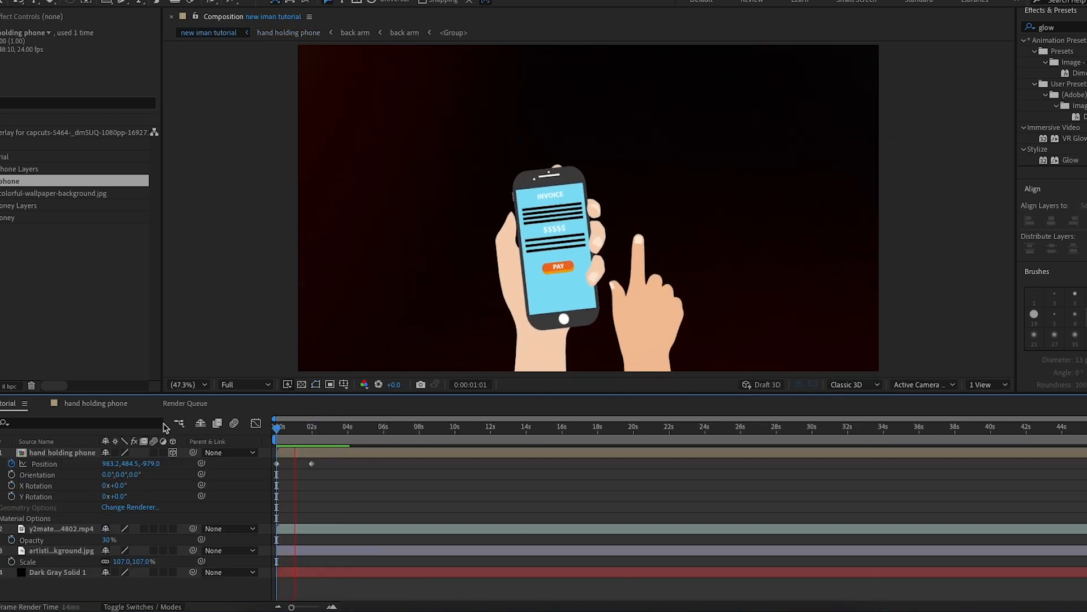
- Apply Easy Ease to both Position keyframes of the hand holding phone layer
left_click(300, 456)
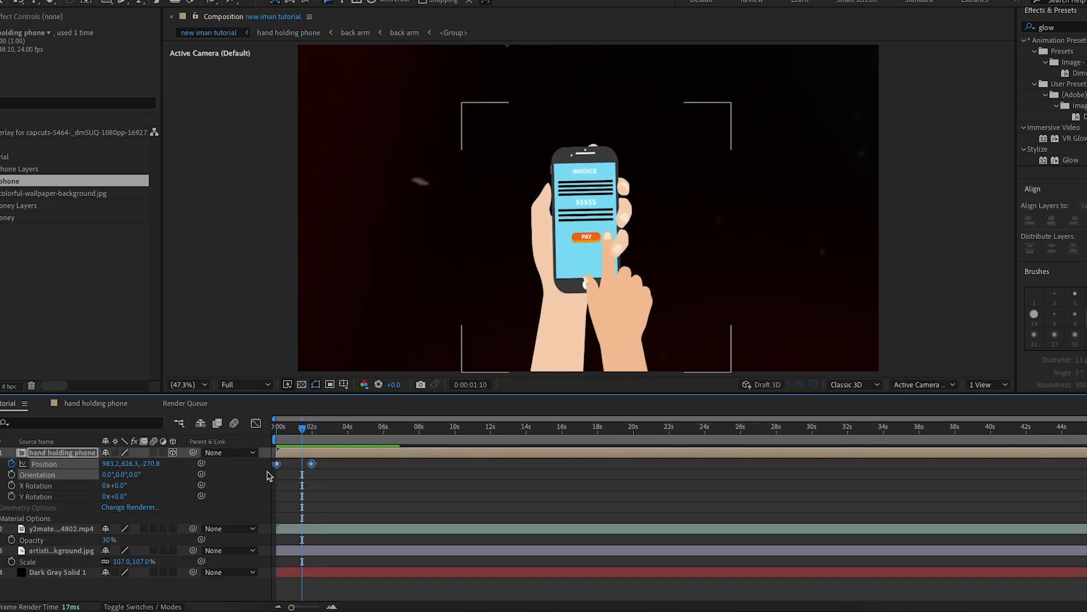
key("shift+F3")
left_click(253, 426)
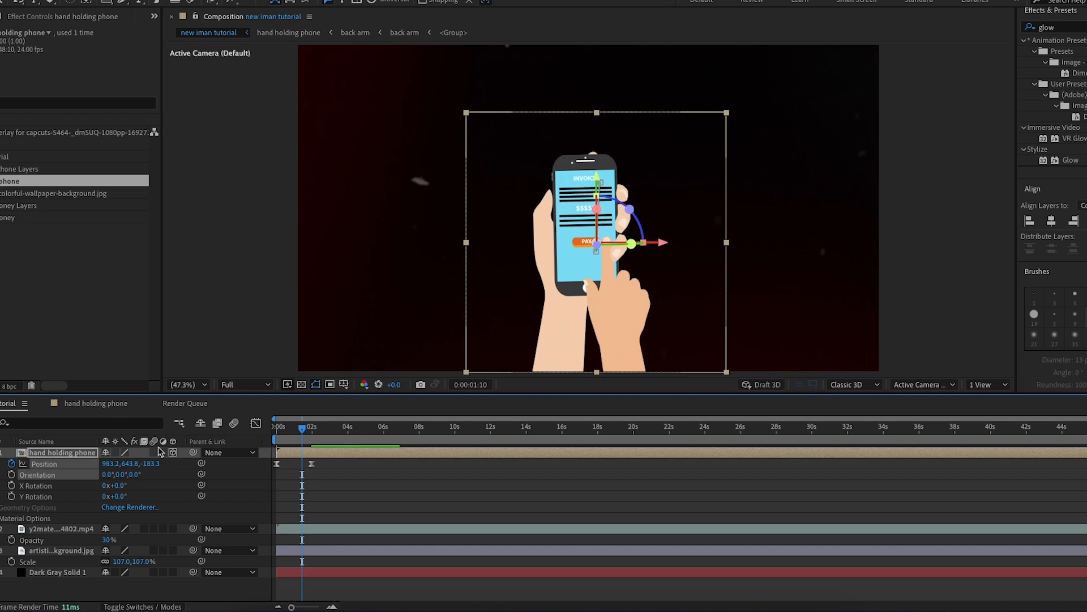
- Shape the hand holding phone layer's Position speed curve to peak at about one second, in time with the arm animation, and preview it
left_click(95, 403)
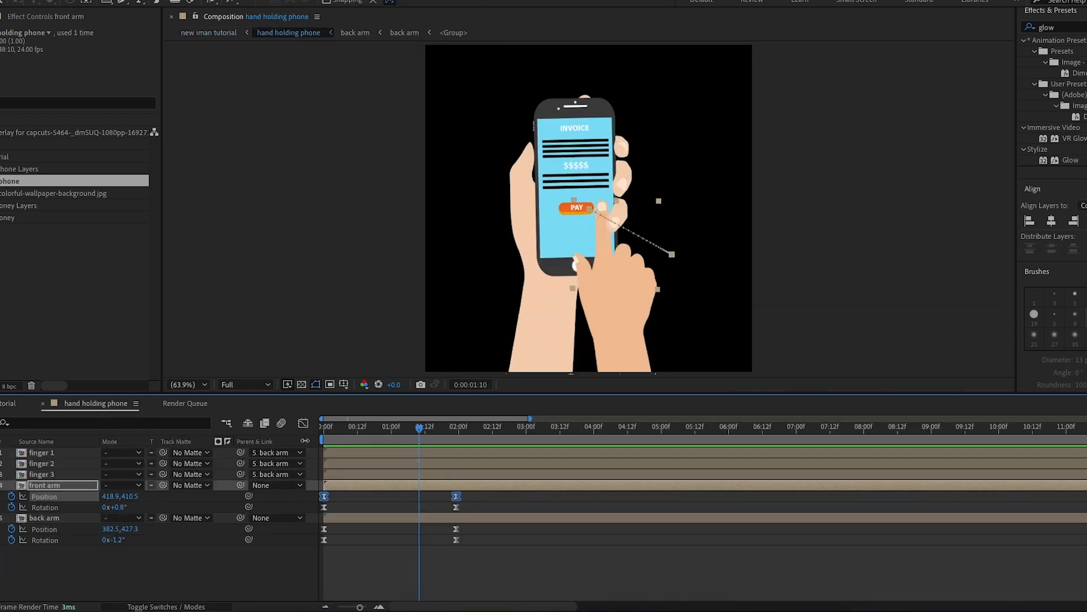
key("shift+F3")
left_click_drag(419, 438, 258, 481)
left_click(18, 403)
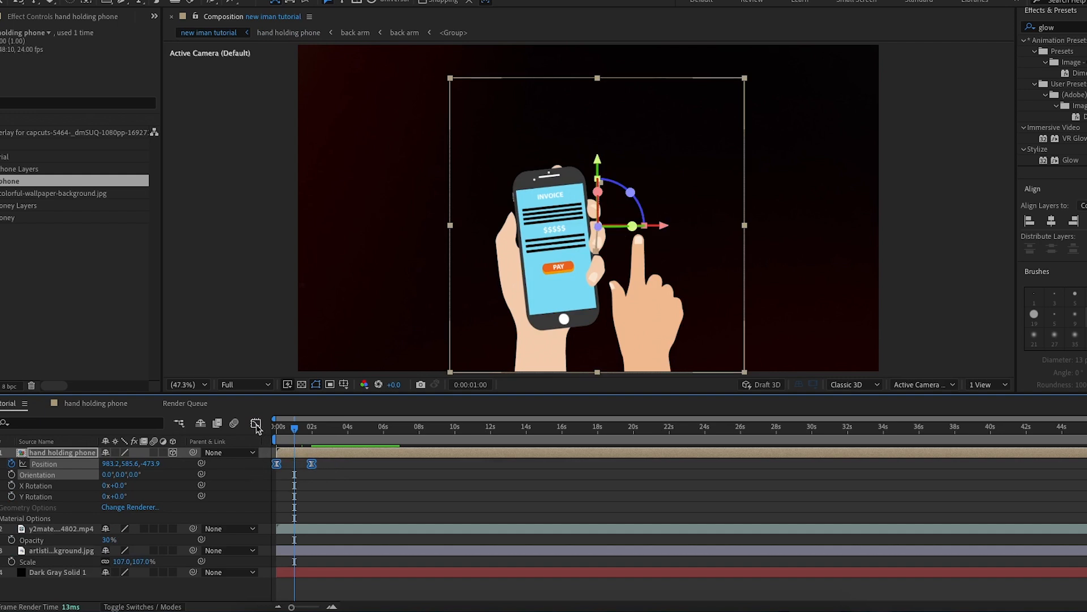
left_click(257, 426)
left_click(332, 607)
left_click(332, 606)
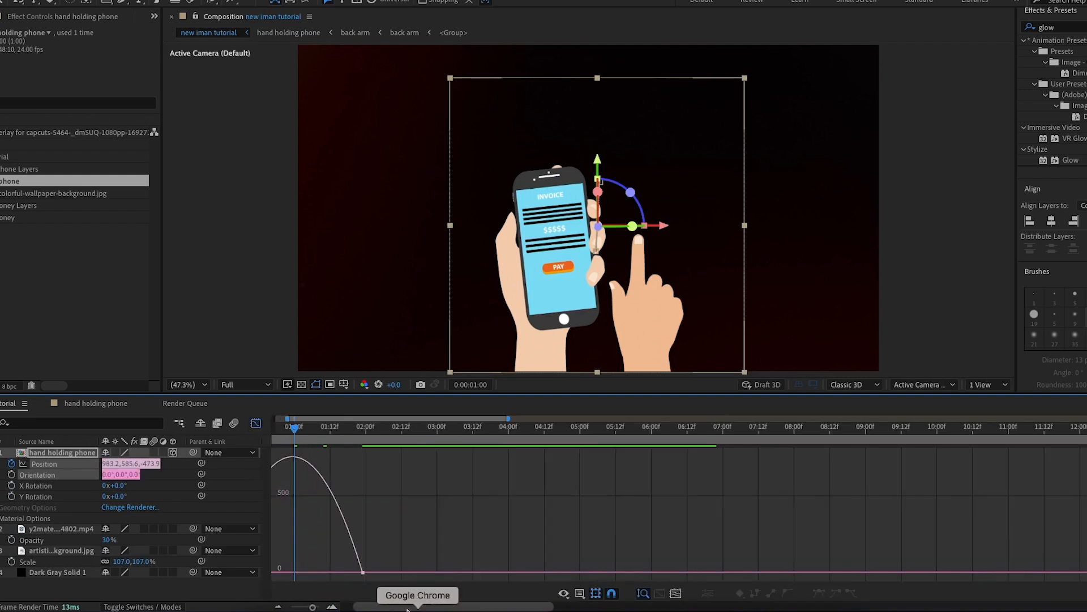
left_click_drag(429, 607, 417, 607)
left_click(416, 572)
left_click_drag(393, 572, 364, 574)
left_click_drag(348, 429, 275, 453)
key("space")
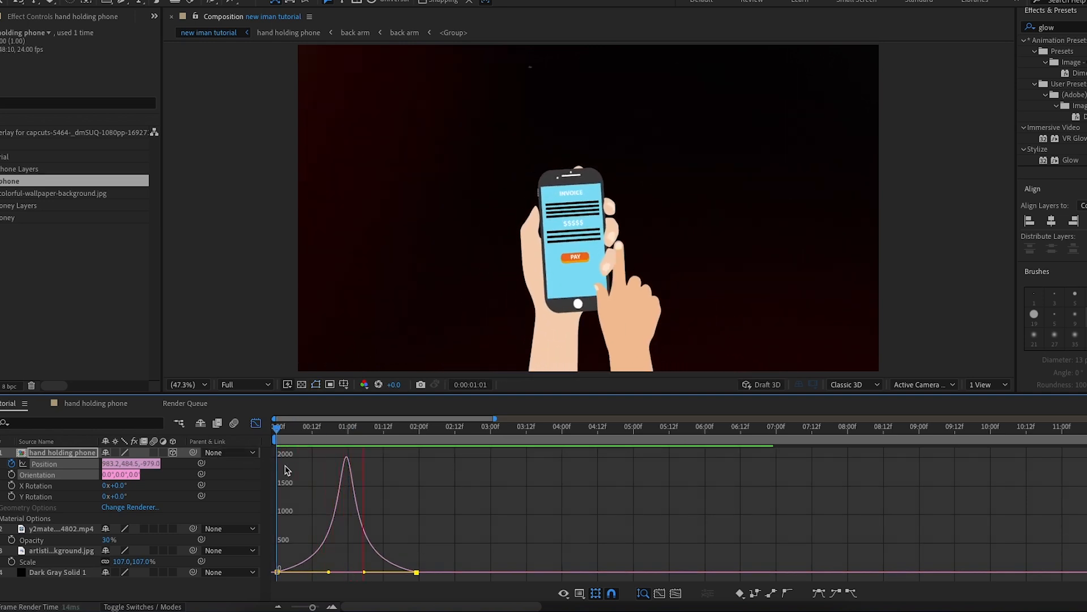
- Extend the ending ease of the hand holding phone layer's Position speed curve so it peaks earlier, and preview it
key("space")
left_click(348, 429)
left_click_drag(364, 573, 325, 572)
key("space")
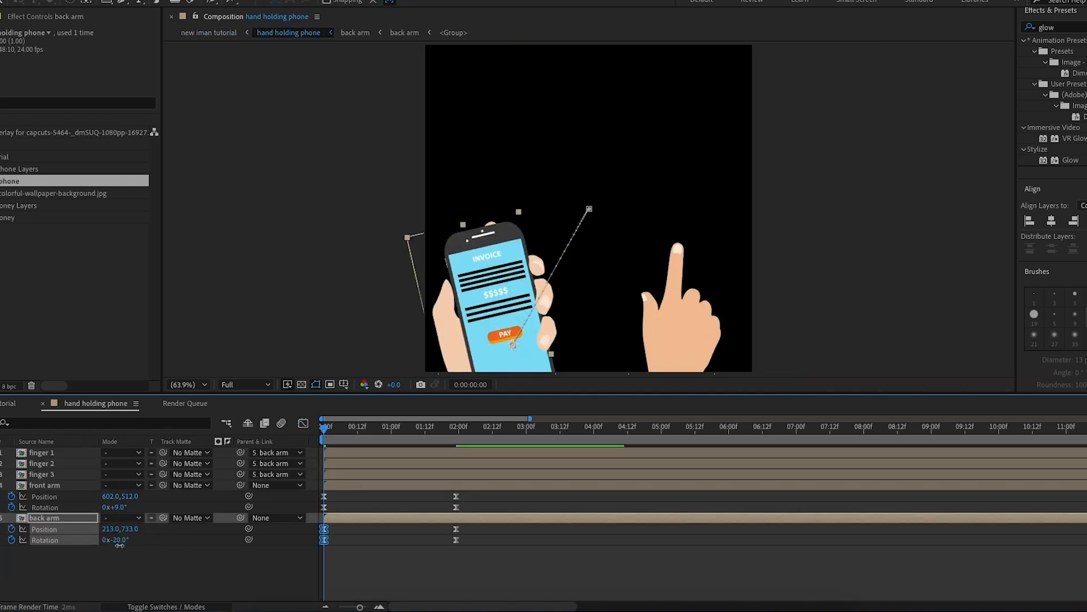
- Adjust the back arm's Rotation at its first keyframe in the hand holding phone composition and preview the motion
left_click_drag(116, 541, 142, 531)
key("space")
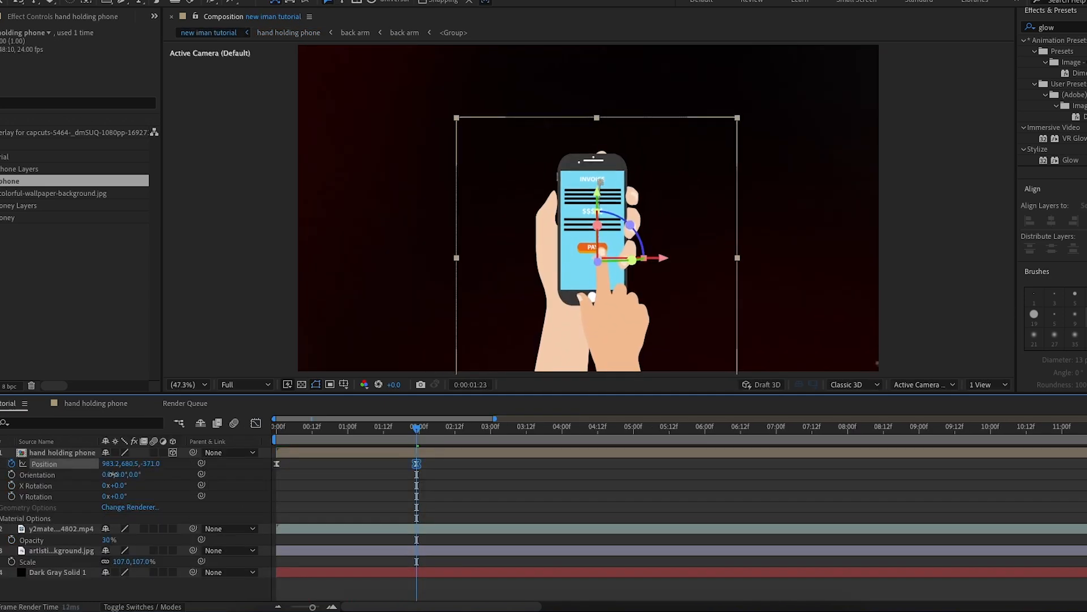
- Set the hand holding phone layer's Position at its second keyframe to 983.2, 619.5, -421.0 and preview the animation
left_click(78, 456)
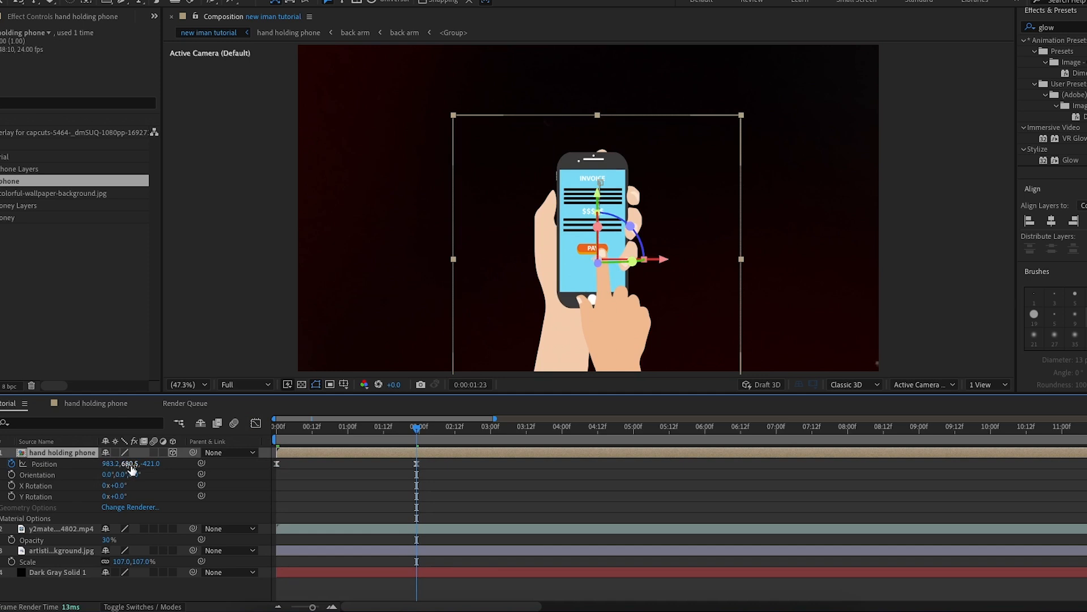
left_click_drag(131, 467, 365, 469)
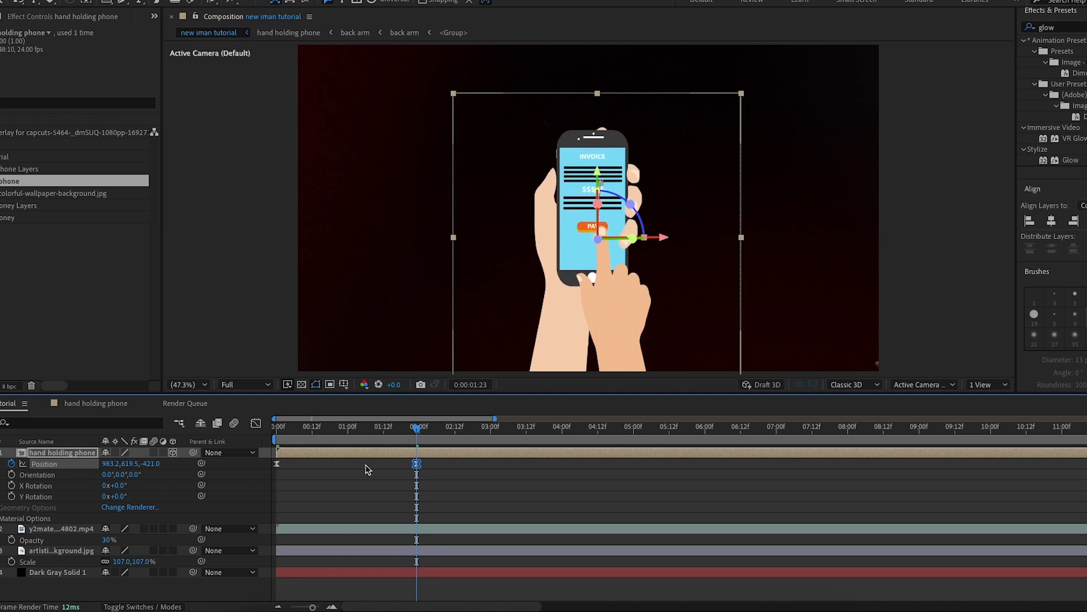
left_click_drag(342, 435, 252, 437)
key("space")
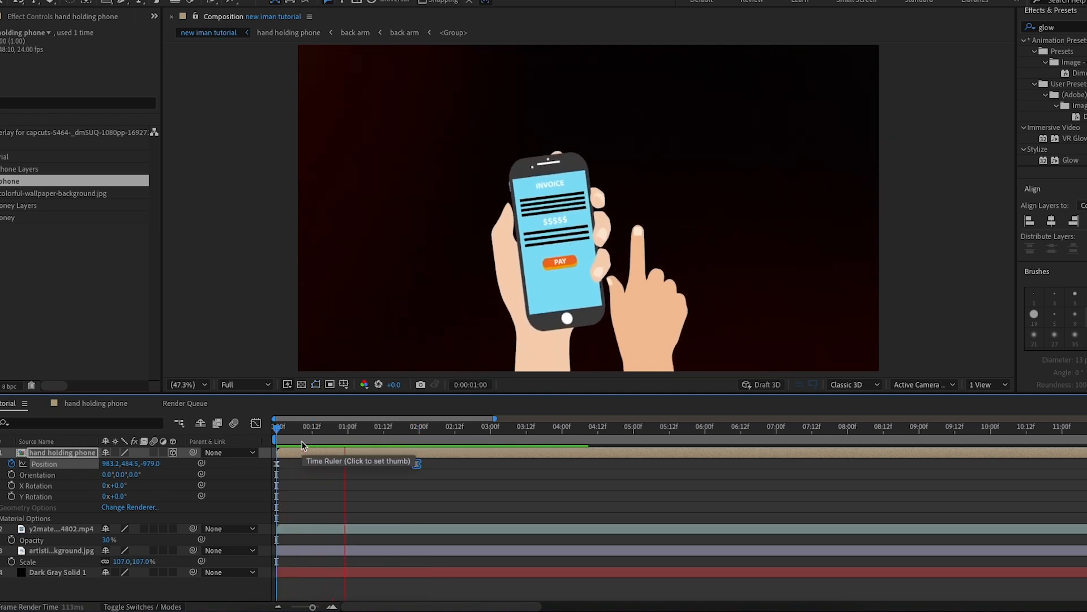
- Apply the Black & White effect to the finger 1 layer in the hand holding phone composition
left_click(91, 404)
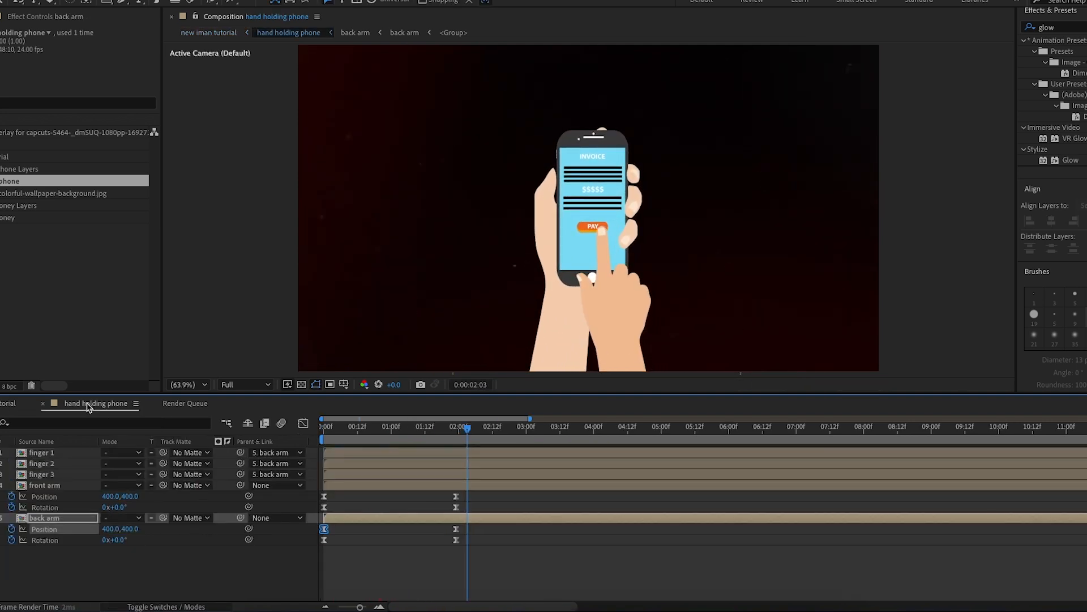
left_click(1054, 27)
type("bla")
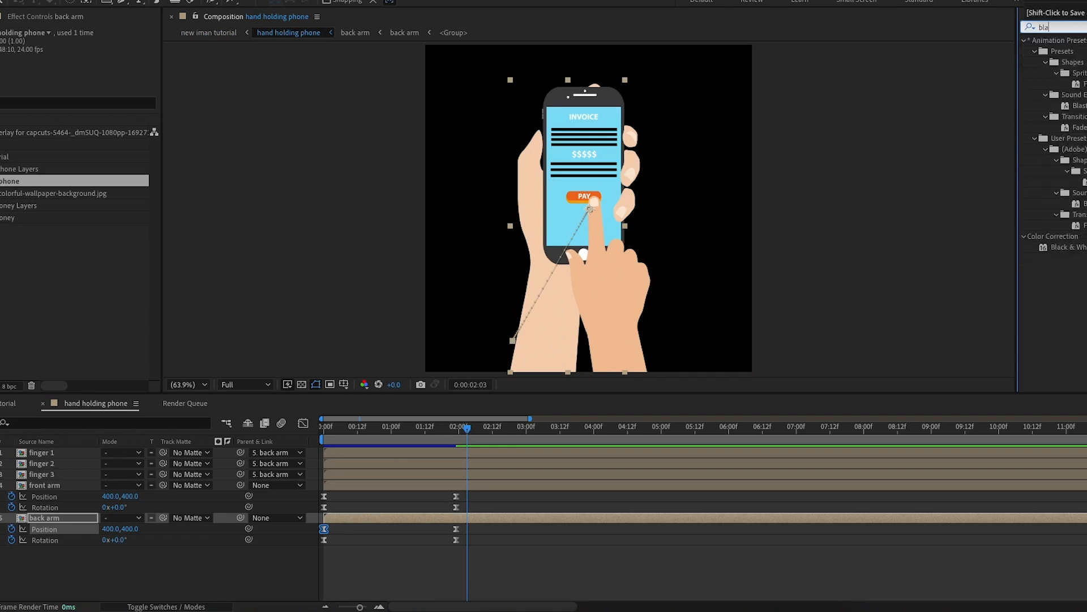
type("ck")
left_click_drag(1075, 52, 85, 455)
- Paste the Black & White effect onto the finger 2, finger 3, front arm and back arm layers
left_click(53, 468)
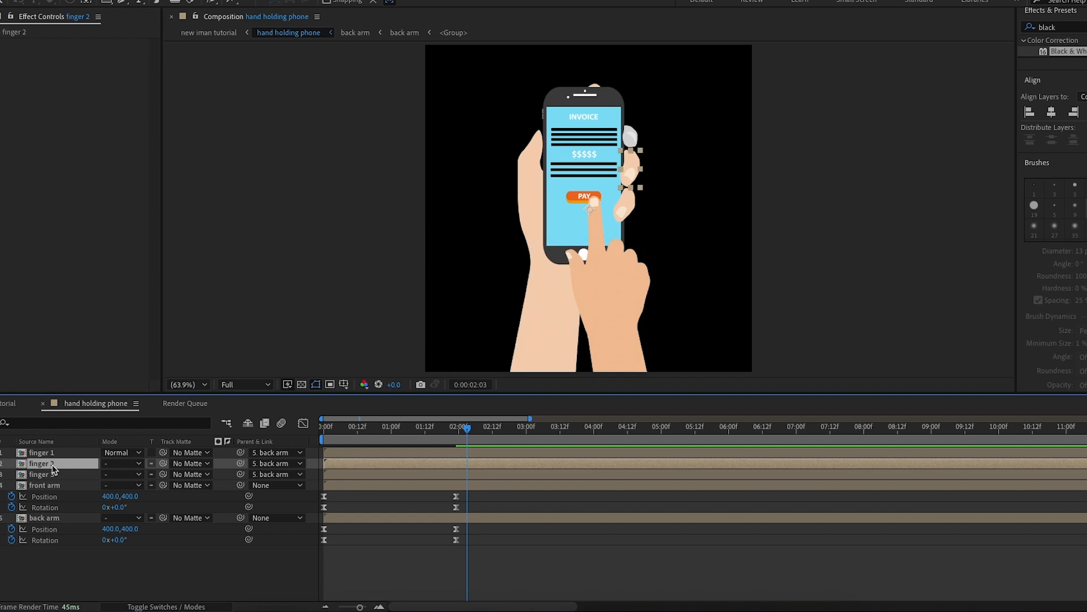
key("ctrl+v")
left_click(54, 474)
key("ctrl+v")
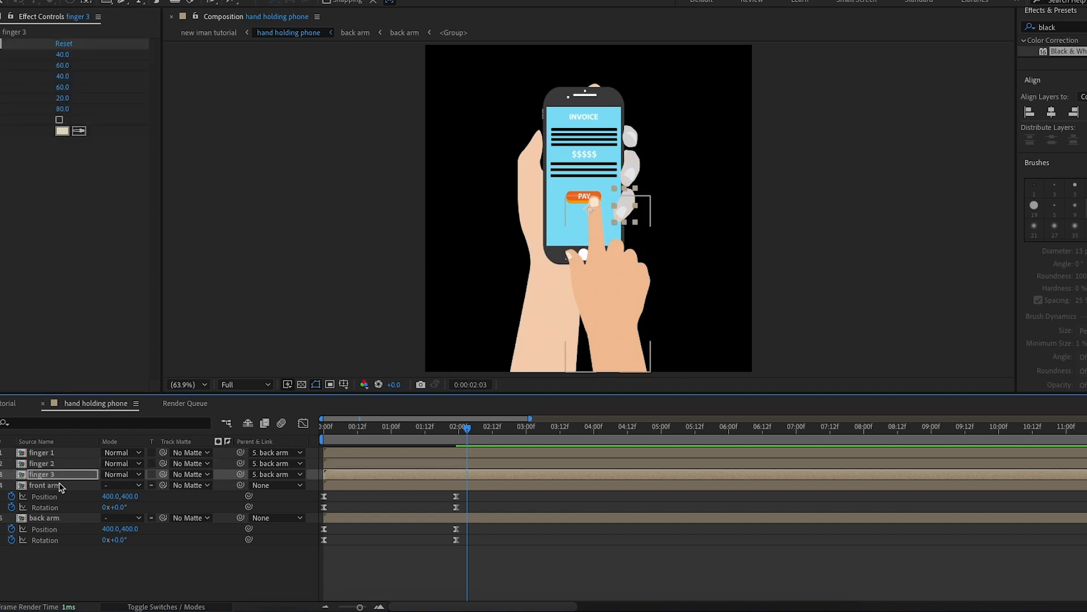
left_click(54, 486)
key("ctrl+v")
left_click(51, 528)
key("ctrl+v")
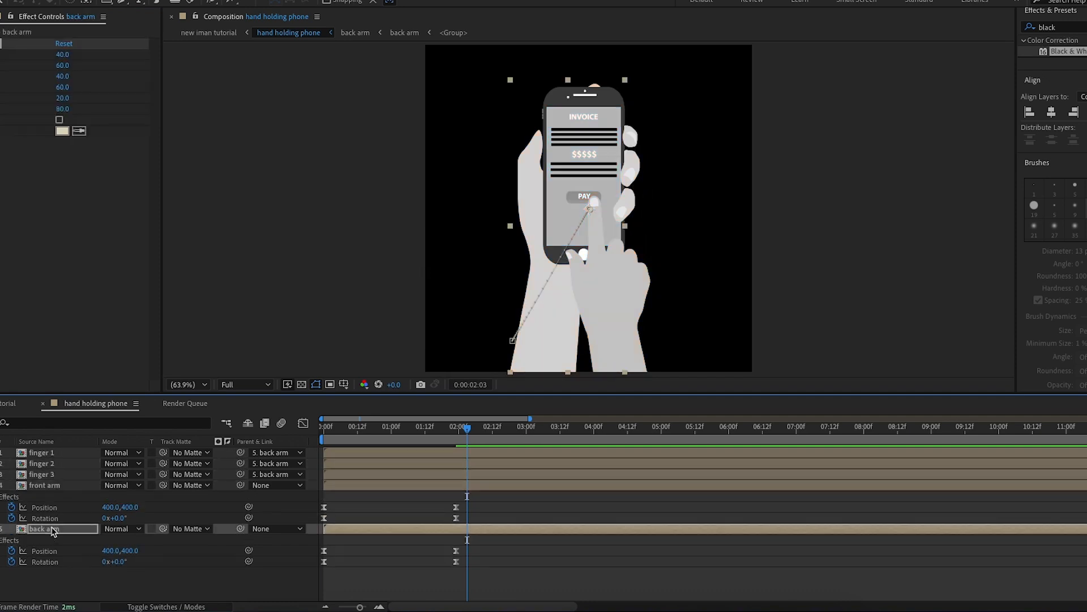
left_click(102, 580)
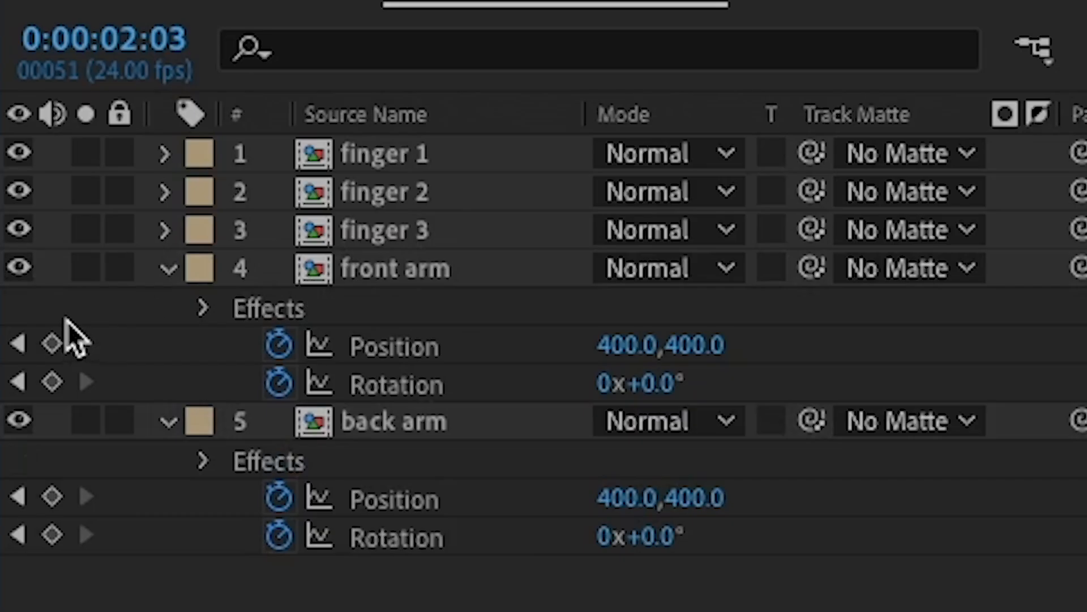
- Hide the finger 1, finger 2, finger 3 and front arm layers
left_click_drag(19, 153, 28, 235)
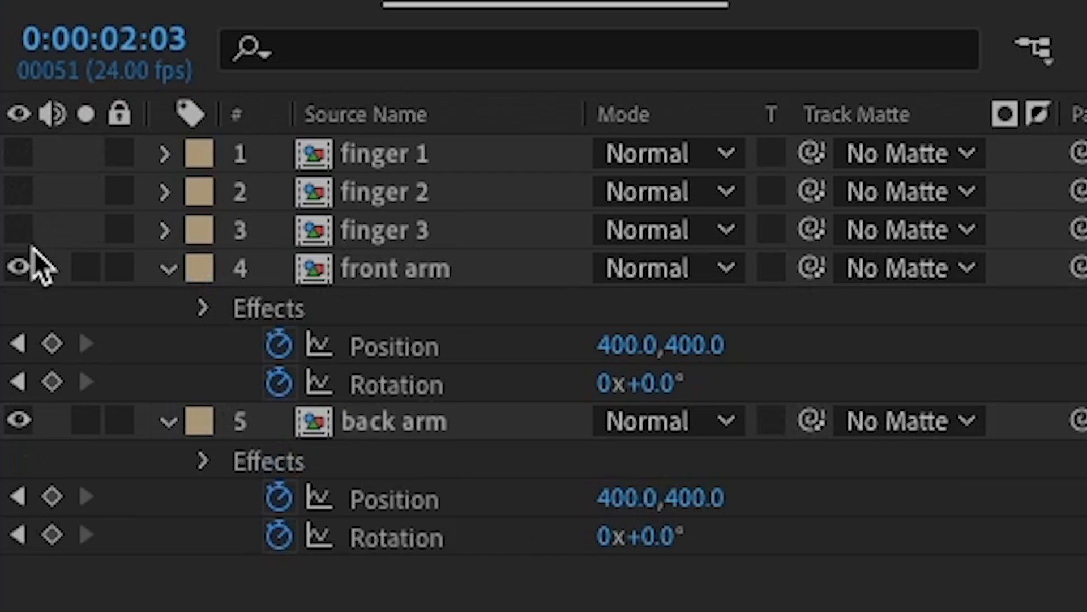
left_click(20, 267)
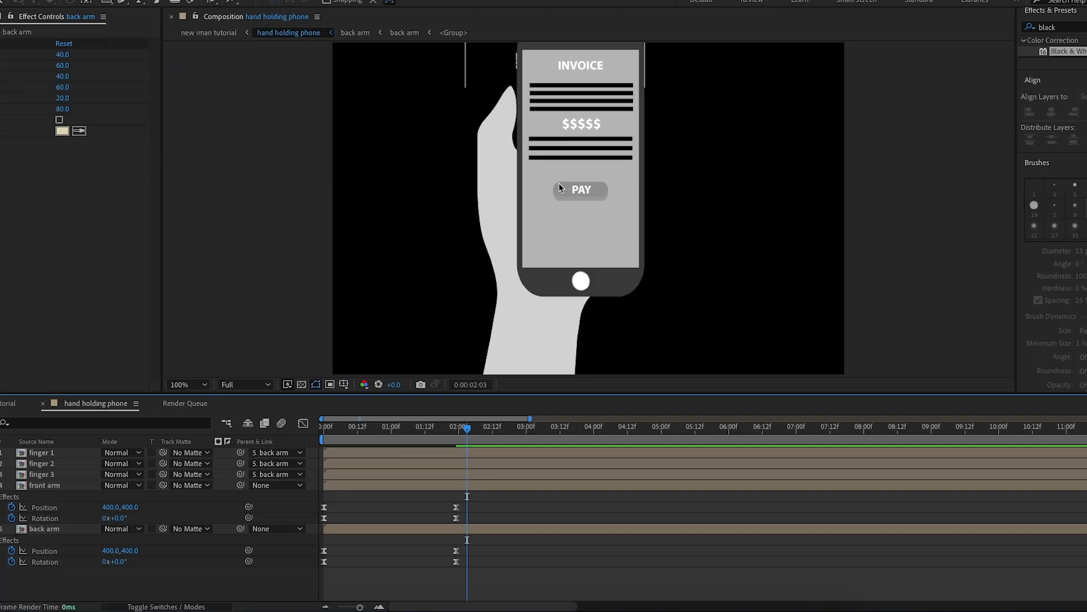
- Draw a rectangle shape that exactly covers the phone's screen and set its stroke width to 0 px
key("period")
left_click_drag(504, 155, 528, 235)
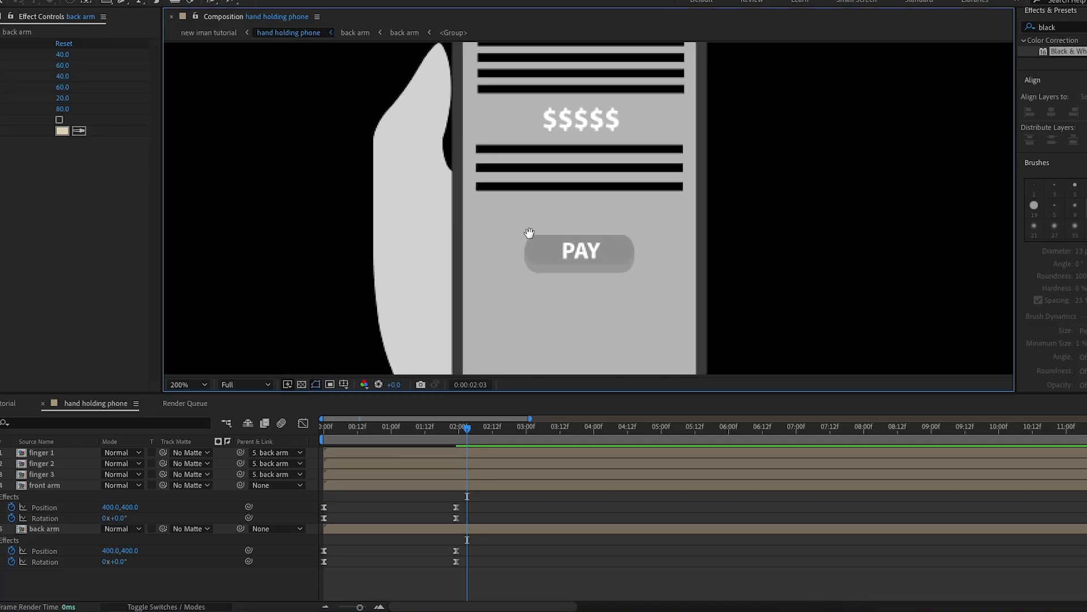
key("comma")
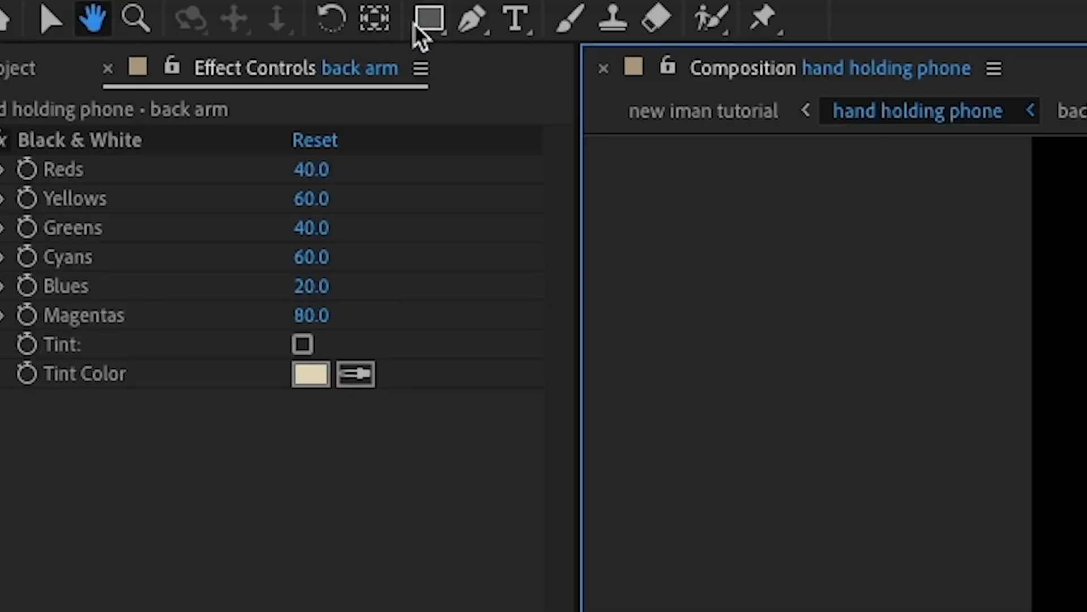
left_click(106, 0)
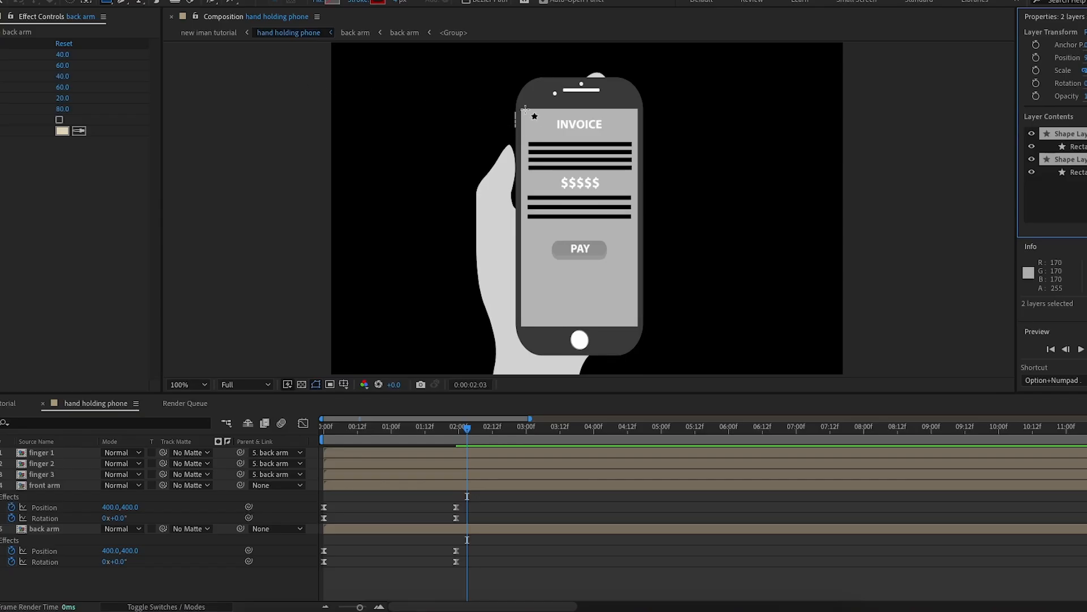
mouse_move(521, 108)
left_mouse_down()
mouse_move(606, 221)
mouse_move(639, 327)
left_mouse_up()
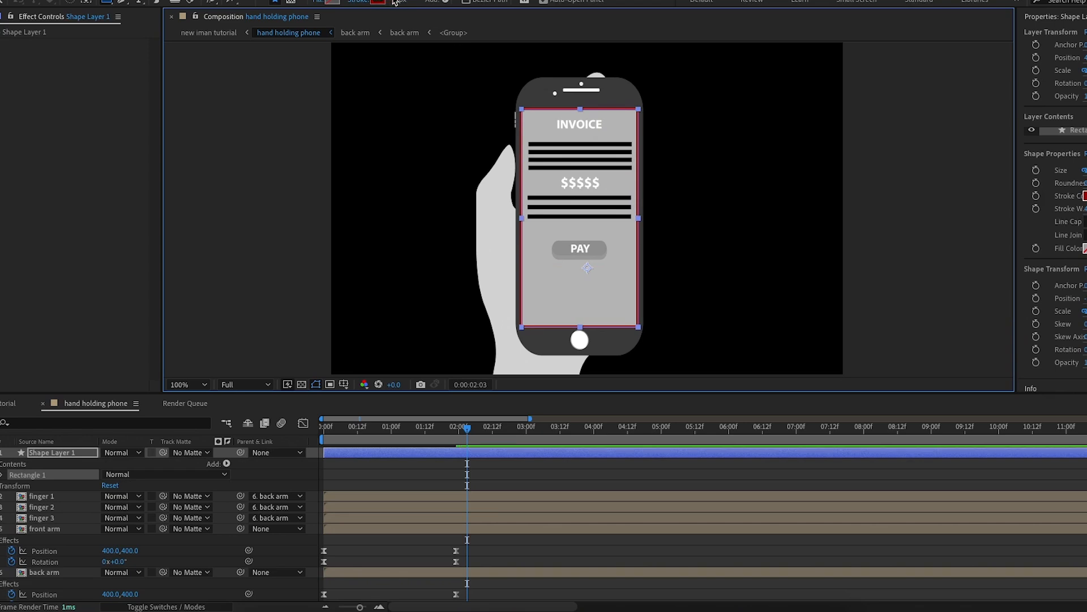
left_click_drag(398, 2, 374, 2)
- Fill the rectangle covering the phone's screen with black and show the shape layer's Position
left_click(332, 3)
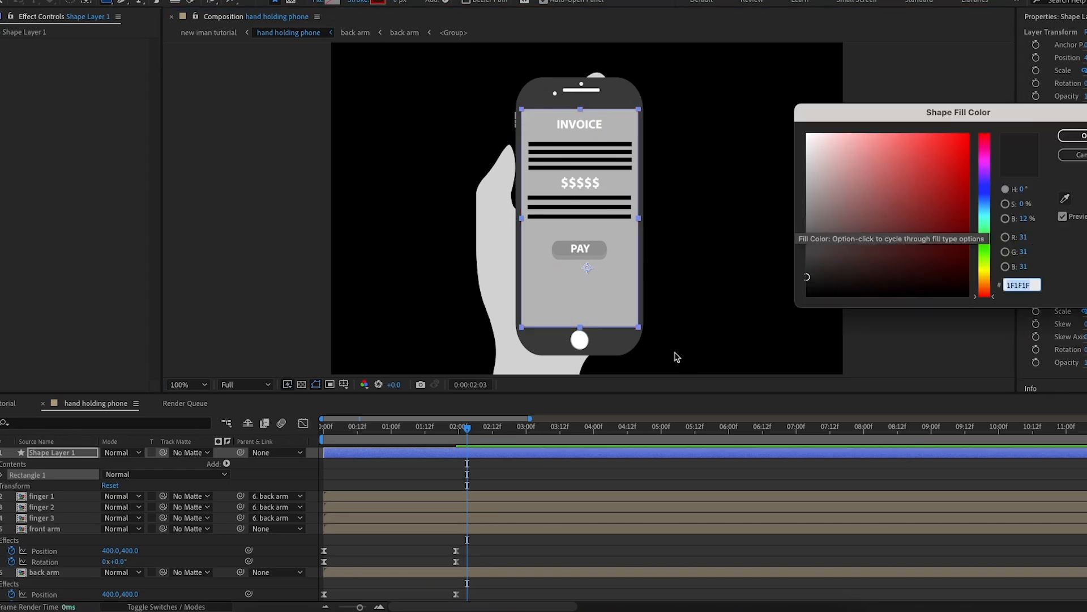
left_click_drag(874, 255, 785, 300)
left_click(1082, 136)
left_click(1, 2)
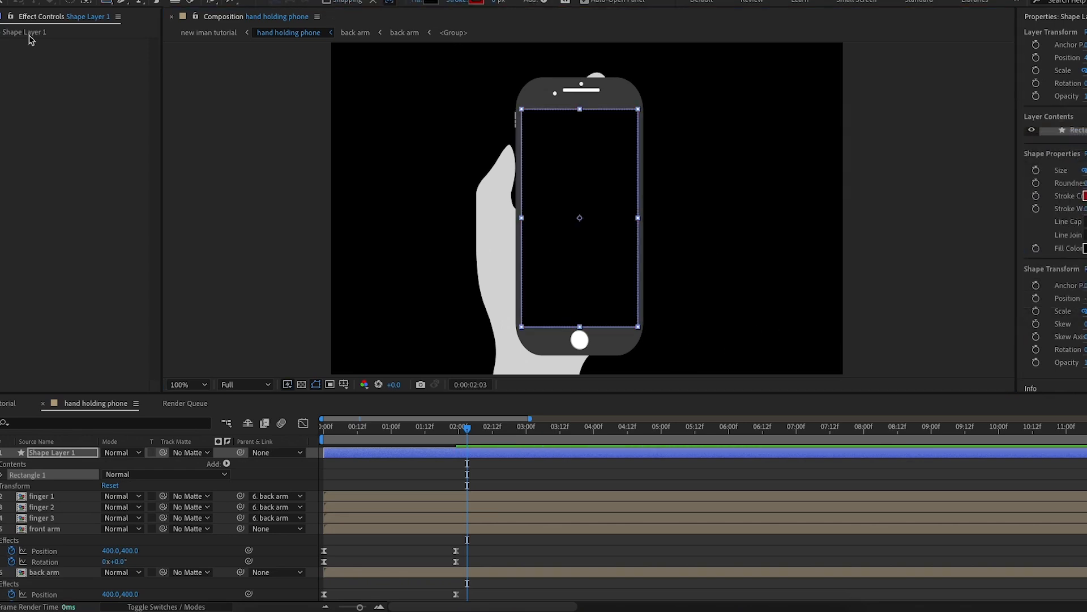
key("p")
left_click(258, 106)
- Draw a button rectangle about 121 by 40 px on the lower part of the phone's screen and fill it with green 0CFF00
key("q")
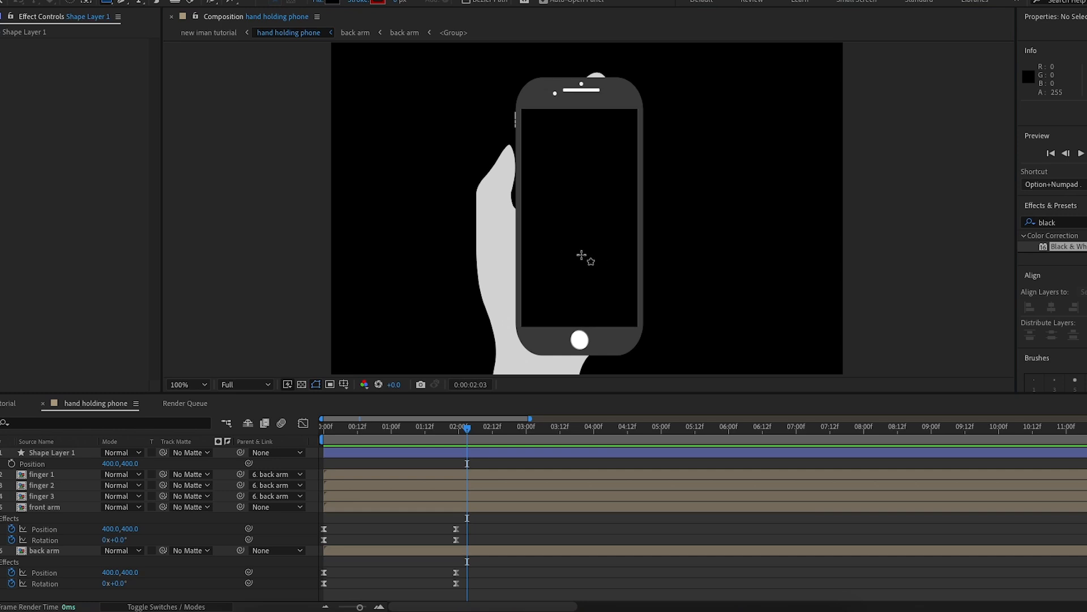
left_click_drag(538, 258, 617, 283)
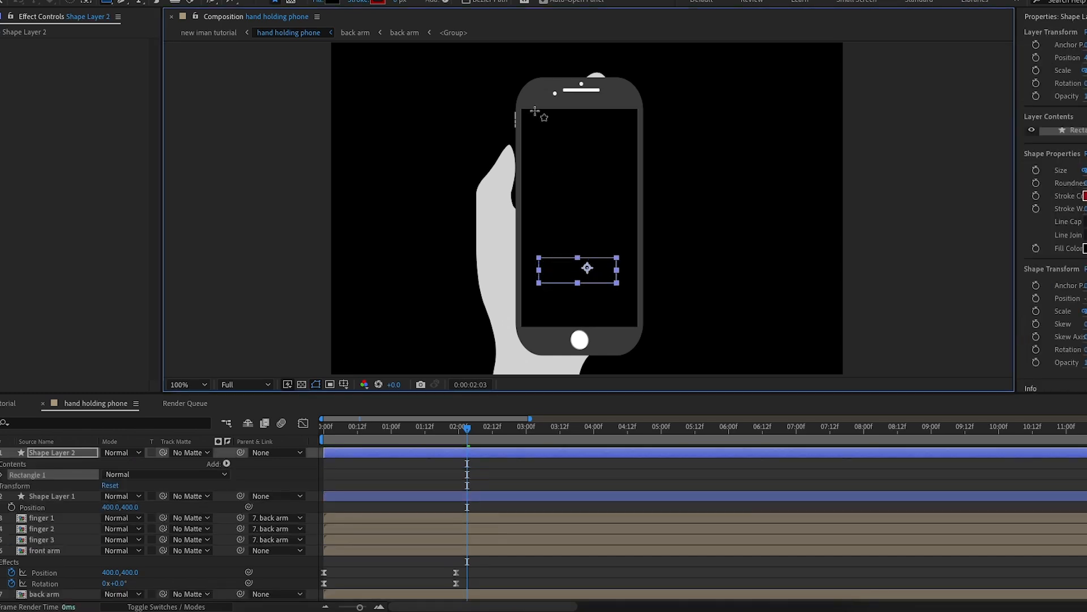
left_click(334, 2)
left_click(985, 244)
left_click(910, 234)
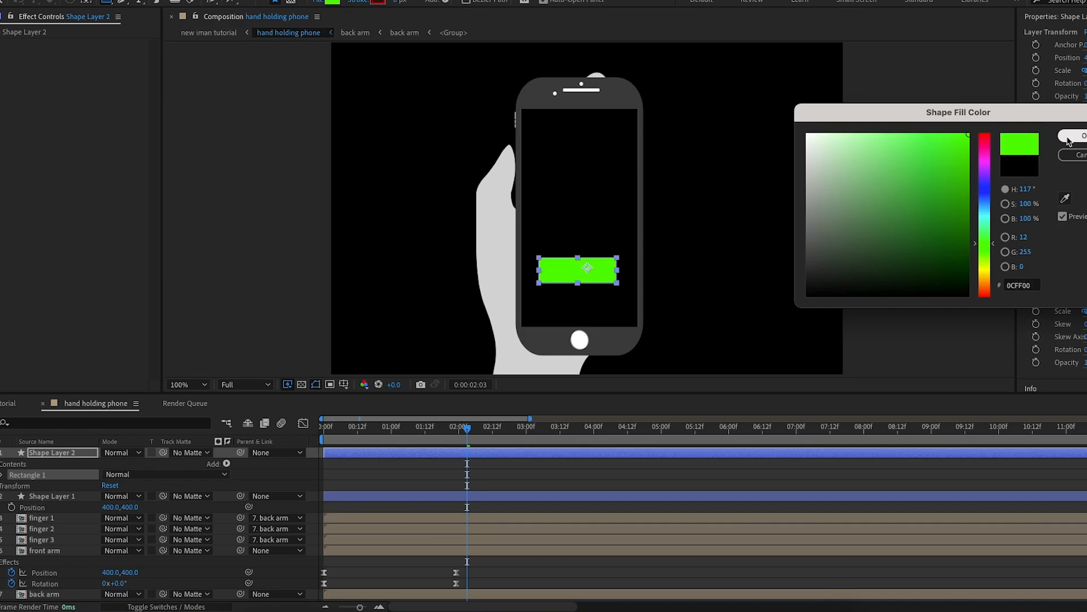
left_click(1072, 136)
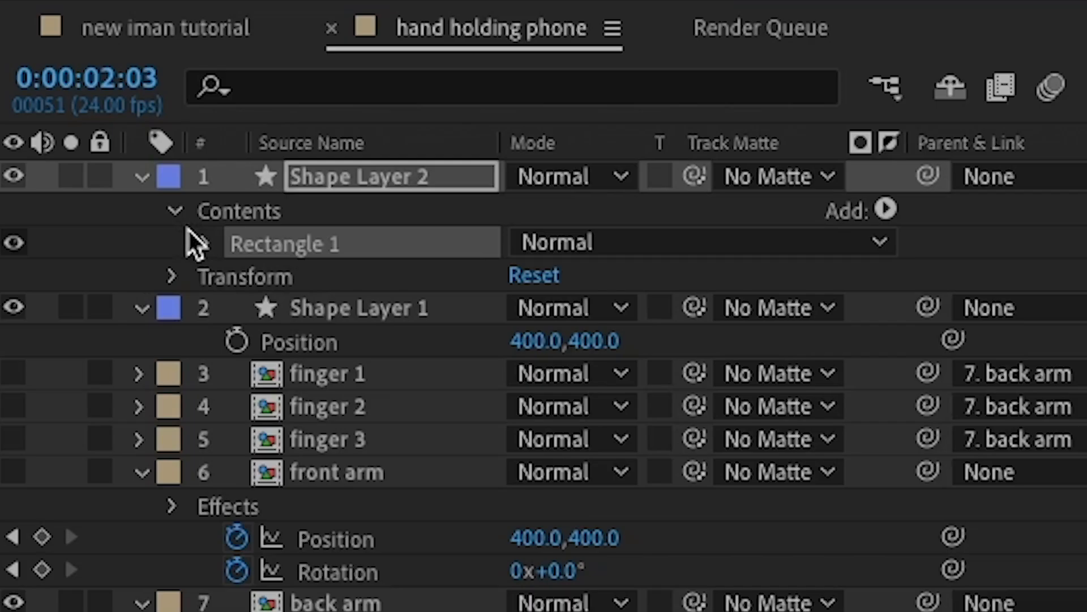
- Set the green rectangle's Roundness to 9 and move it slightly up to centre it horizontally on the phone's screen
left_click(2, 474)
left_click(238, 276)
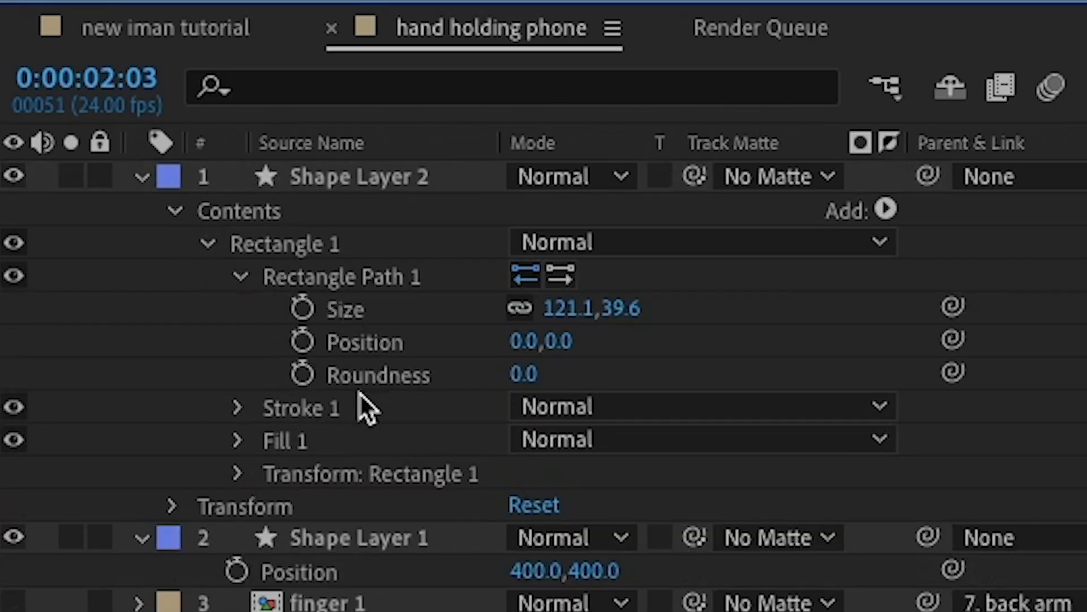
mouse_move(517, 383)
left_mouse_down()
mouse_move(538, 376)
mouse_move(548, 388)
mouse_move(532, 392)
left_mouse_up()
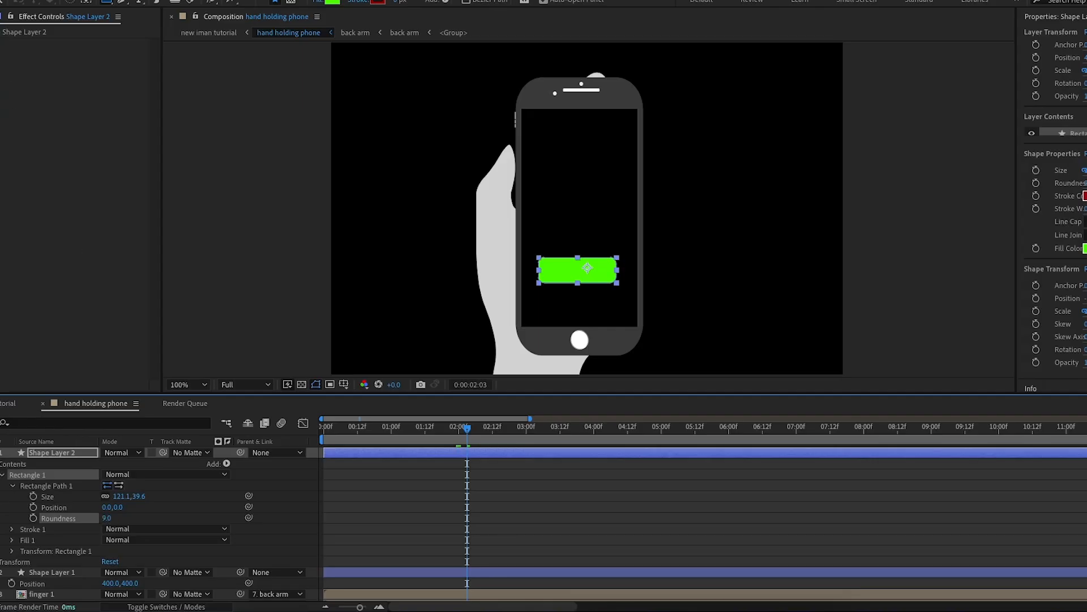
left_click(224, 123)
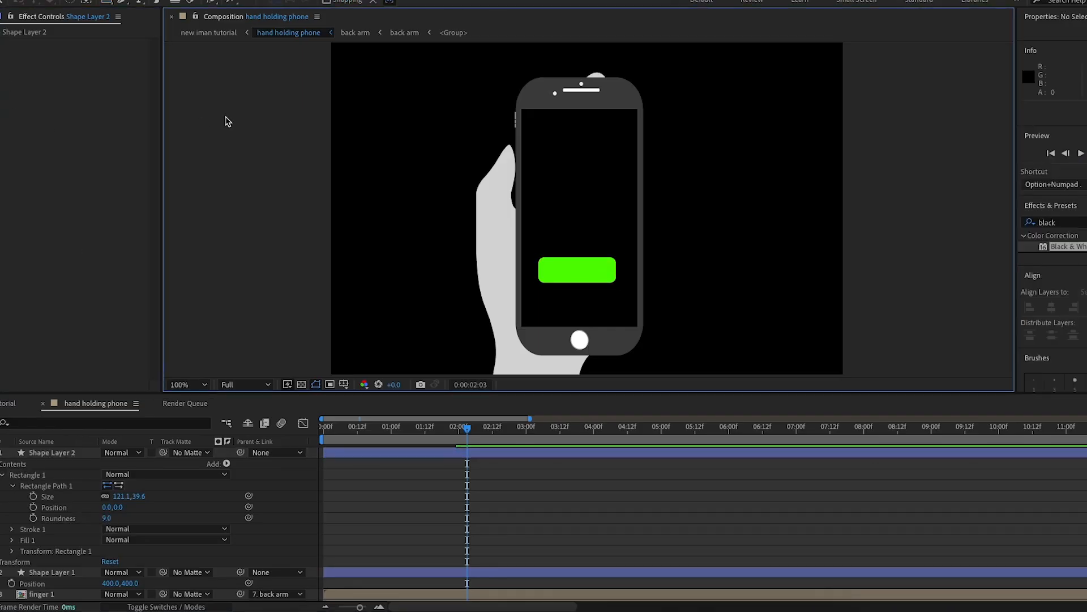
left_click_drag(576, 266, 579, 250)
left_click(237, 71)
- Apply the Stylize Glow effect to the green button layer and base the glow on the Alpha Channel
left_click(1062, 222)
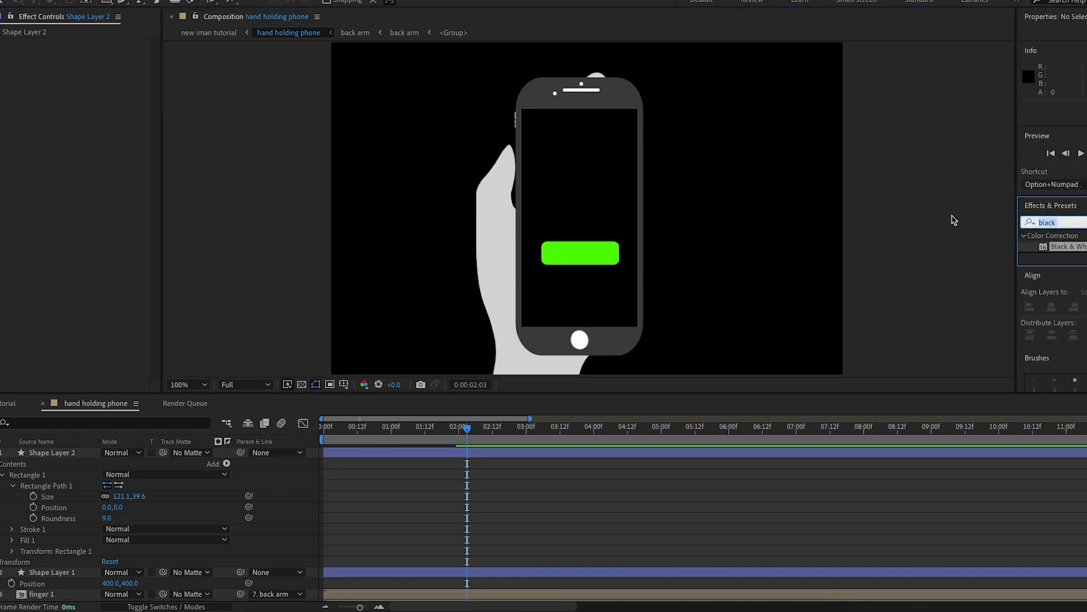
type("glow")
left_click(1051, 359)
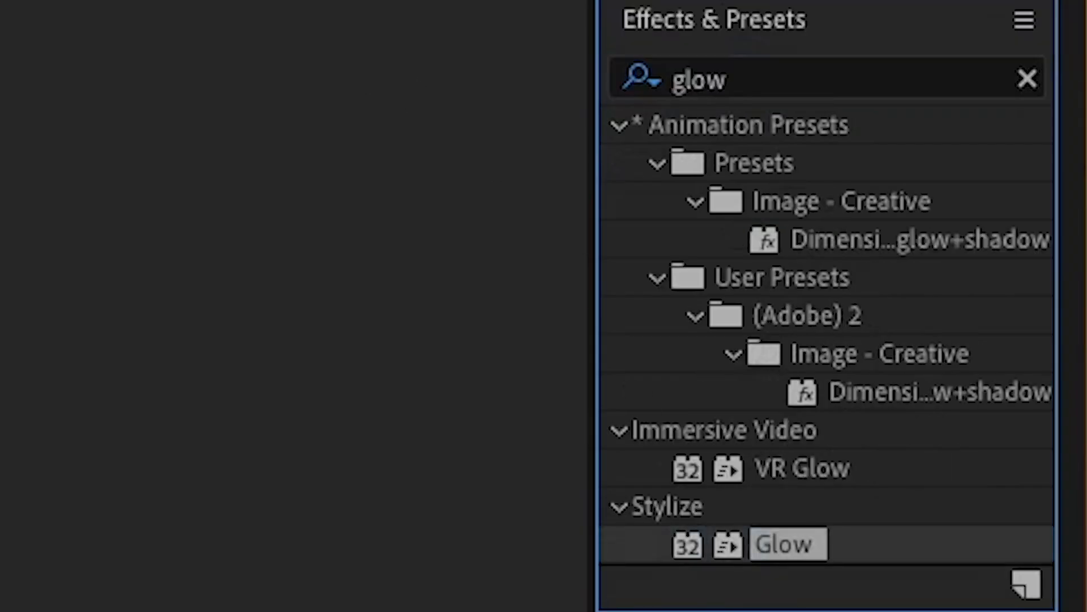
left_click_drag(787, 545, 48, 120)
left_click(82, 54)
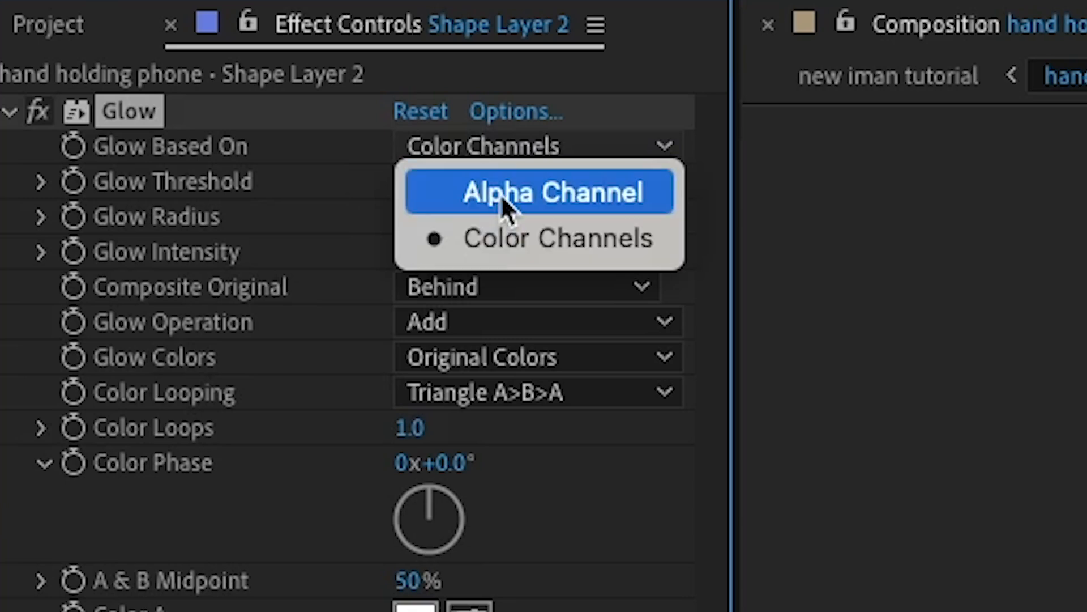
left_click(500, 195)
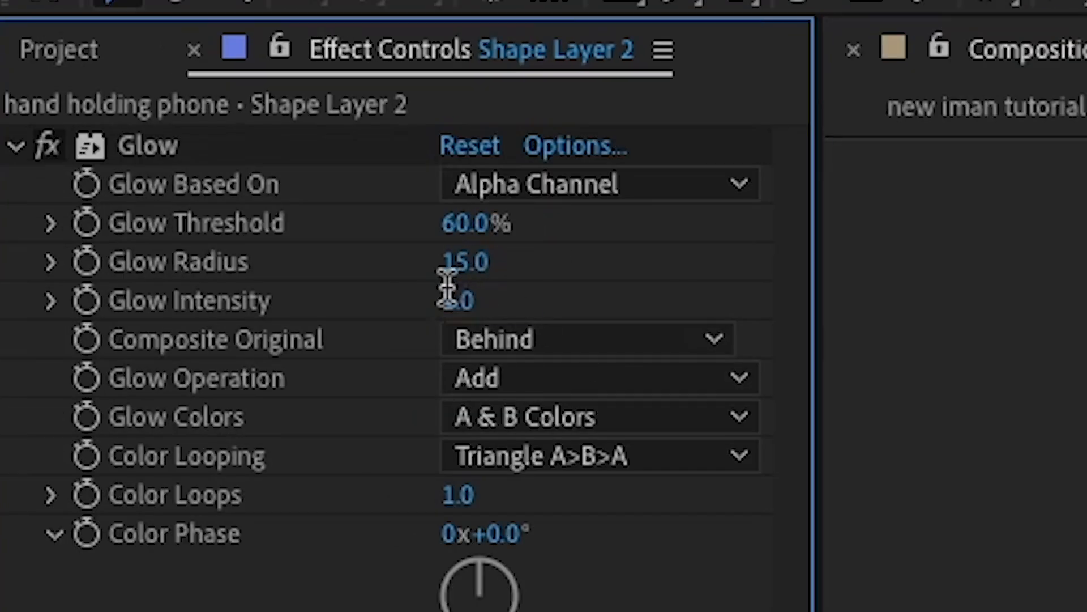
- Set the green button's Glow Intensity to 0.7 and Glow Radius to 12
left_click(404, 250)
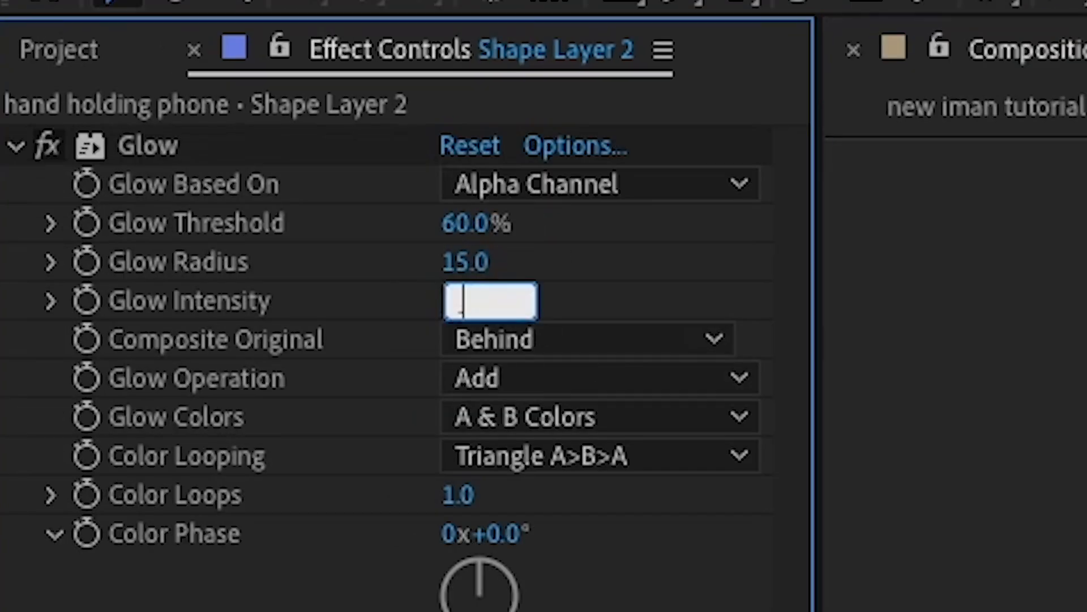
type("0.7")
key("Return")
left_click(468, 263)
type("12")
key("Return")
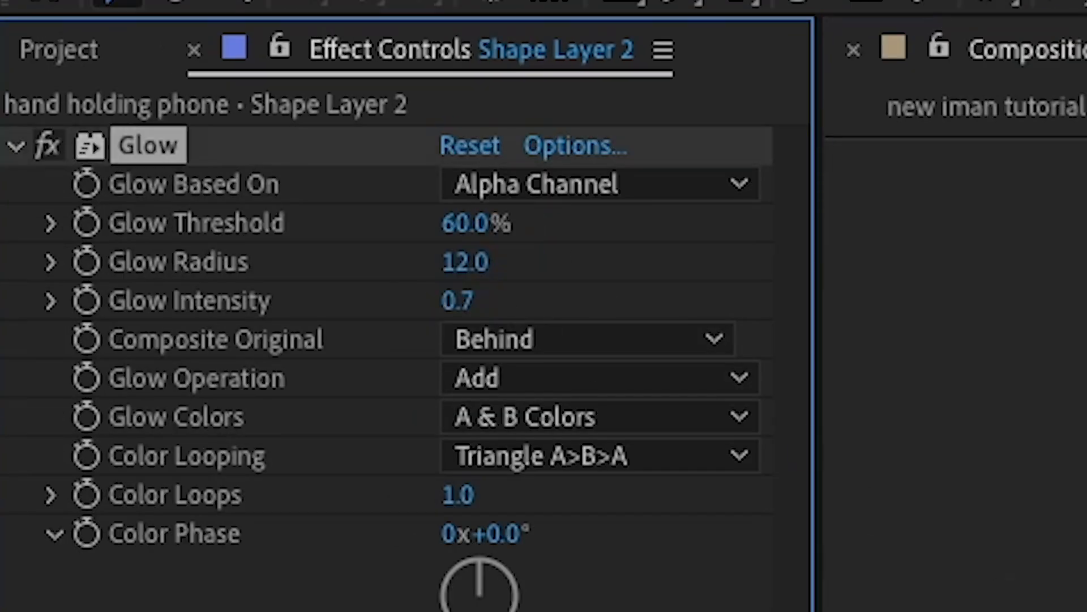
left_click(246, 177)
- Duplicate the green button layer and place the copy just below the original at Position 405, 421
left_click(47, 459)
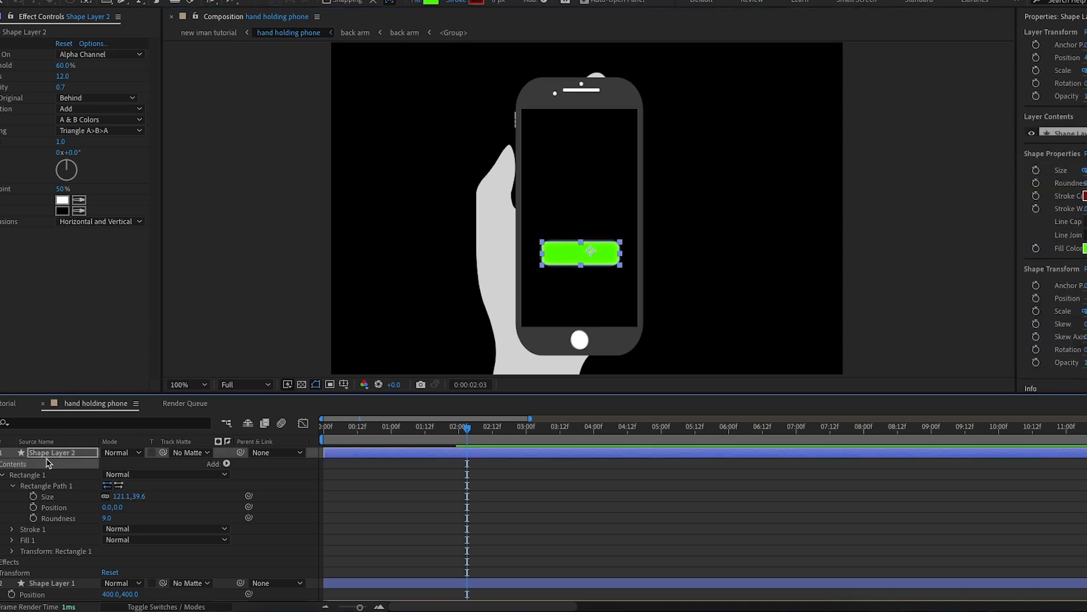
left_click(56, 453)
key("ctrl+d")
key("p")
left_click_drag(130, 464, 161, 464)
- Change the duplicated button's fill colour to red FF0000
left_click(433, 2)
left_click_drag(989, 193, 998, 68)
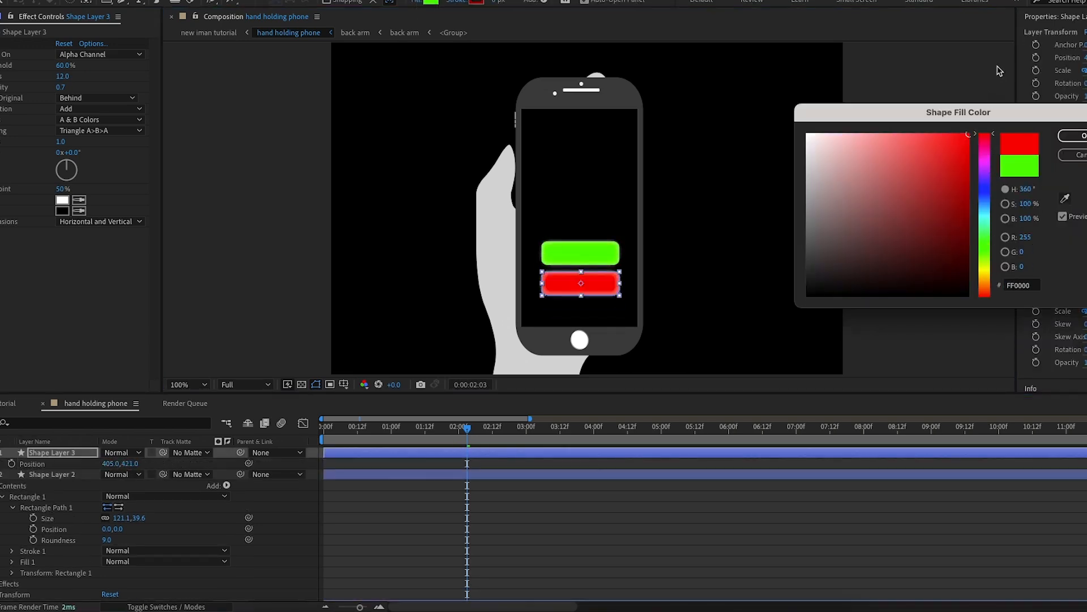
left_click(1075, 135)
left_click(237, 212)
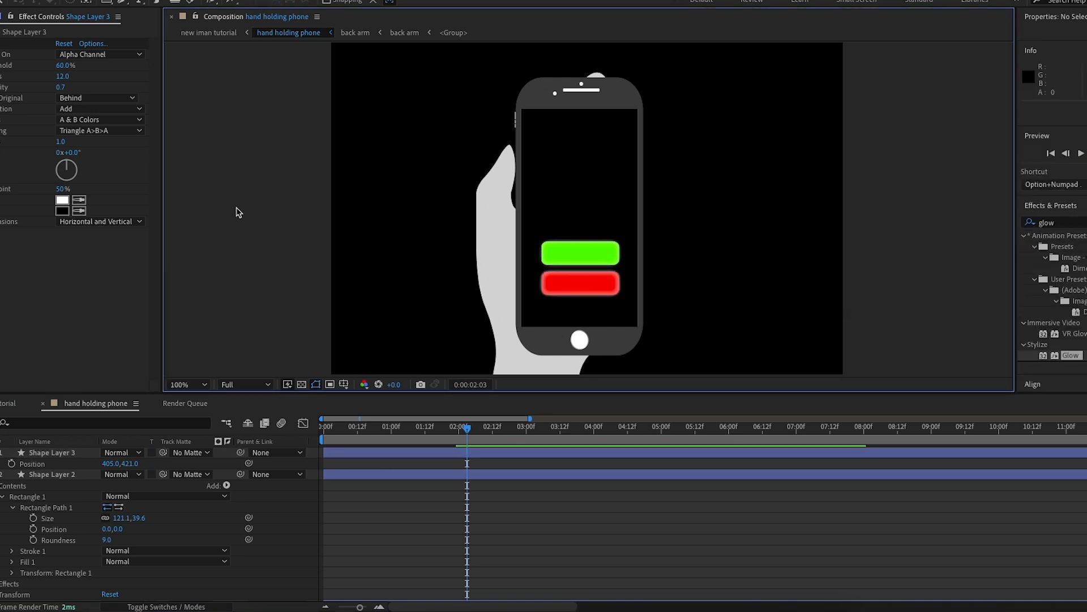
- Darken the green button's fill colour to 0AE000
left_click(57, 473)
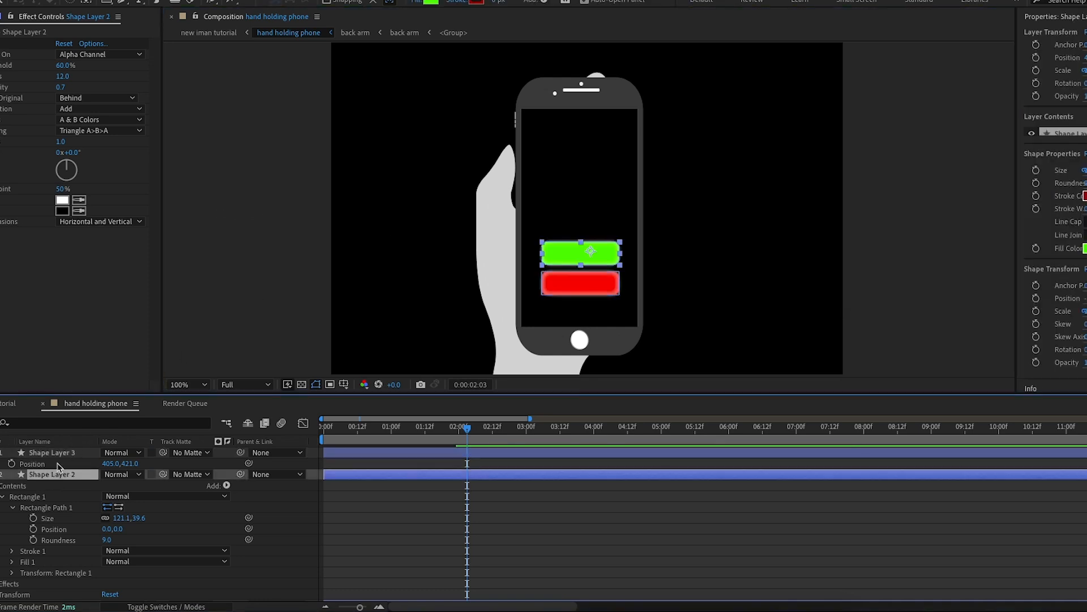
left_click(428, 2)
left_click(968, 153)
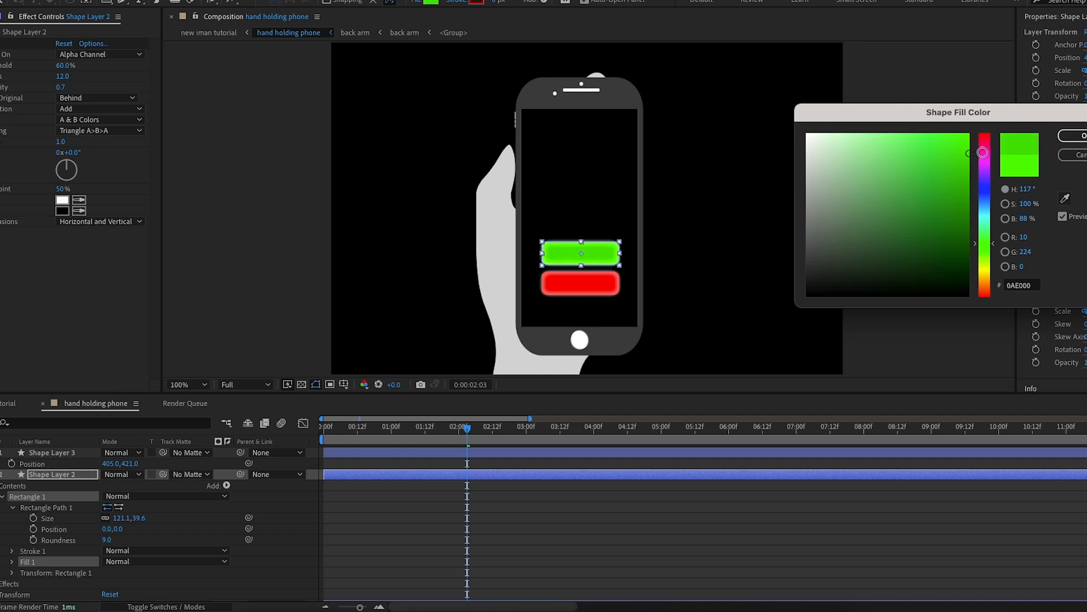
left_click(1063, 144)
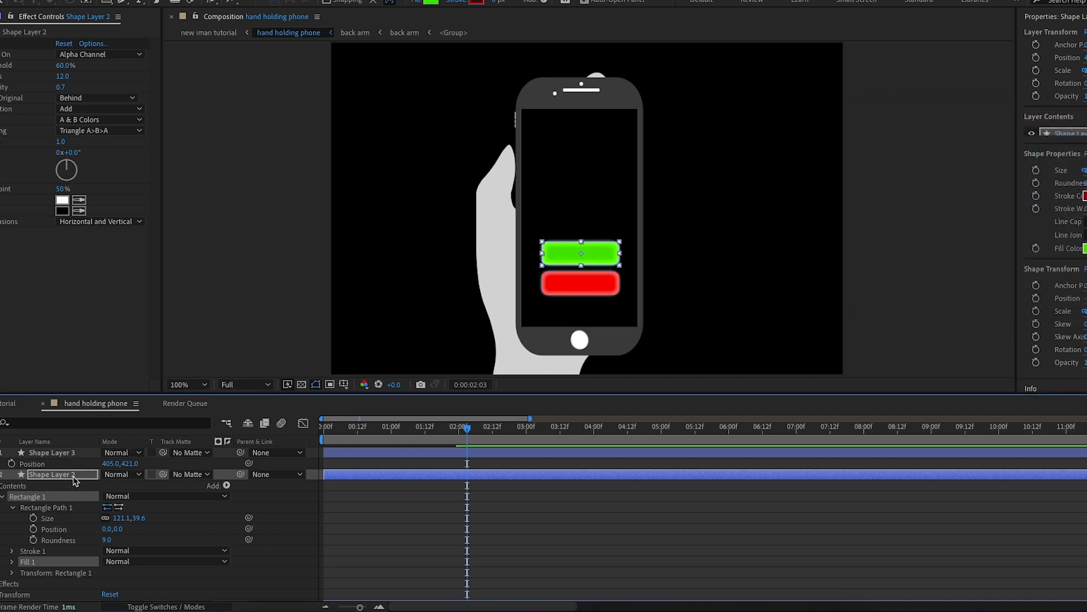
- Darken the red button's fill colour slightly from pure red
left_click(53, 452)
left_click(433, 3)
left_click(968, 153)
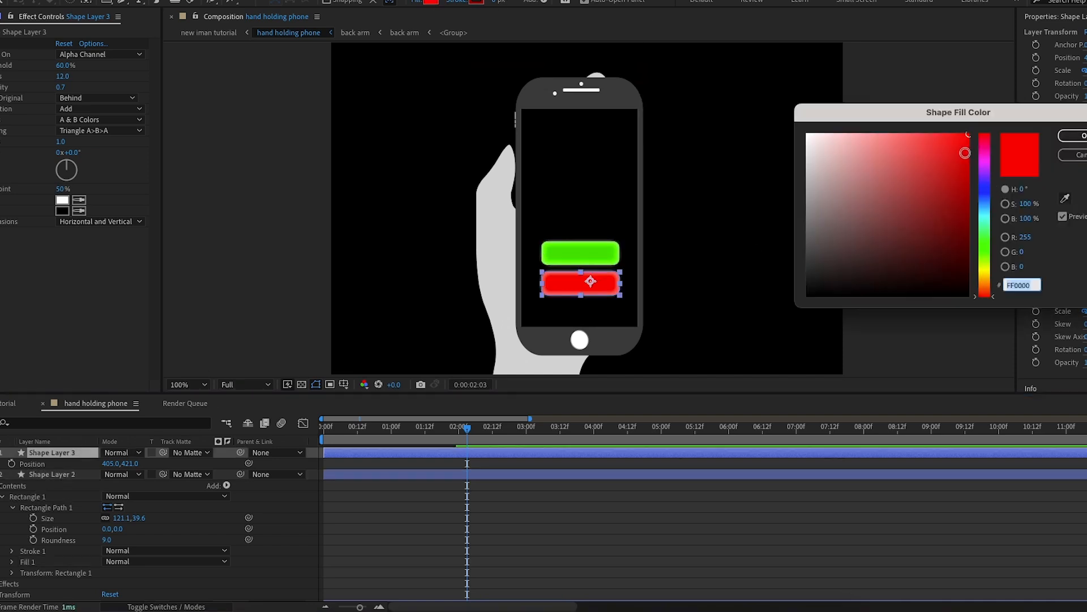
left_click(1082, 141)
left_click(320, 223)
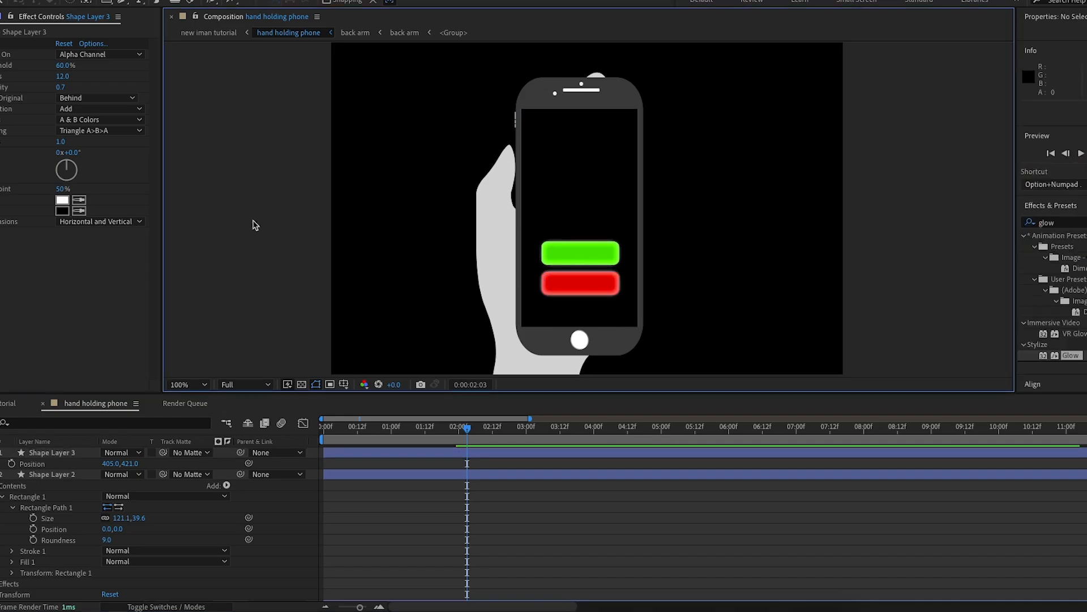
- Add a white text layer reading "buy" on the phone screen and set its Scale to 4%
left_click(140, 2)
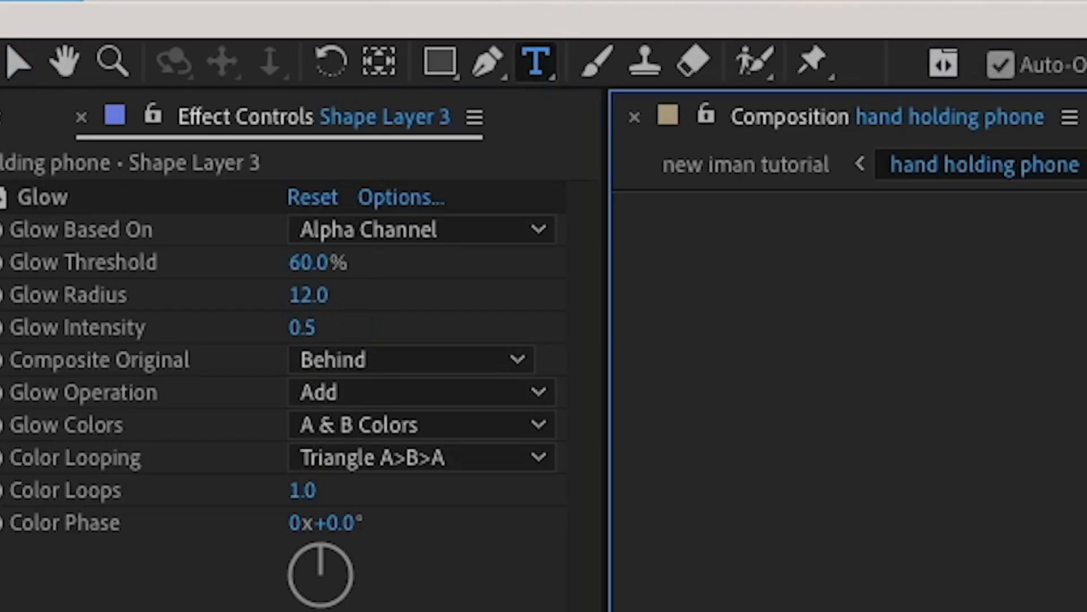
left_click(568, 271)
type("buy")
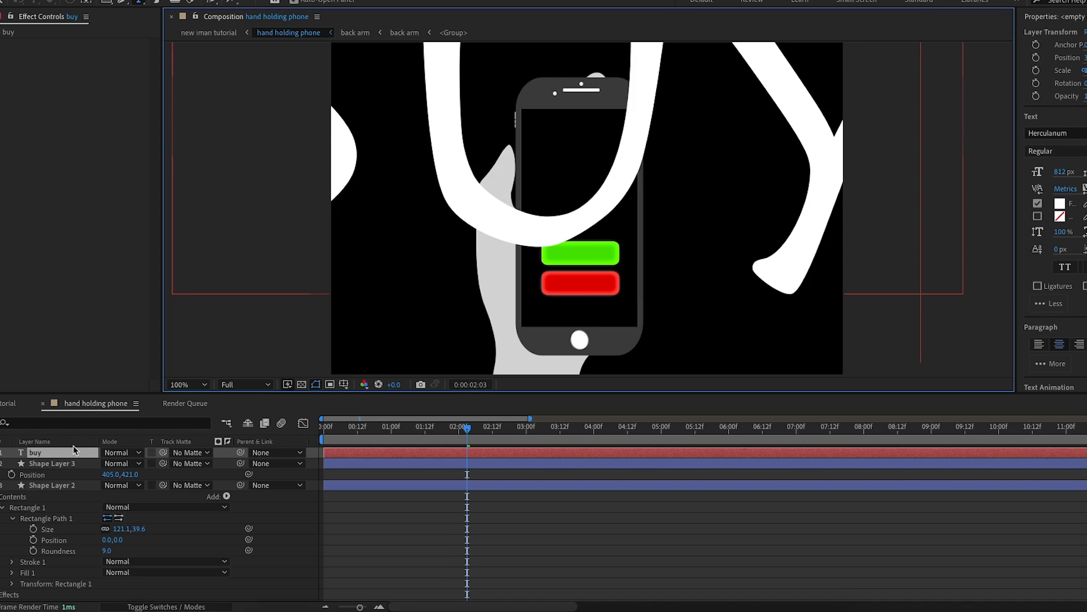
left_click(66, 464)
left_click(89, 453)
key("s")
left_click_drag(139, 465, 105, 485)
key("period")
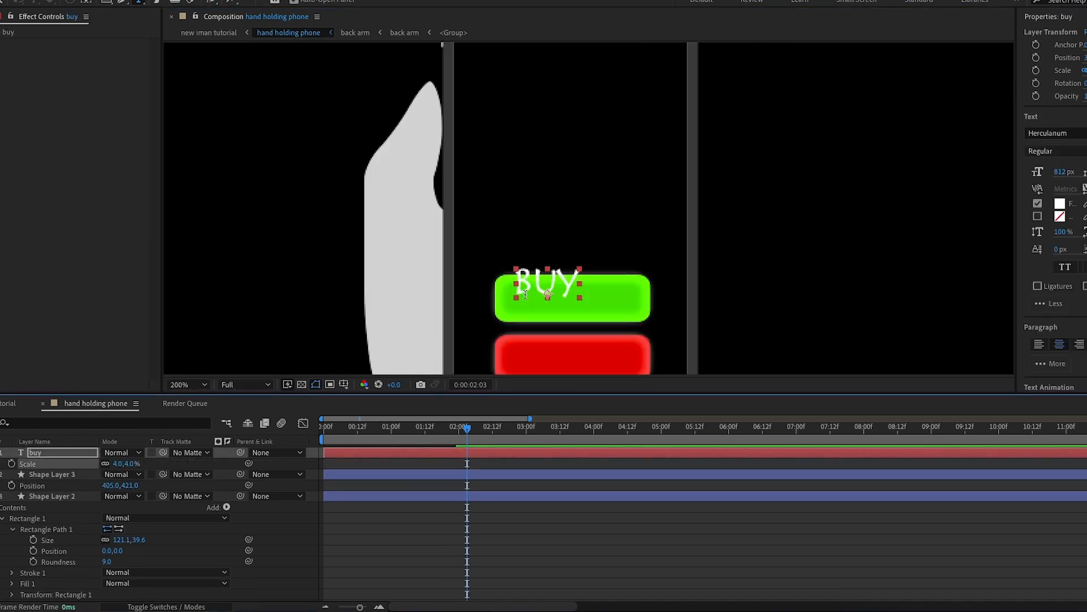
- Centre the "buy" text on the green button
left_click_drag(505, 210, 498, 125)
key("v")
left_click_drag(539, 201, 566, 216)
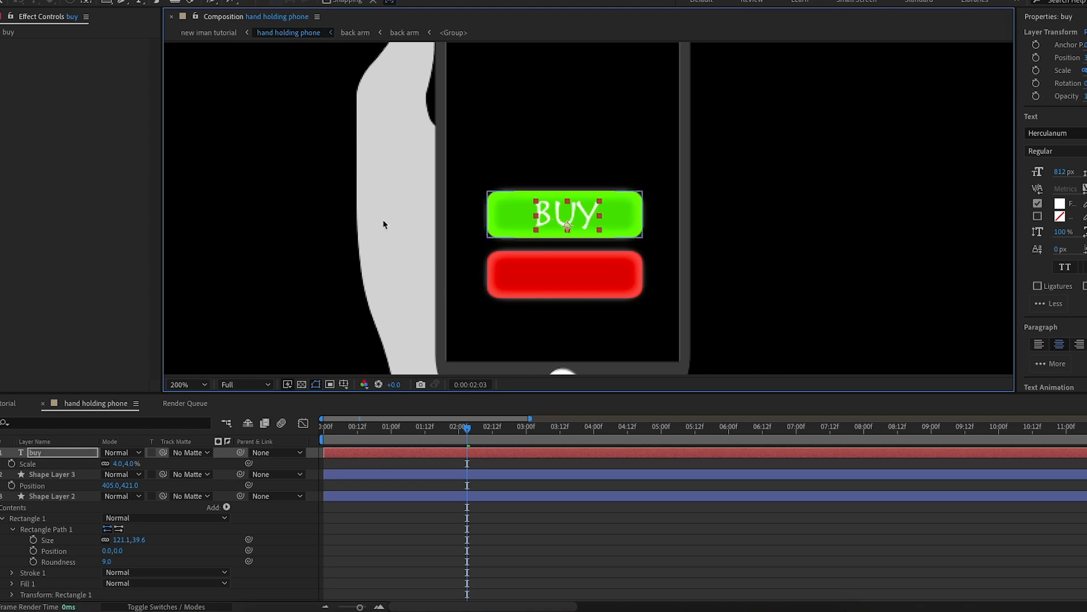
left_click(210, 224)
- Duplicate the "buy" text layer and move the copy onto the red button at Position 391.5, 435.5
left_click(49, 452)
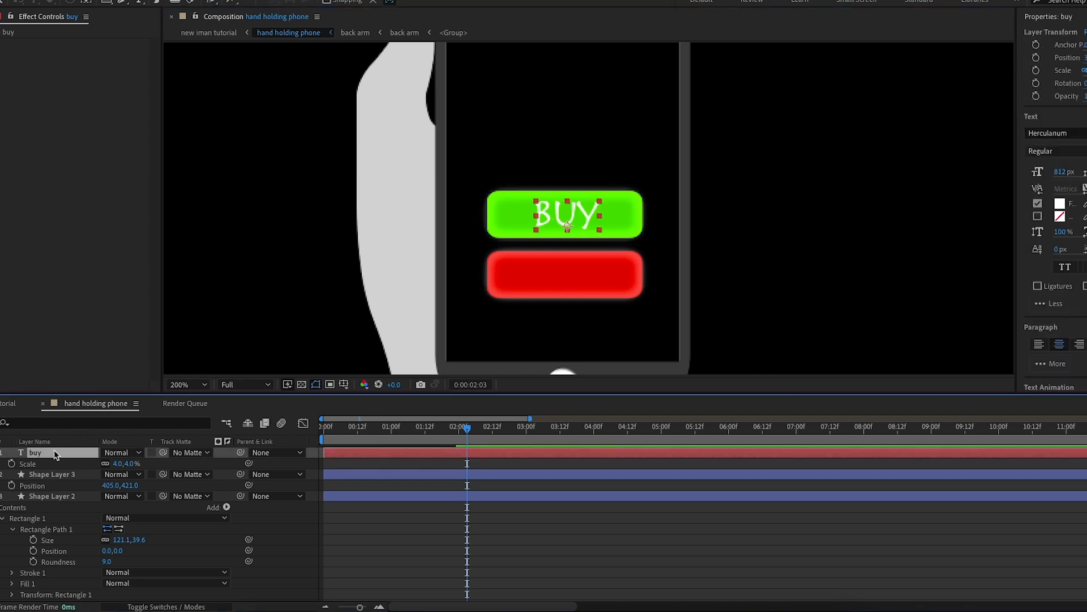
key("ctrl+d")
key("p")
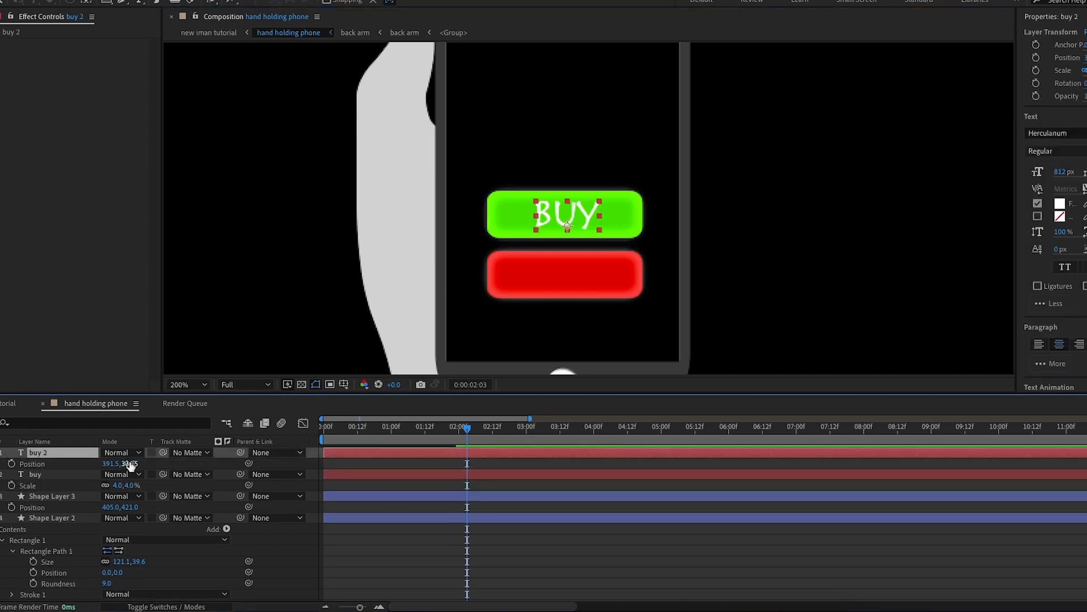
left_click_drag(129, 463, 158, 453)
- Change the text on the red button to "sell"
left_click(561, 287)
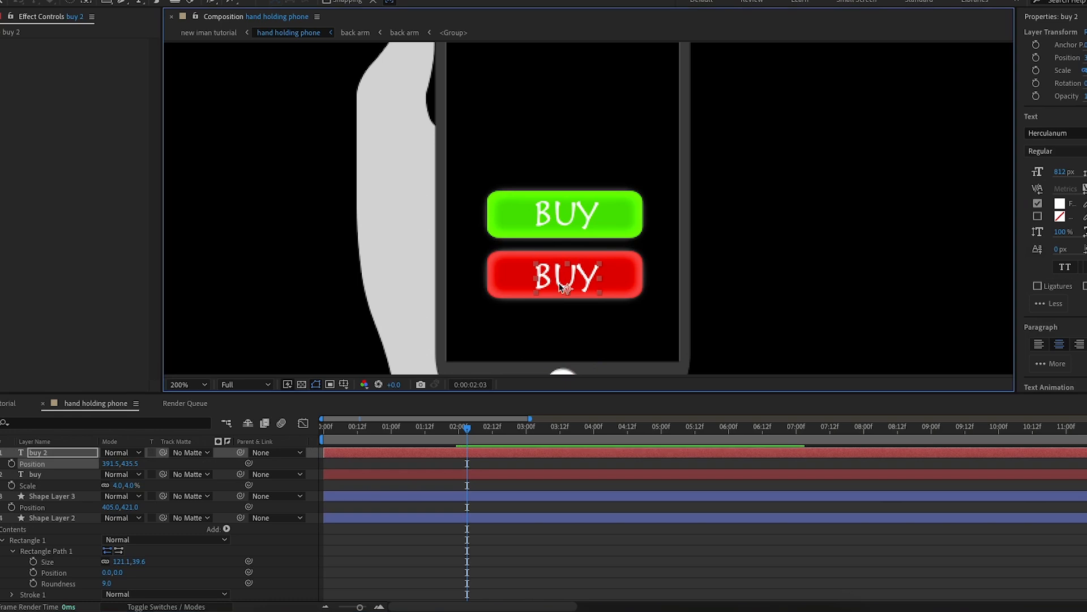
double_click(561, 287)
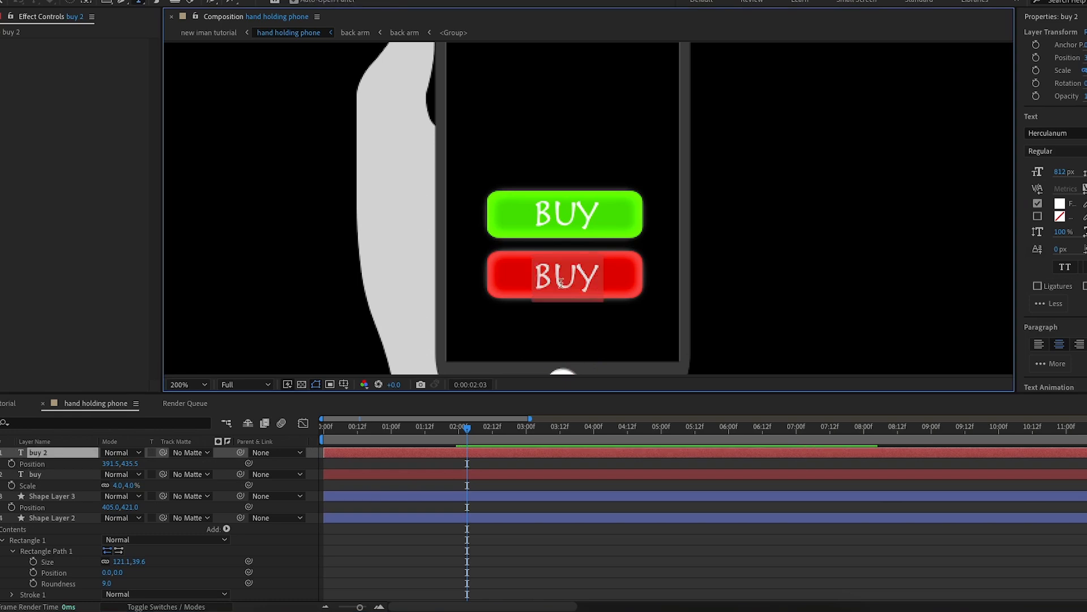
type("sell")
left_click(85, 460)
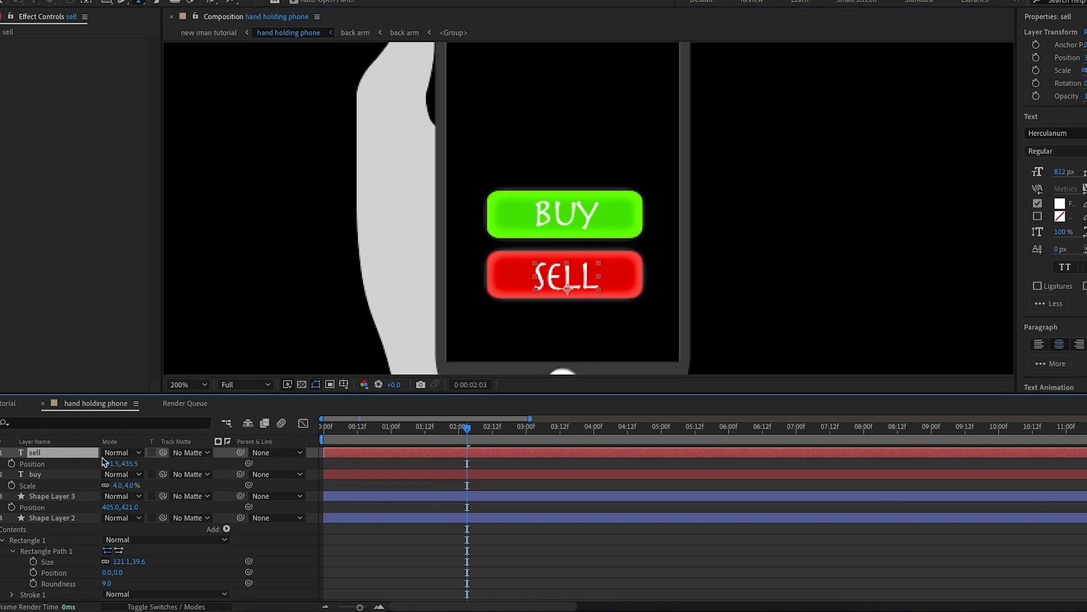
- Add a "$3000" text layer, set its Scale to 7% and centre it above the two buttons
left_click(551, 145)
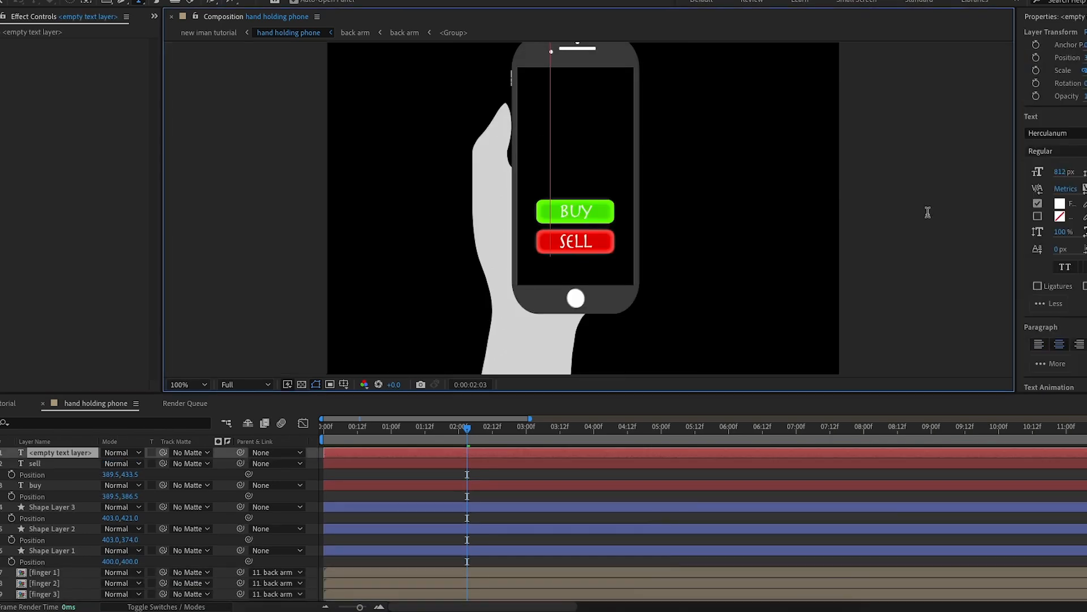
type("$300")
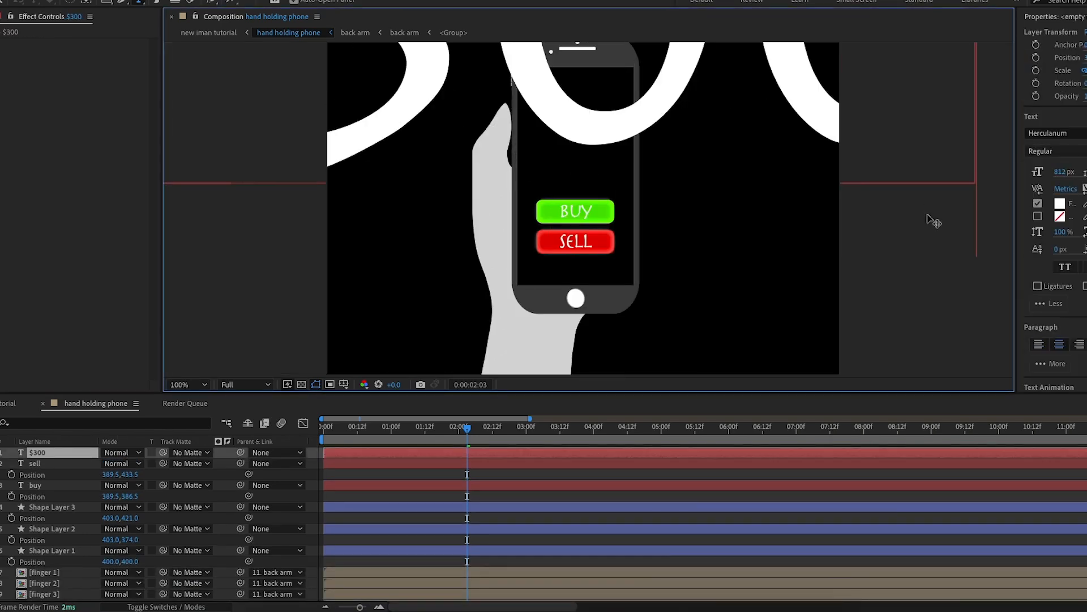
type("0s")
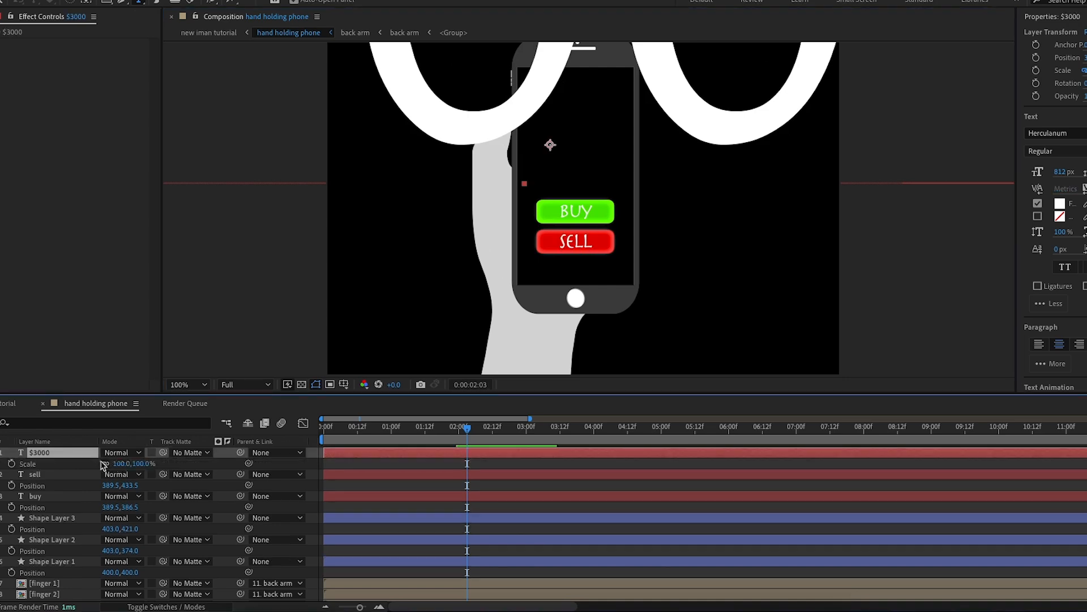
left_click_drag(122, 463, 79, 479)
left_click_drag(543, 137, 571, 142)
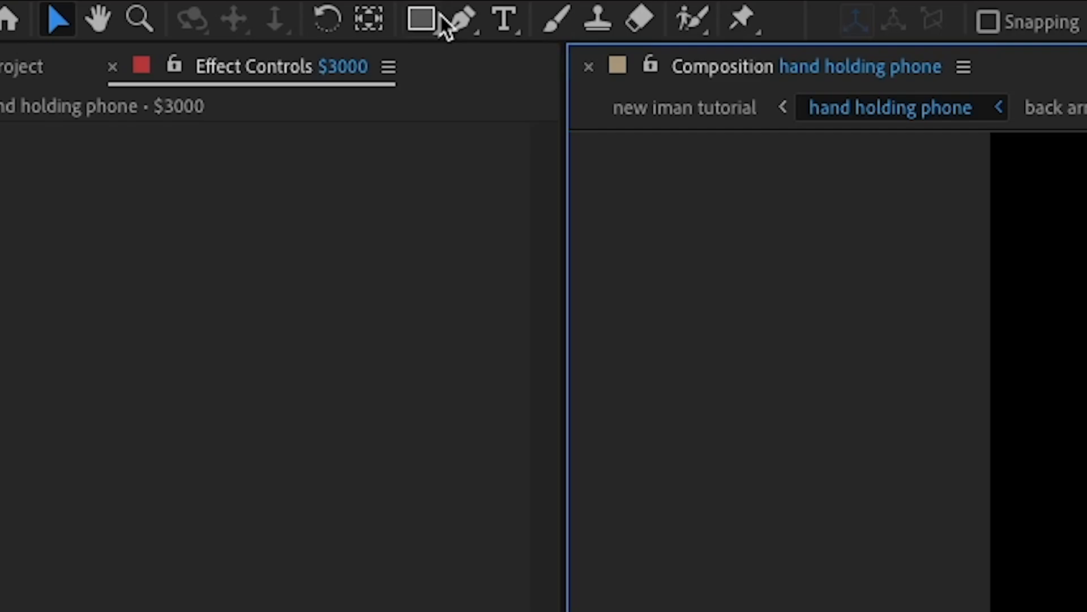
- Draw a straight line with the Pen tool beneath the $3000 text and set its fill to None
left_click(126, 0)
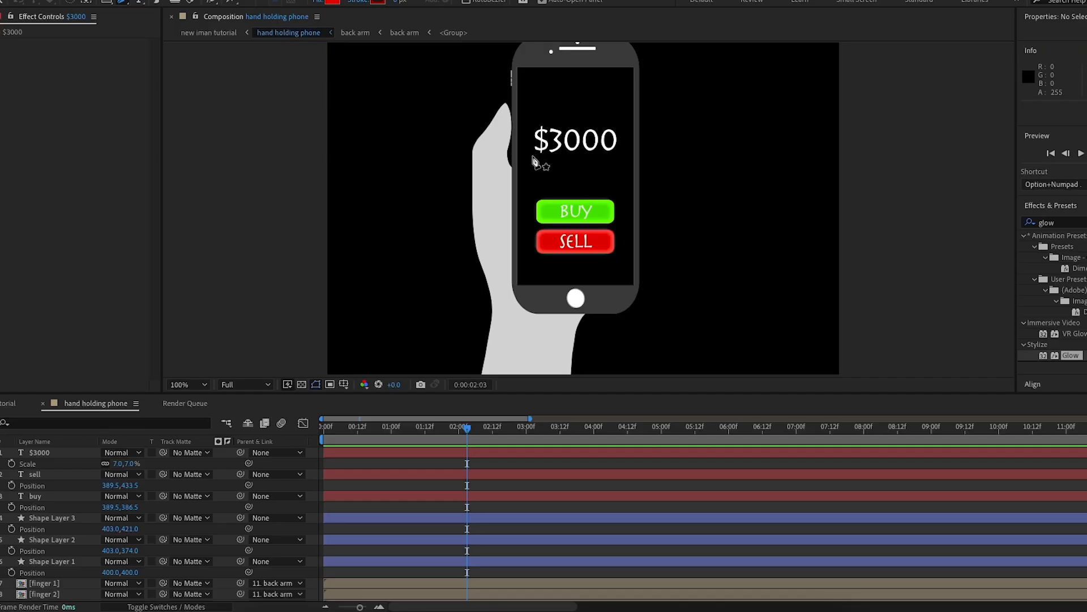
left_click(533, 155)
left_click(616, 157)
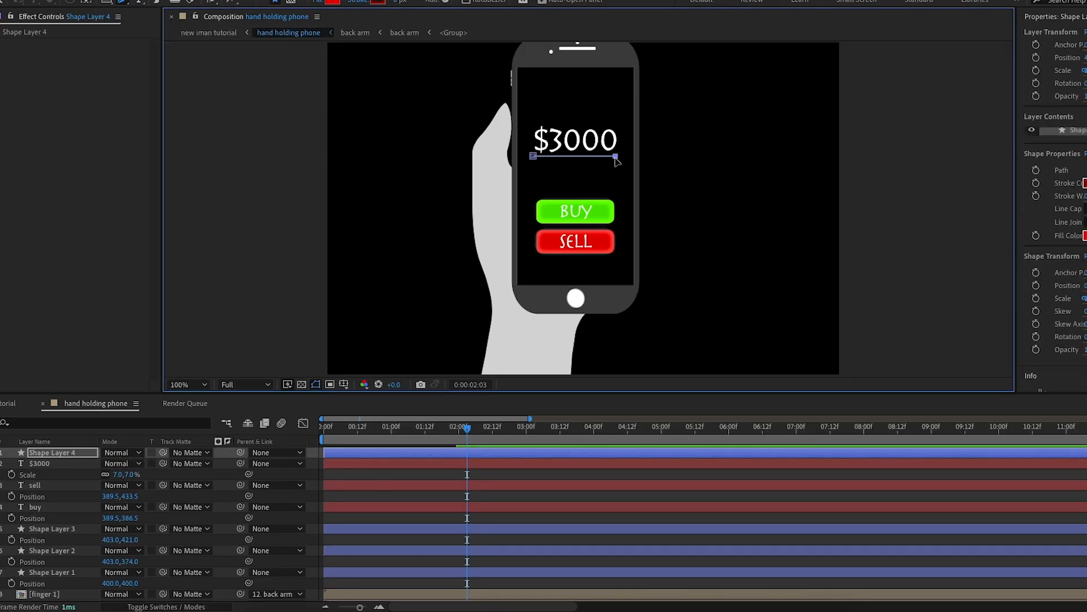
left_click(314, 4)
left_click(480, 294)
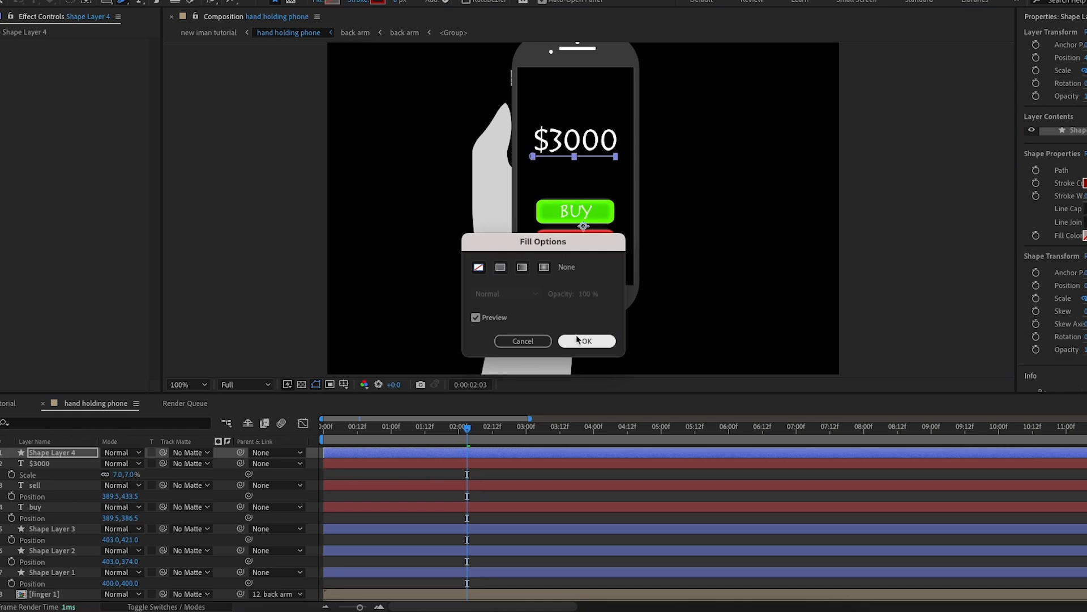
left_click(586, 342)
- Give the line under the price a white FFFFFF stroke 3 px wide
left_click(379, 2)
left_click_drag(811, 148, 804, 132)
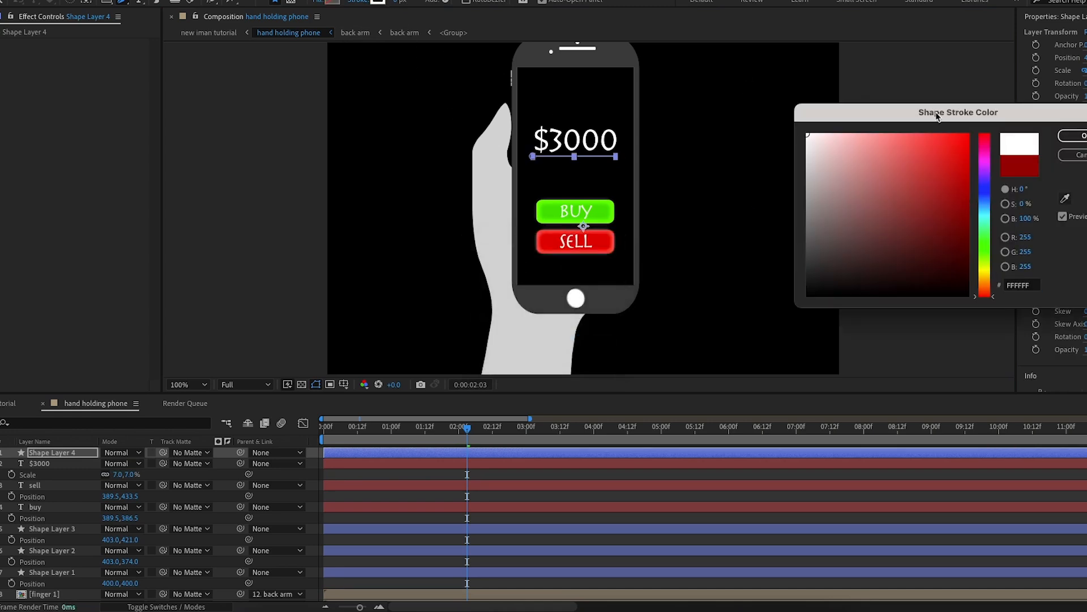
left_click(1080, 137)
left_click(399, 2)
type("3")
key("Return")
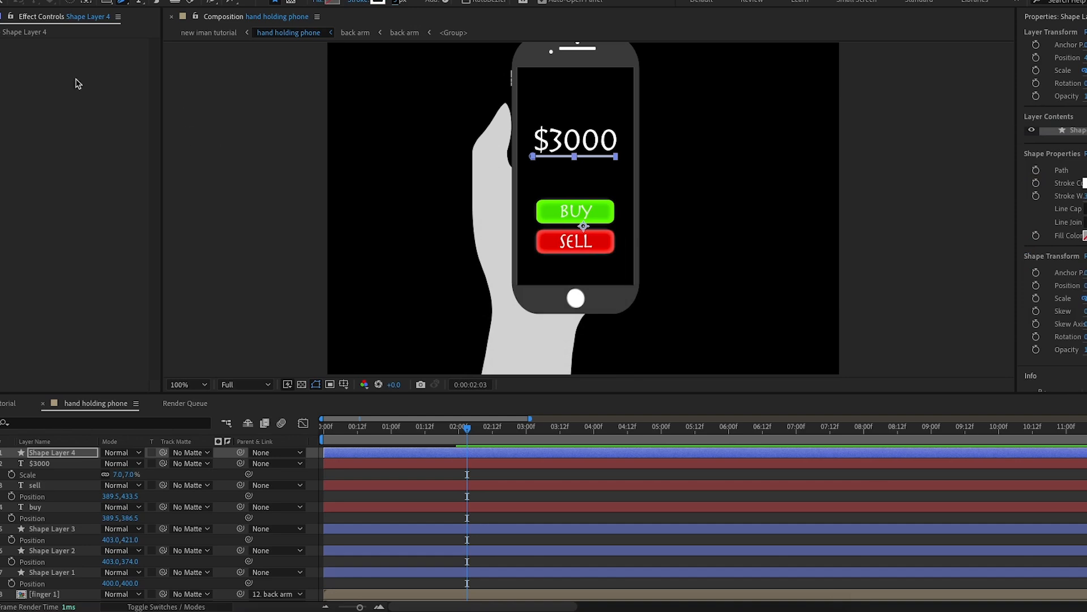
- Nudge the underline horizontally to Position 401, 400 to align it with the $3000 text
key("v")
left_click(210, 117)
left_click(54, 453)
key("p")
left_click_drag(107, 463, 108, 463)
- Find the Gradient Ramp effect and apply it to the underline's shape layer
left_click(1068, 291)
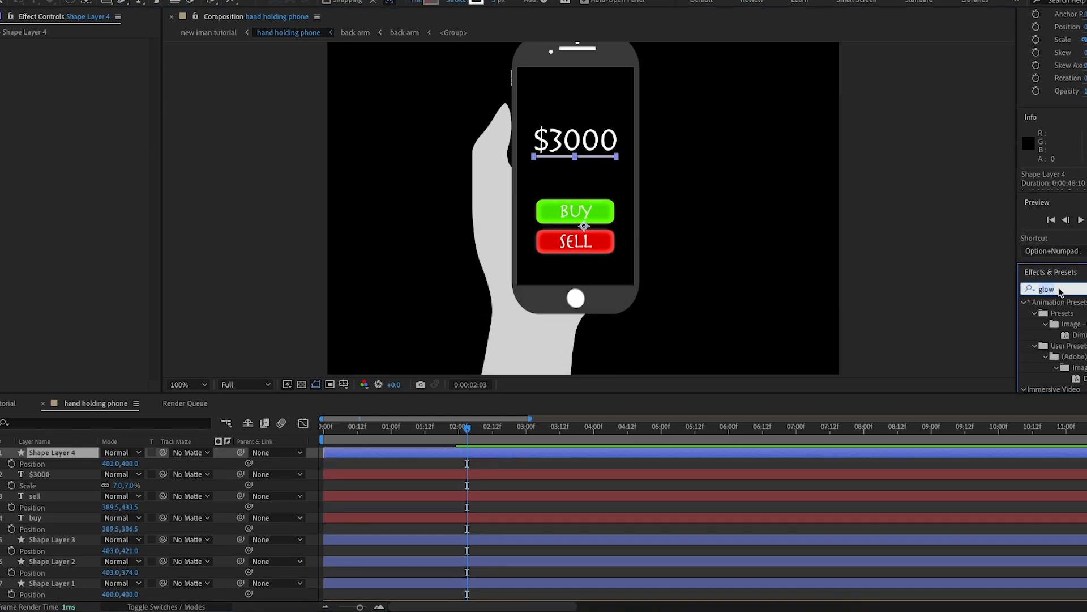
type("grad")
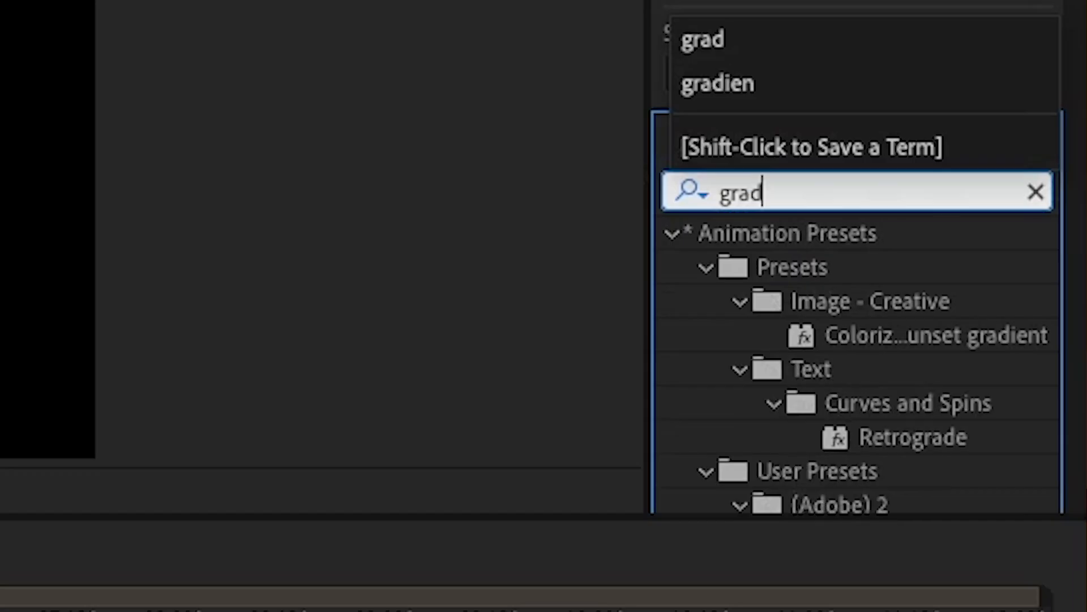
type("i")
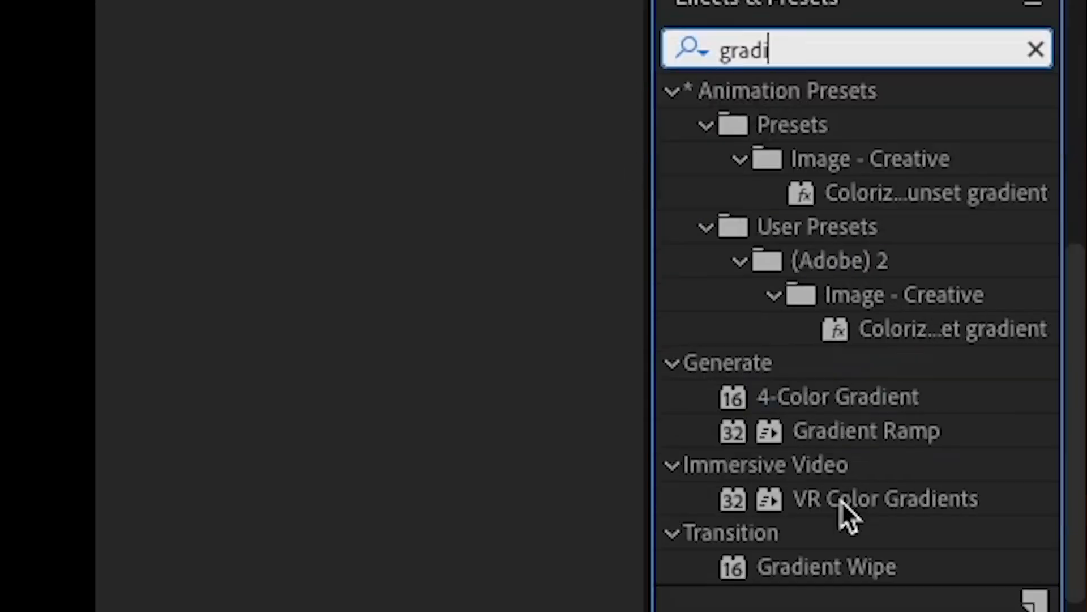
left_click_drag(827, 571, 0, 611)
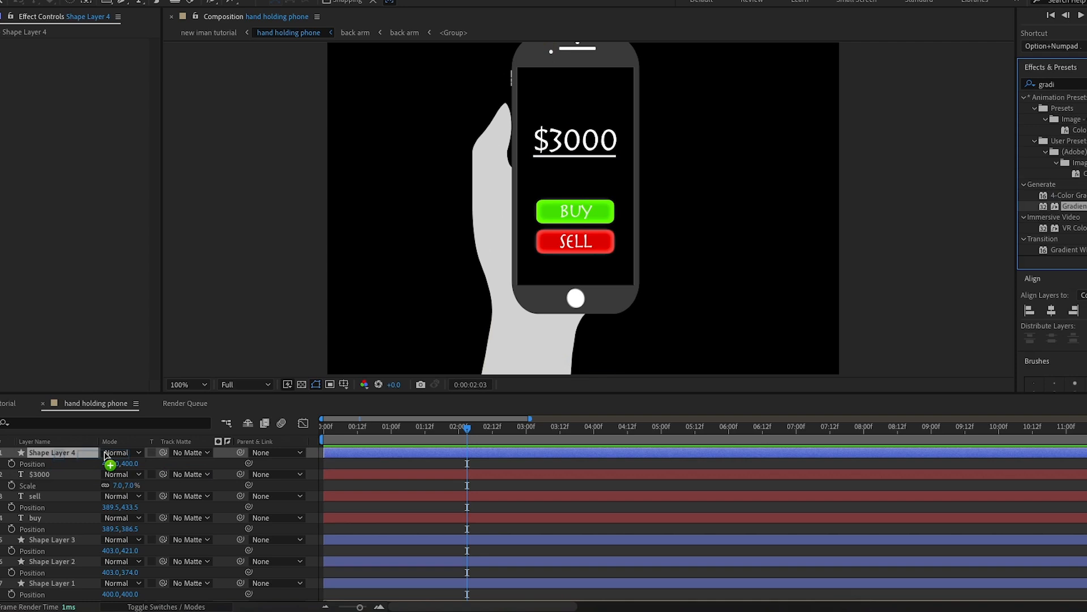
left_click_drag(104, 455, 105, 455)
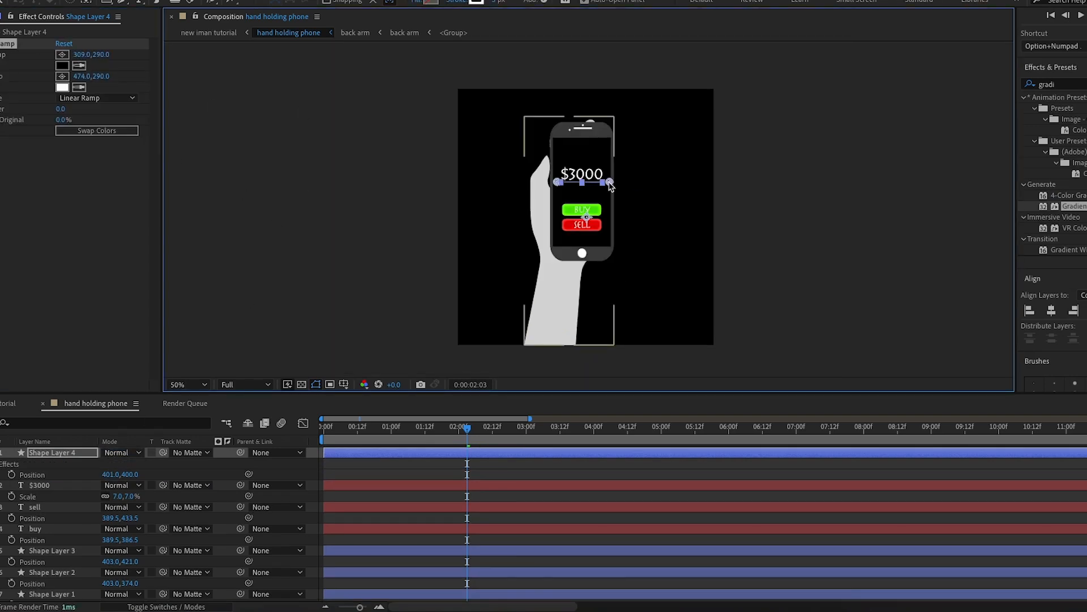
- Place the gradient's start and end points at the underline's two ends and swap the ramp colours
left_click_drag(610, 186, 608, 186)
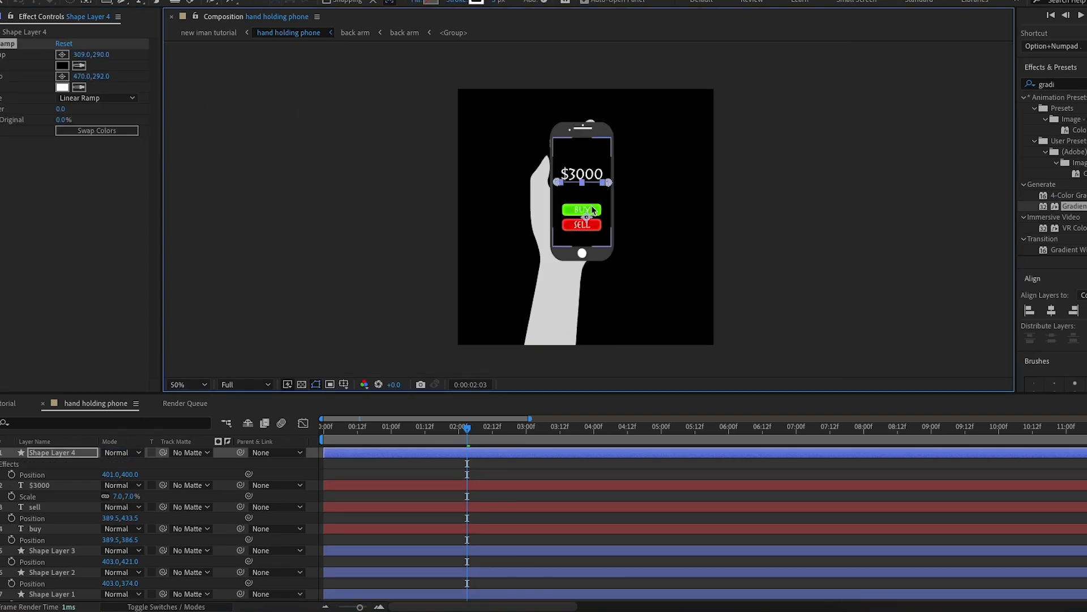
scroll(584, 213, "up", 4)
left_click_drag(461, 105, 472, 104)
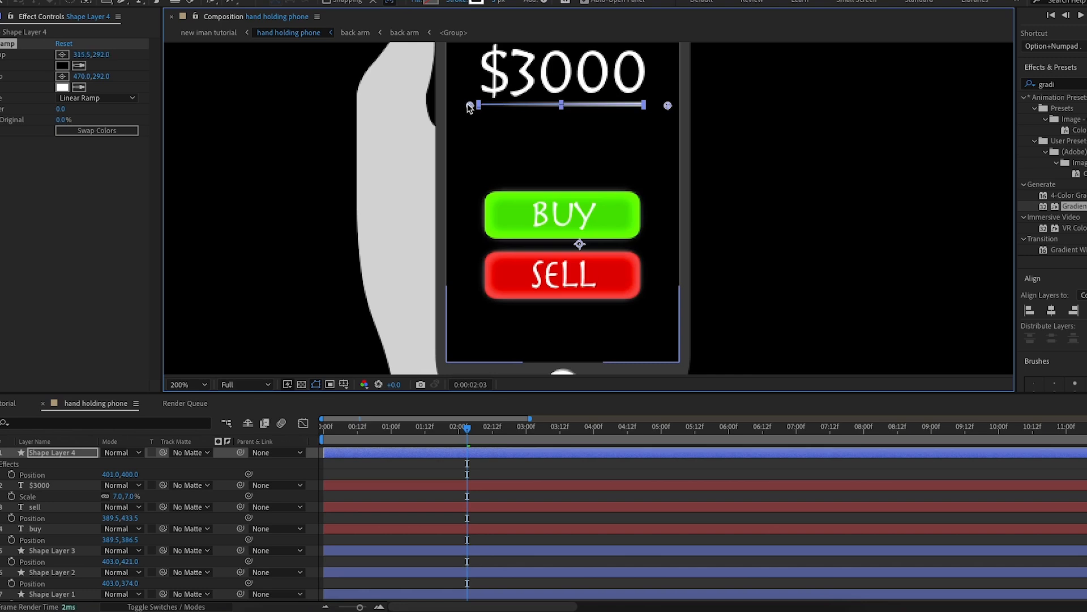
left_click(97, 130)
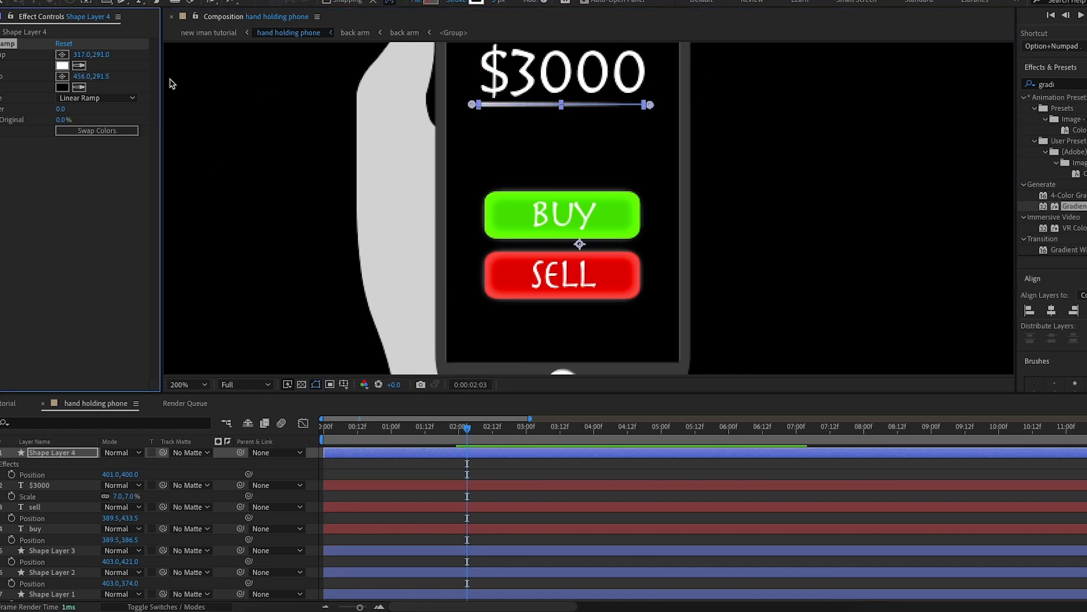
- Fine-tune the underline's gradient with Start of Ramp at 319, 291 and End of Ramp at 424, 291.5
left_click(144, 84)
left_click_drag(81, 55, 85, 55)
left_click_drag(81, 77, 59, 83)
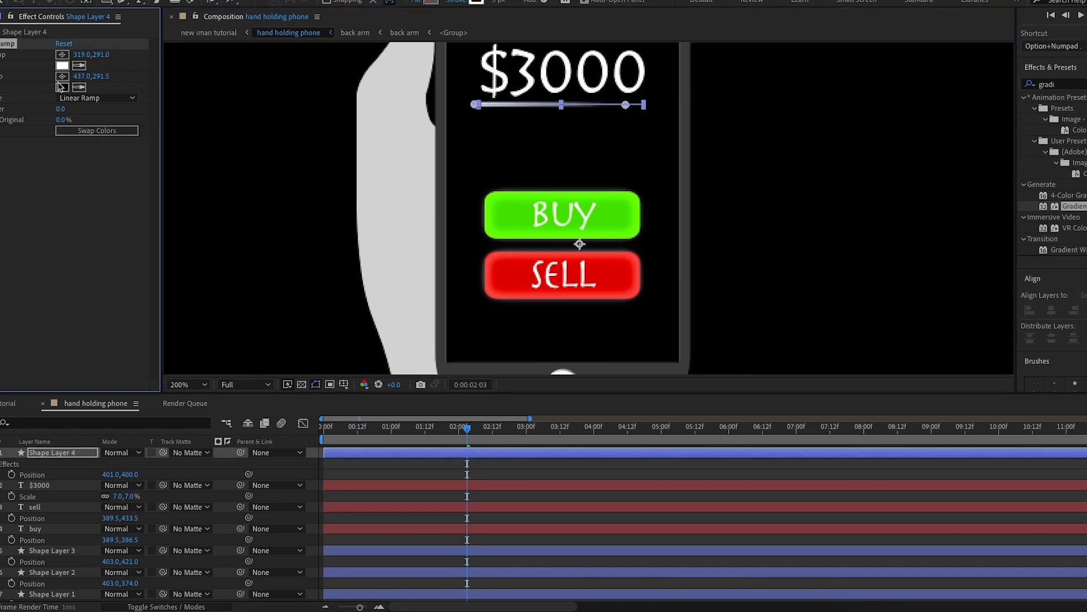
left_click(63, 168)
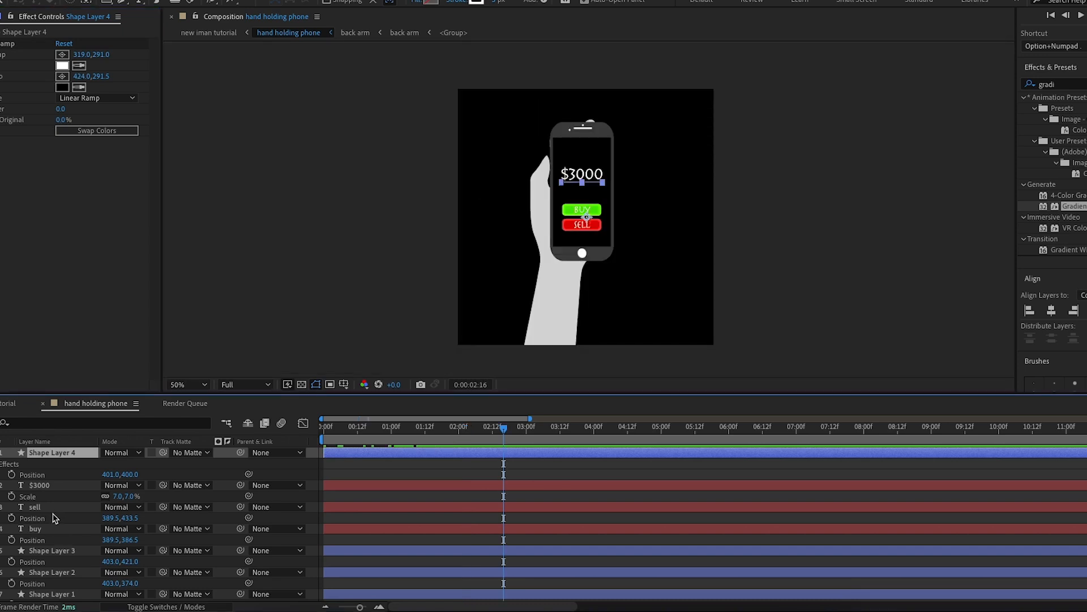
- Select every phone-screen layer, from Shape Layer 4 down to Shape Layer 1, and parent them to the back arm layer
scroll(58, 536, "down", 1)
scroll(57, 536, "down", 2)
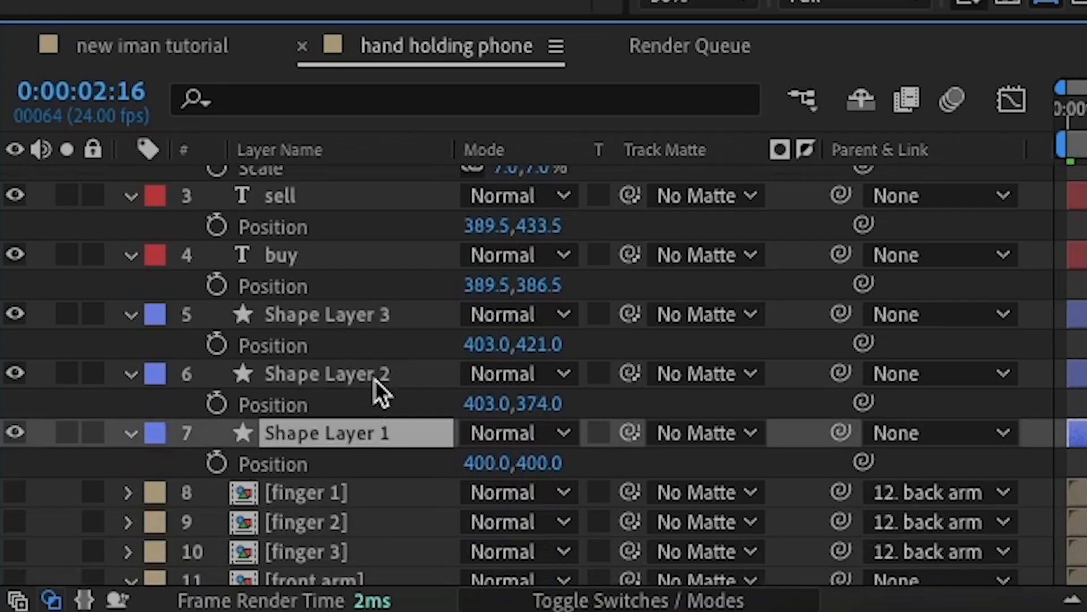
left_click(69, 526)
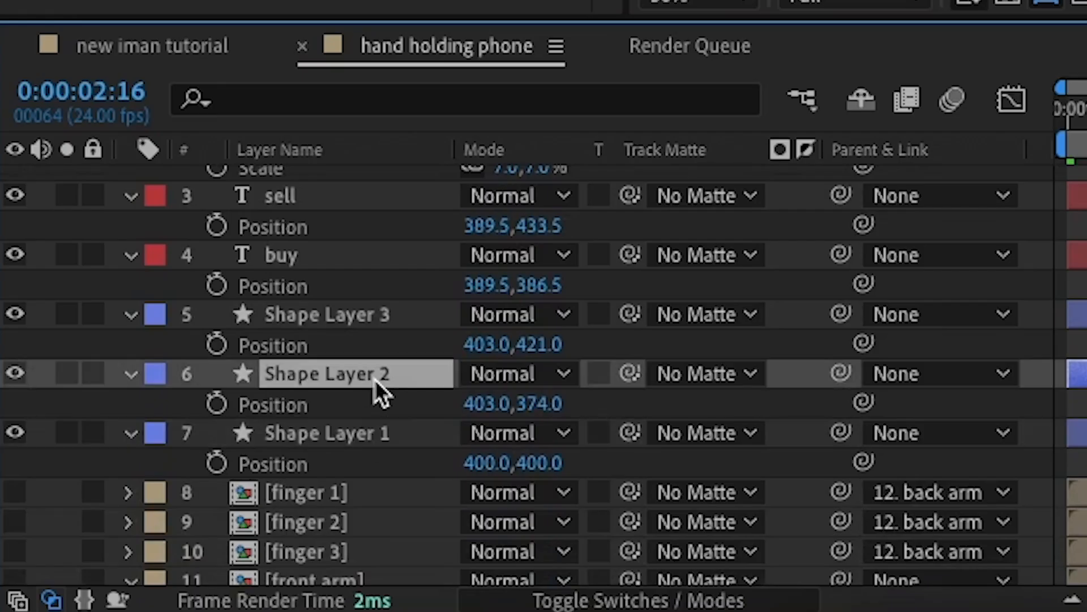
scroll(375, 379, "up", 5)
scroll(359, 450, "down", 2)
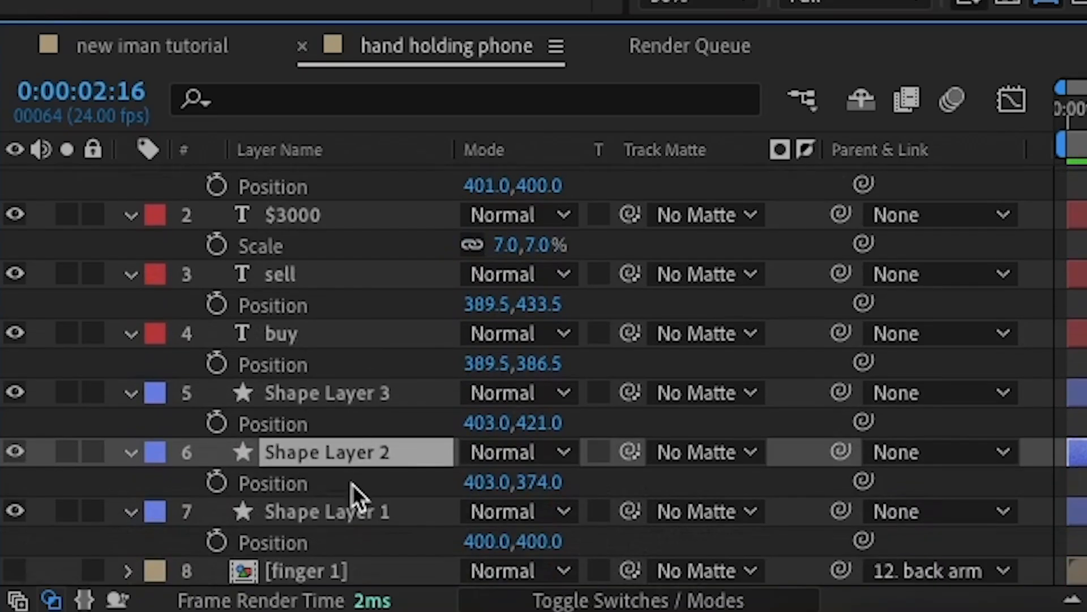
left_click(359, 512)
left_click(365, 452)
scroll(365, 340, "up", 2)
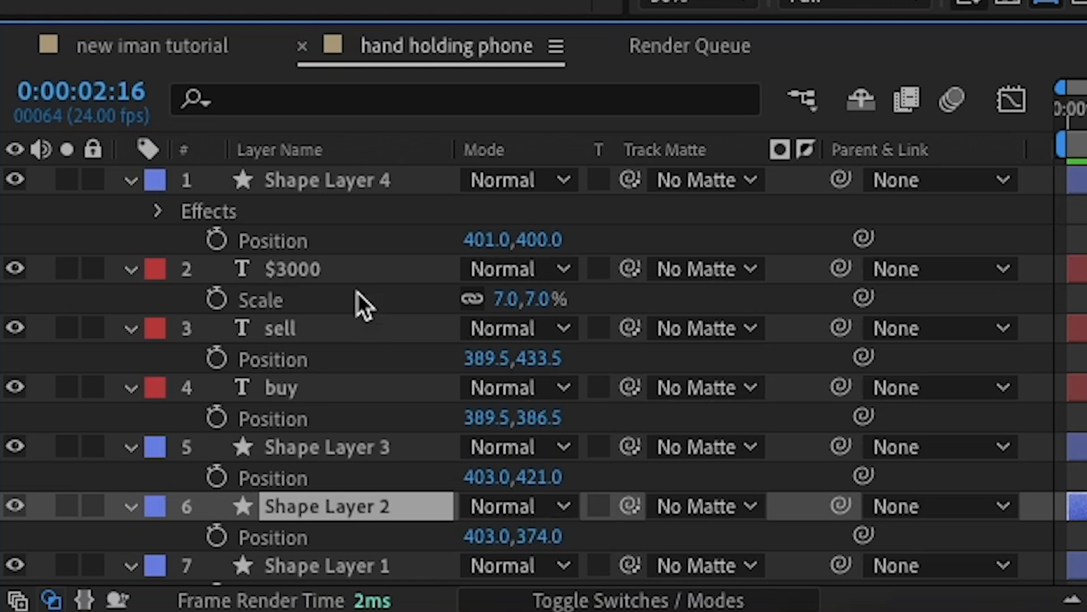
left_click(355, 180, "shift")
scroll(567, 317, "down", 5)
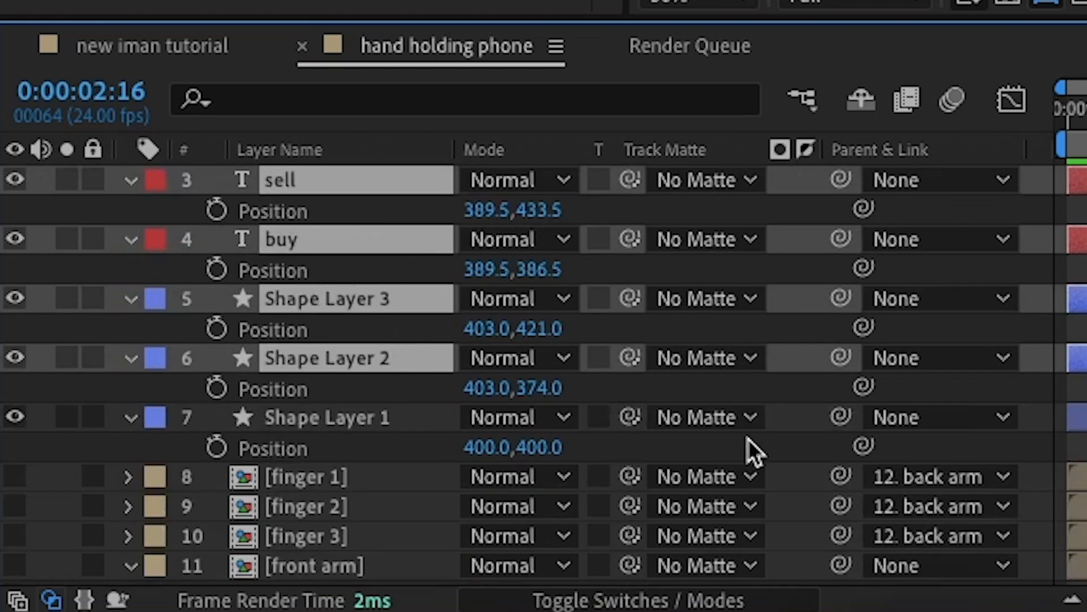
left_click(323, 422, "shift")
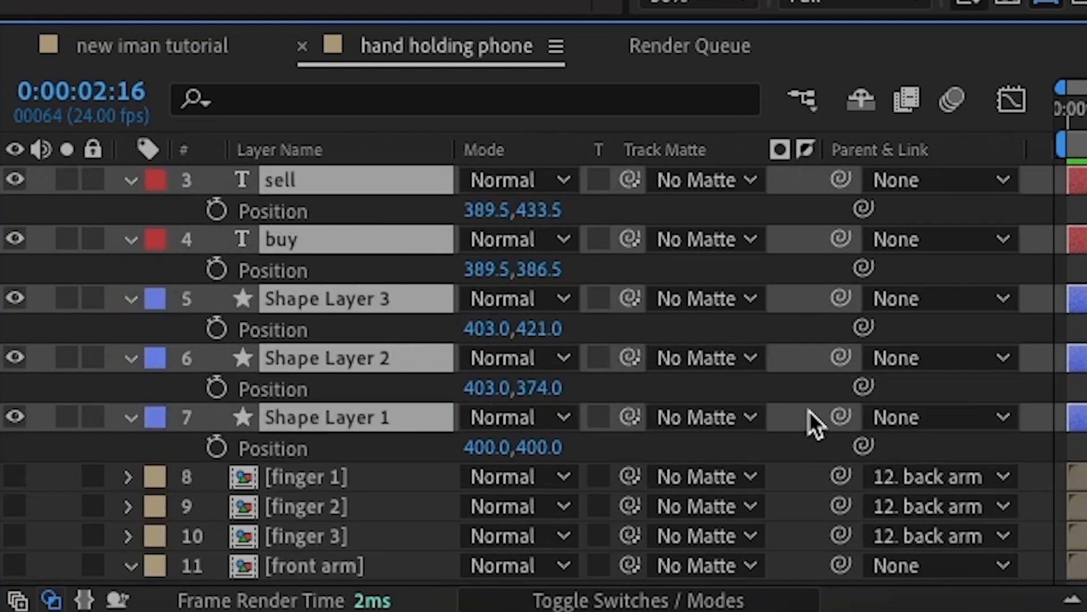
left_click_drag(841, 417, 352, 483)
- Turn on visibility for the hidden finger and front arm layers, and preview the hand animation
left_click_drag(17, 362, 22, 271)
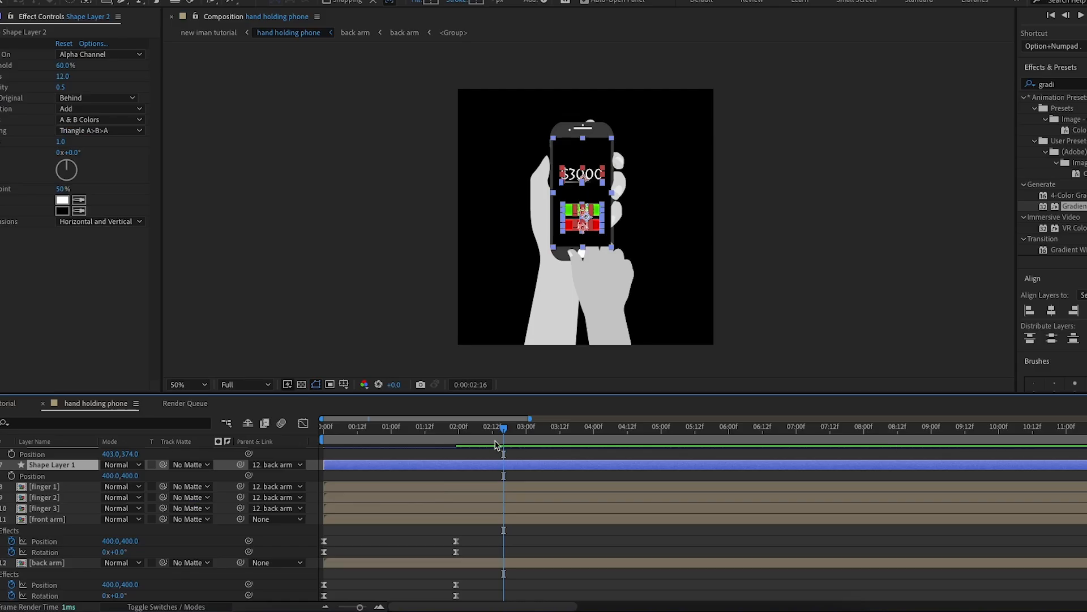
key("space")
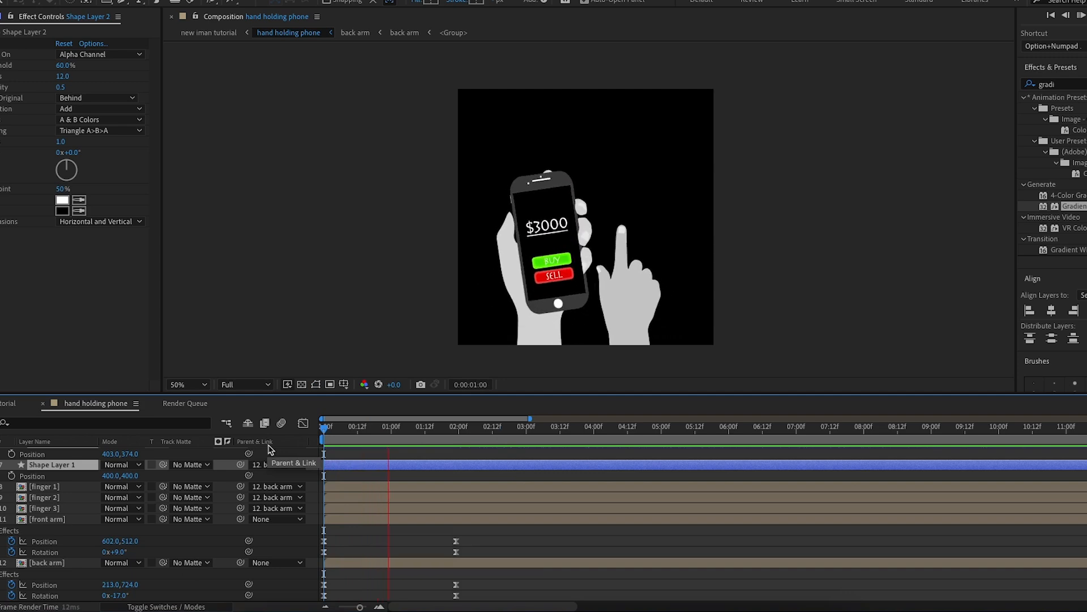
key("space")
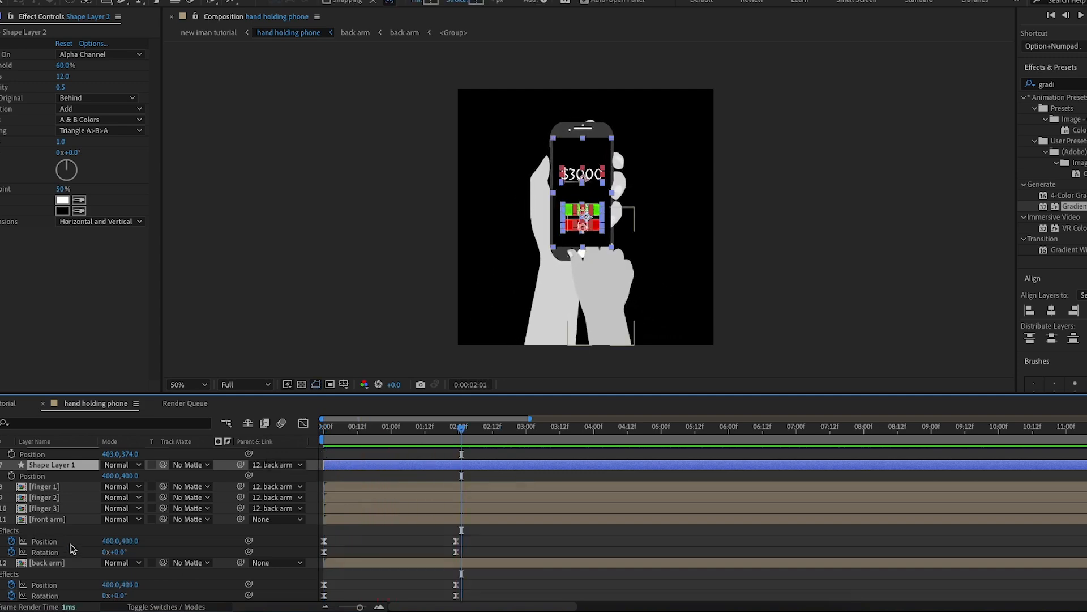
- Move the phone-screen layers below the finger and front arm layers, directly above the back arm, and preview the result
scroll(71, 549, "up", 1)
scroll(71, 541, "up", 5)
scroll(66, 535, "down", 5)
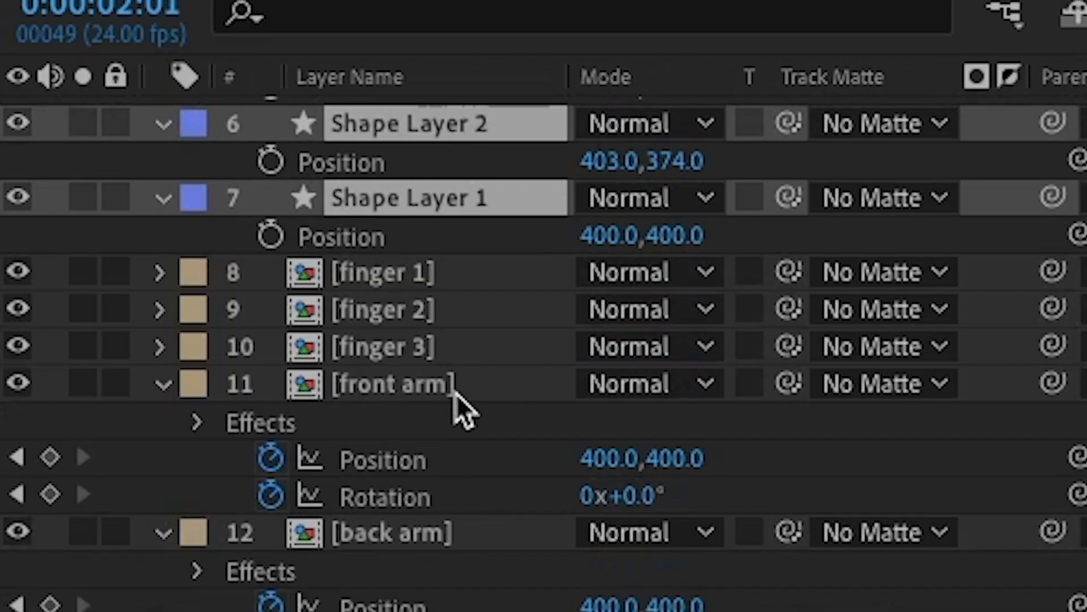
left_click_drag(399, 194, 477, 426)
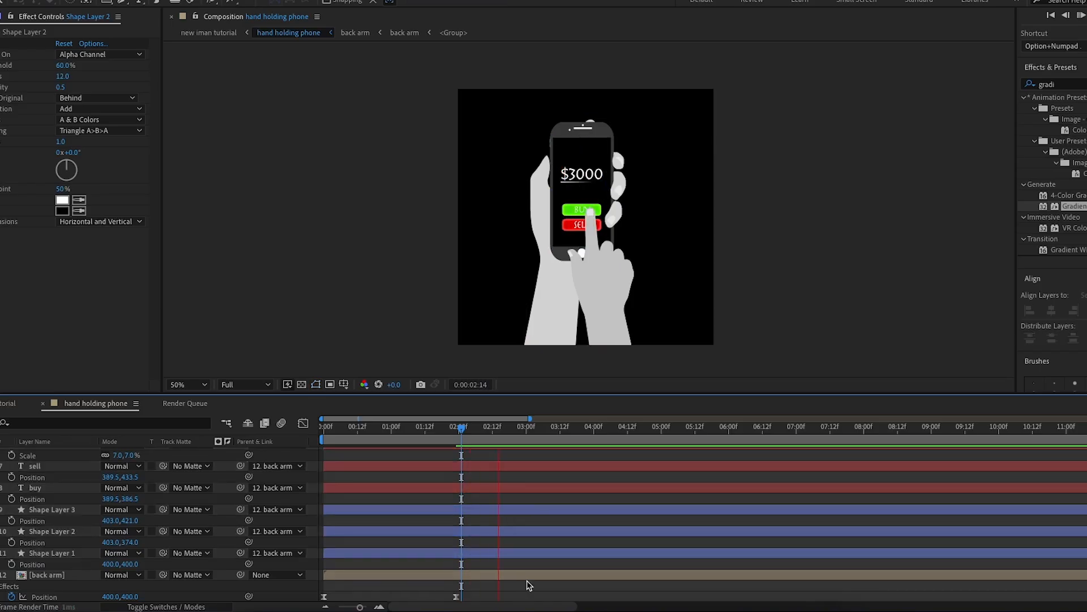
left_click(242, 535)
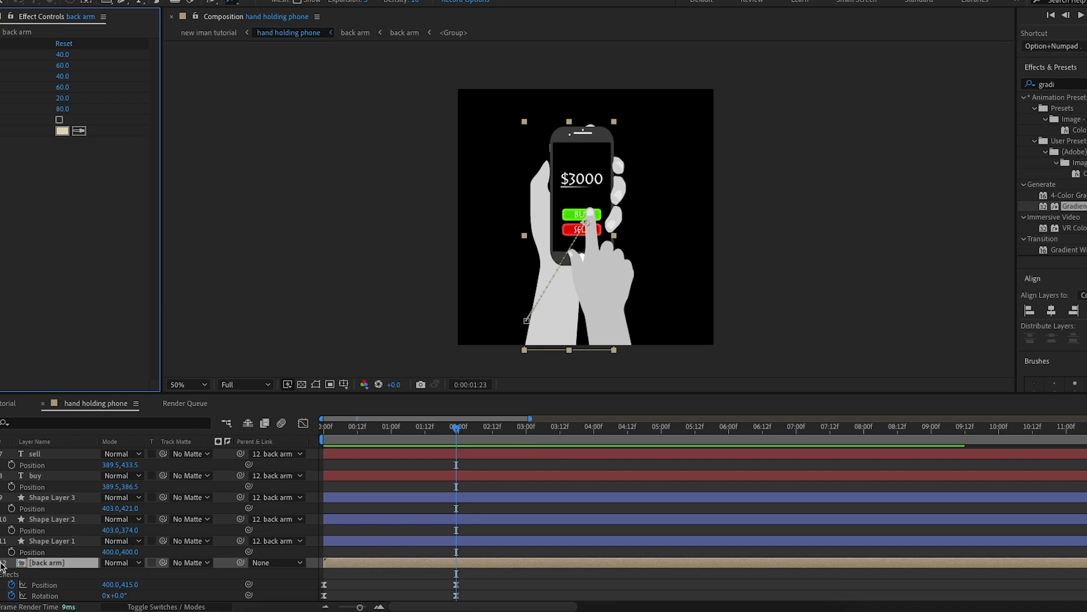
- Place four puppet pins on the front arm layer, two at the base of the forearm and two across the wrist
scroll(459, 510, "up", 5)
left_click(459, 478)
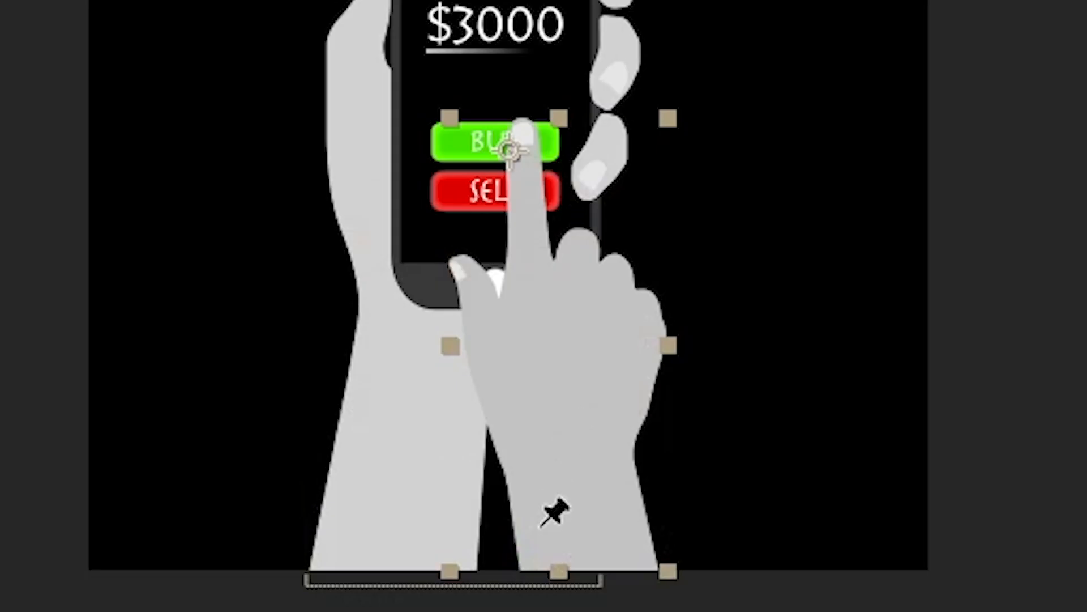
left_click(595, 327)
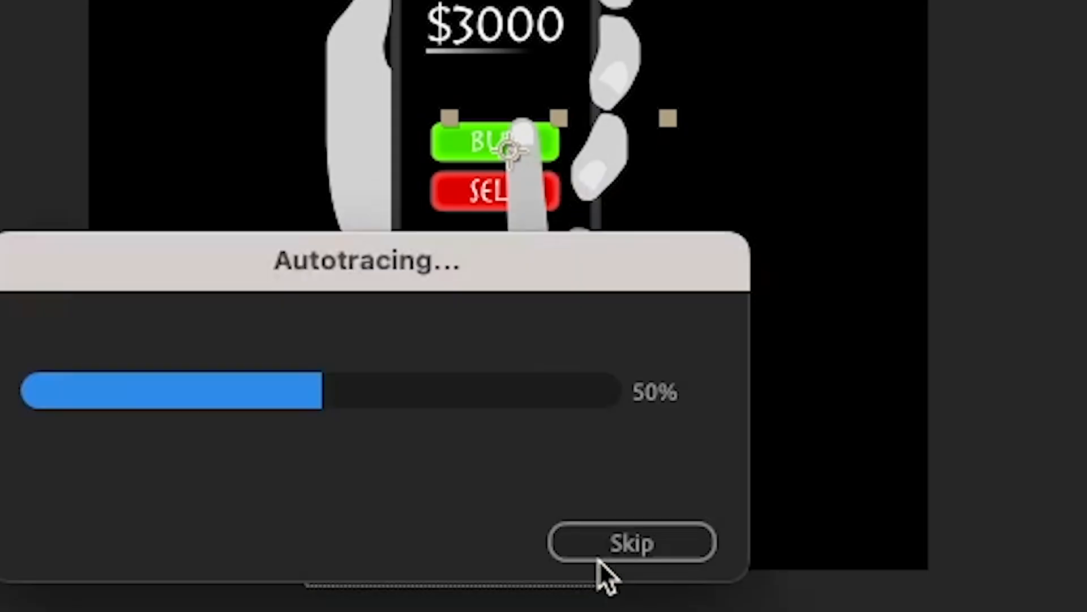
left_click(653, 561)
left_click(523, 431)
left_click(599, 431)
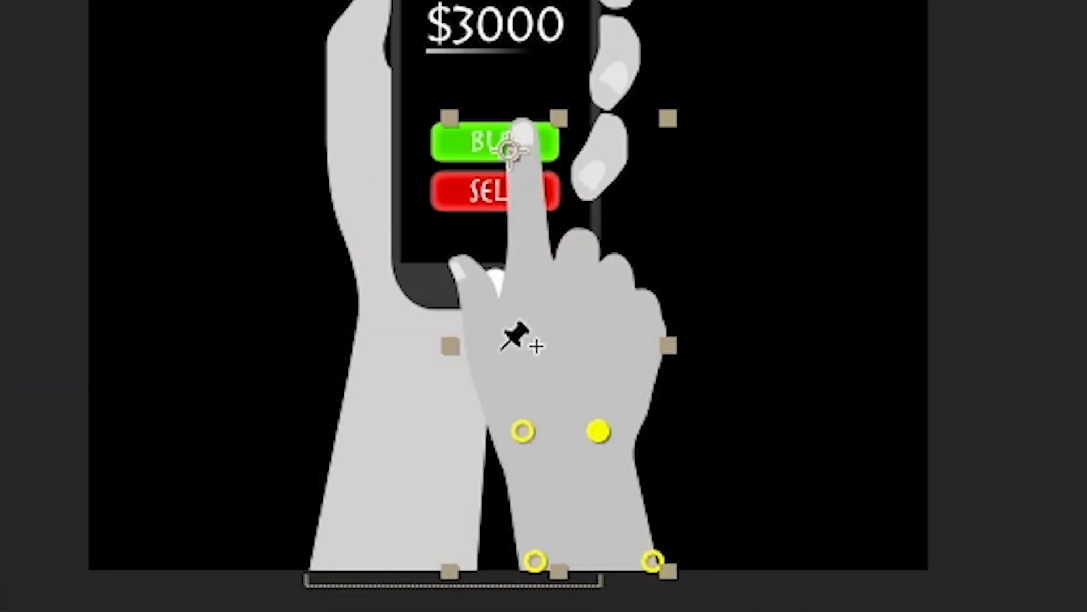
- Add six puppet pins to the front hand's palm edges, knuckle, thumb, index finger base and index fingertip
left_click(499, 351)
left_click(643, 334)
left_click(594, 270)
left_click(470, 303)
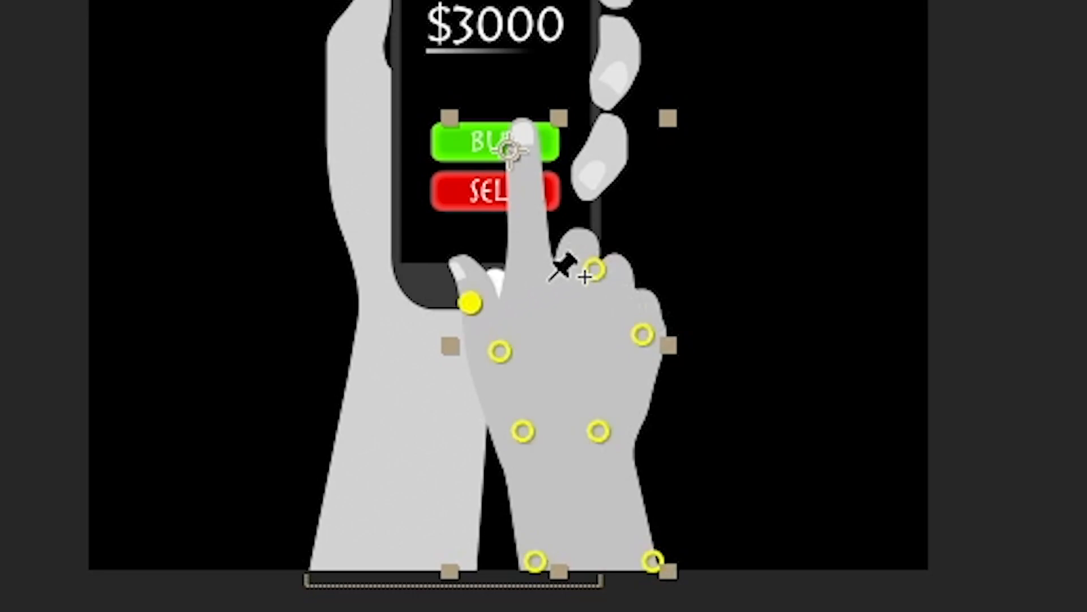
left_click(529, 265)
left_click(524, 160)
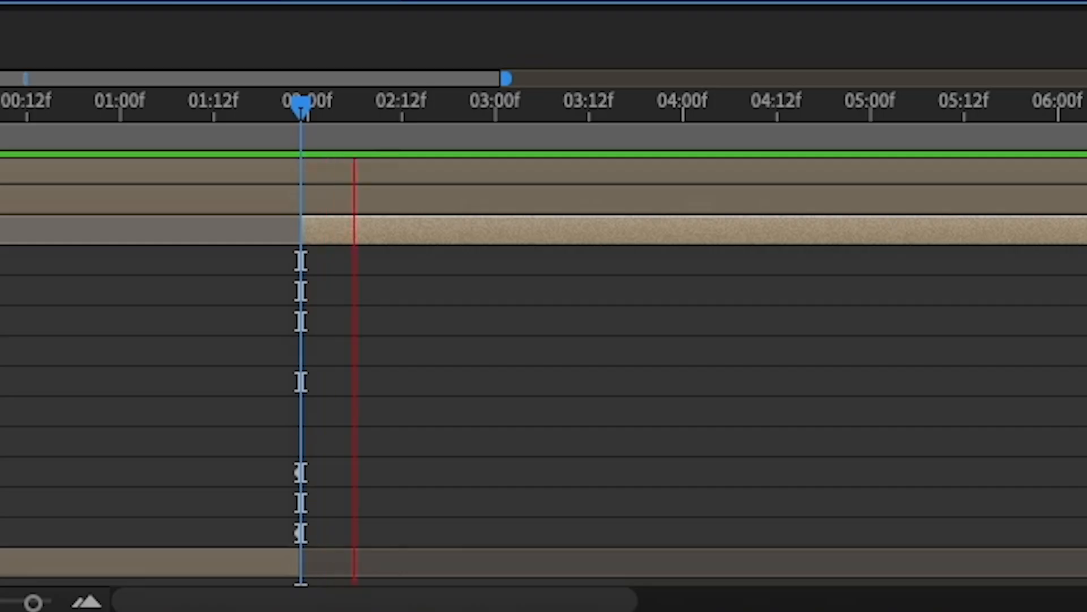
- Move the front hand's index fingertip pin to 396, 408 and place that keyframe at about 0:00:02:18
left_click(502, 101)
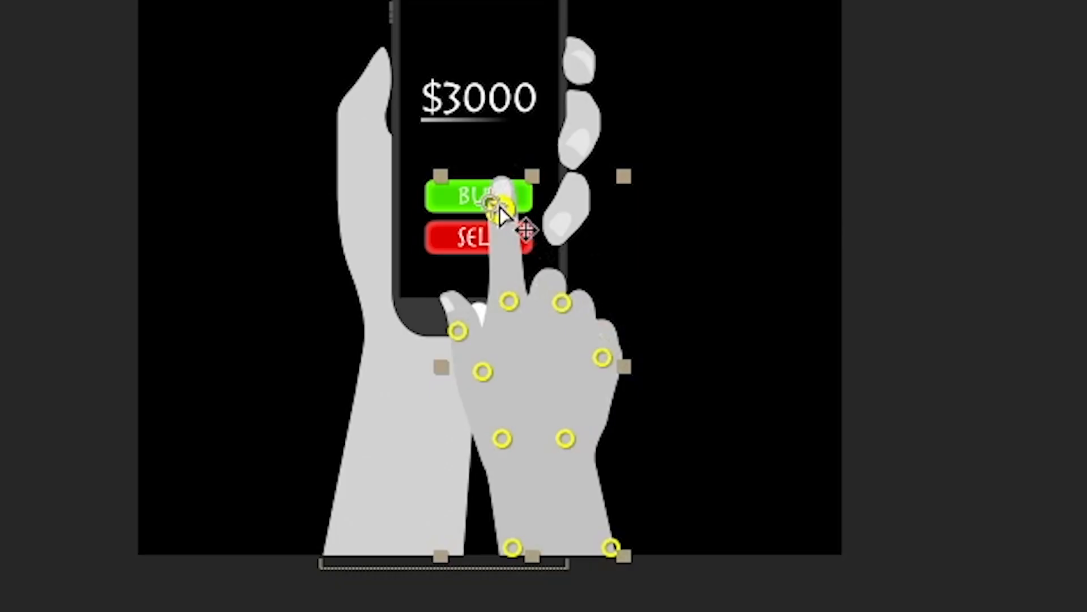
left_click_drag(499, 209, 491, 206)
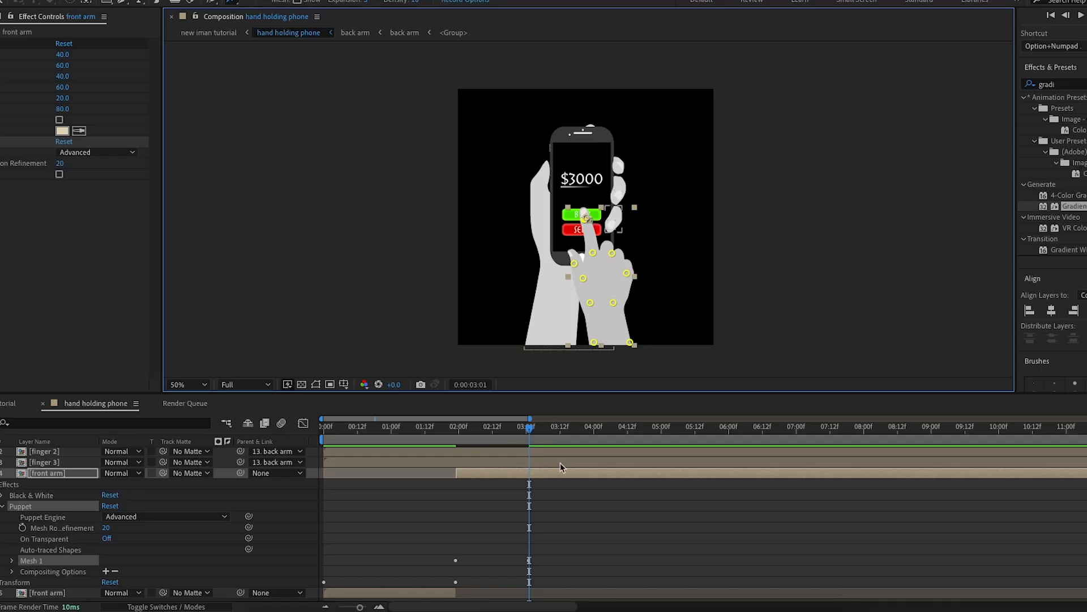
key("u")
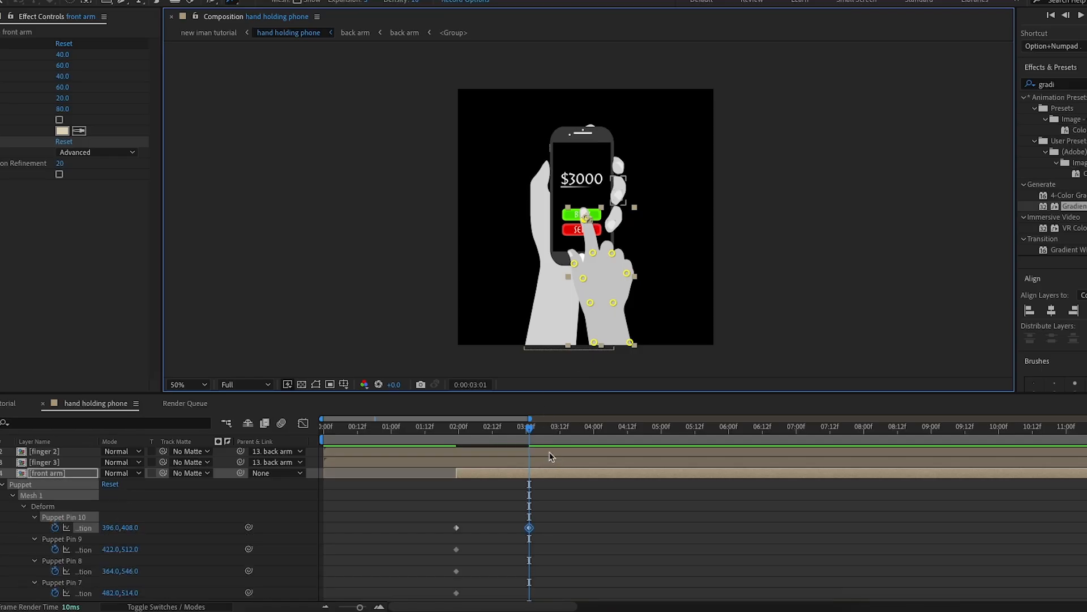
left_click_drag(530, 428, 461, 430)
key("shift+Page_Down")
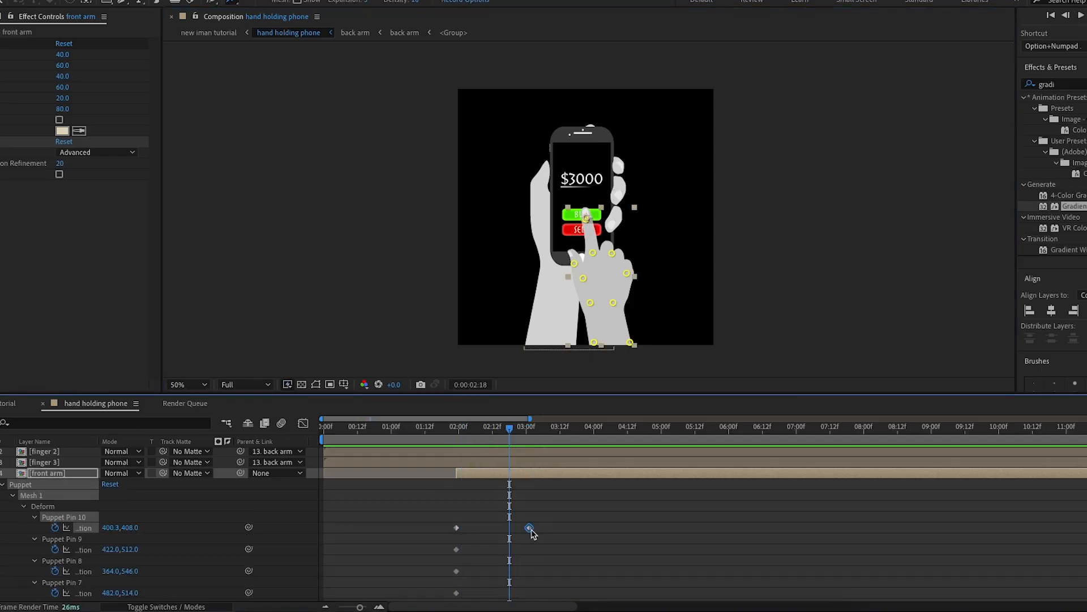
left_click_drag(529, 527, 512, 528)
- Copy the fingertip pin's first keyframe to 0:00:03:13 so the finger returns to its starting pose
left_click_drag(512, 429, 563, 429)
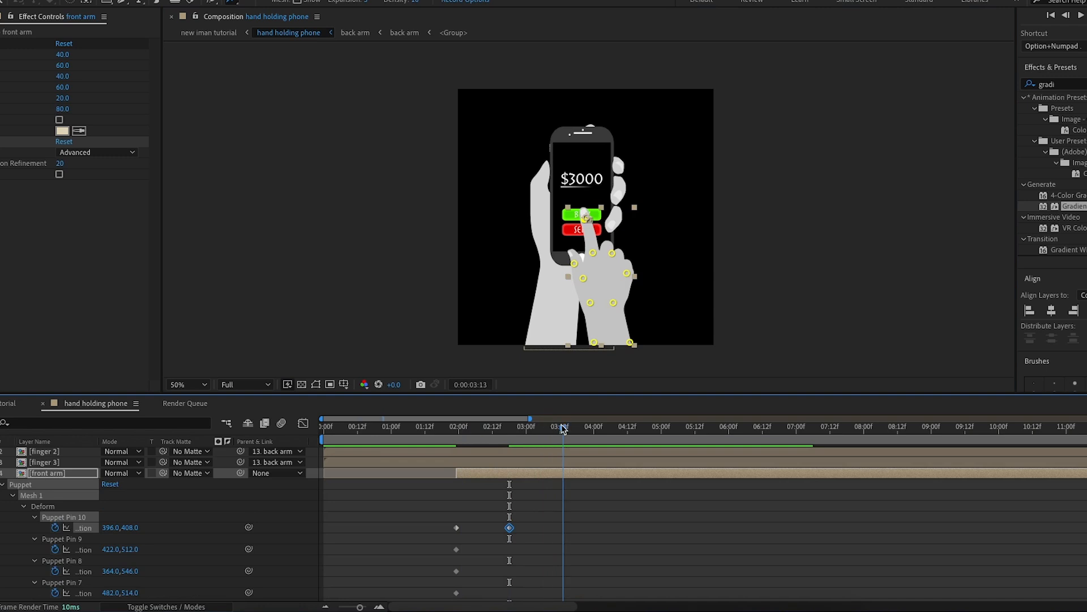
left_click(456, 527)
key("super+c")
key("super+v")
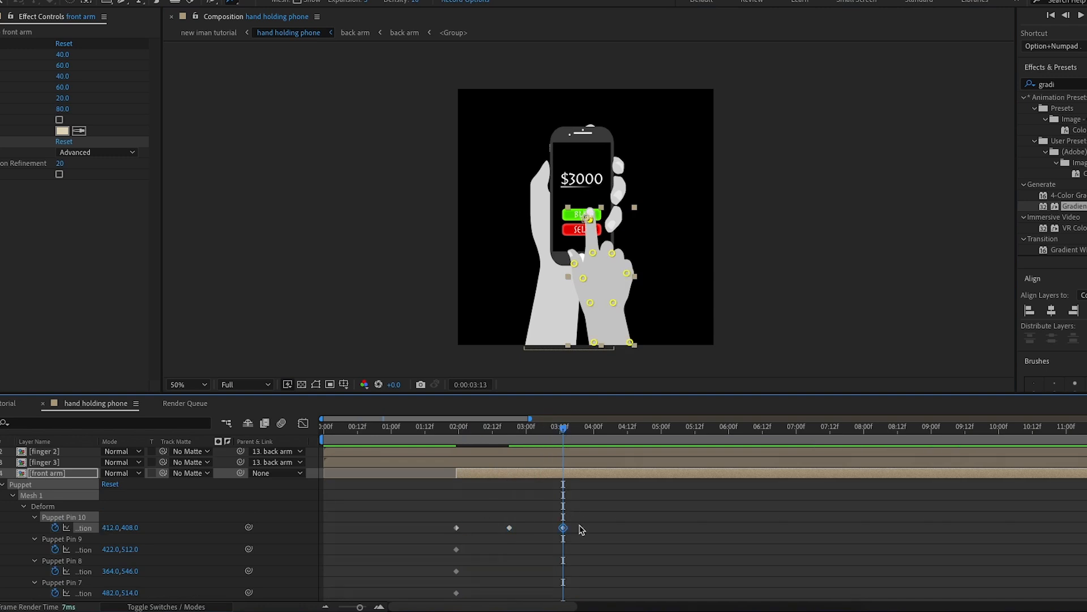
- Apply Easy Ease to the fingertip pin's three keyframes and preview the finger movement
left_click(574, 544)
left_click_drag(563, 528, 447, 533)
key("space")
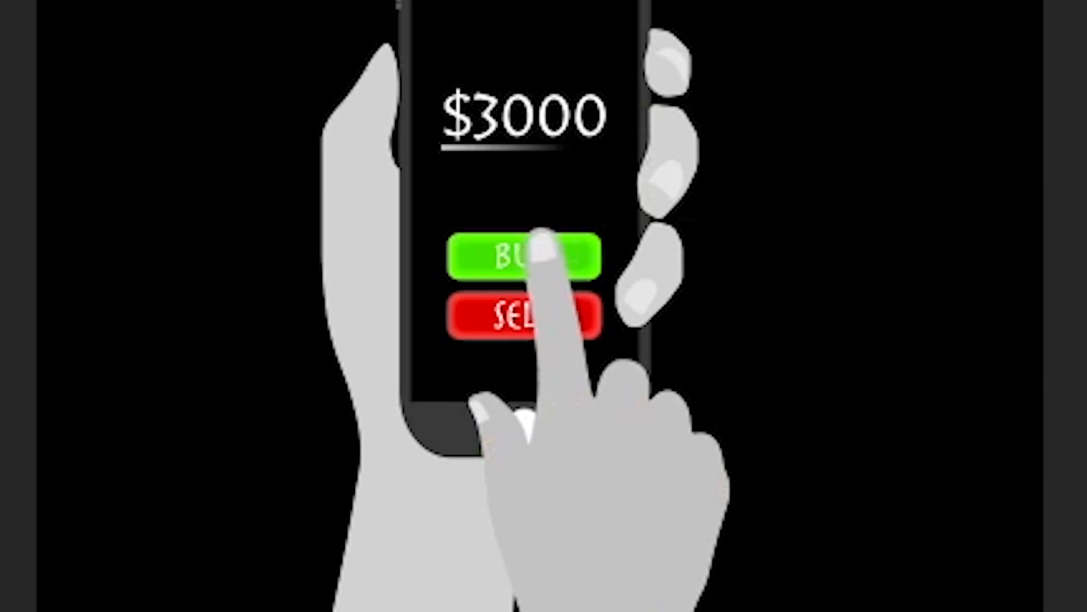
key("space")
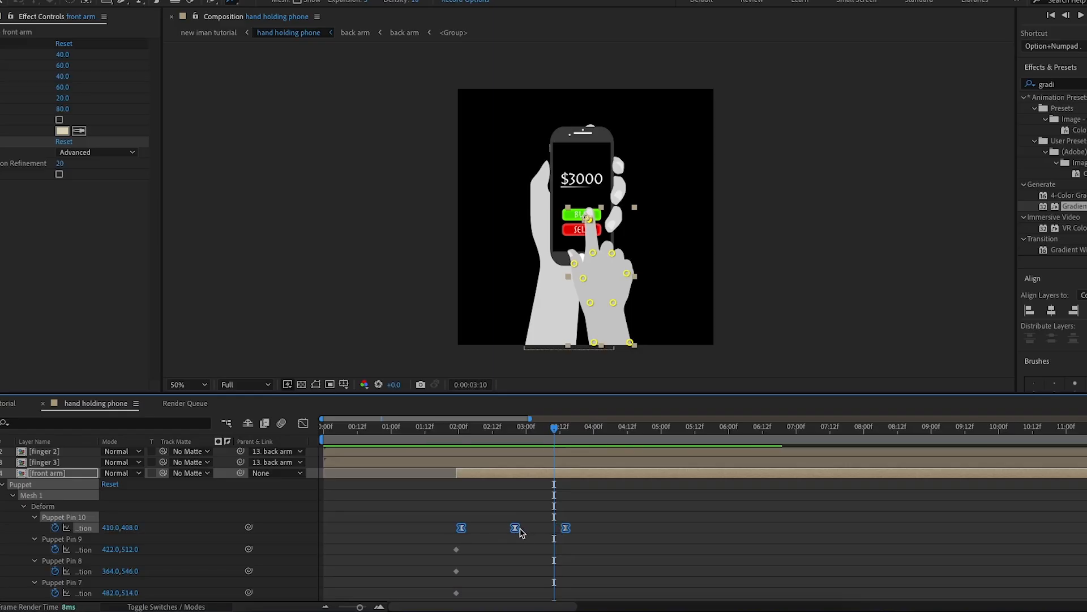
- Undo the last keyframe change, then retime the fingertip pin's eased keyframes slightly later and preview the tap
key("super+z")
left_click(516, 540)
left_click_drag(510, 528, 565, 527)
left_click(399, 427)
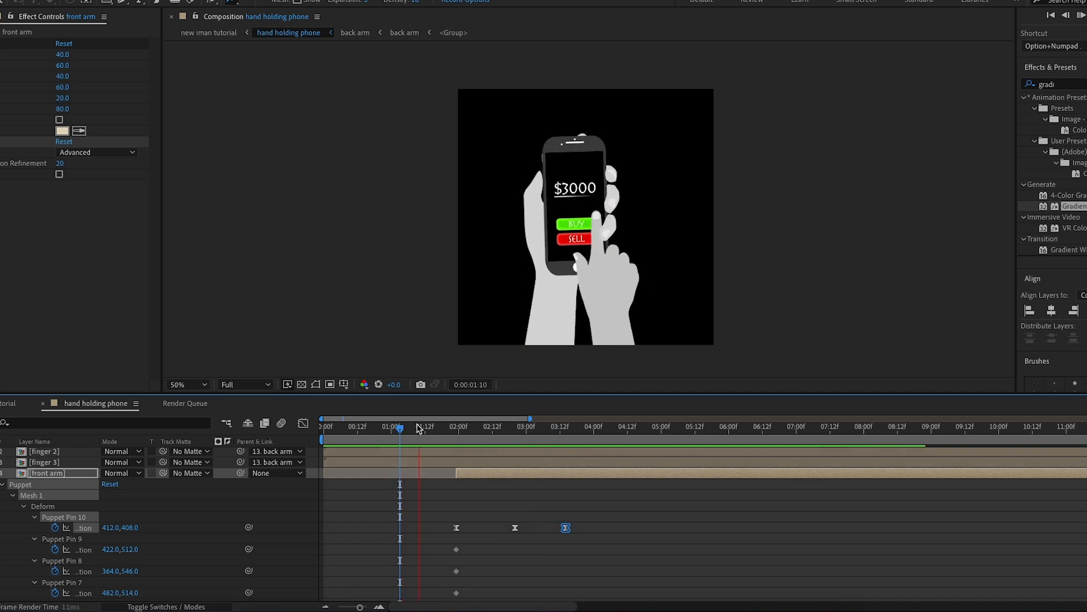
left_click(537, 428)
left_click_drag(587, 519, 461, 527)
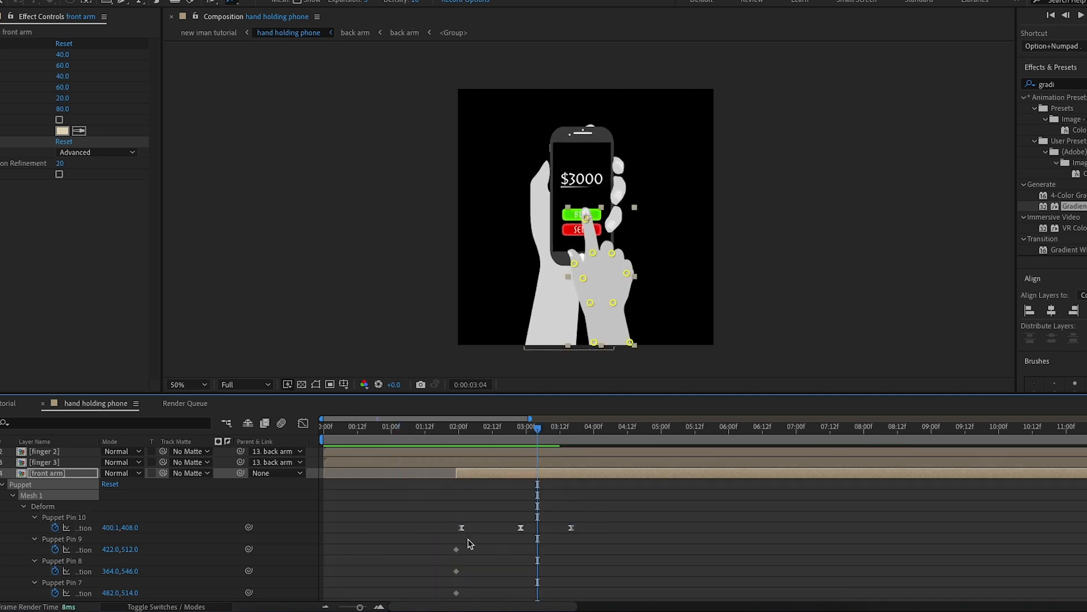
left_click_drag(570, 528, 573, 528)
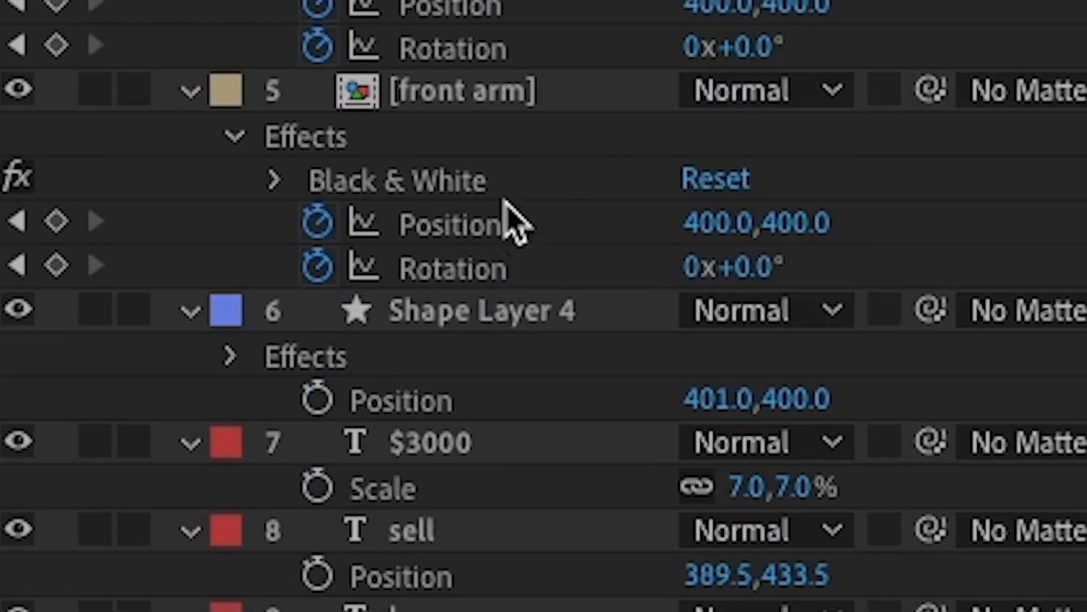
- Find the Fill effect and apply it to Shape Layer 2, the green BUY button
scroll(534, 328, "down", 3)
left_click(490, 436)
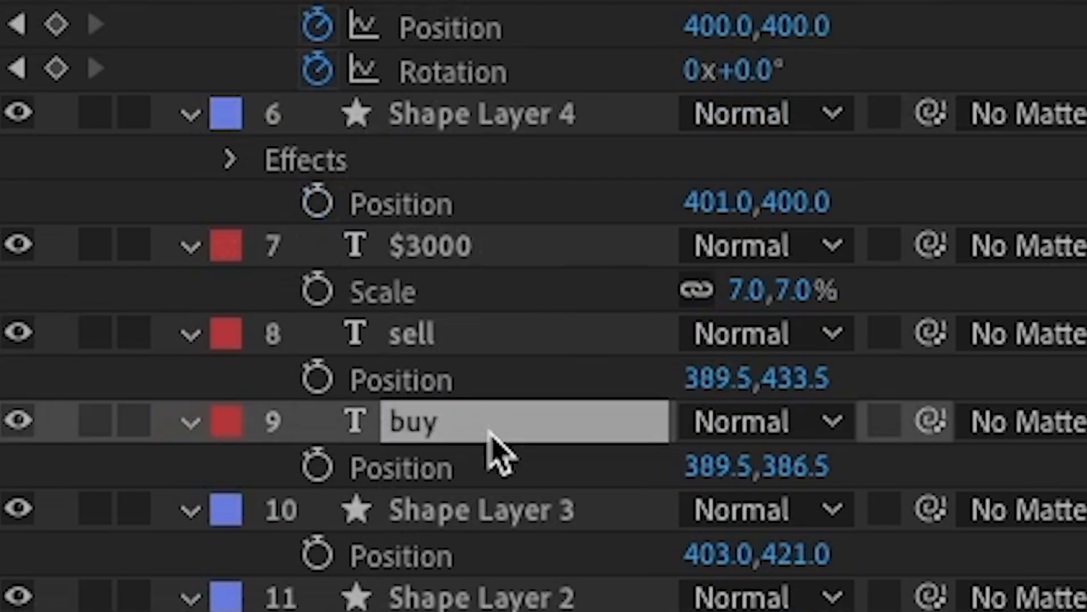
left_click(498, 523)
scroll(497, 529, "down", 1)
left_click(516, 567)
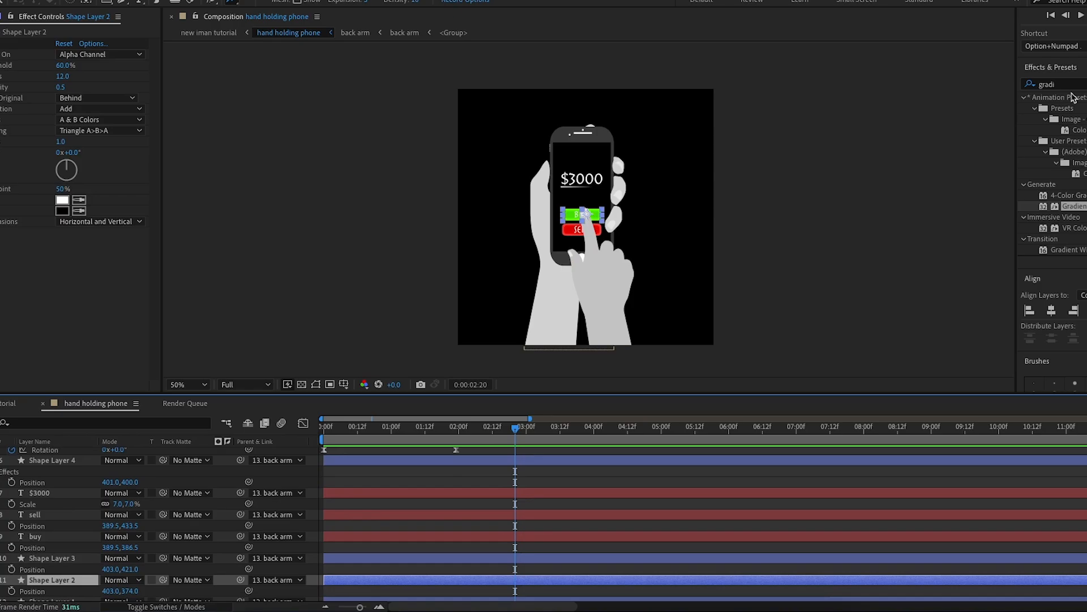
double_click(1046, 84)
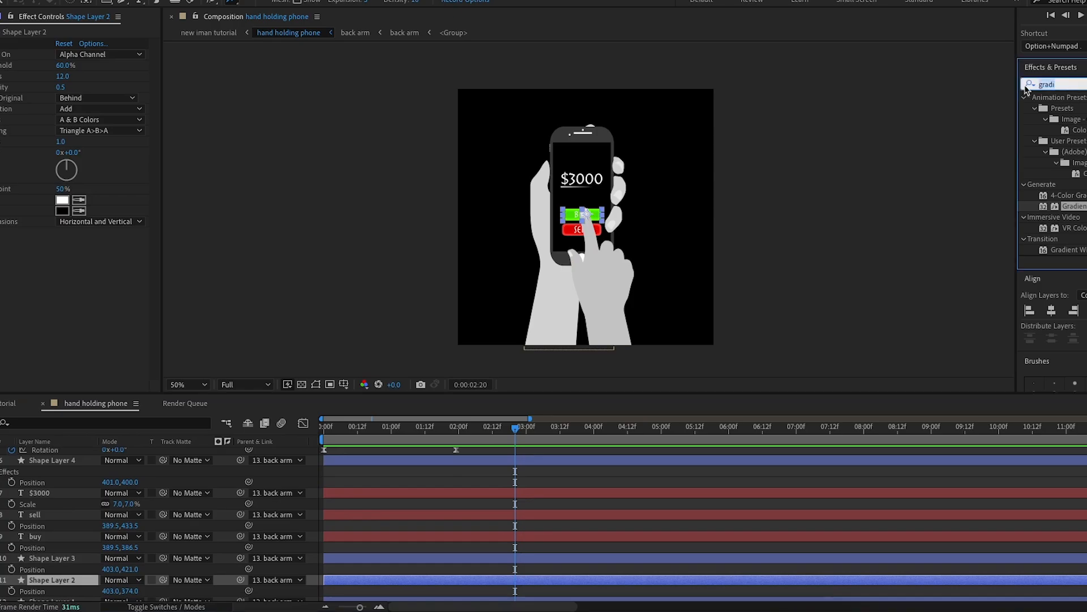
type("fill")
left_click_drag(788, 595, 86, 577)
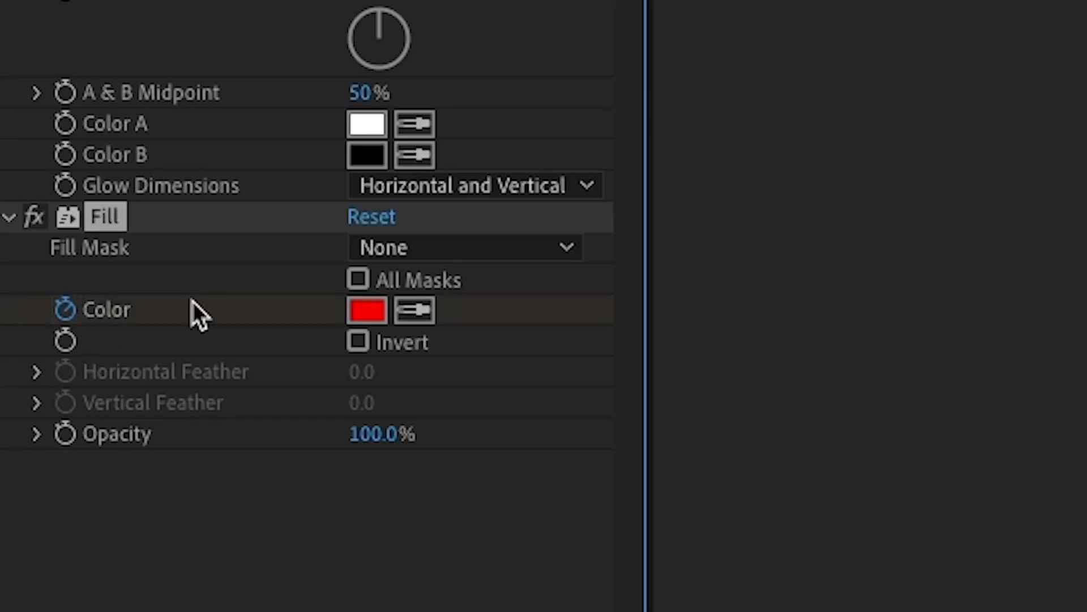
- Set the BUY button's keyframed Fill colour to green 2BE500 at 0:00:02:20
left_click(369, 308)
left_click(686, 394)
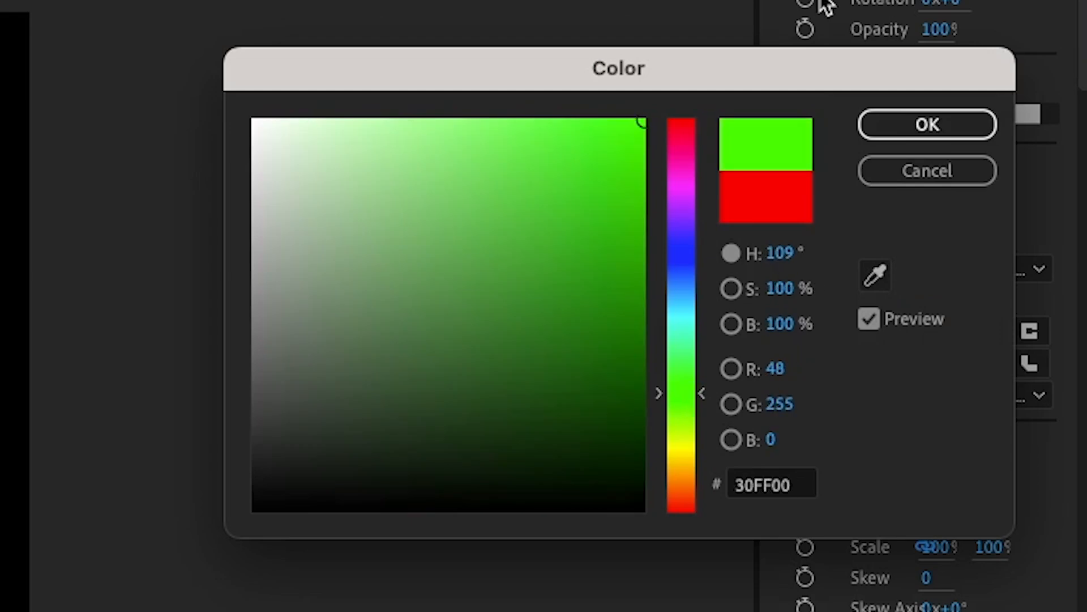
left_click_drag(627, 167, 651, 158)
left_click(906, 124)
- Set the BUY button's keyframed Fill colour to a lighter green, 73E25A, at 0:00:03:02
scroll(530, 511, "up", 10)
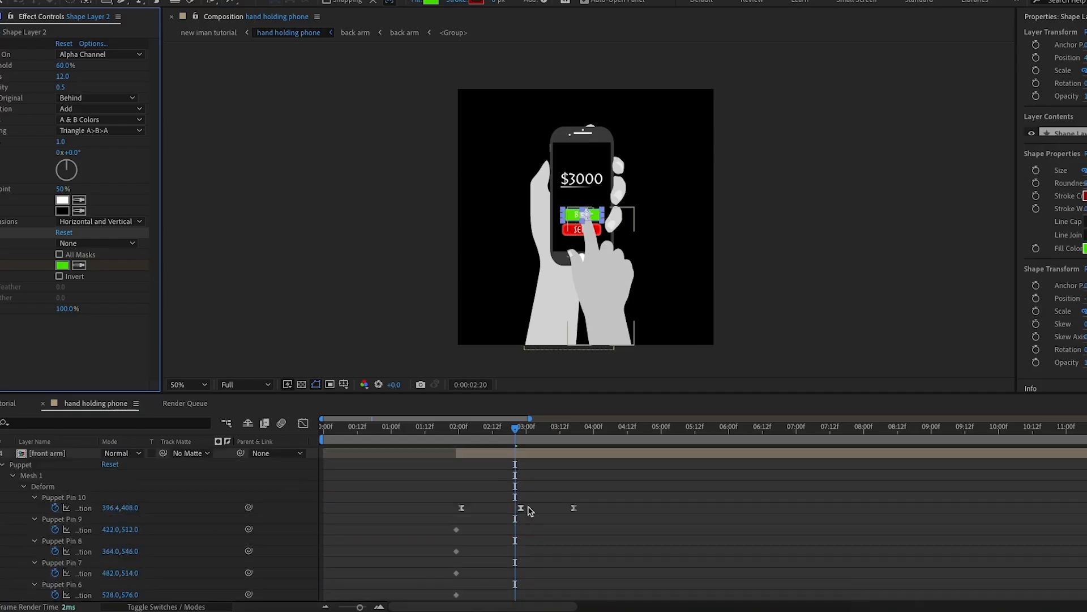
left_click_drag(517, 435, 531, 435)
left_click(63, 265)
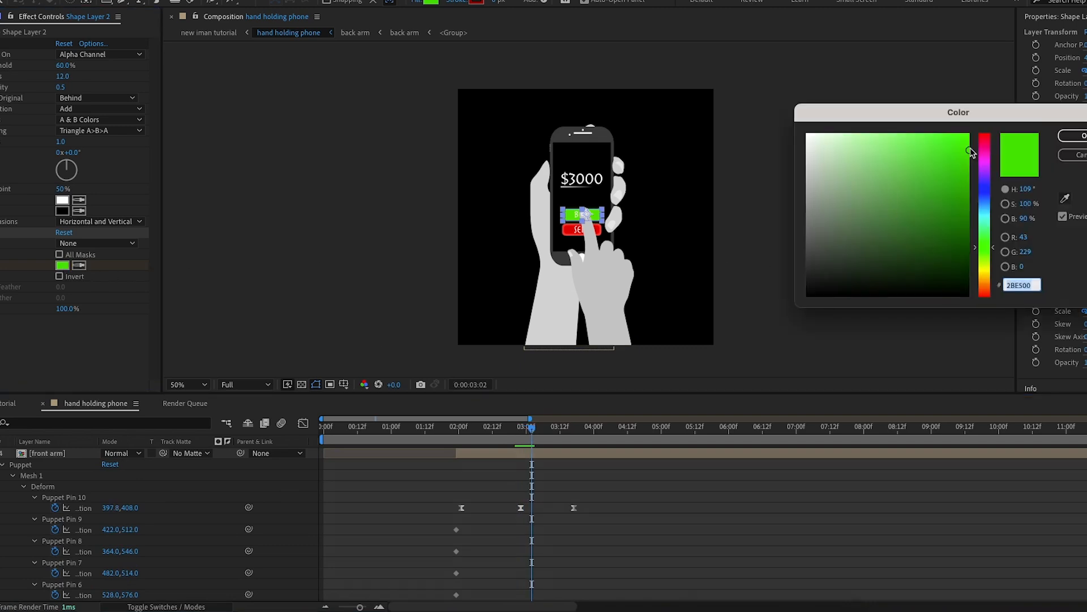
left_click_drag(971, 152, 919, 151)
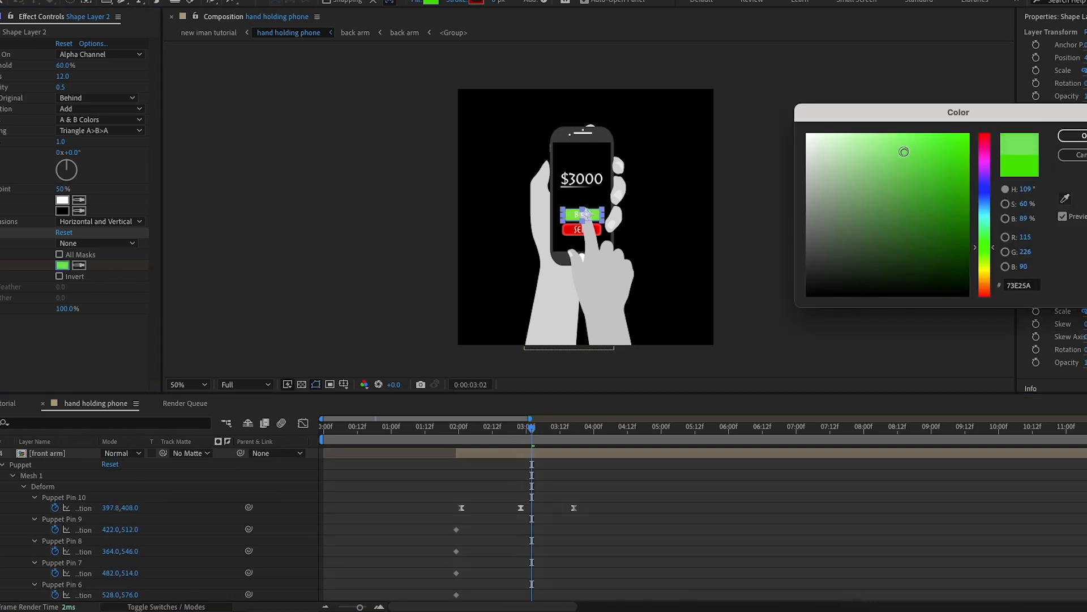
key("Return")
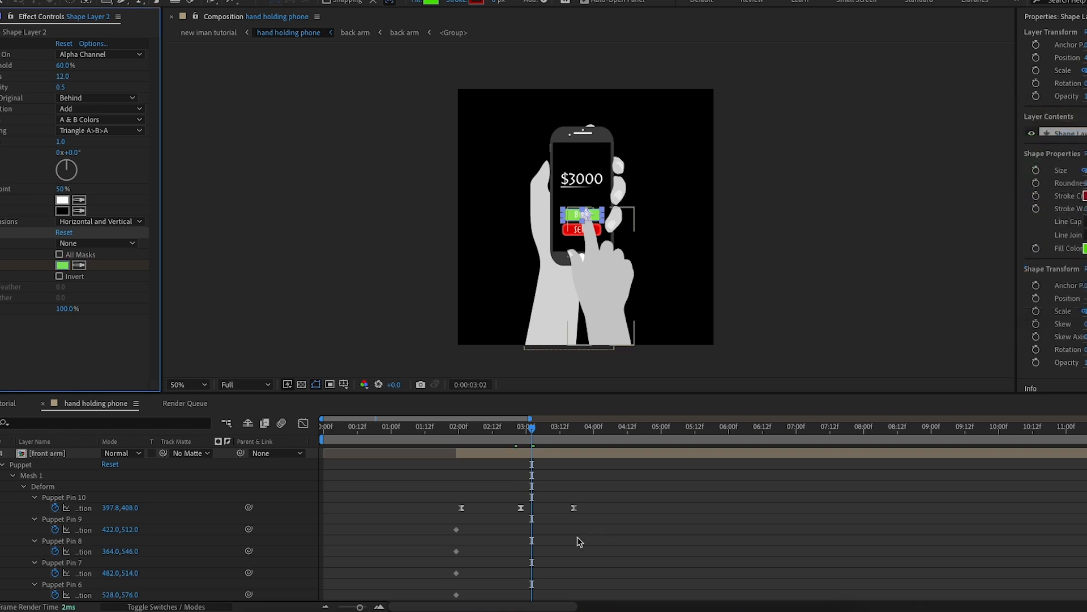
- Reveal Shape Layer 2's keyframed properties and apply Easy Ease to both Fill colour keyframes
scroll(574, 544, "down", 10)
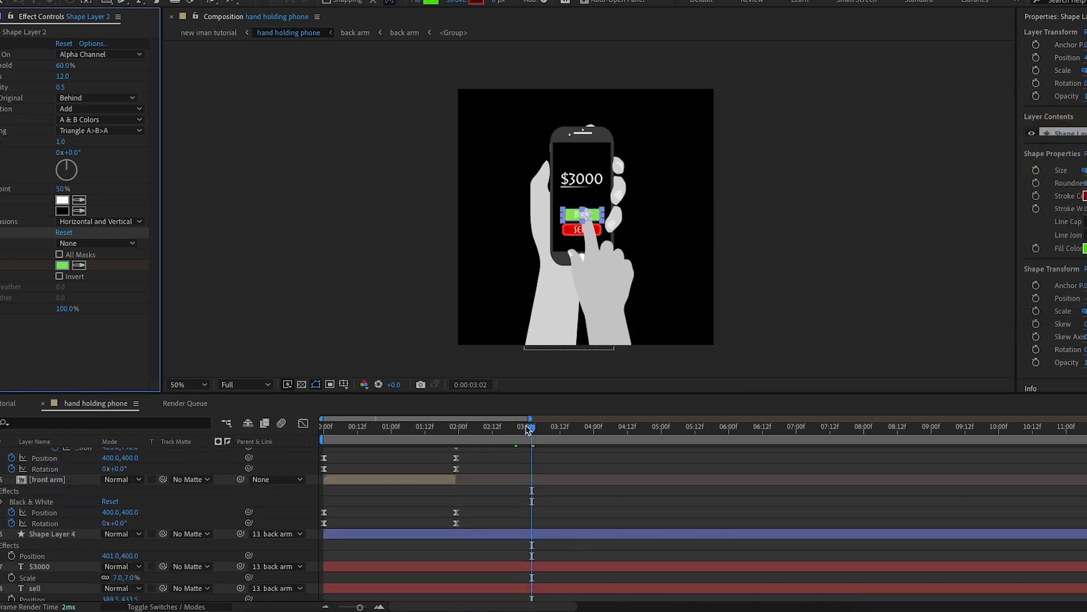
left_click(486, 439)
left_click_drag(486, 439, 542, 527)
scroll(543, 526, "up", 1)
scroll(543, 527, "up", 8)
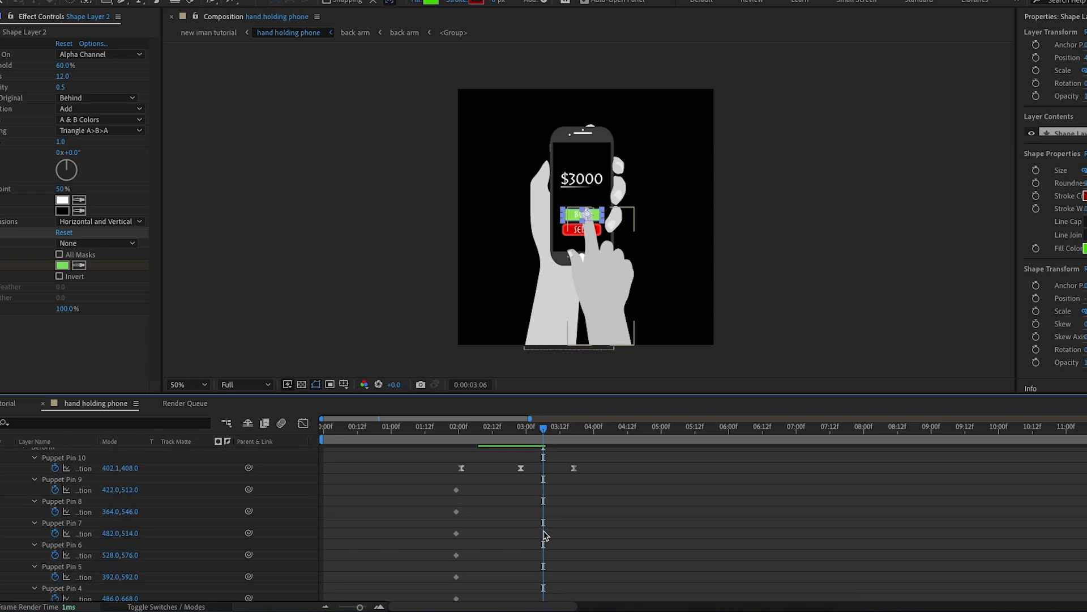
scroll(543, 536, "down", 8)
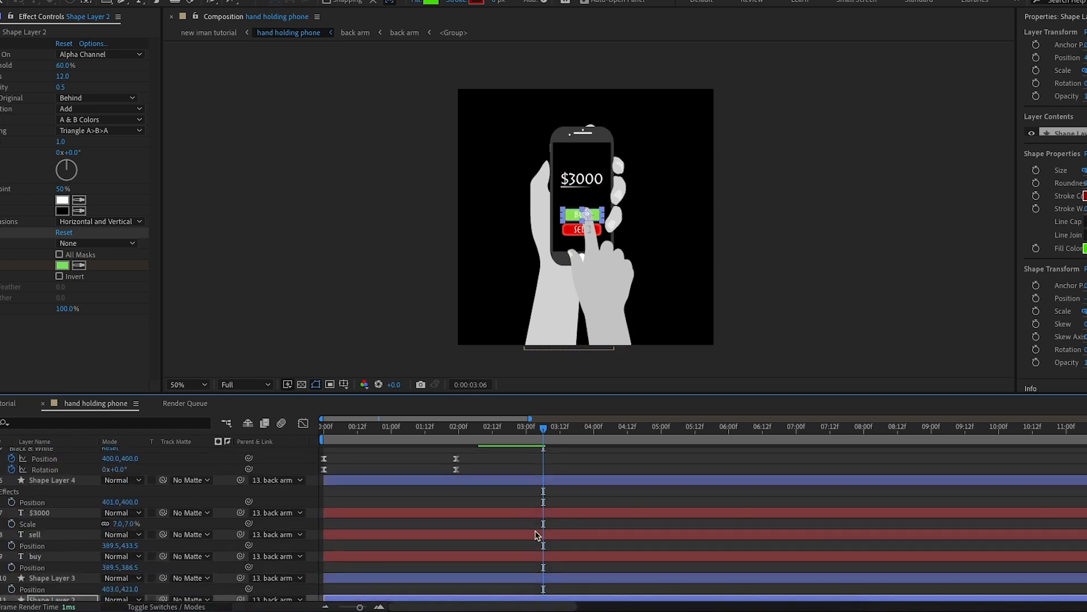
scroll(537, 535, "down", 3)
left_click(521, 508)
key("u")
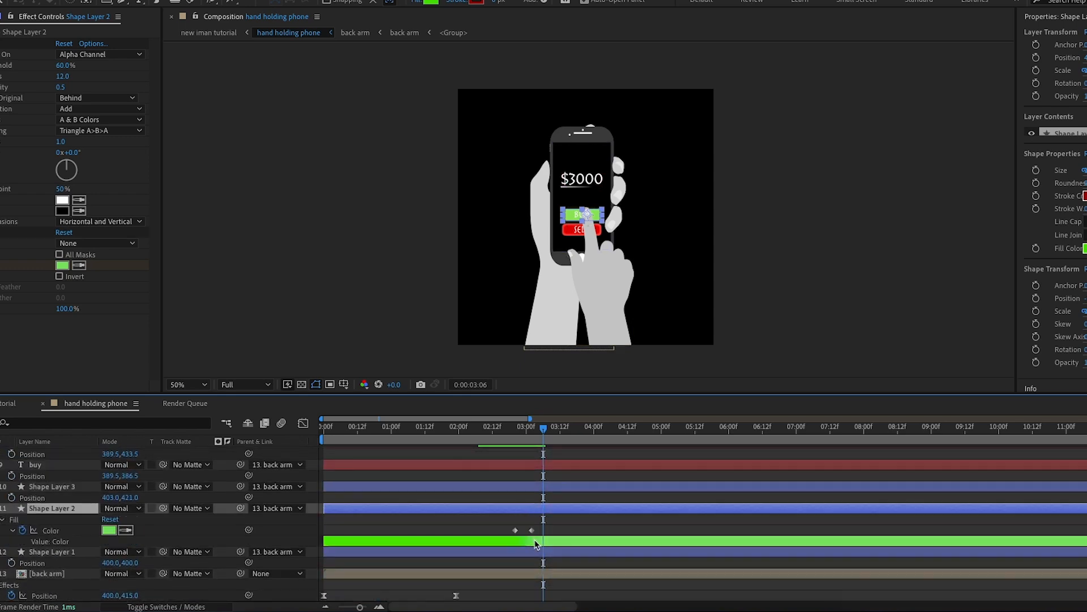
left_click_drag(541, 529, 513, 534)
- Copy the first green Fill colour keyframe to 0:00:03:07 on Shape Layer 2 and preview the button flash
left_click_drag(542, 434, 546, 435)
left_click(564, 520)
left_click(515, 531)
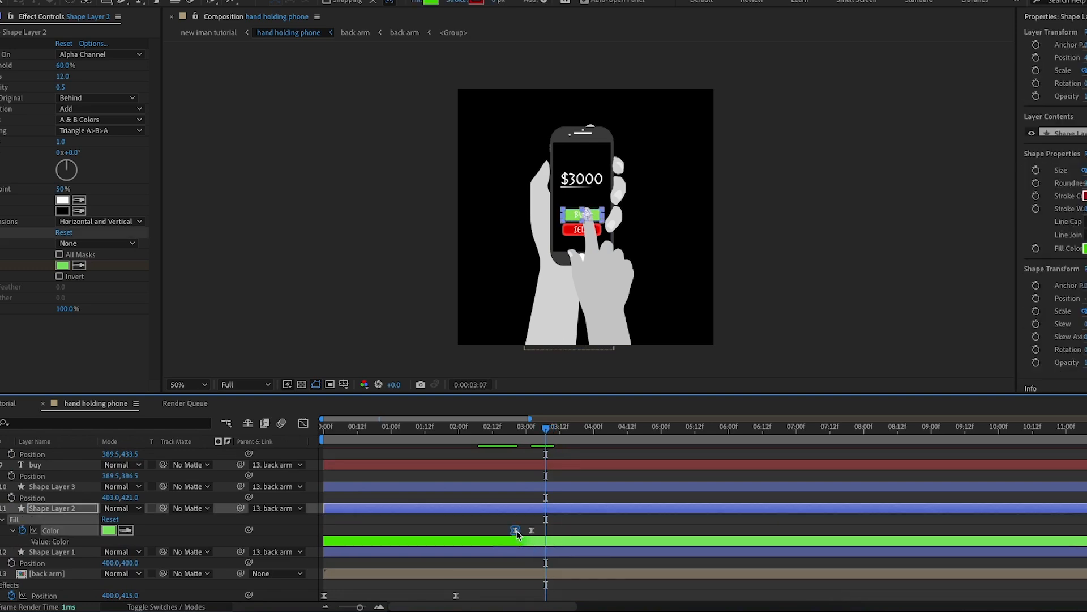
key("super+c")
key("super+v")
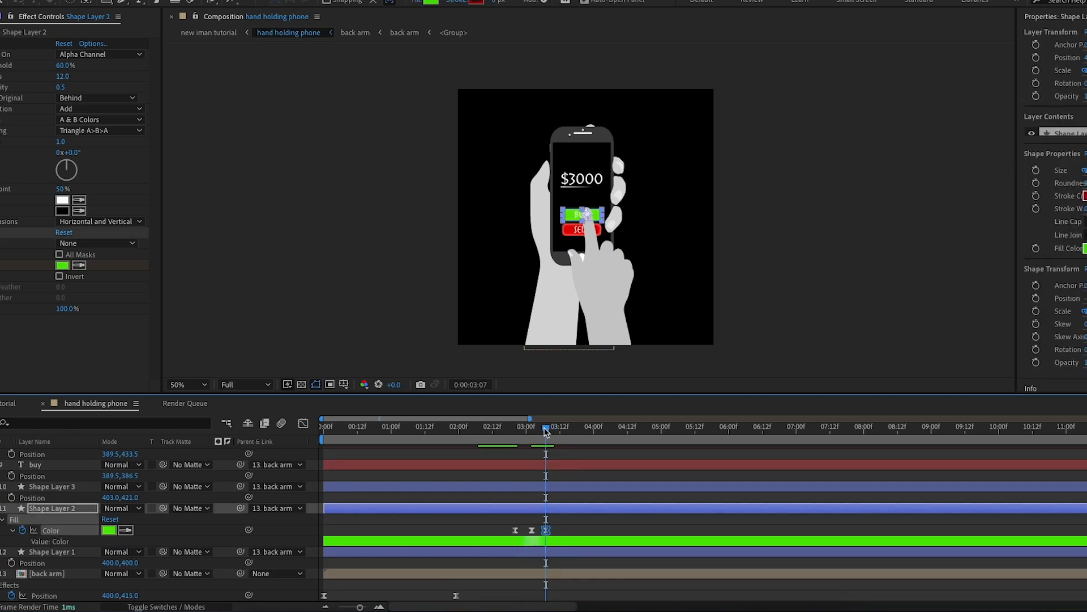
left_click_drag(546, 432, 485, 438)
key("space")
key("space")
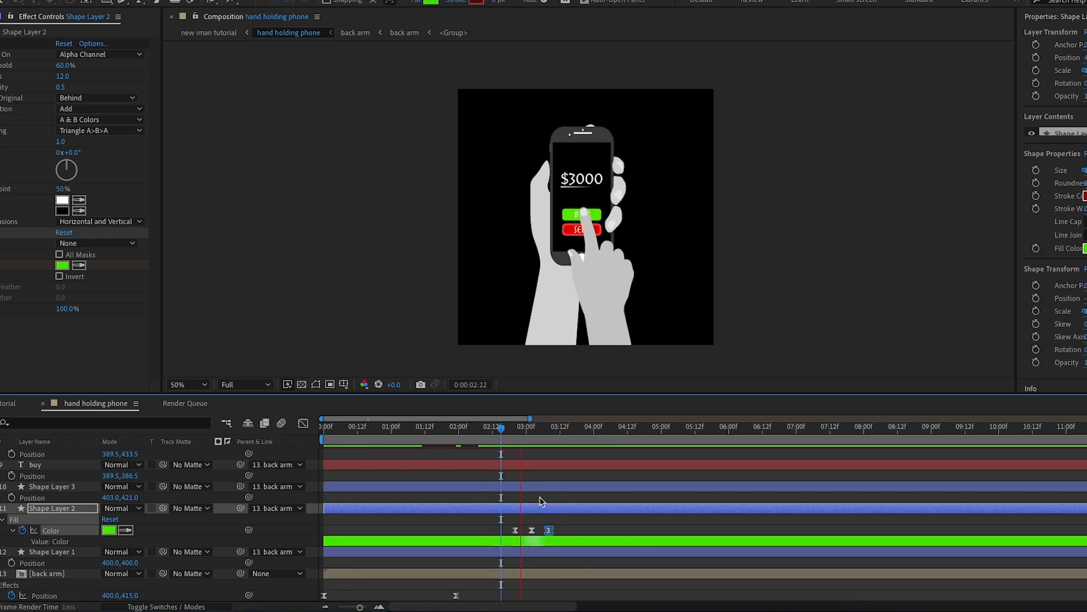
- Move Shape Layer 2's first two Fill colour keyframes slightly earlier and lighten the pressed green at 0:00:03:01
left_click_drag(562, 516, 514, 532)
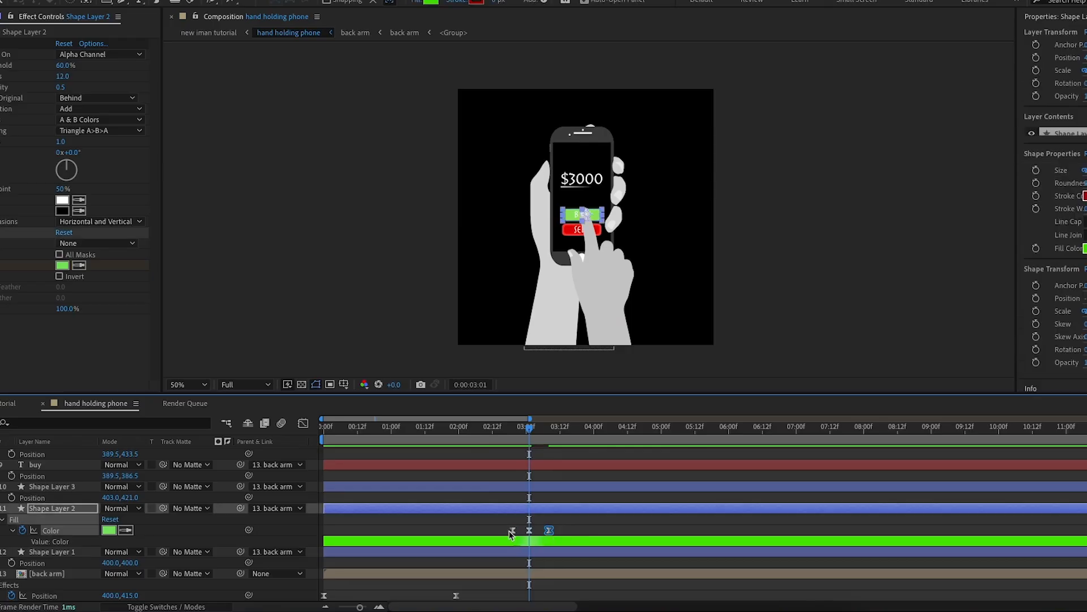
double_click(510, 530)
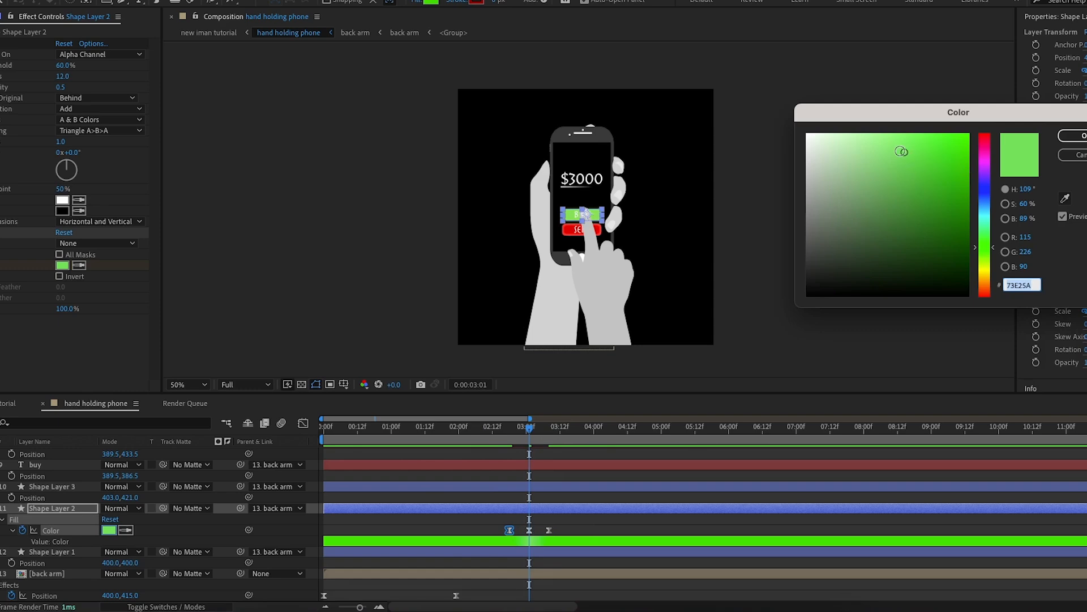
left_click_drag(900, 151, 882, 152)
left_click(1064, 140)
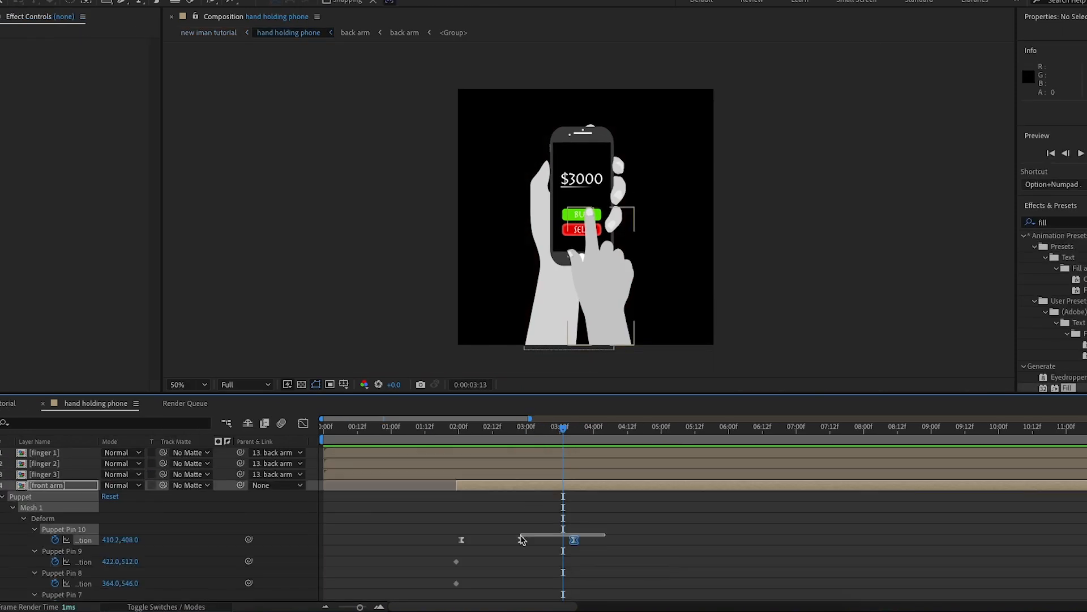
- Shift the fingertip pin's three keyframes later, space the last two further apart, and preview the tap on BUY
left_click_drag(521, 536, 474, 541)
left_click(546, 537)
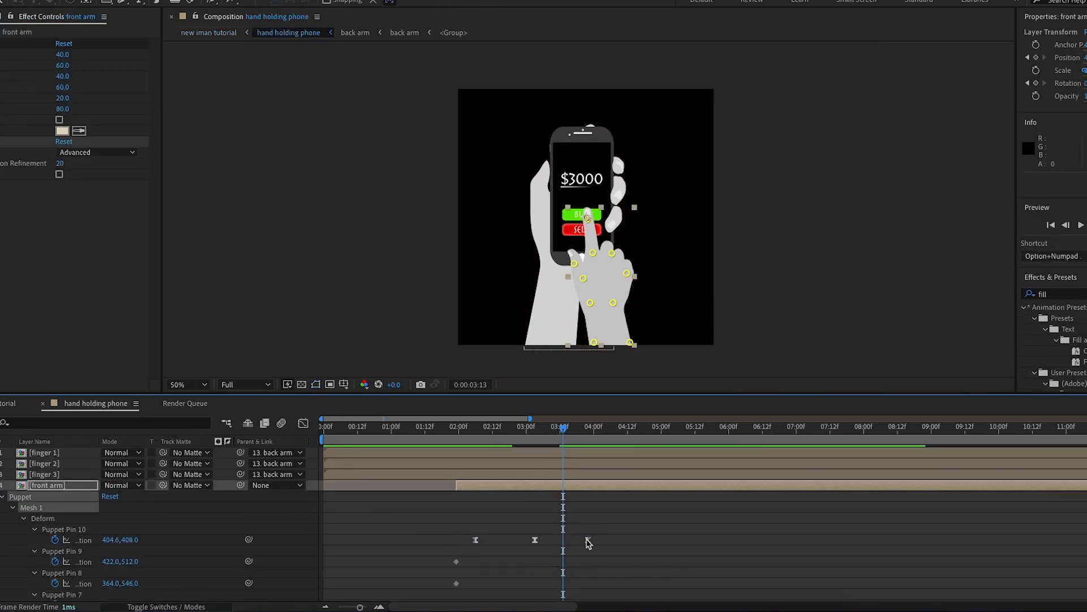
left_click_drag(587, 540, 605, 542)
left_click_drag(535, 541, 546, 545)
left_click_drag(524, 426, 458, 426)
key("space")
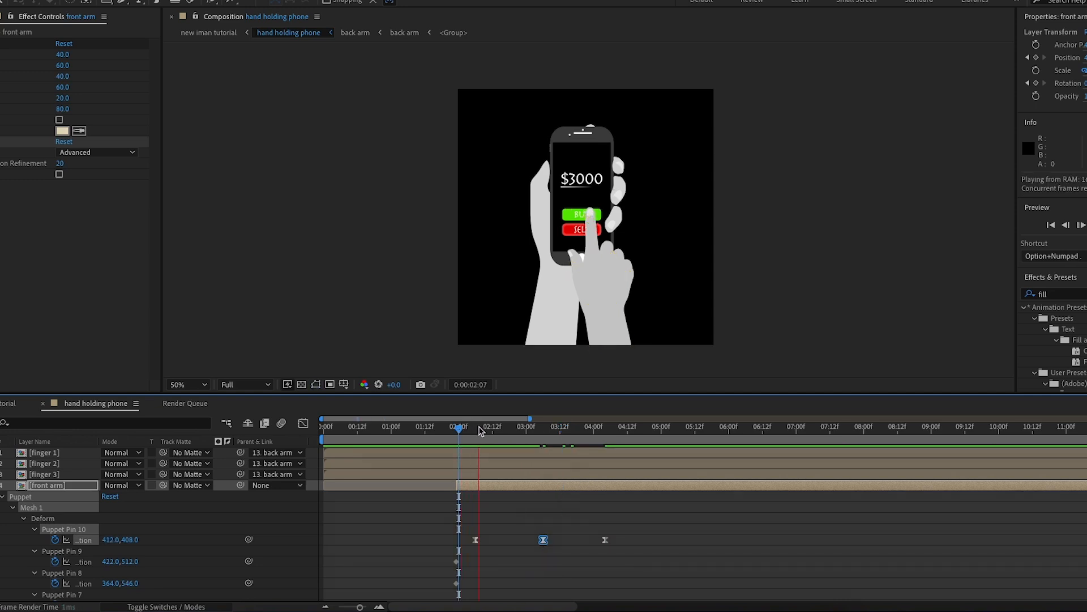
left_click_drag(582, 435, 542, 431)
scroll(558, 574, "down", 10)
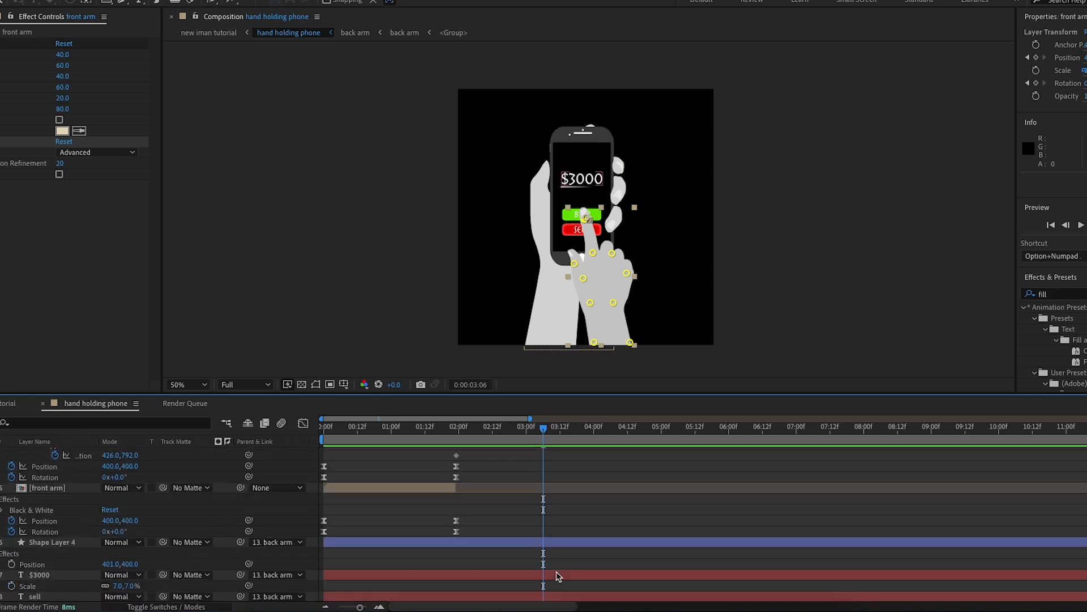
mouse_move(559, 533)
left_mouse_down()
mouse_move(501, 513)
mouse_move(542, 526)
left_mouse_up()
key("space")
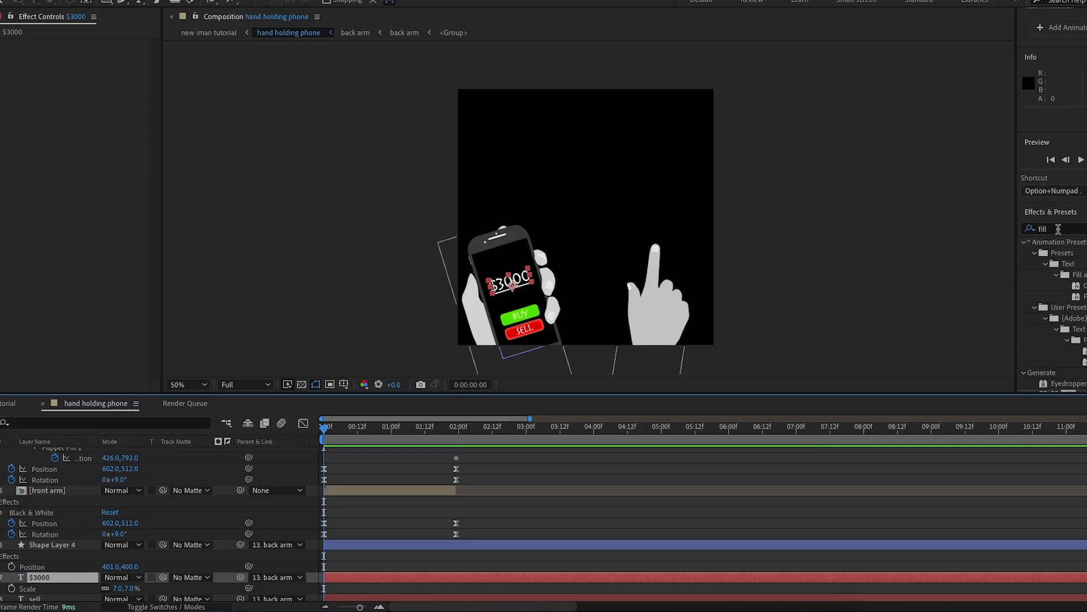
- Find the Slider Control effect and apply it to the $3000 text layer
double_click(1058, 228)
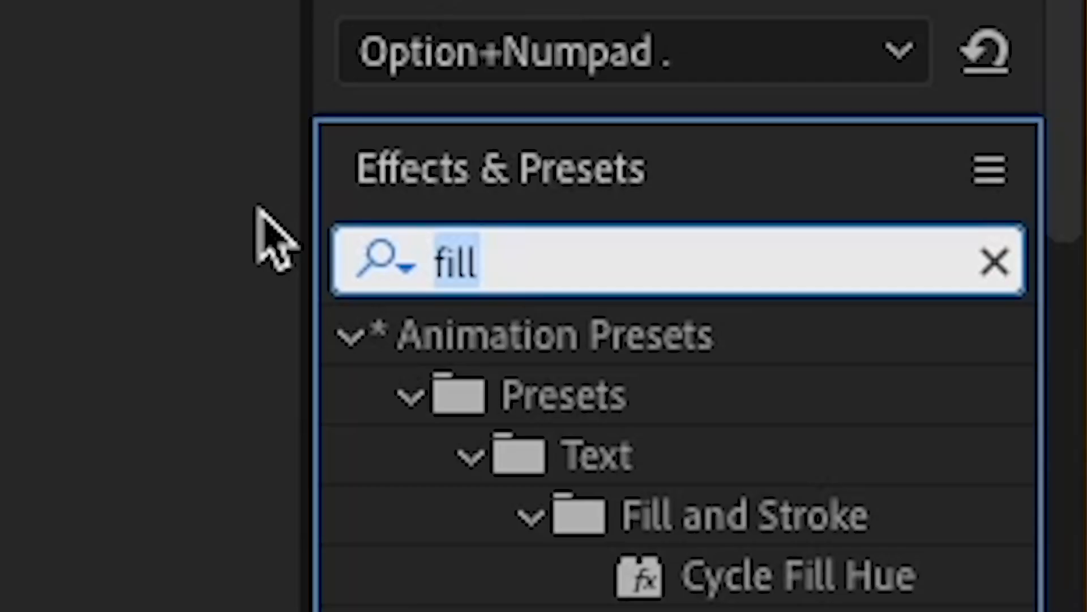
type("slider c")
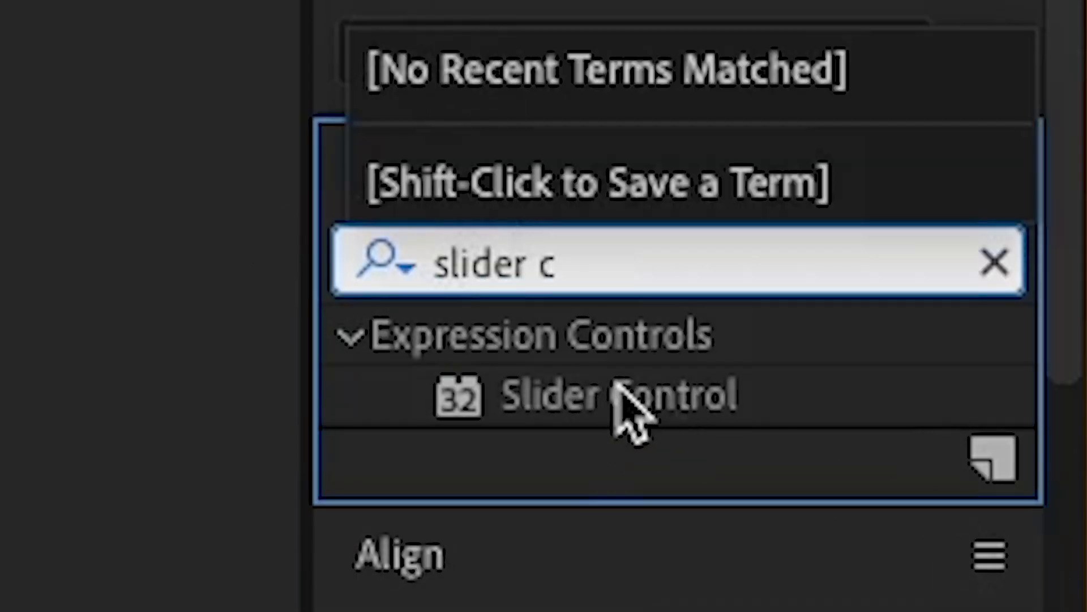
left_click_drag(618, 387, 60, 577)
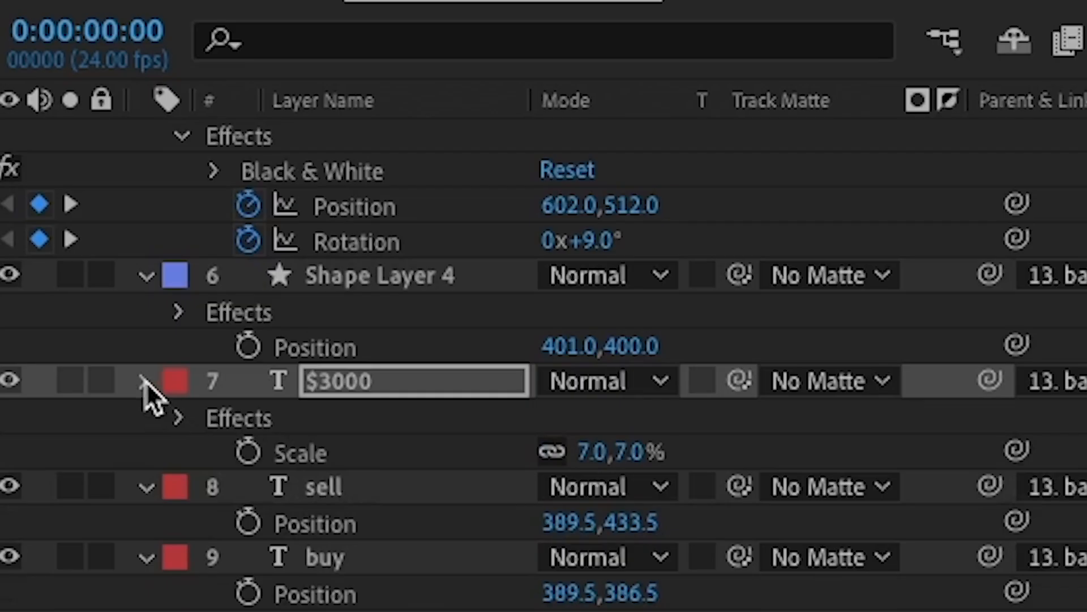
- Add an expression to the $3000 layer's Source Text and link it to the Slider Control's Slider value
left_click(146, 381)
left_click(146, 381)
left_click(179, 360)
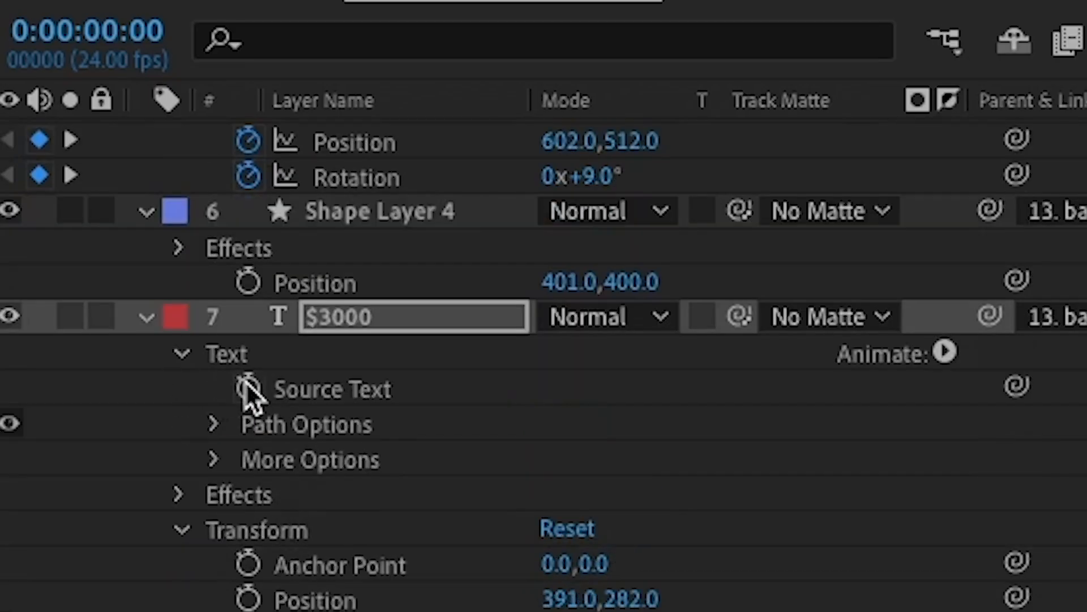
left_click(252, 389, "alt")
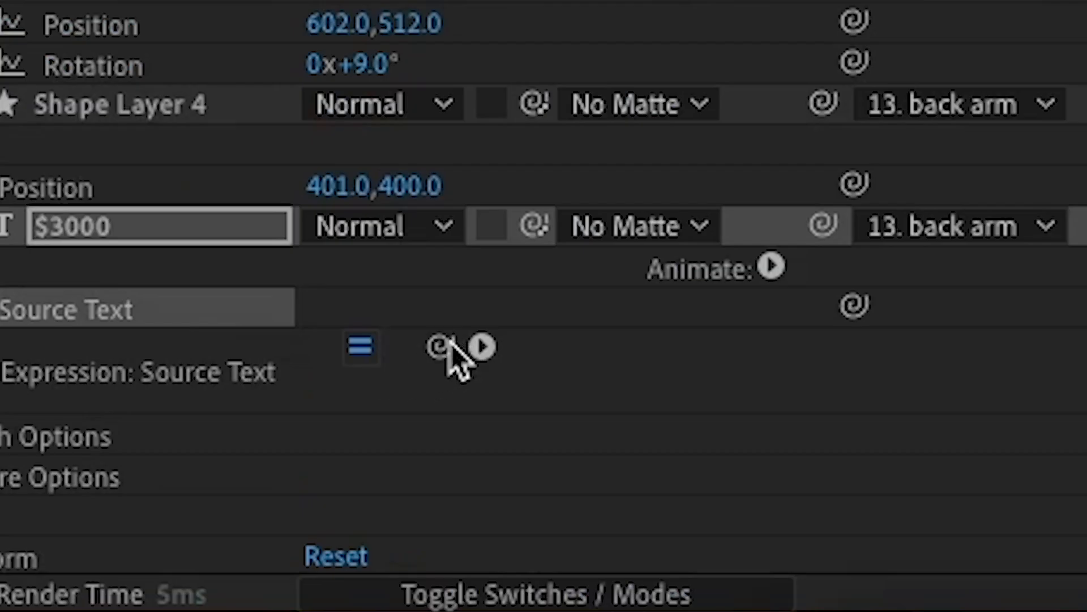
left_click_drag(451, 343, 141, 87)
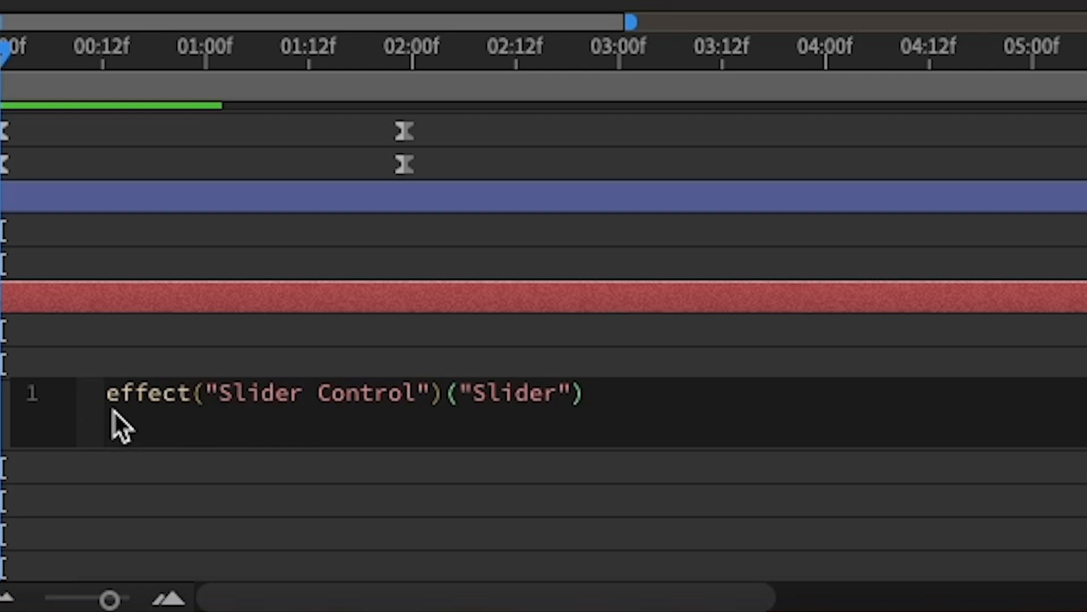
- Edit the Source Text expression to read num = "$" + effect("Slider Control")("Slider").value.toFixed(0)
left_click(110, 389)
type("num ")
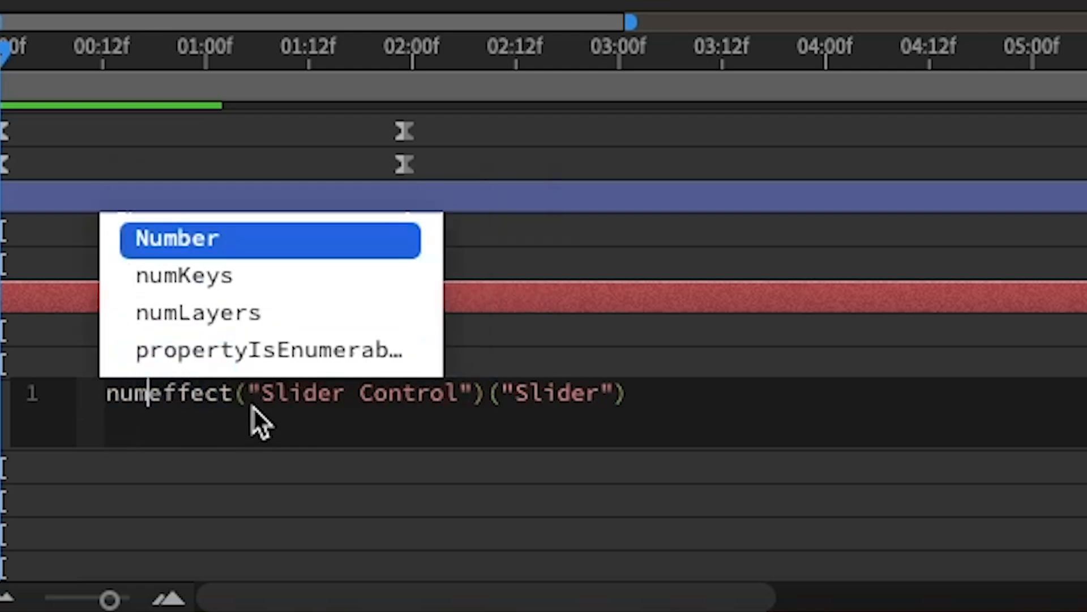
type("= \"")
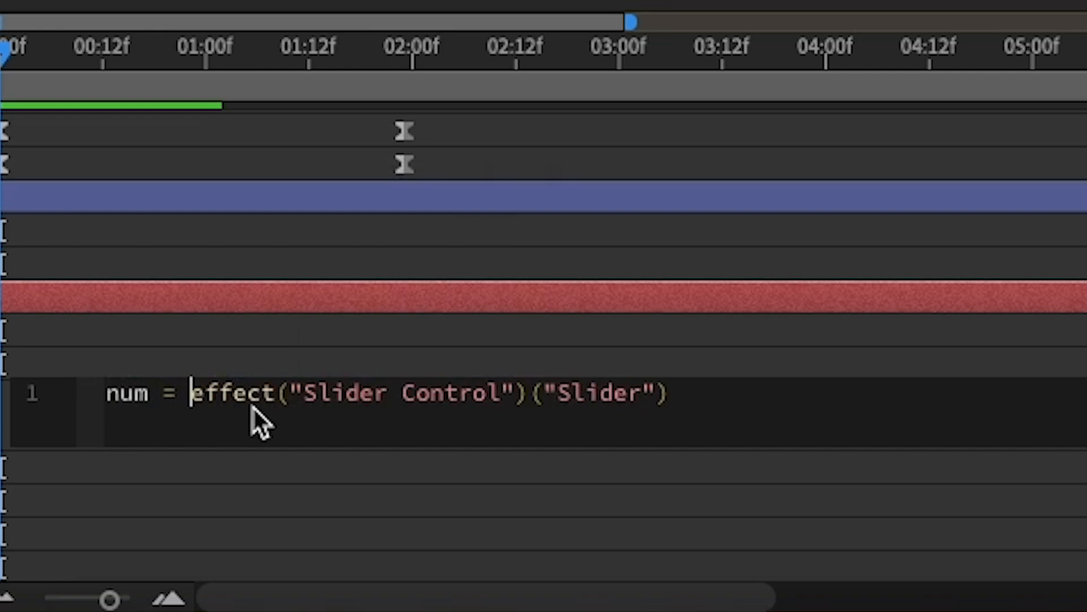
type("$")
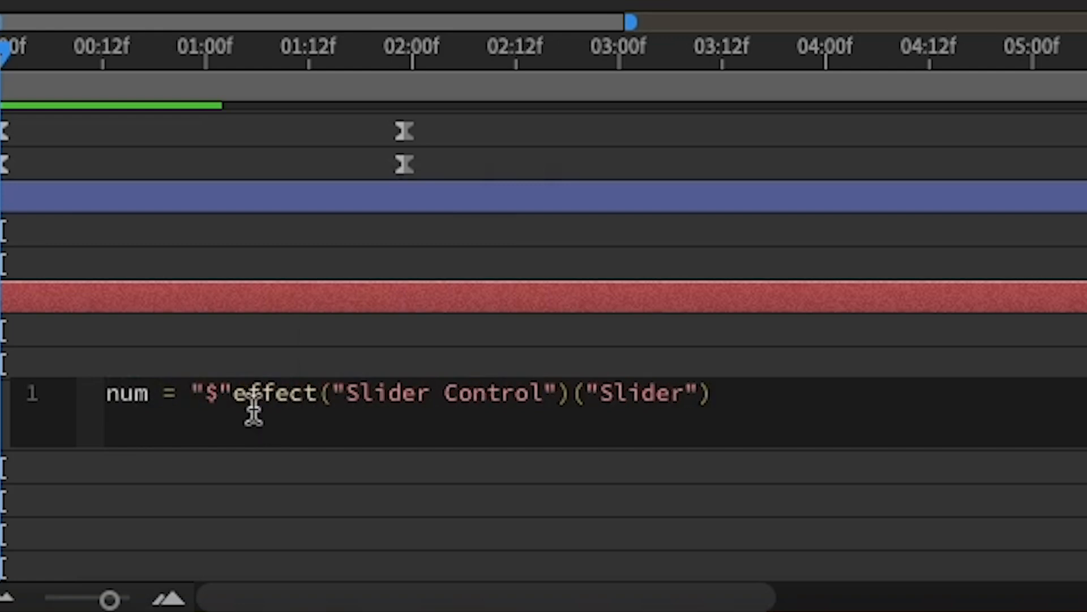
type("\" ")
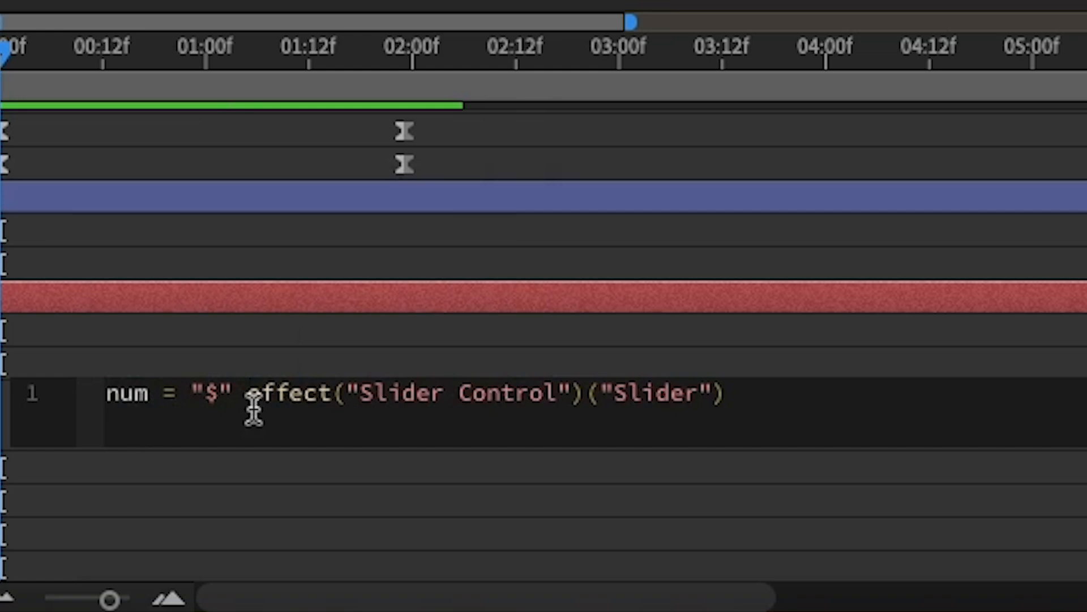
type("+")
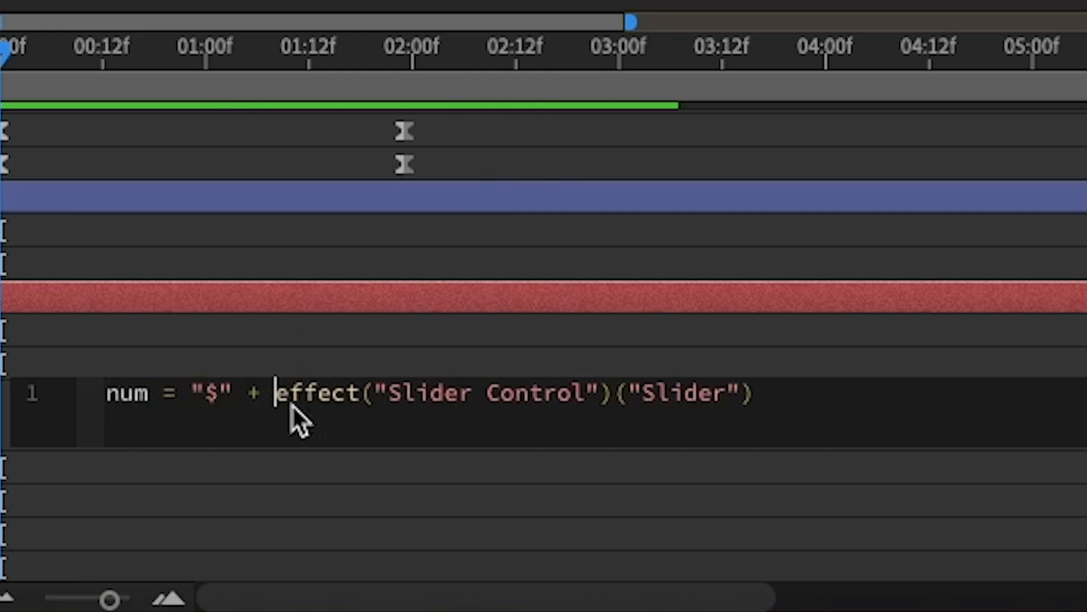
left_click(842, 389)
type(".v")
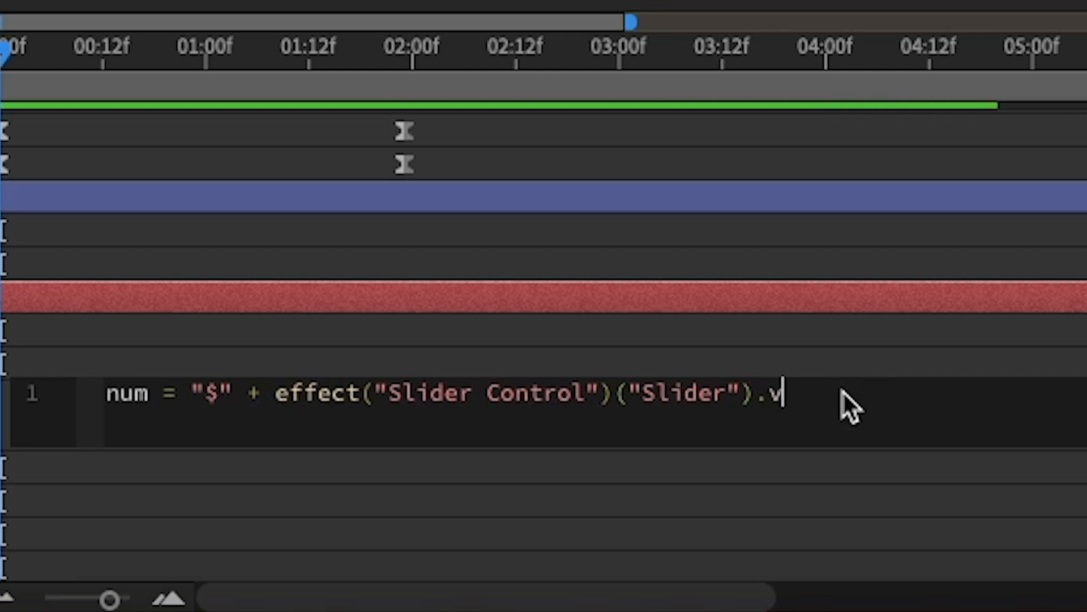
type("alue.tofix")
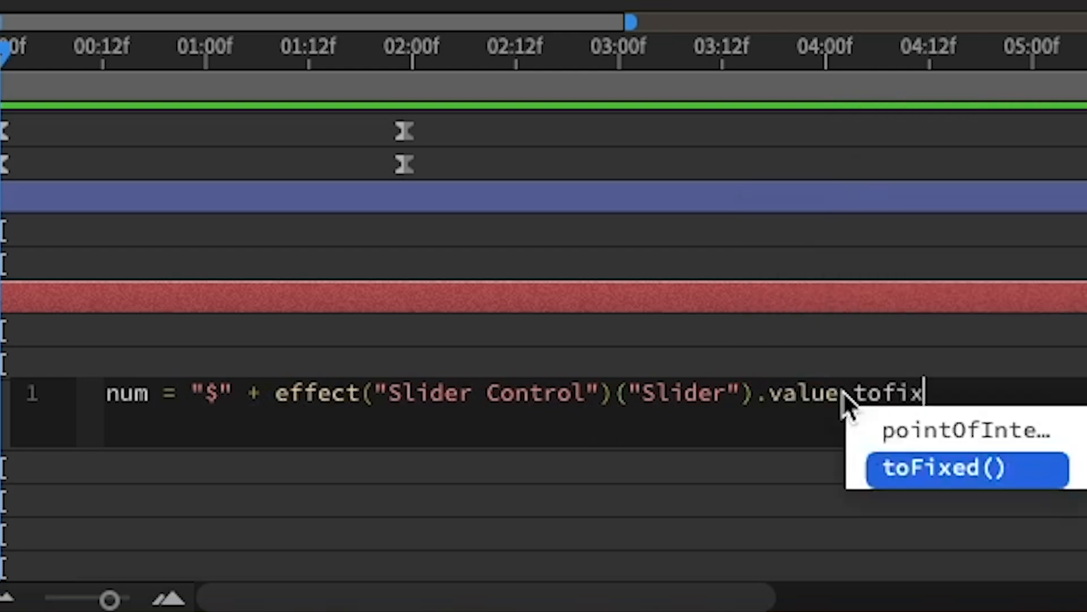
key("Return")
type("0")
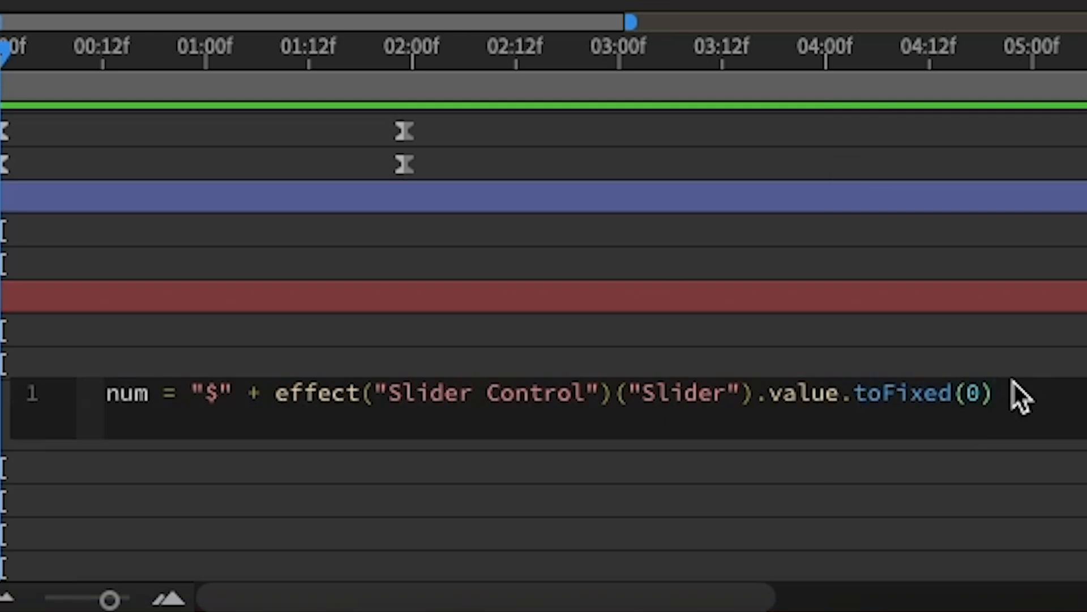
- Append a second expression line, .replace(/\B(?=(\d{3})+(?!\d))/g, ",");, to add thousands separators and apply the expression
key("Return")
key("ctrl+v")
left_click(876, 515)
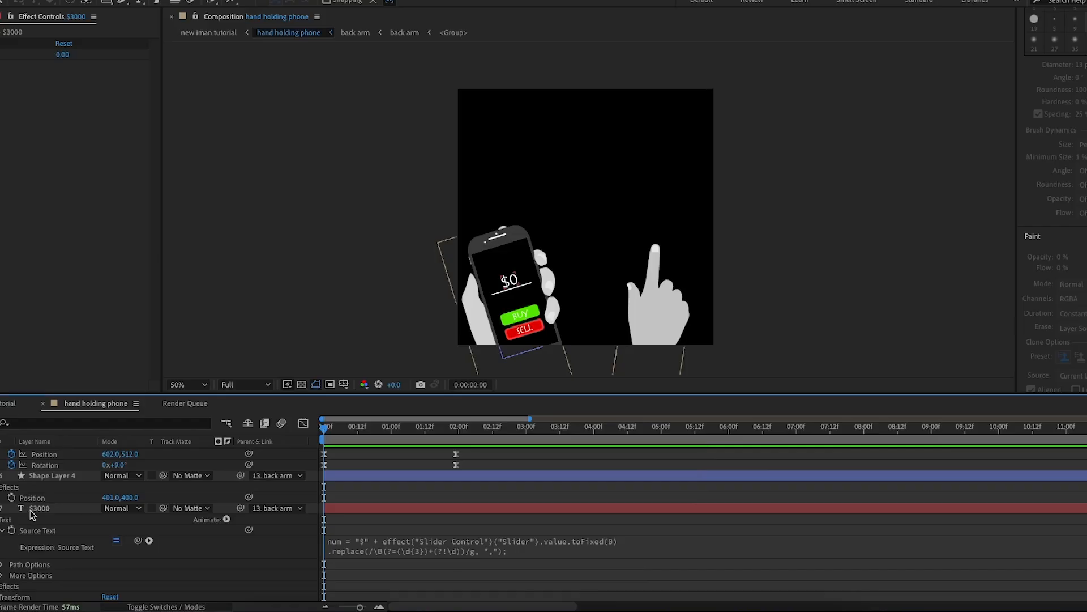
- Enable keyframing for the $3000 layer's Slider value at 0:00:00:00
left_click(32, 511)
left_click(80, 180)
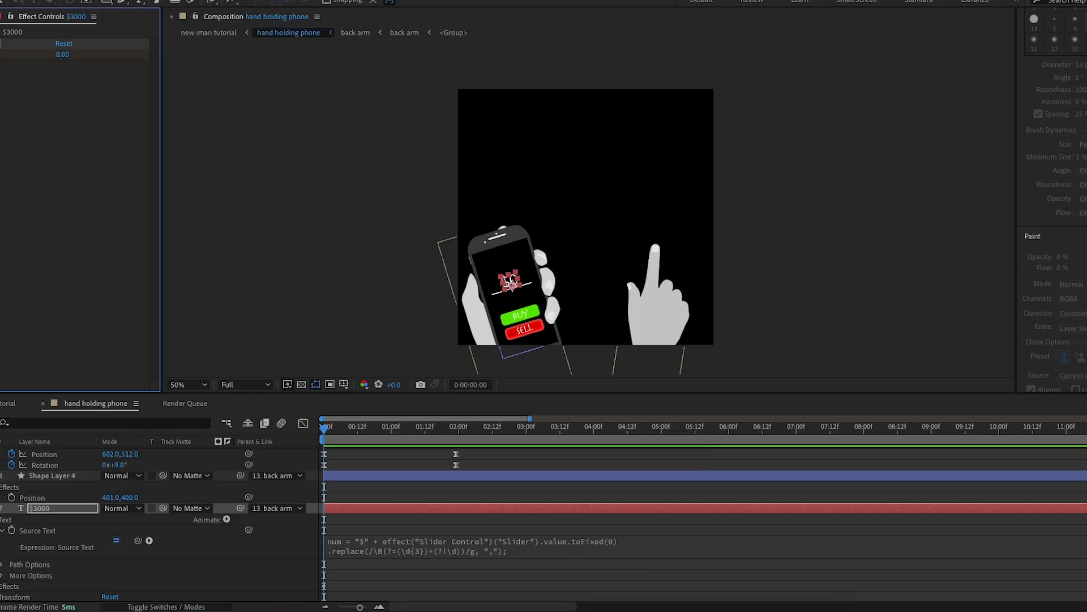
key("space")
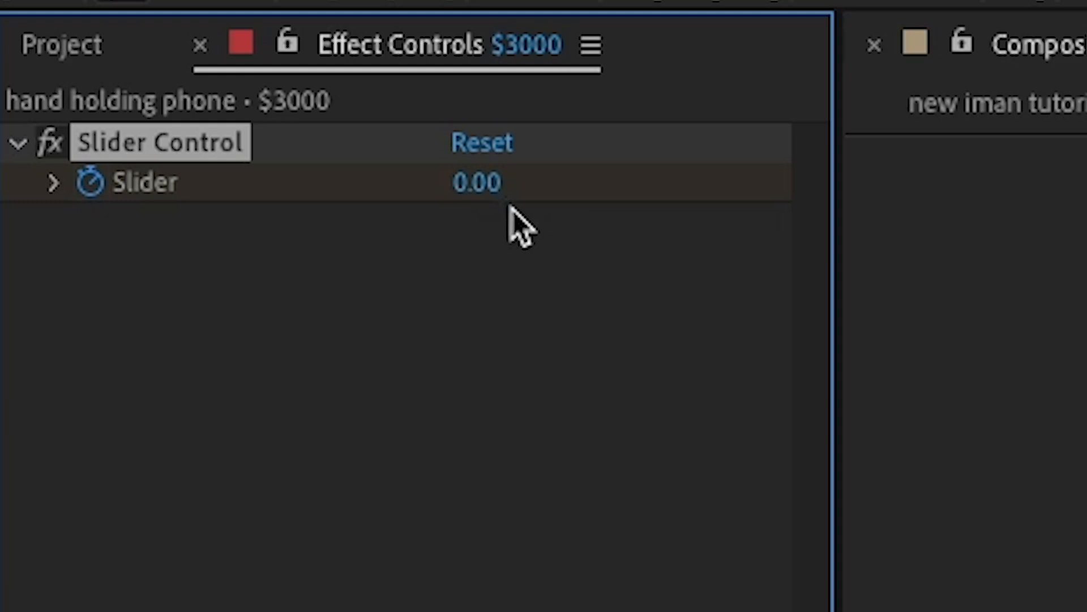
- Keyframe the $3000 layer's Slider at 3000 just before 0:00:03:00, set its 0:00:00:00 keyframe to 2000, and preview the count
left_click(486, 184)
type("3000")
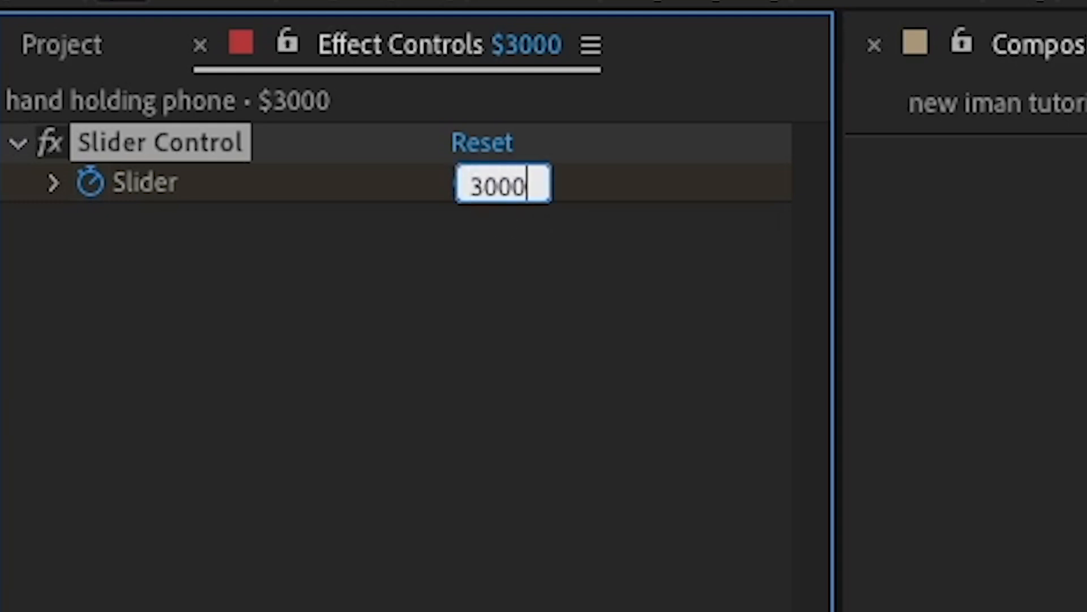
key("Return")
key("Home")
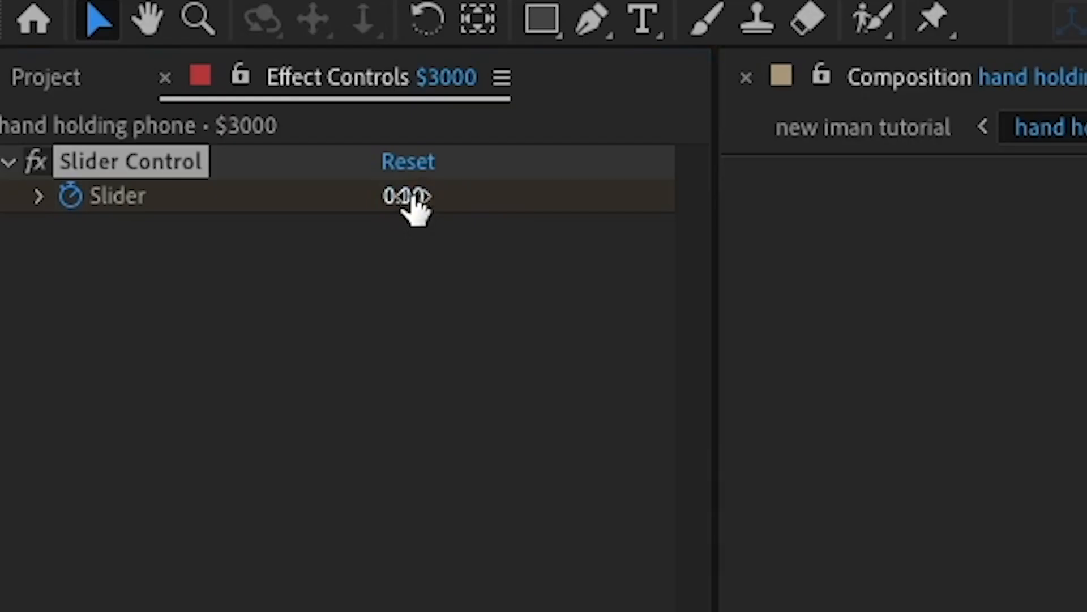
left_click(65, 54)
type("2000")
key("Return")
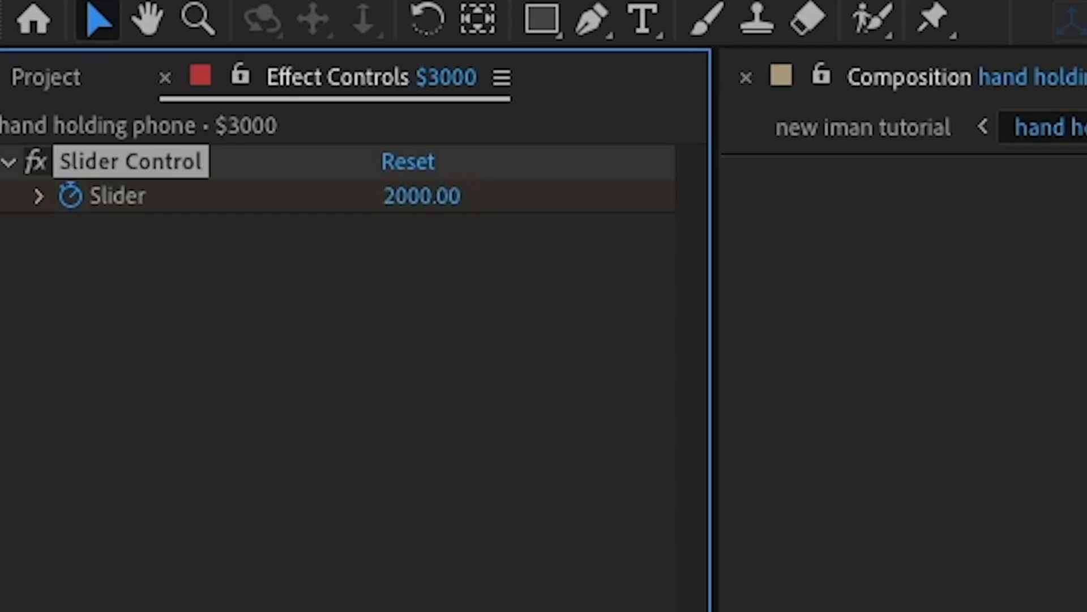
key("space")
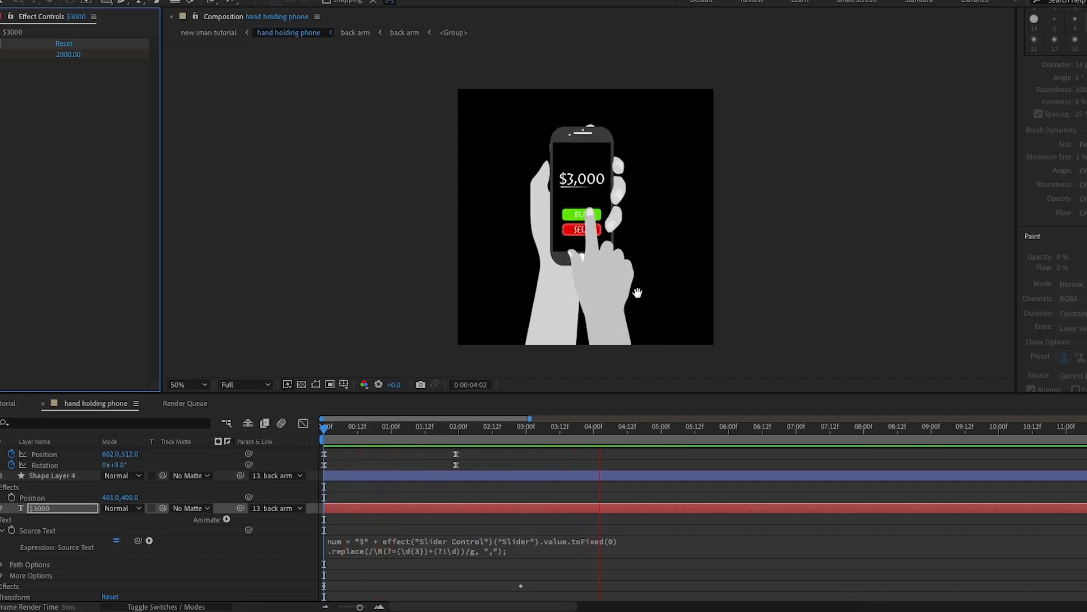
- Show the $3000 layer's keyframes and move its 3000 Slider keyframe to about 0:00:03:10, previewing the timing
left_click(563, 428)
key("u")
left_click(547, 534)
mouse_move(563, 442)
left_mouse_down()
mouse_move(529, 443)
mouse_move(562, 445)
left_mouse_up()
left_click_drag(527, 535, 566, 536)
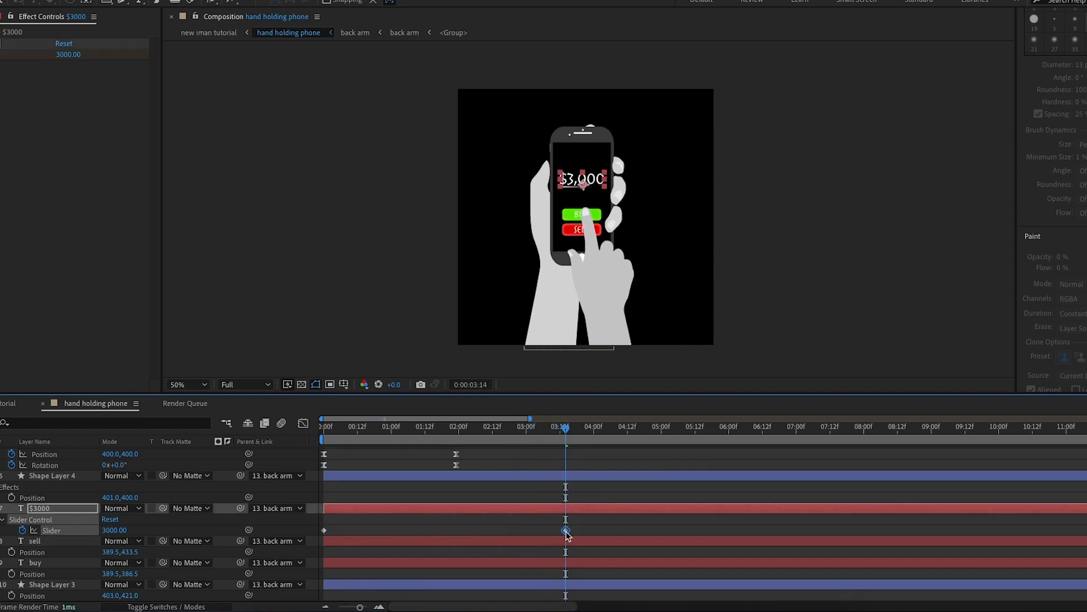
left_click(507, 430)
key("space")
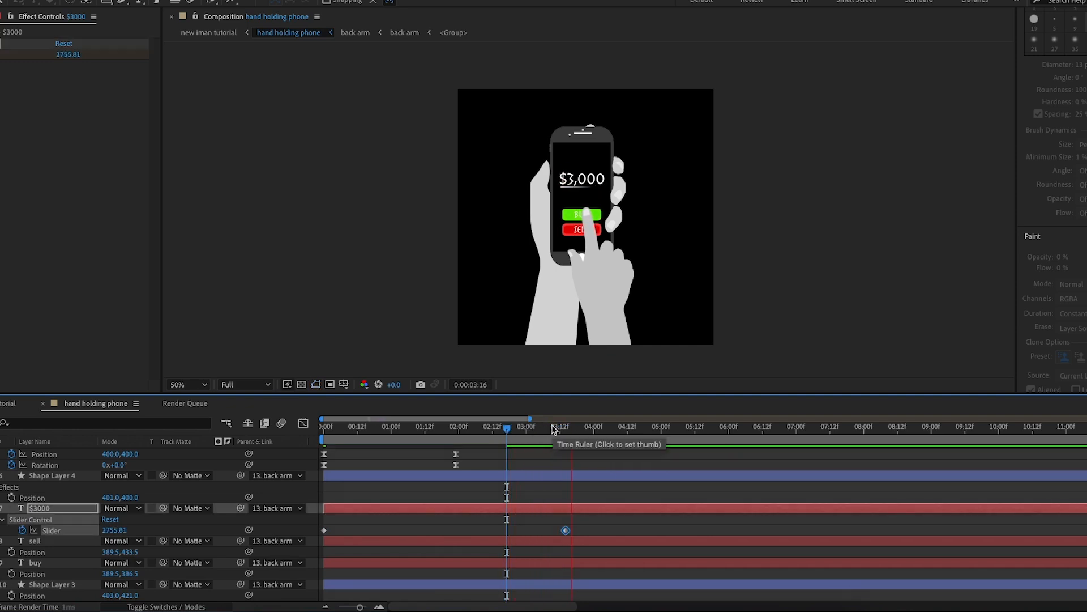
key("space")
left_click_drag(565, 530, 554, 532)
left_click(573, 521)
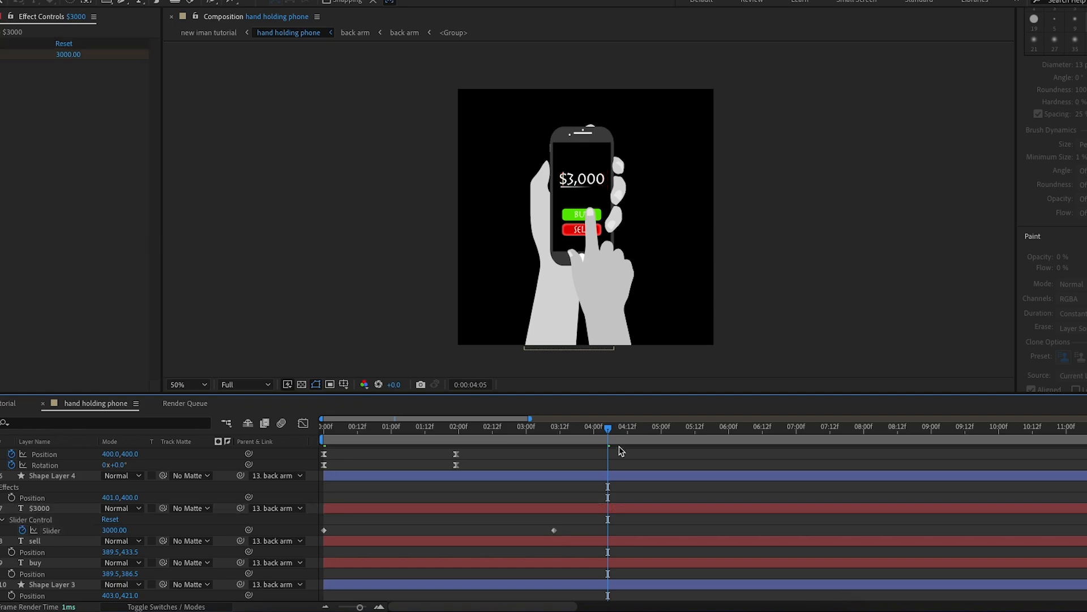
- With the $3000 layer selected at 0:00:00:00, choose the From Start variant of Fade Characters Together in Starter Presets' Transitions - Text Layer folder
left_click_drag(607, 430, 318, 435)
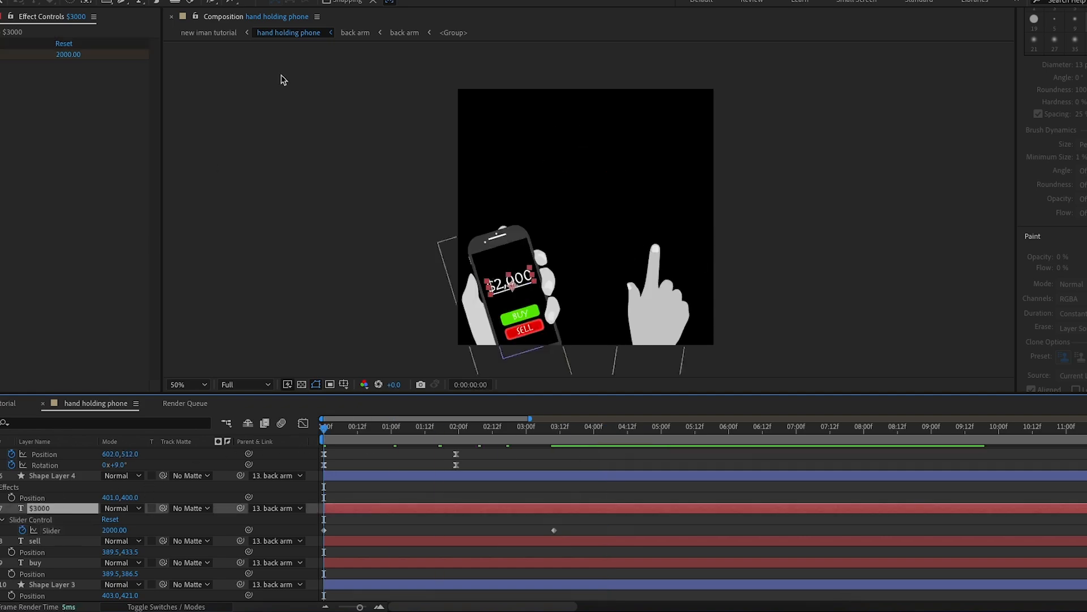
left_click(581, 21)
left_click(585, 331)
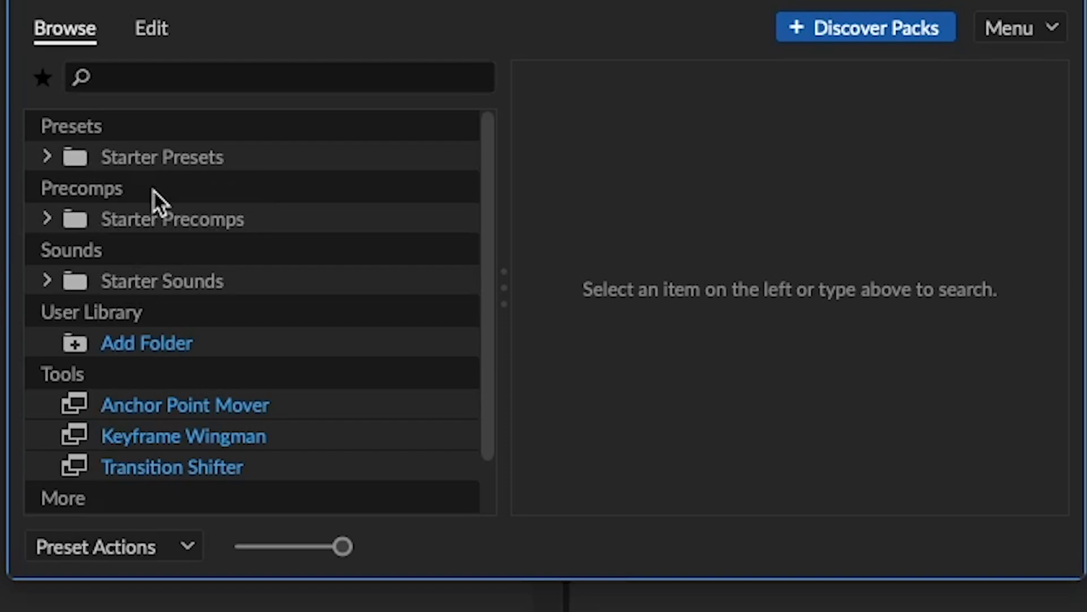
left_click(46, 161)
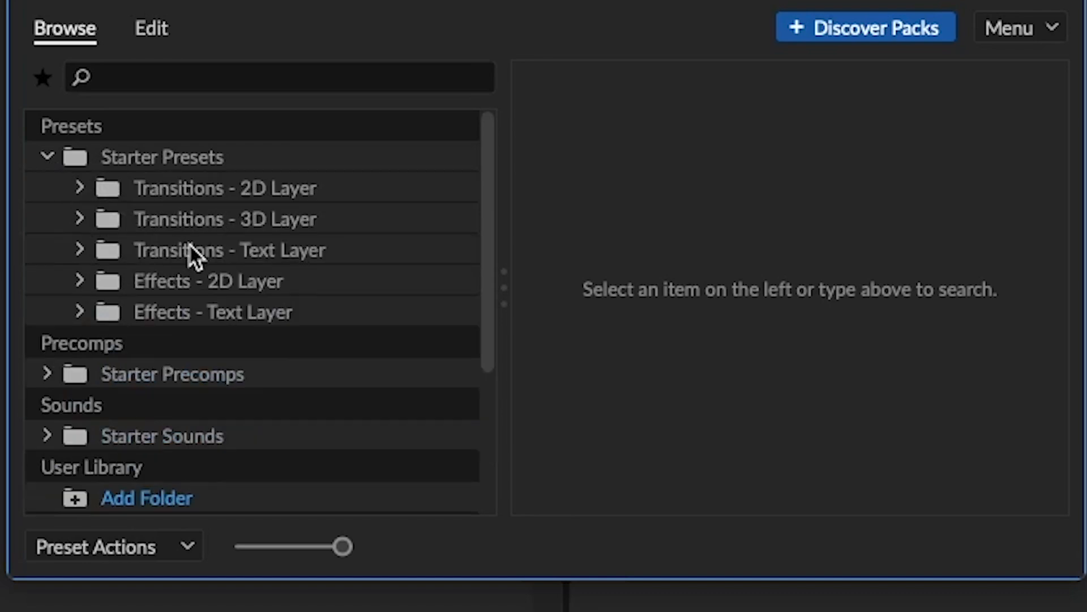
left_click(189, 243)
scroll(858, 311, "down", 5)
left_click(792, 277)
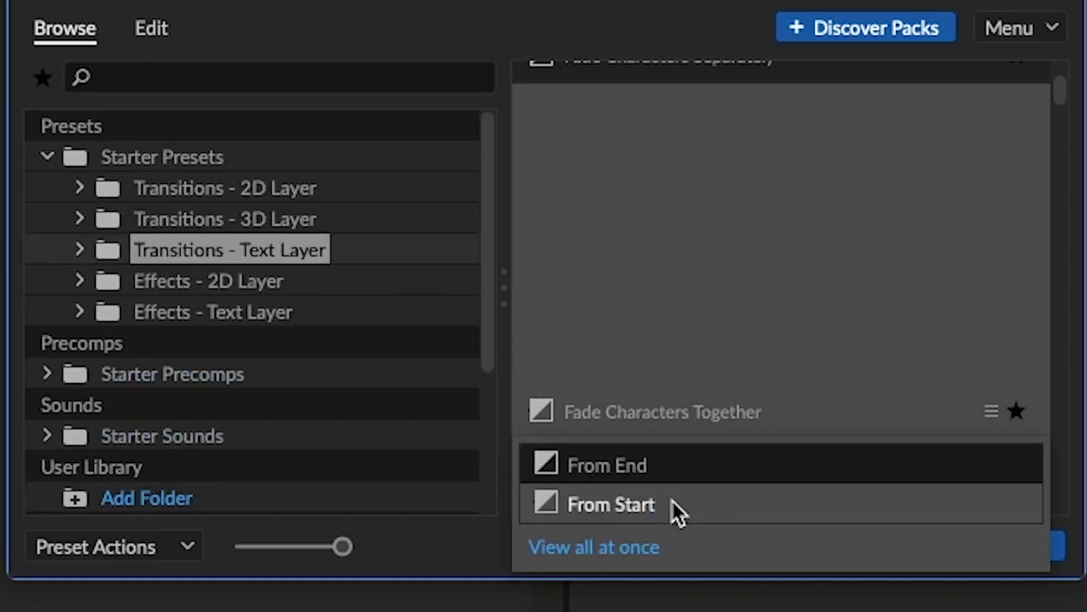
left_click(672, 504)
left_click(438, 501)
- Preview the new iman tutorial composition, then at 0:00:03:03 draw a curved Pen path from the tapping hand's wrist up past the frame's upper edge
key("space")
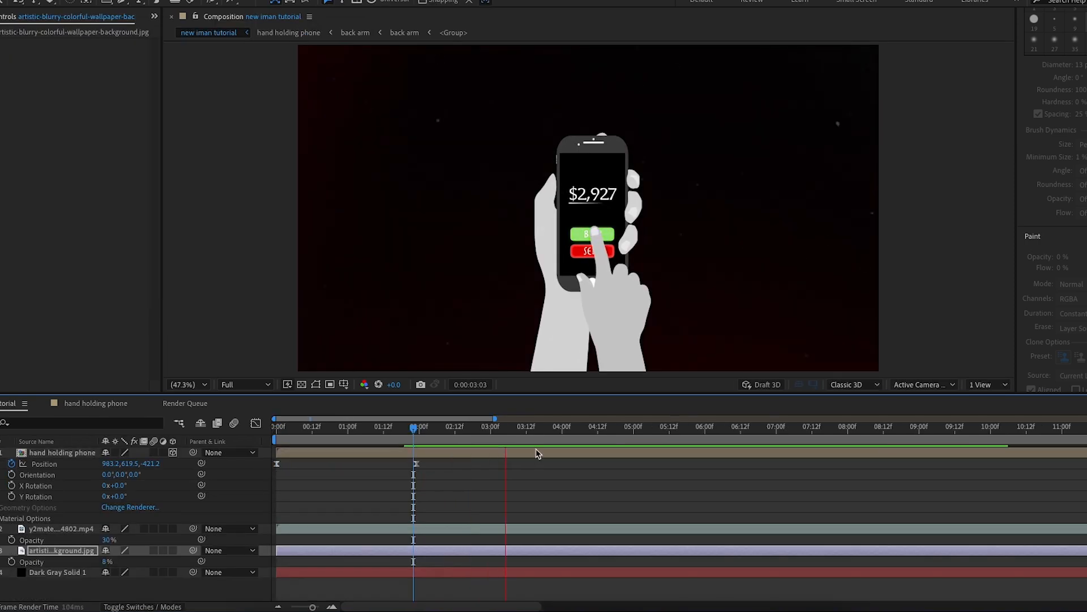
key("space")
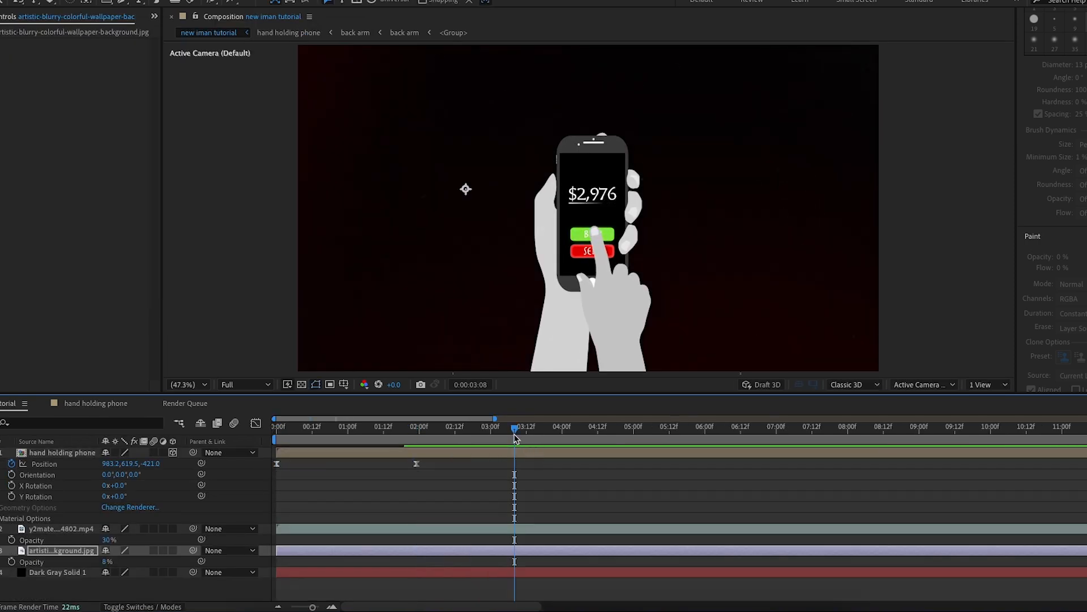
left_click_drag(514, 438, 500, 434)
left_click(538, 502)
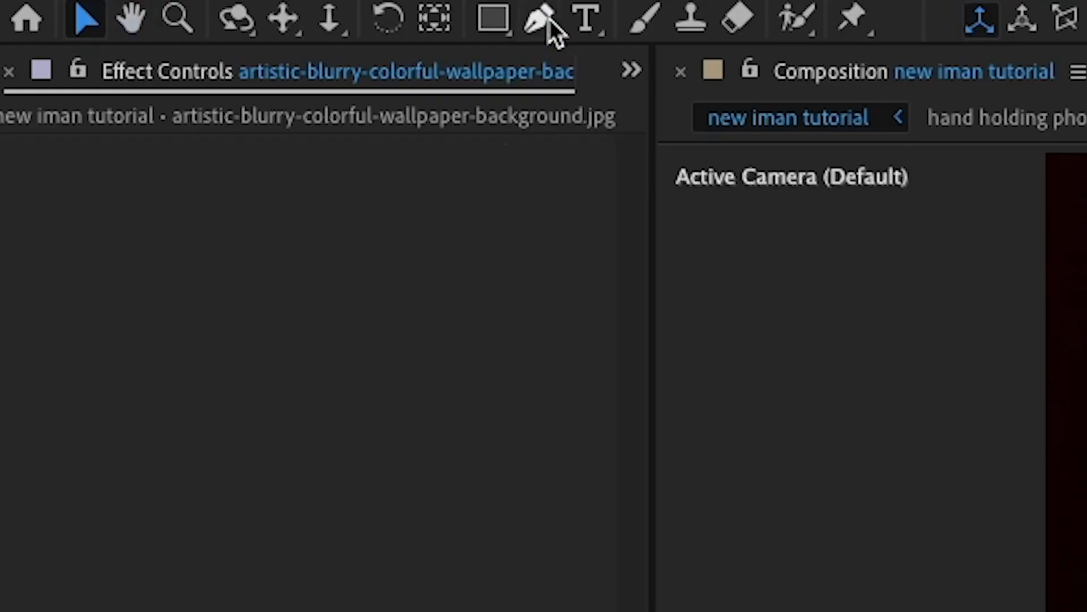
left_click(547, 22)
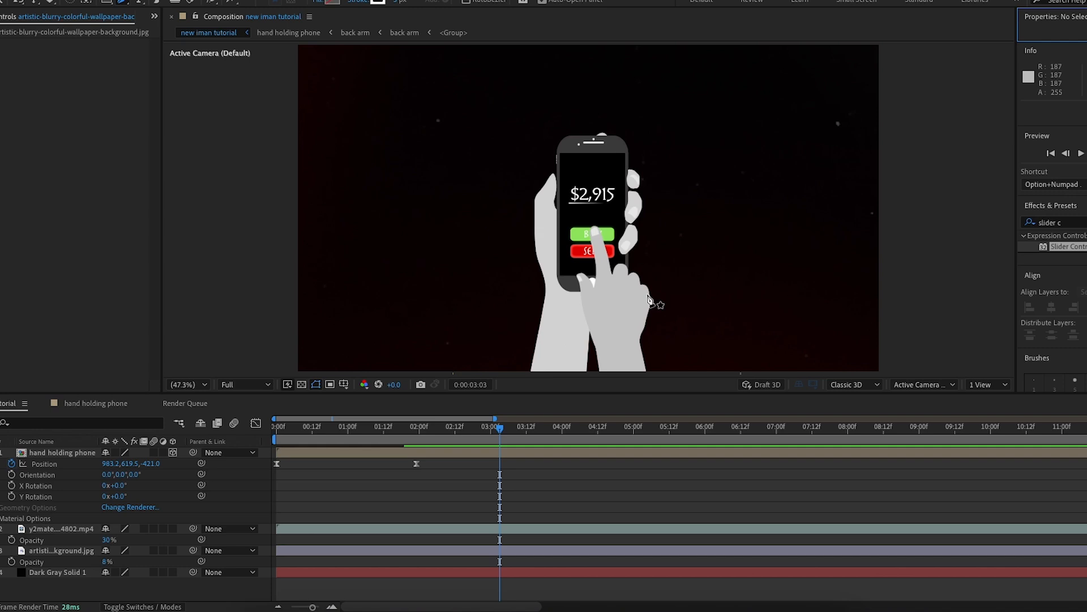
left_click(646, 297)
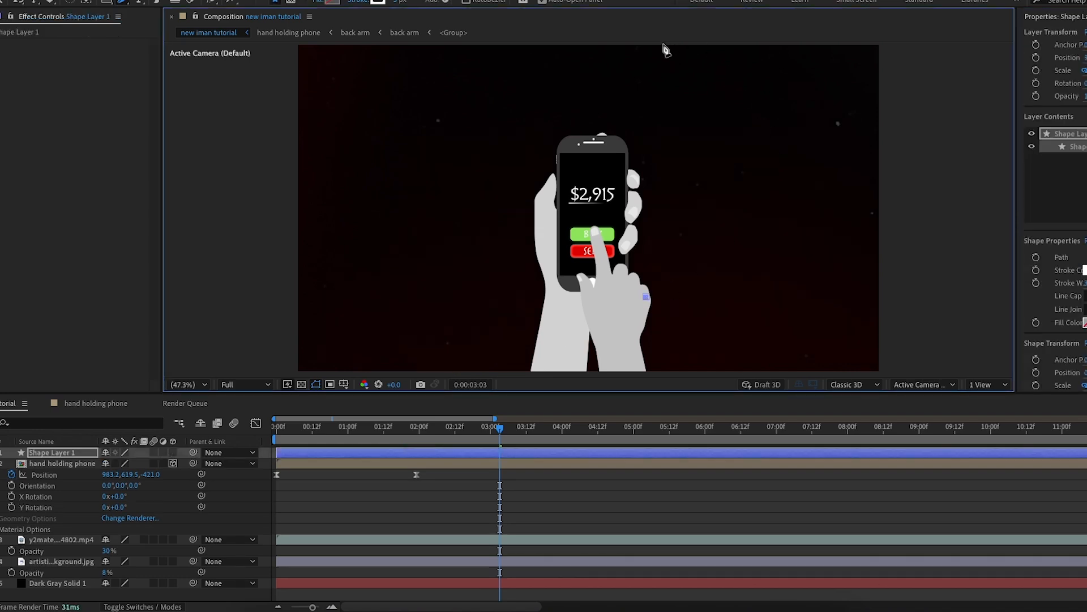
left_click_drag(664, 44, 752, 118)
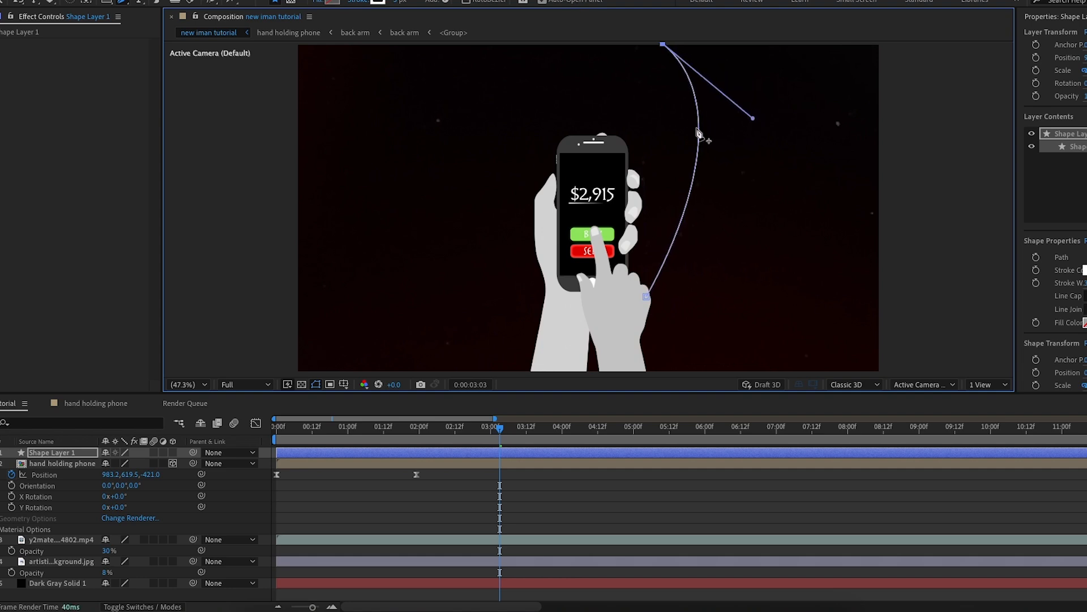
key("comma")
key("comma")
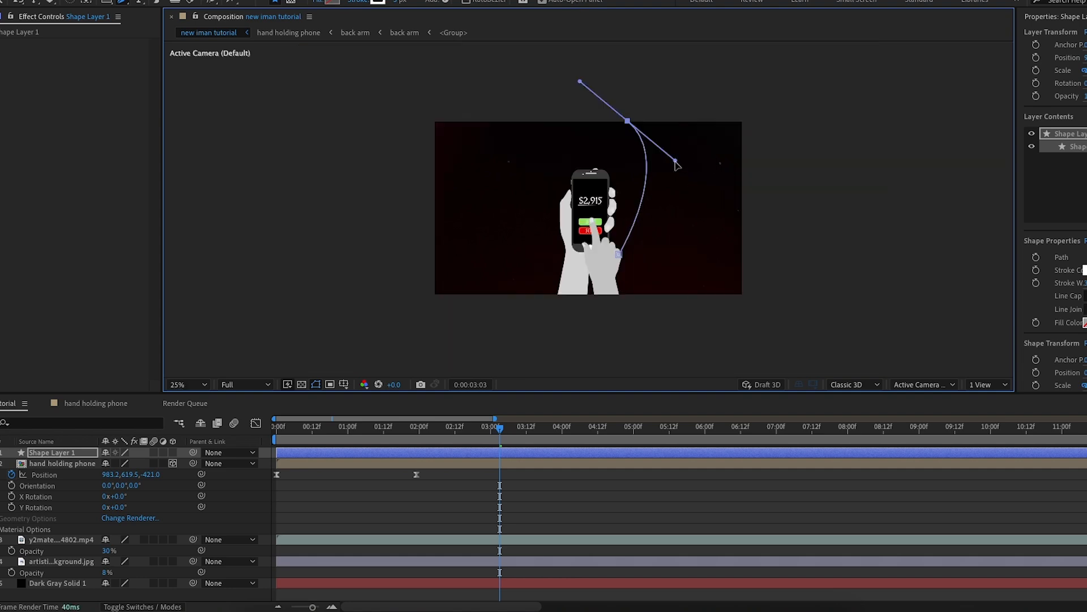
left_click_drag(677, 164, 681, 162)
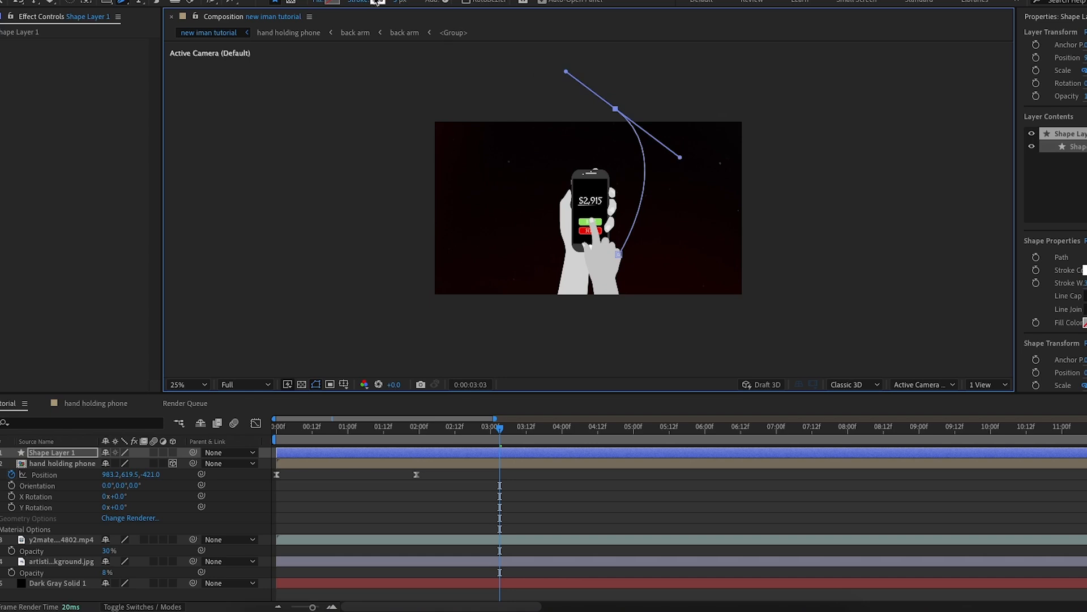
- Thicken the curved path's white stroke and shift its lower end point slightly toward the tapping hand
left_click_drag(399, 2, 444, 3)
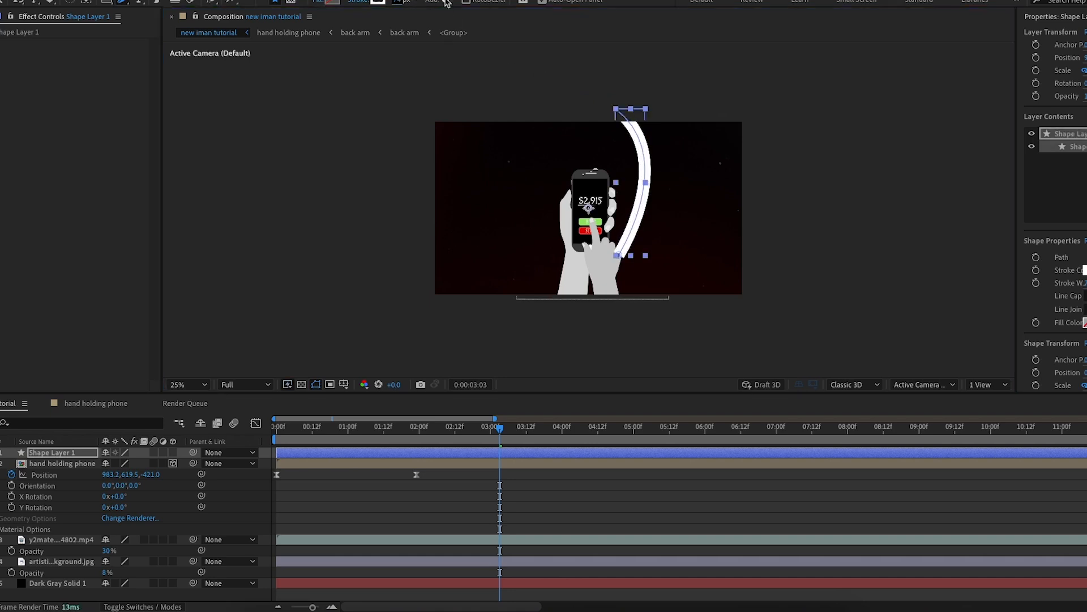
left_click(619, 255)
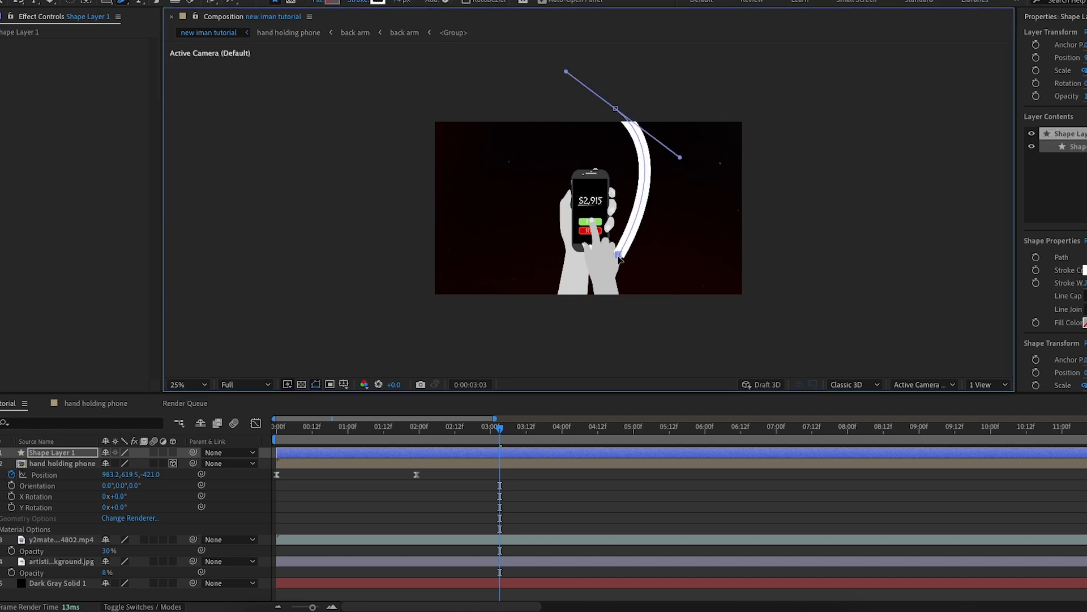
left_click_drag(619, 255, 615, 255)
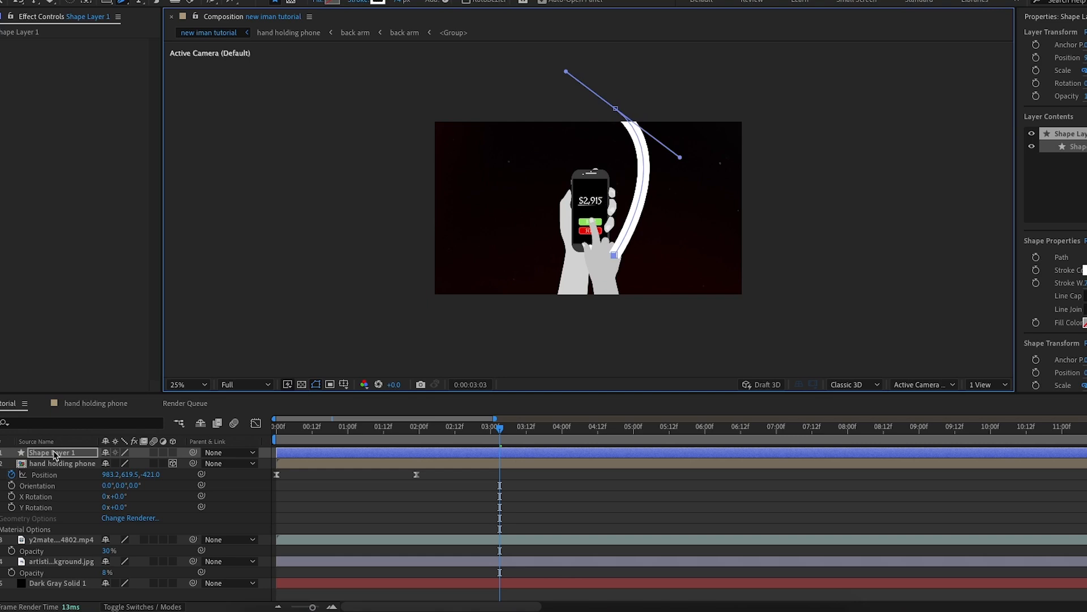
- Move Shape Layer 1 directly beneath the hand holding phone layer so the curve sits behind the hand
left_click_drag(54, 455, 66, 528)
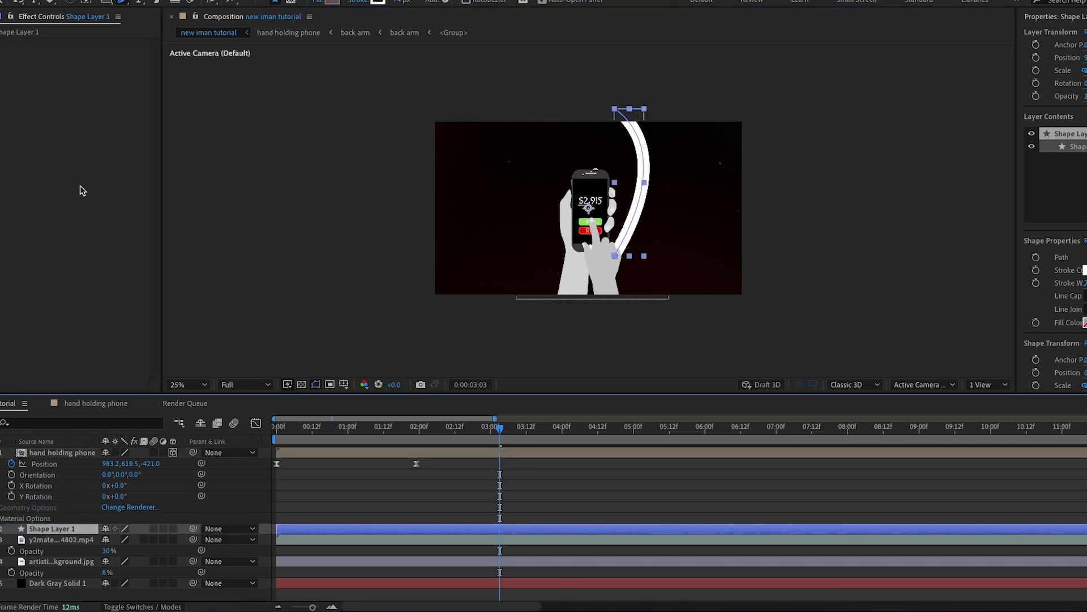
key("v")
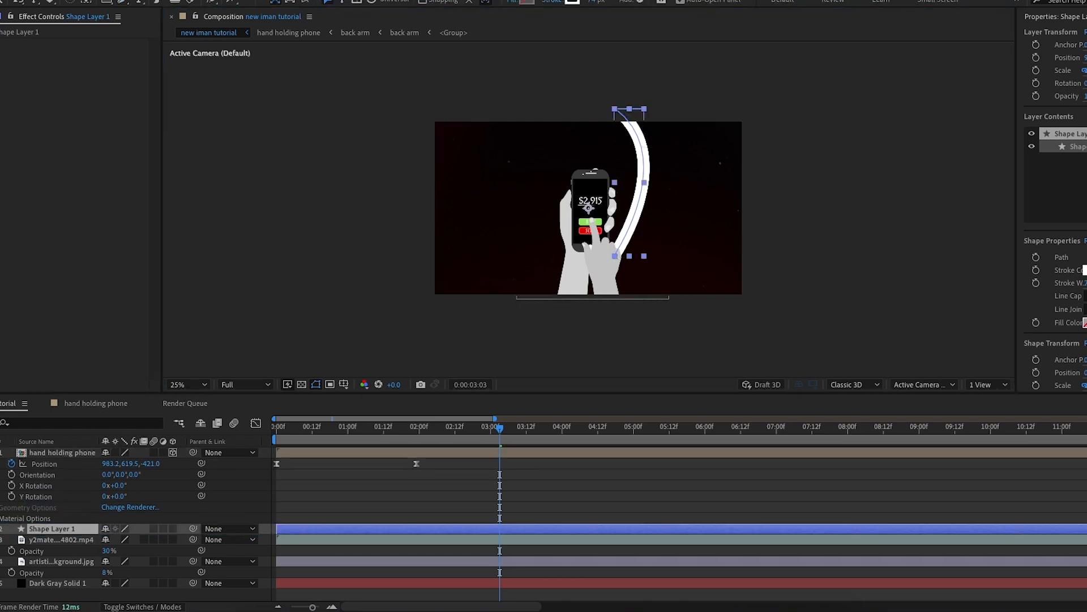
key("period")
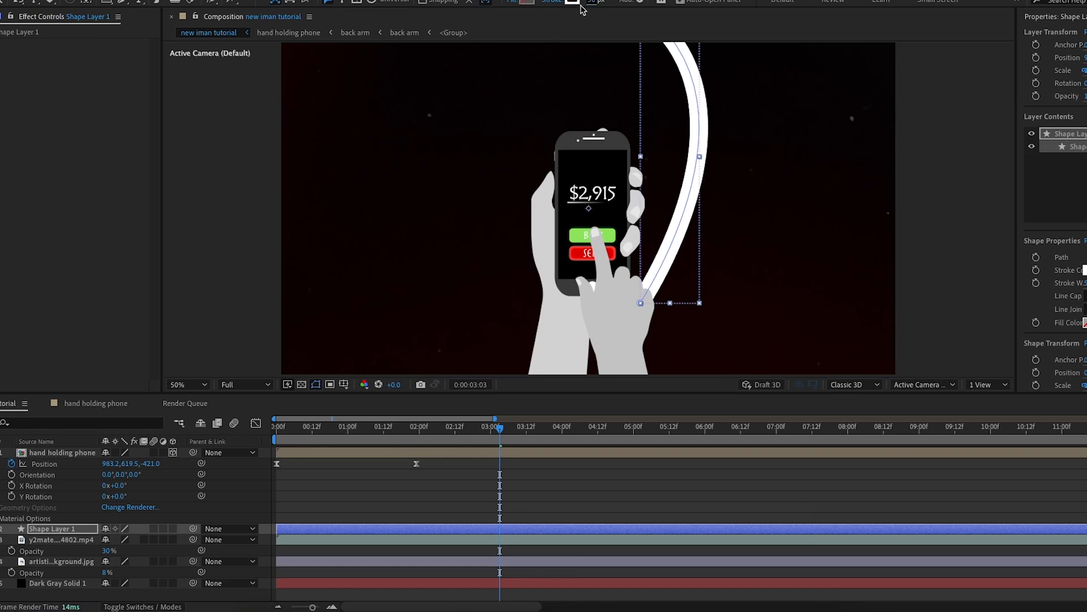
- Search the effects for "gradi" and apply Gradient Ramp to Shape Layer 1
left_click(785, 230)
left_click_drag(1079, 294, 1015, 294)
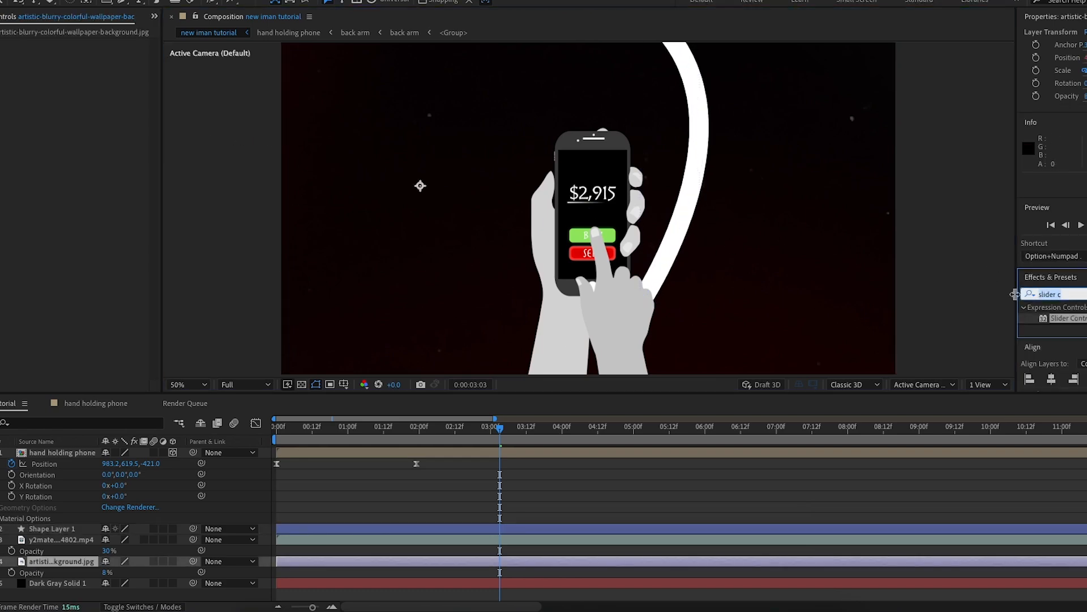
key("BackSpace")
type("gradi")
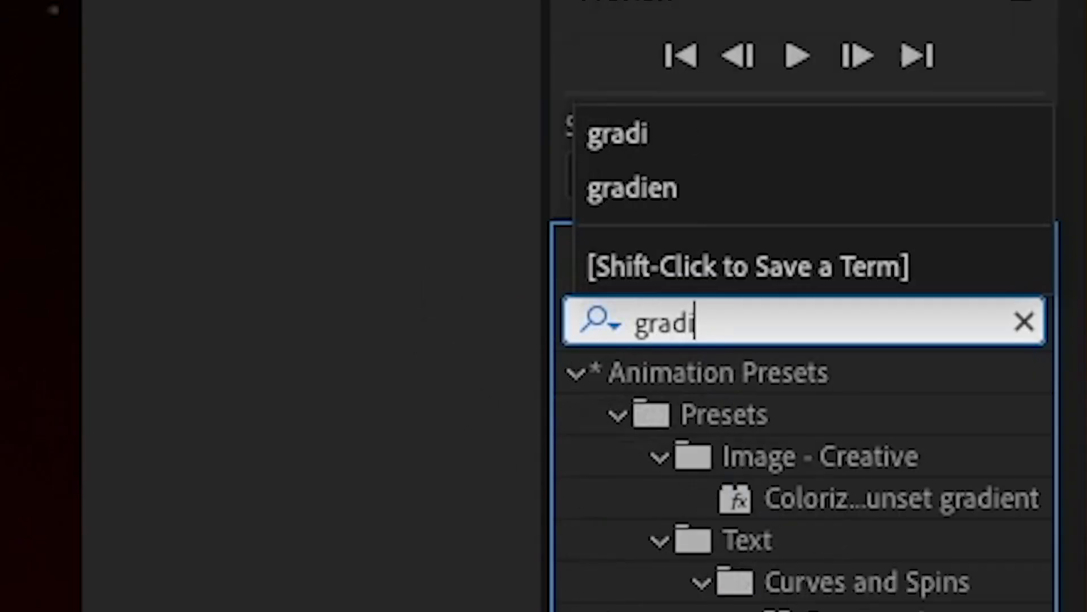
left_click(840, 357)
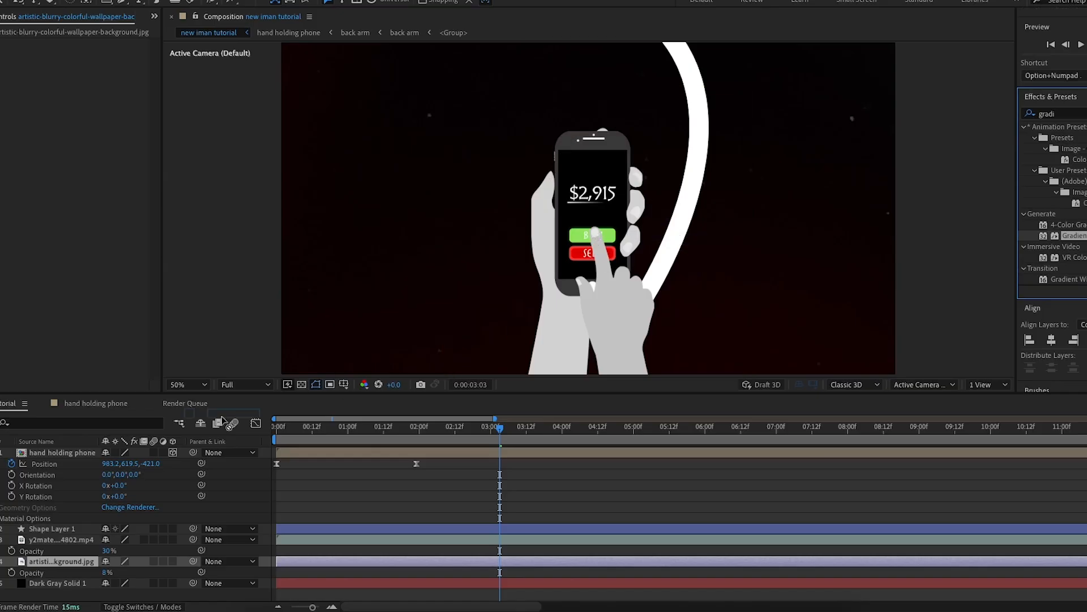
left_click_drag(222, 422, 64, 530)
- Place the Gradient Ramp's start point at 1236, 4 on the curve's upper end and its end point at 1160, 764 near the hand
scroll(586, 127, "down", 2)
left_click_drag(588, 122, 633, 123)
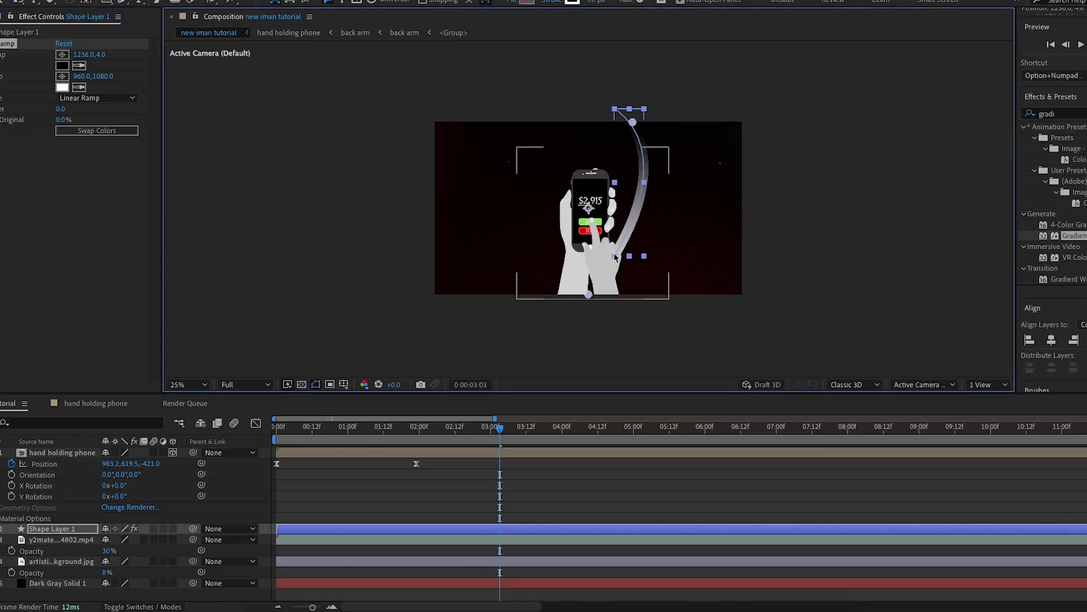
left_click_drag(588, 296, 621, 244)
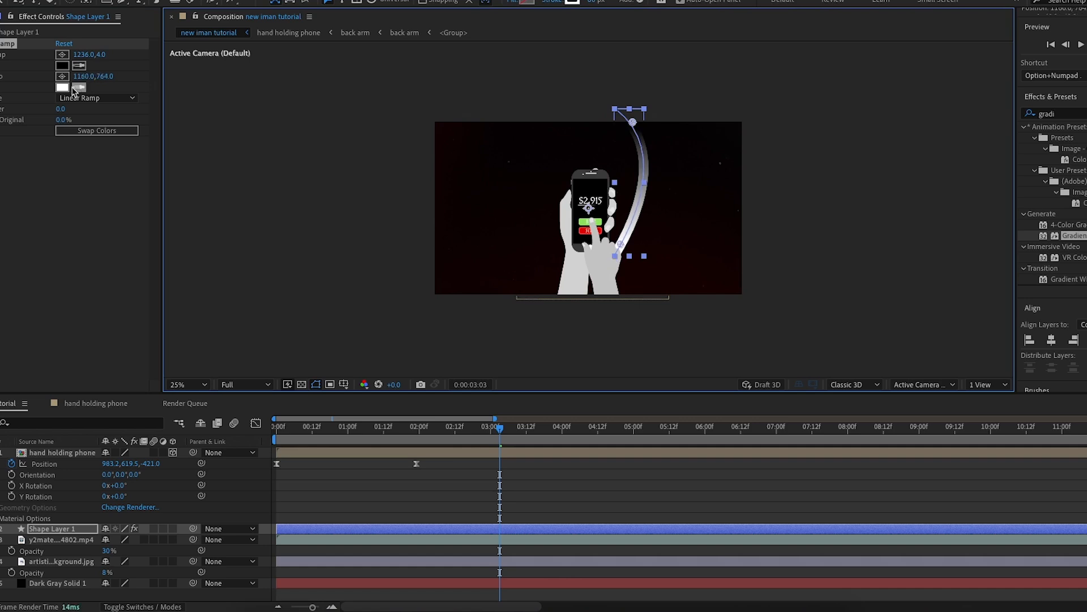
- Set the Gradient Ramp's end color to 000000 and its start color to FF0000
left_click(63, 87)
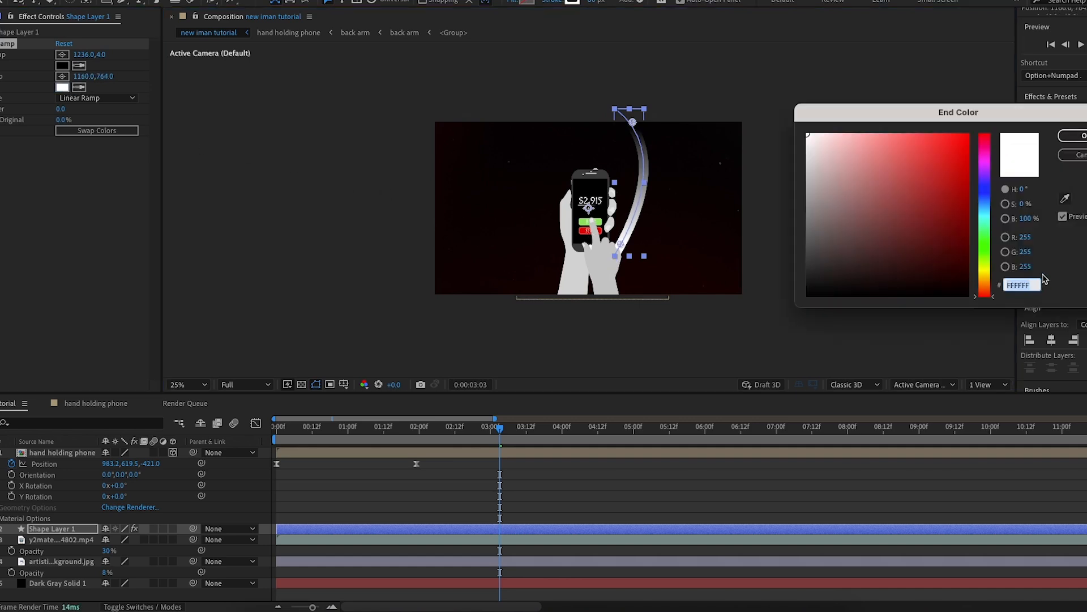
type("000000")
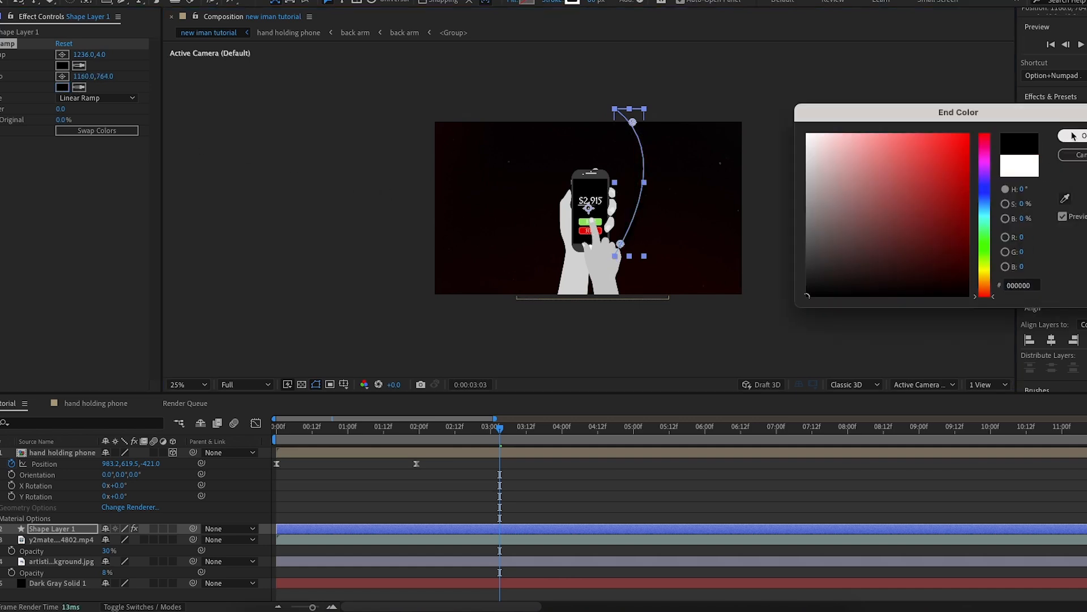
left_click(1074, 136)
left_click(62, 65)
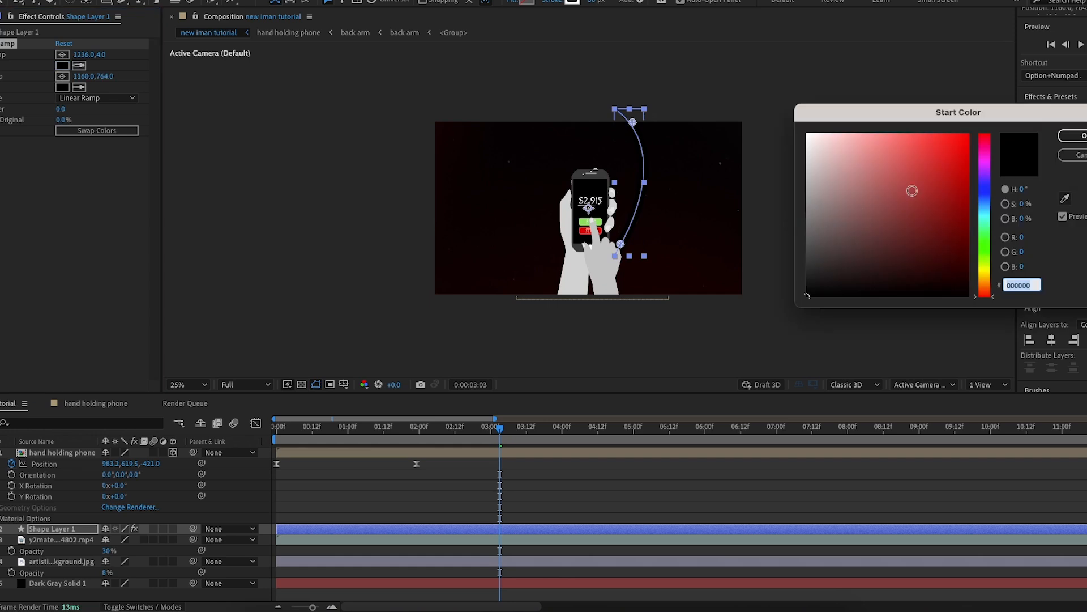
type("ff0000")
left_click(1073, 136)
key("period")
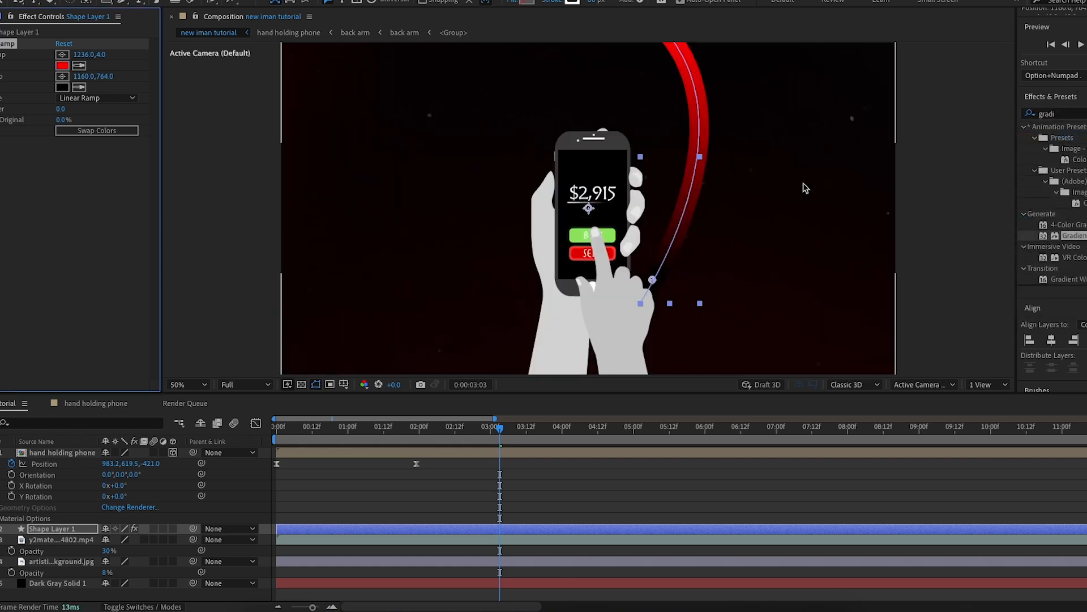
- Darken the Gradient Ramp's start color to a deeper red
left_click(62, 65)
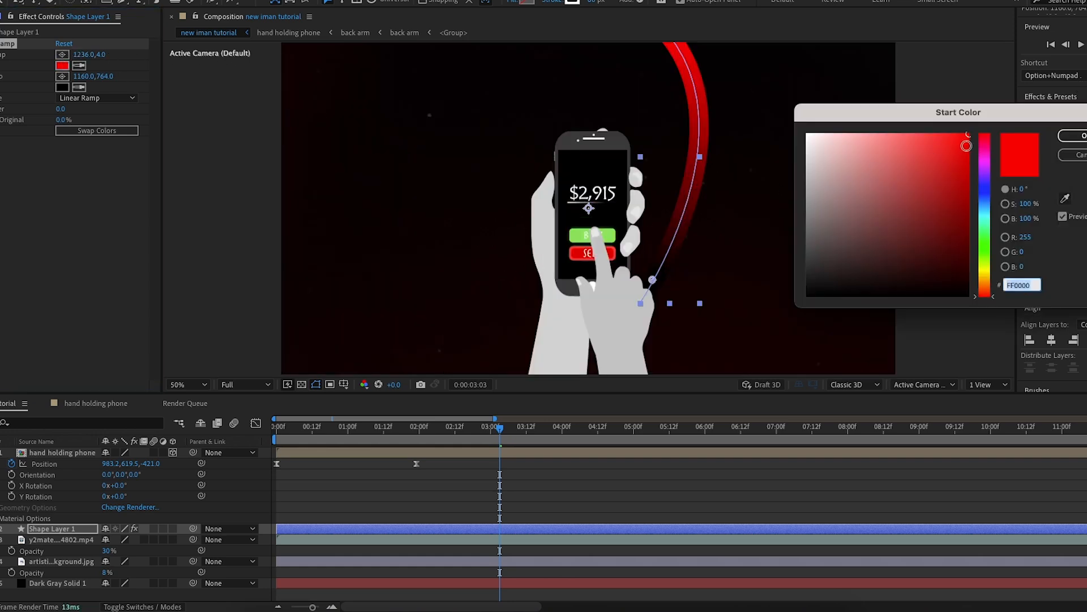
left_click_drag(966, 145, 974, 153)
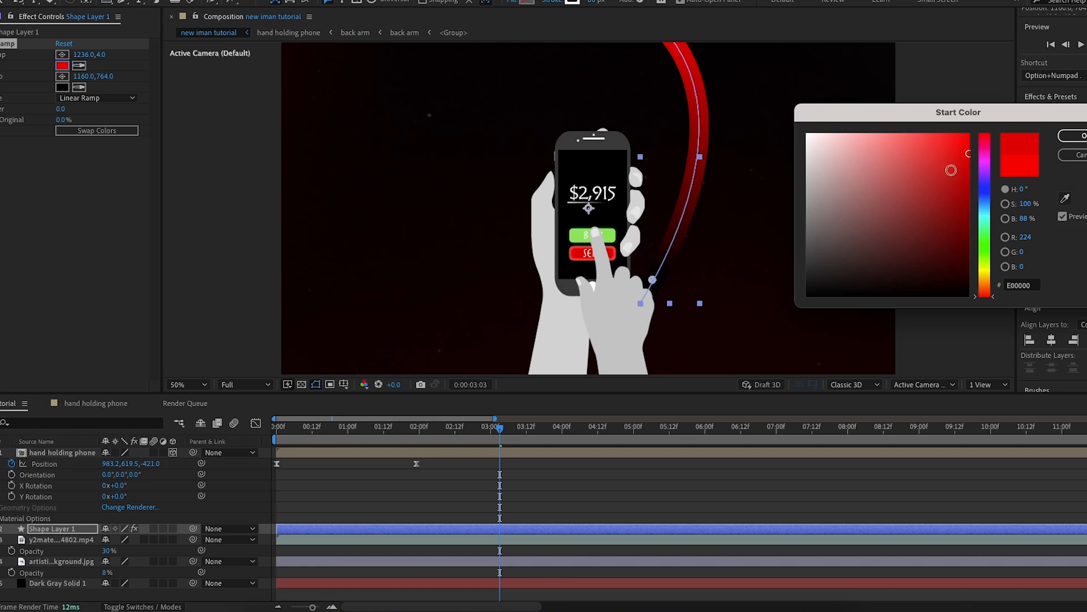
left_click(1075, 136)
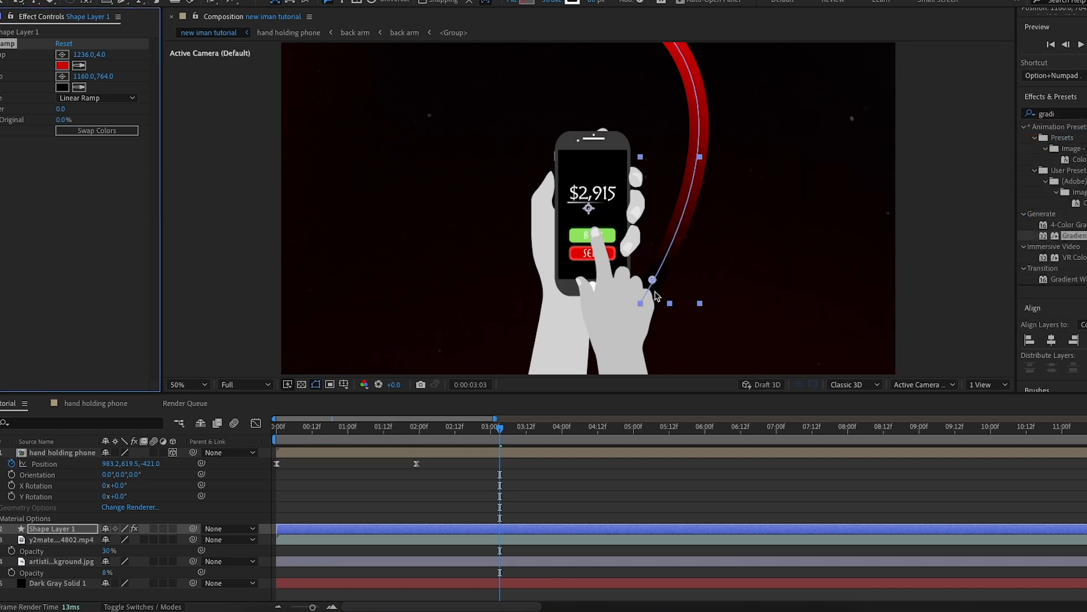
- Move the Gradient Ramp's end point to 1166, 762 and change its end color to the near-black red 170909
left_click_drag(653, 280, 655, 279)
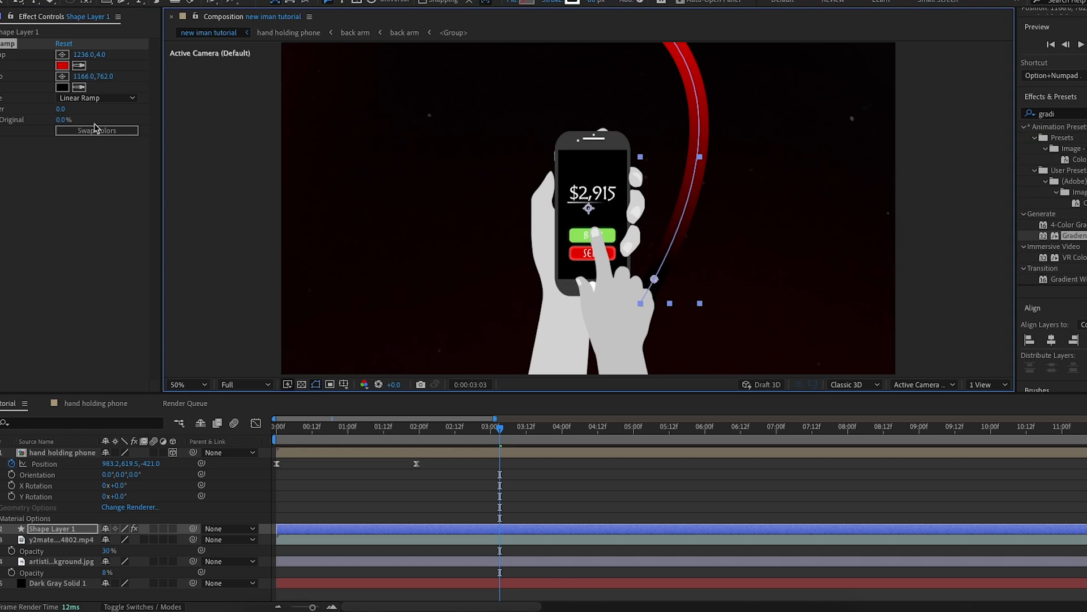
left_click(62, 87)
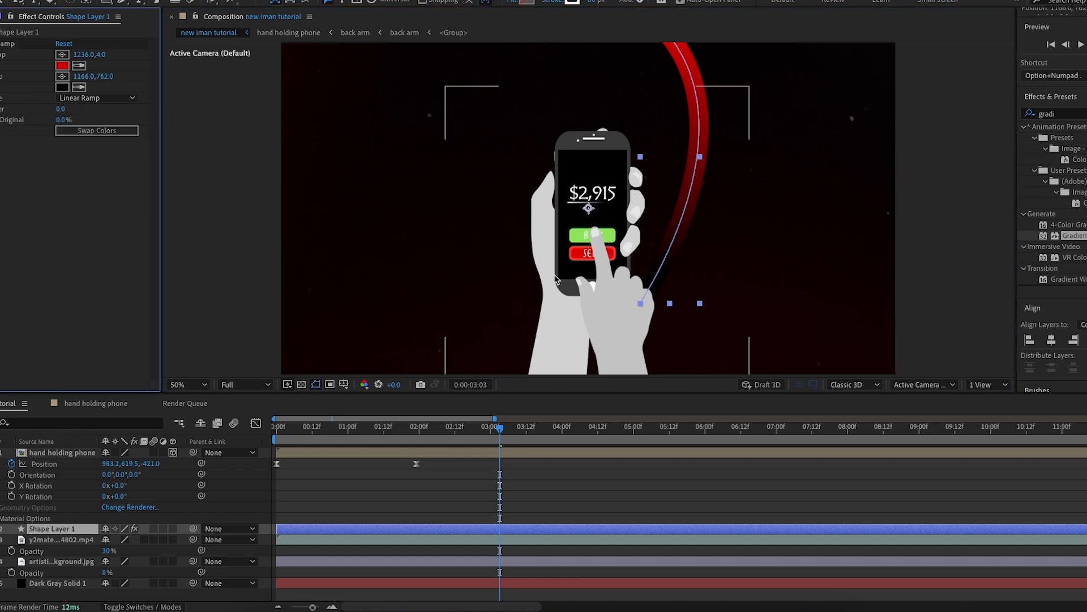
mouse_move(813, 284)
left_mouse_down()
mouse_move(794, 271)
mouse_move(791, 292)
mouse_move(904, 281)
left_mouse_up()
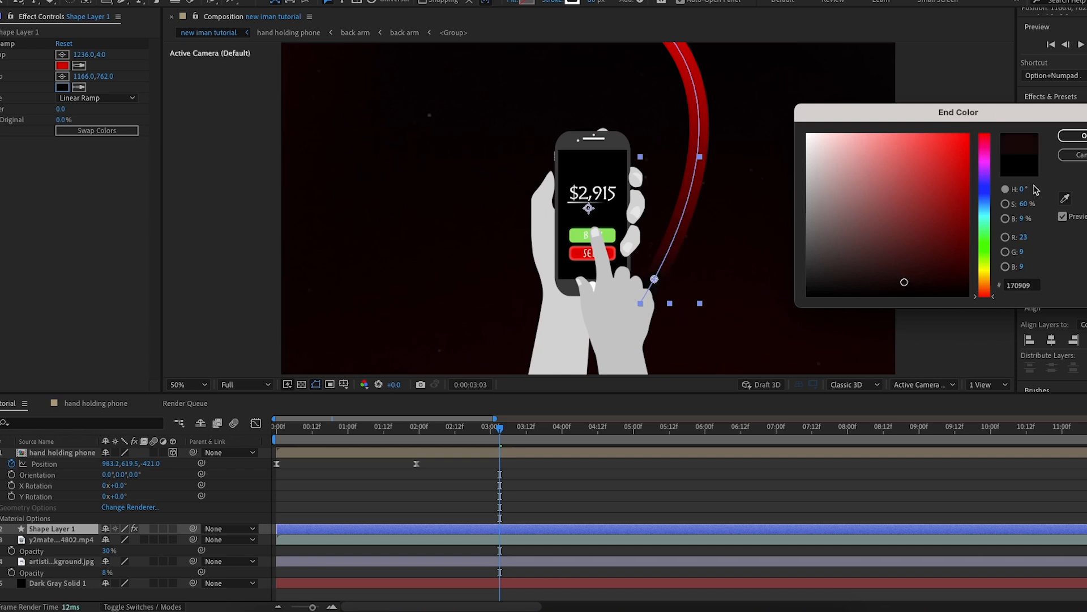
left_click(1072, 136)
- Zoom out and reshape the curve's path so it bows slightly wider beside the hand
key("comma")
key("comma")
left_click_drag(677, 164, 690, 176)
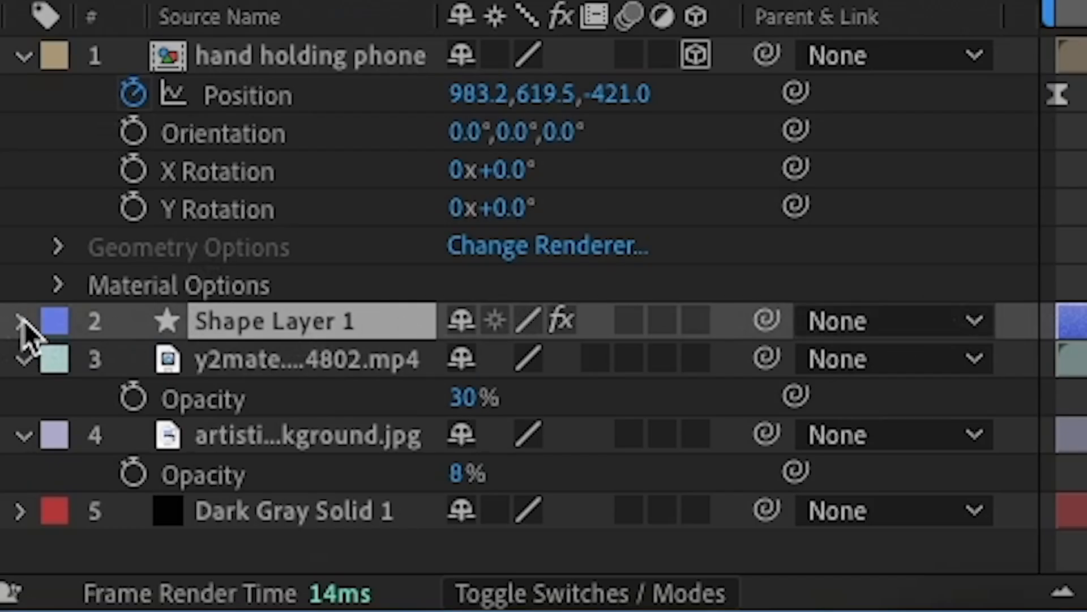
- Add Trim Paths to Shape Layer 1 and expand its properties
left_click(0, 528)
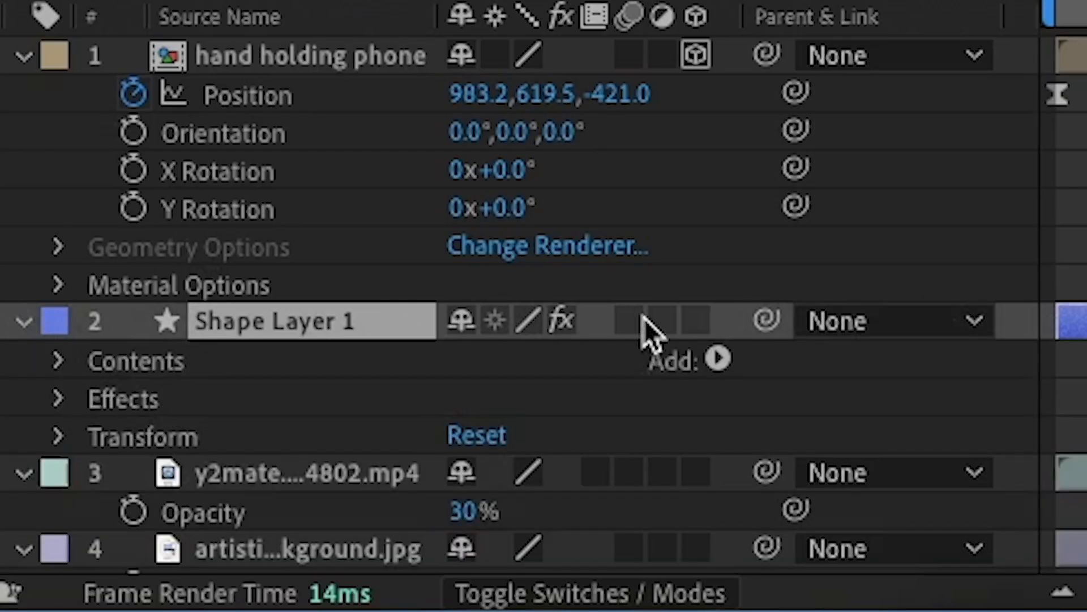
left_click(718, 358)
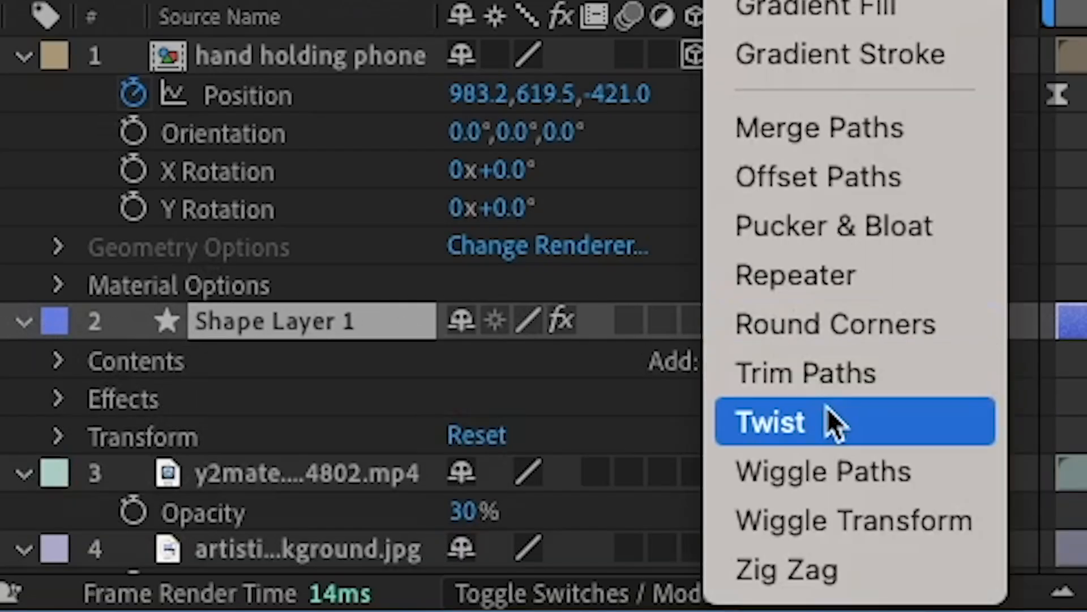
left_click(827, 374)
left_click(96, 435)
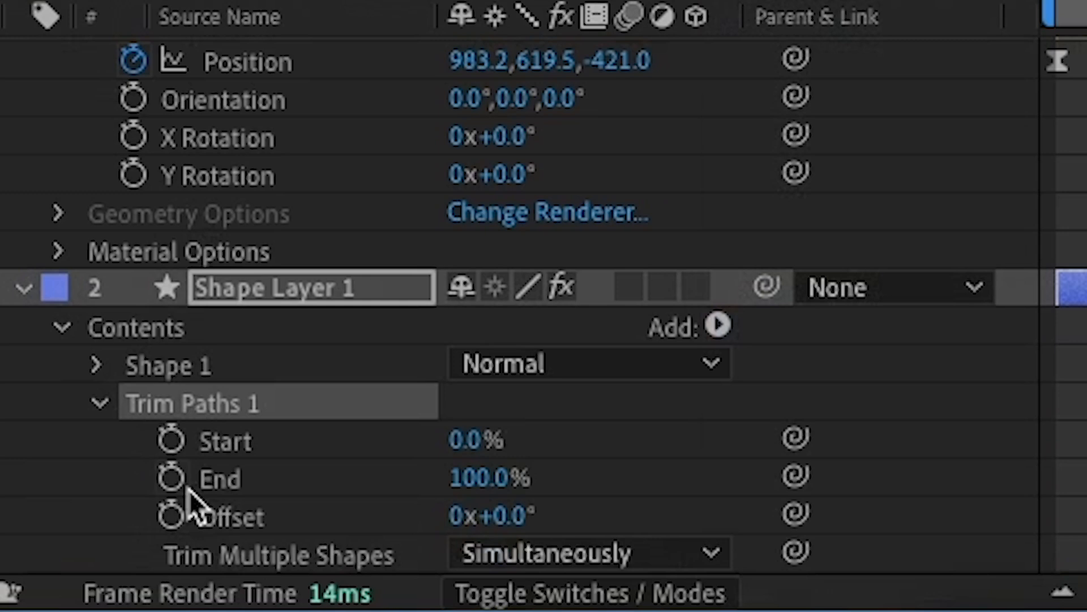
- Keyframe the Trim Paths End value from 0% at about 0:00:03:03 to 100% at 0:00:05:02
left_click(171, 479)
left_click_drag(479, 477, 93, 488)
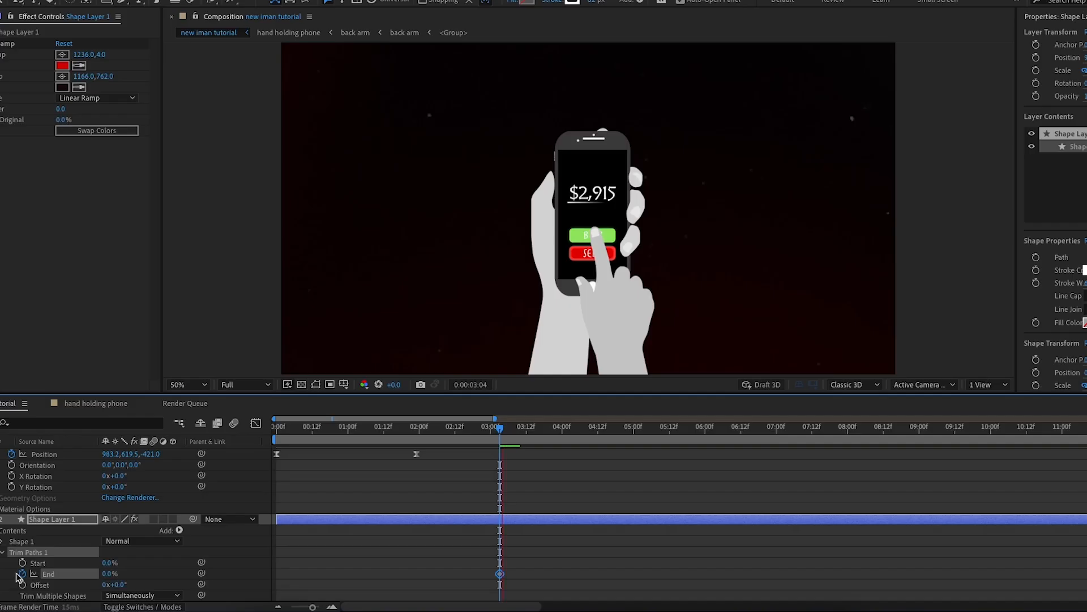
key("space")
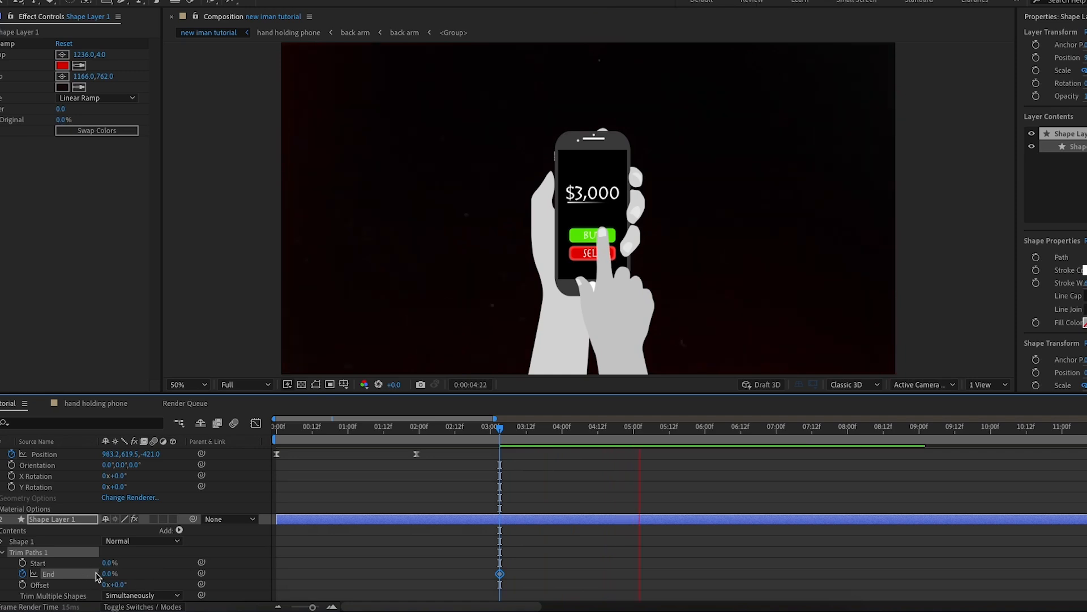
left_click_drag(108, 574, 710, 578)
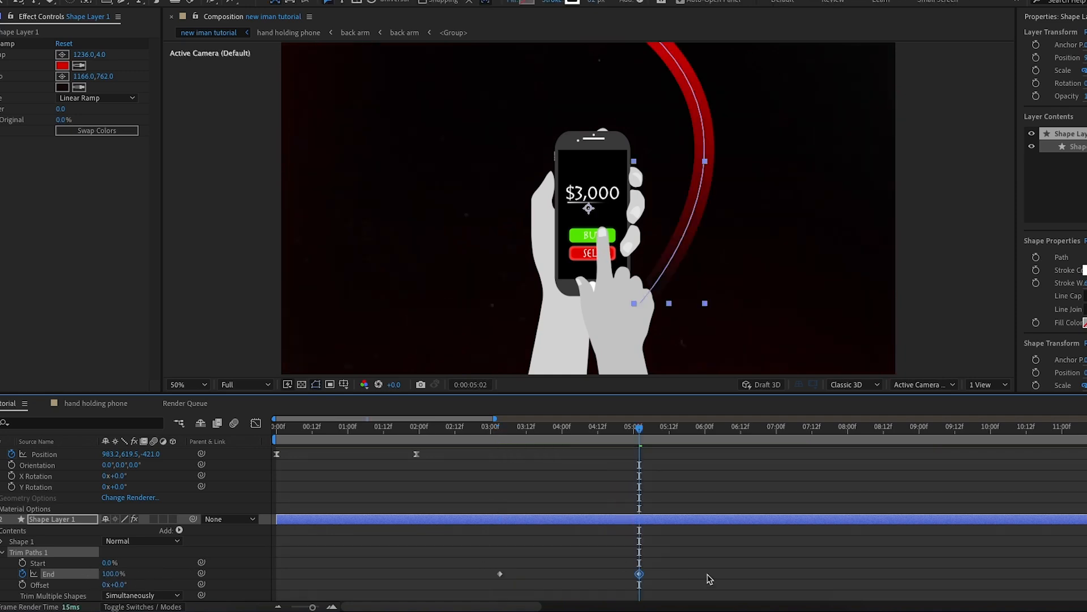
- Apply Easy Ease to both Trim Paths End keyframes, sharpen their speed graph to peak midway, and preview the curve's growth
left_click_drag(709, 577, 496, 589)
key("F9")
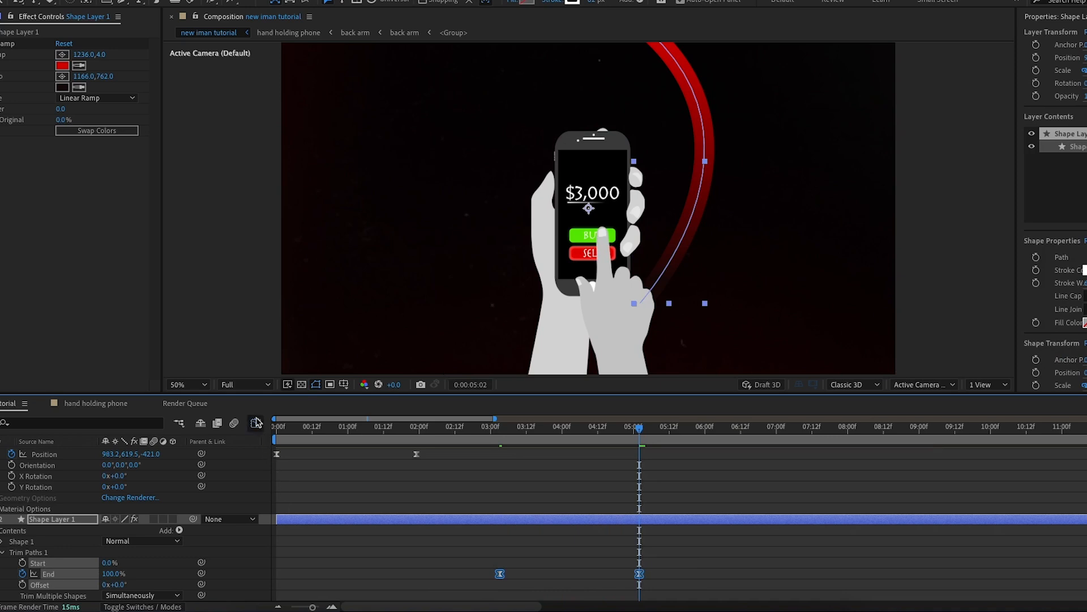
left_click(256, 423)
left_click_drag(640, 429, 571, 441)
left_click_drag(616, 572, 588, 573)
left_click_drag(523, 572, 552, 572)
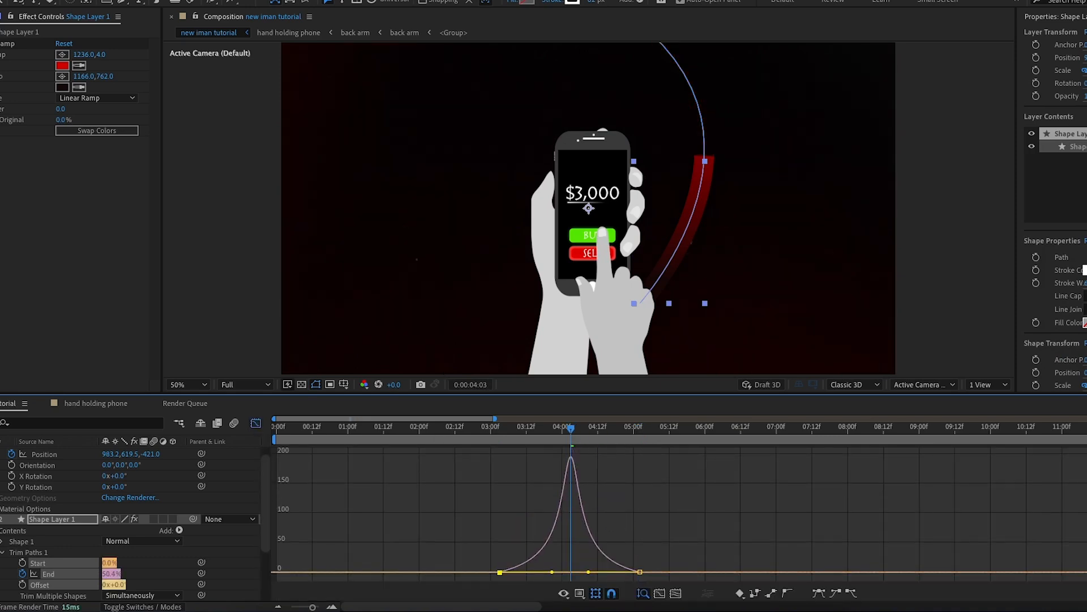
left_click(449, 428)
key("space")
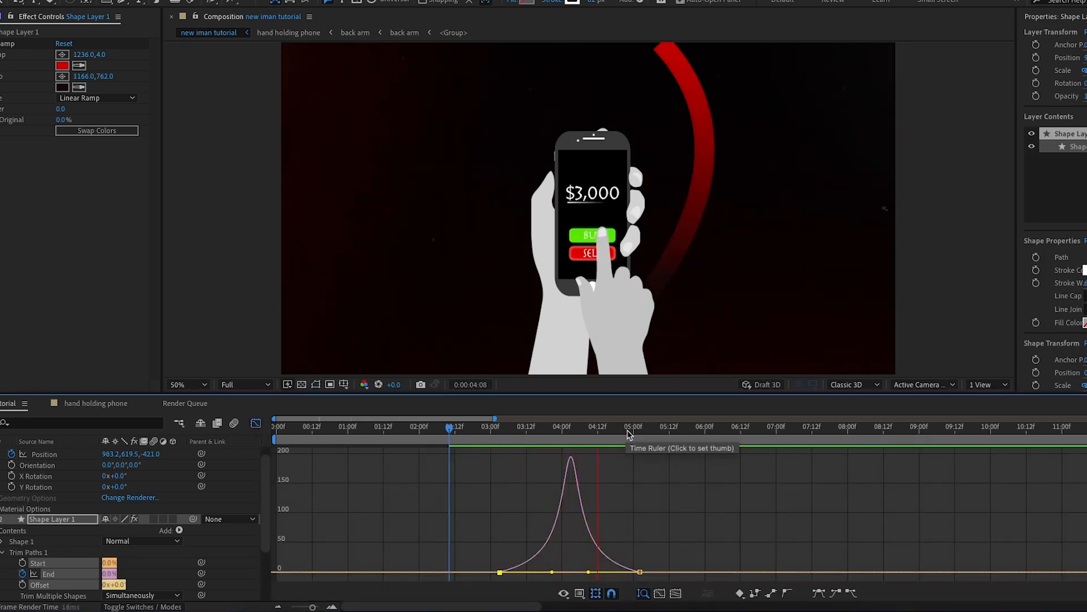
key("space")
- Move the last Trim Paths End keyframe about five frames later to slow the curve's growth, and preview it
left_click(256, 423)
left_click(638, 547)
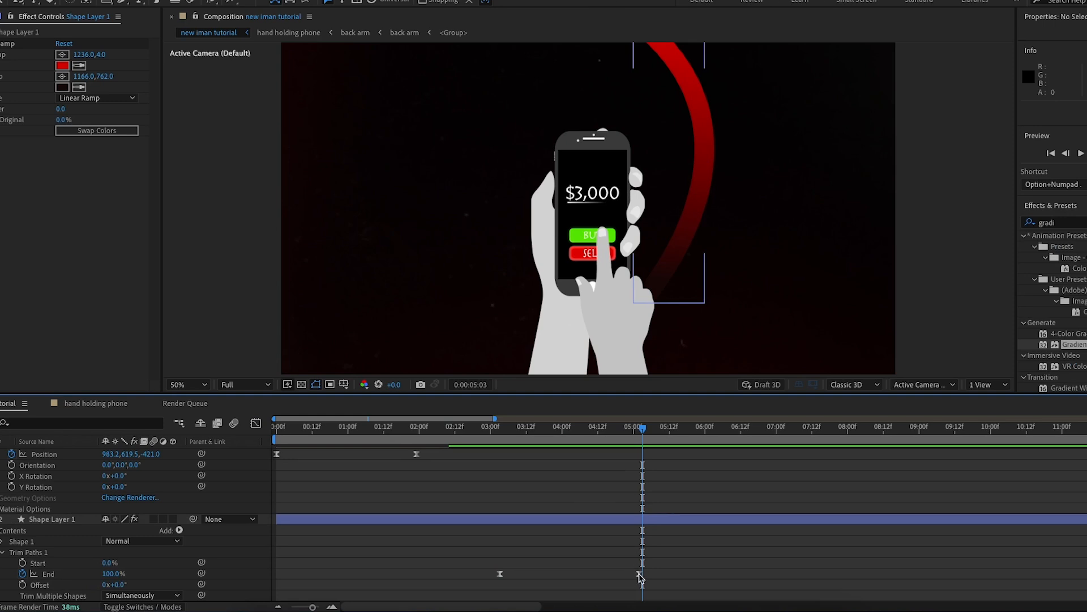
left_click_drag(639, 574, 655, 574)
left_click_drag(642, 430, 514, 437)
key("space")
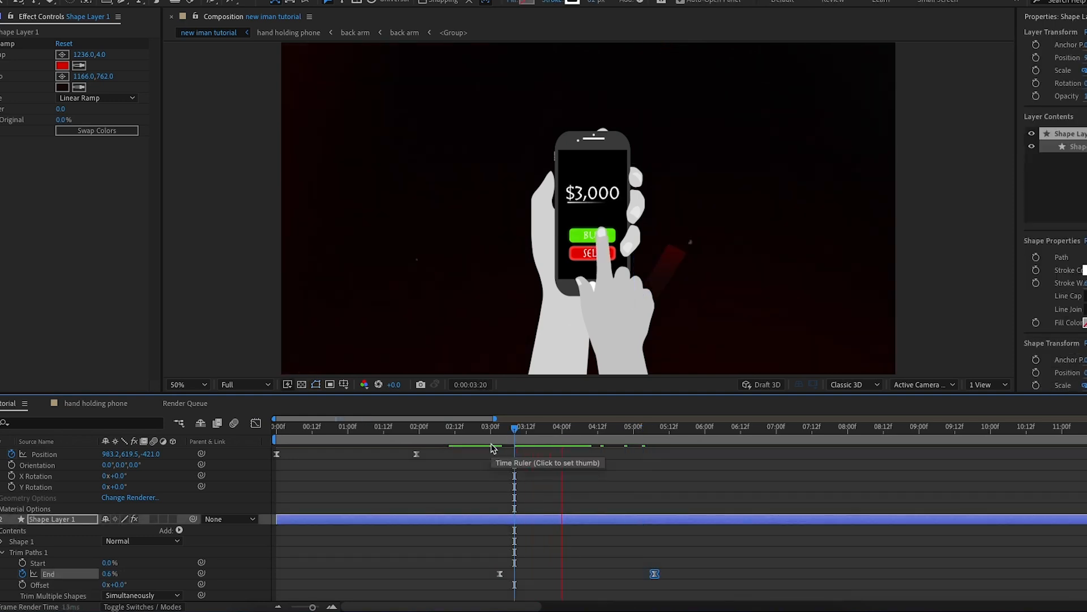
key("space")
- Fine-tune the speed graph of the Trim Paths End keyframes by slightly extending the last keyframe's easing influence
left_click_drag(683, 559, 486, 577)
left_click(256, 423)
left_click_drag(648, 444, 581, 445)
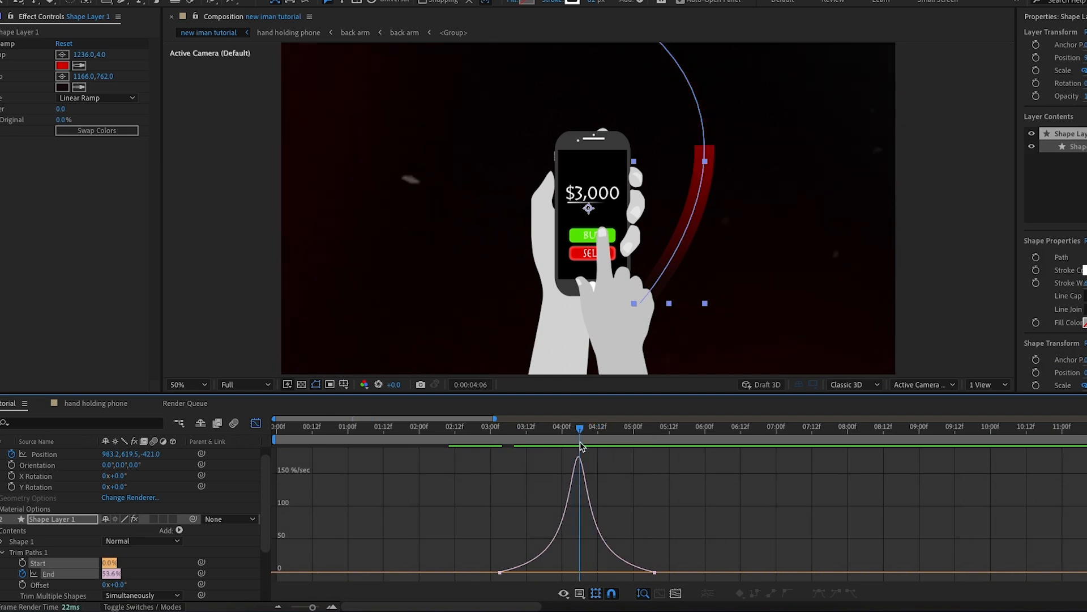
left_click(655, 572)
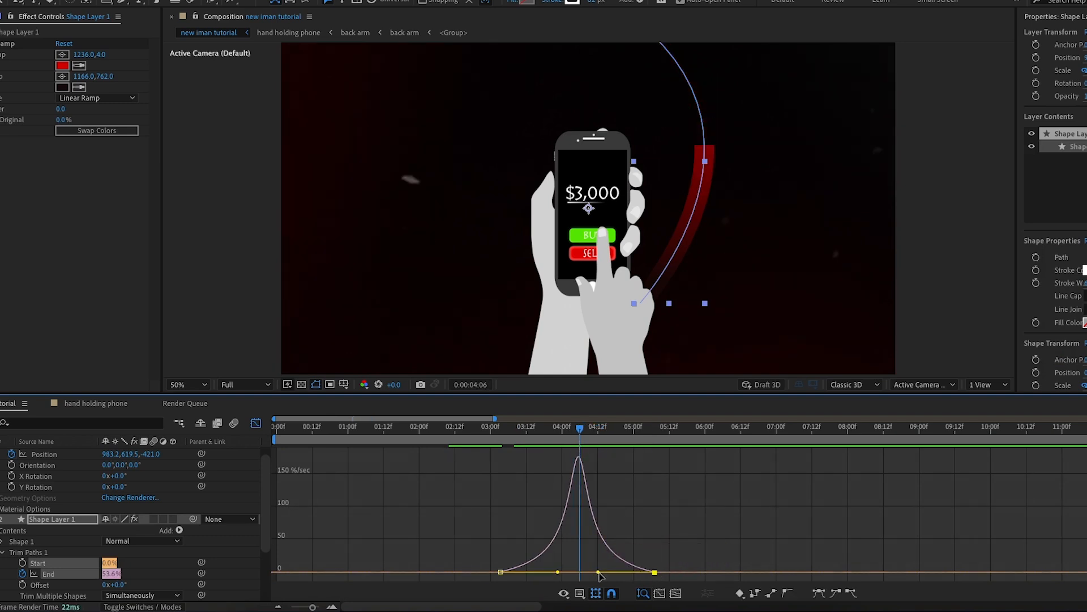
left_click_drag(598, 575, 596, 572)
- Shift both Trim Paths End keyframes earlier so the curve starts growing at about 0:00:02:23
left_click(501, 441)
left_click_drag(501, 442, 498, 442)
left_click_drag(684, 559, 487, 575)
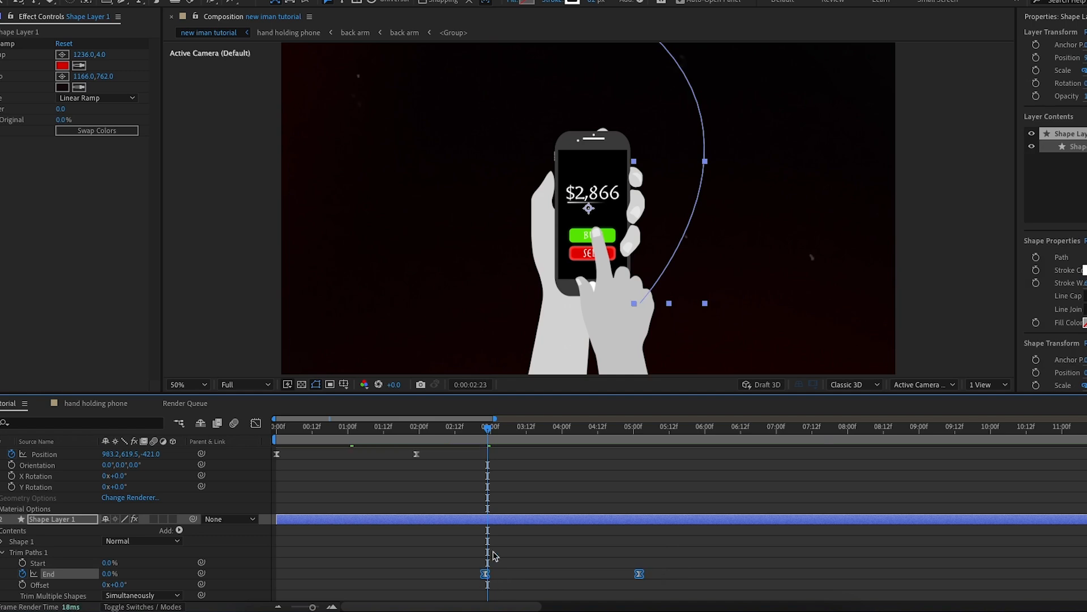
- Shift both Trim Paths End keyframes of Shape Layer 1 earlier so they begin at about 2 seconds, and preview the animation
left_click_drag(506, 444, 452, 419)
key("space")
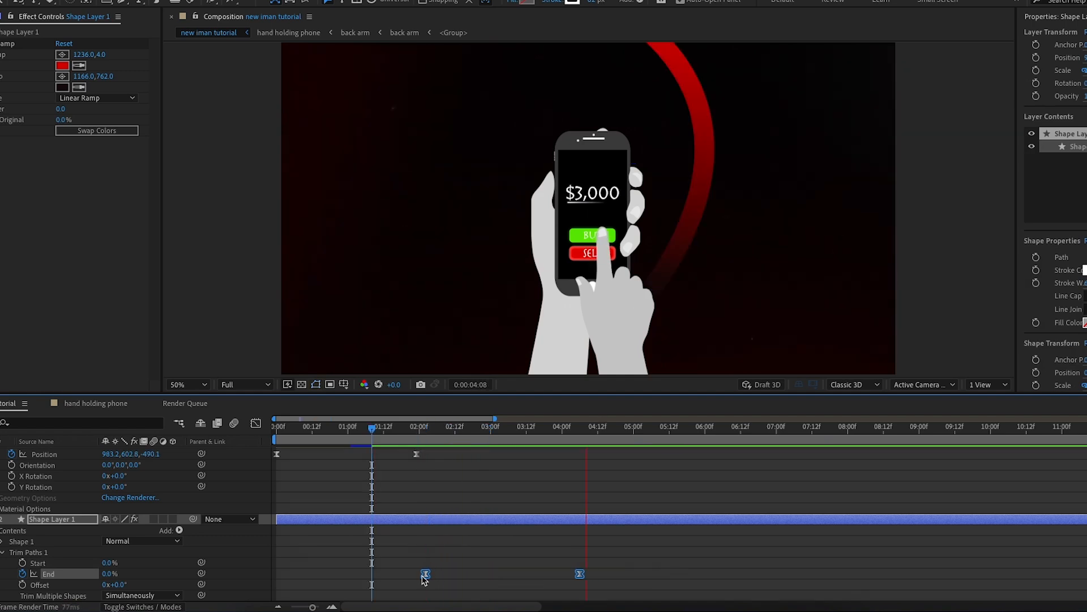
left_click_drag(425, 574, 422, 574)
key("space")
left_click(347, 426)
key("space")
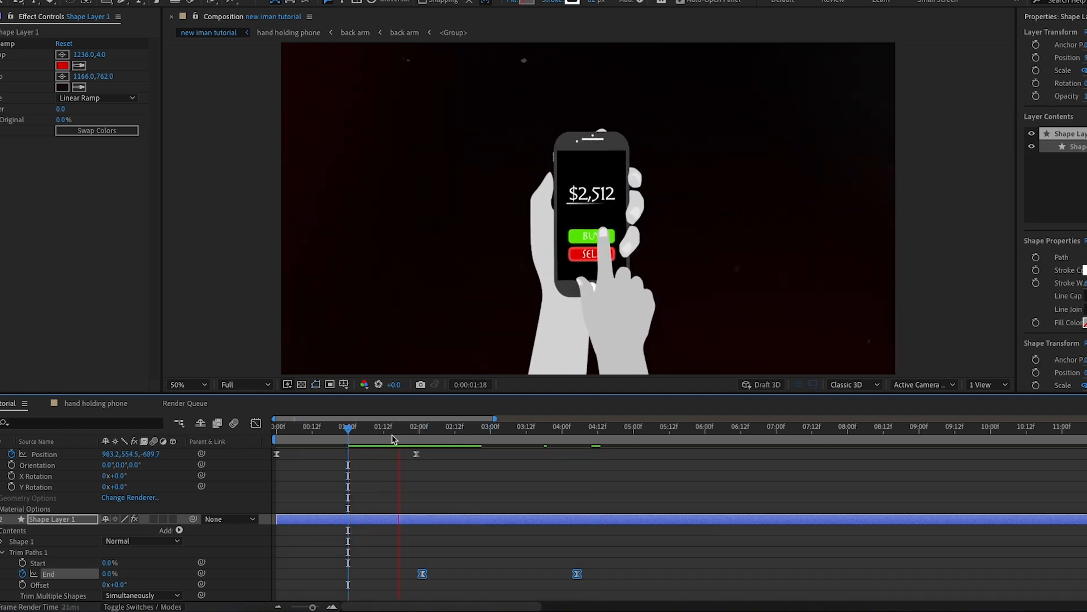
- Create a new adjustment layer and apply the Distort Transform effect to it
right_click(3, 439)
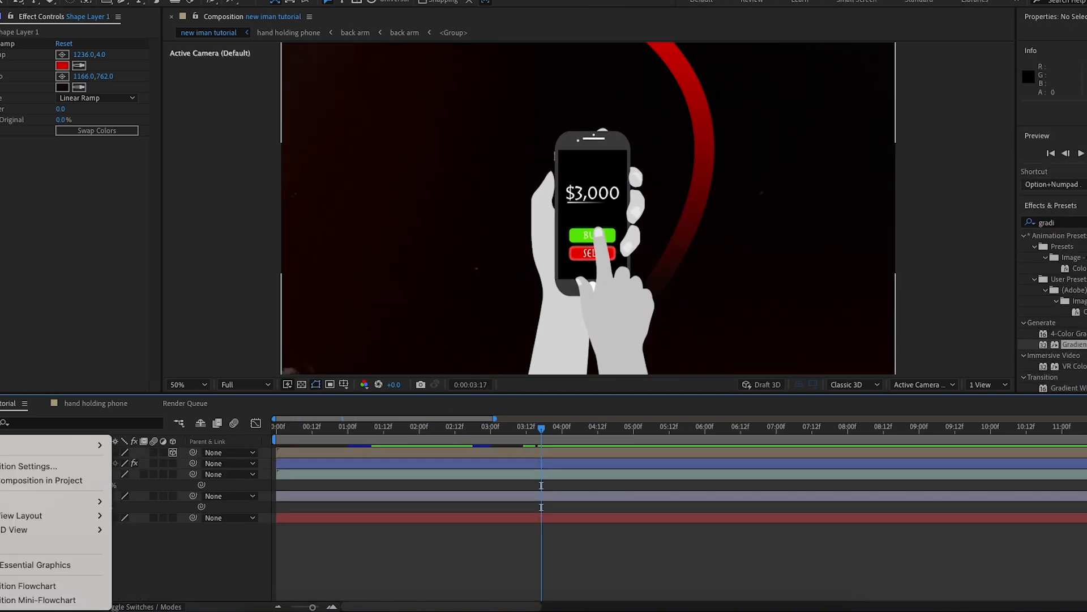
mouse_move(85, 444)
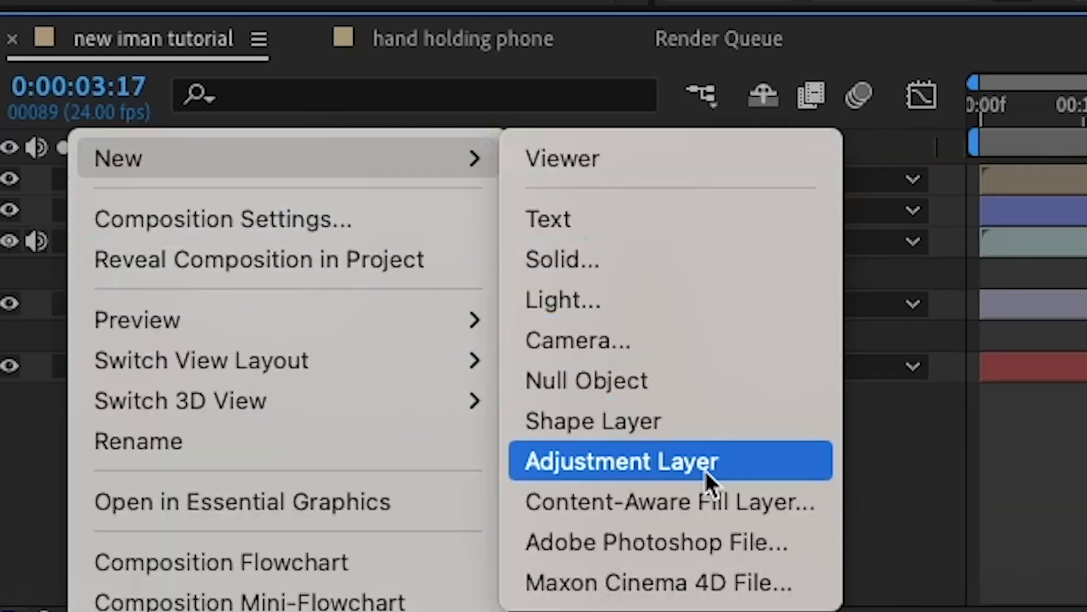
left_click(255, 544)
left_click(485, 262)
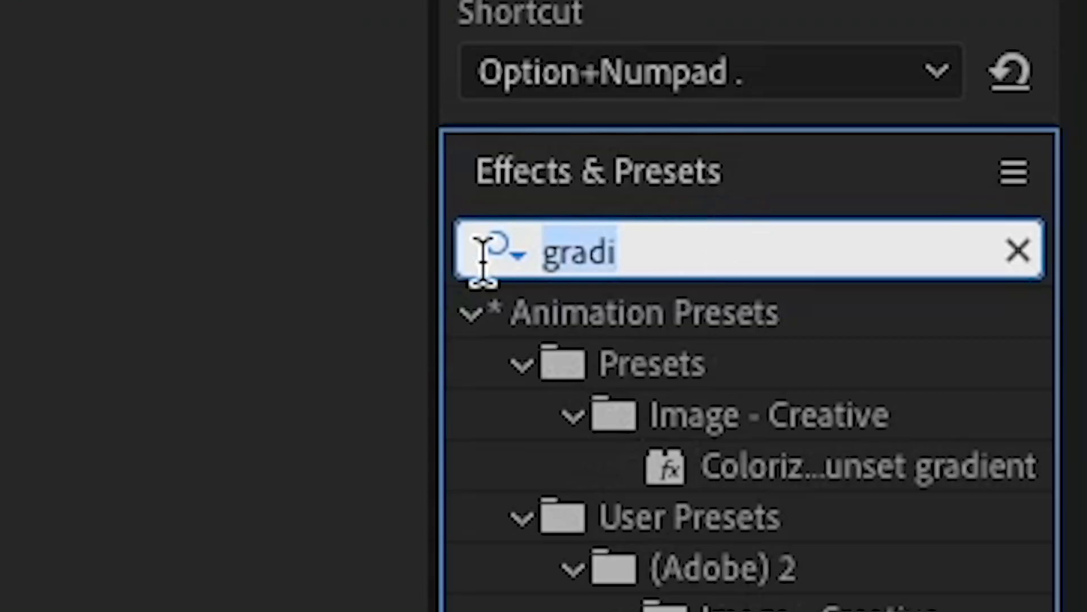
type("trans")
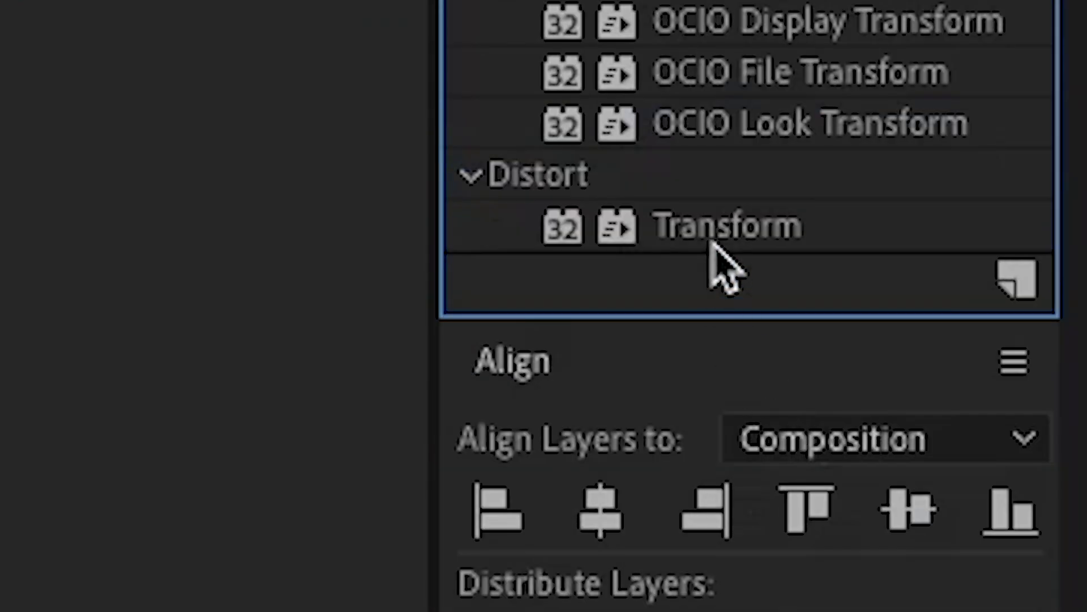
left_click_drag(722, 262, 113, 455)
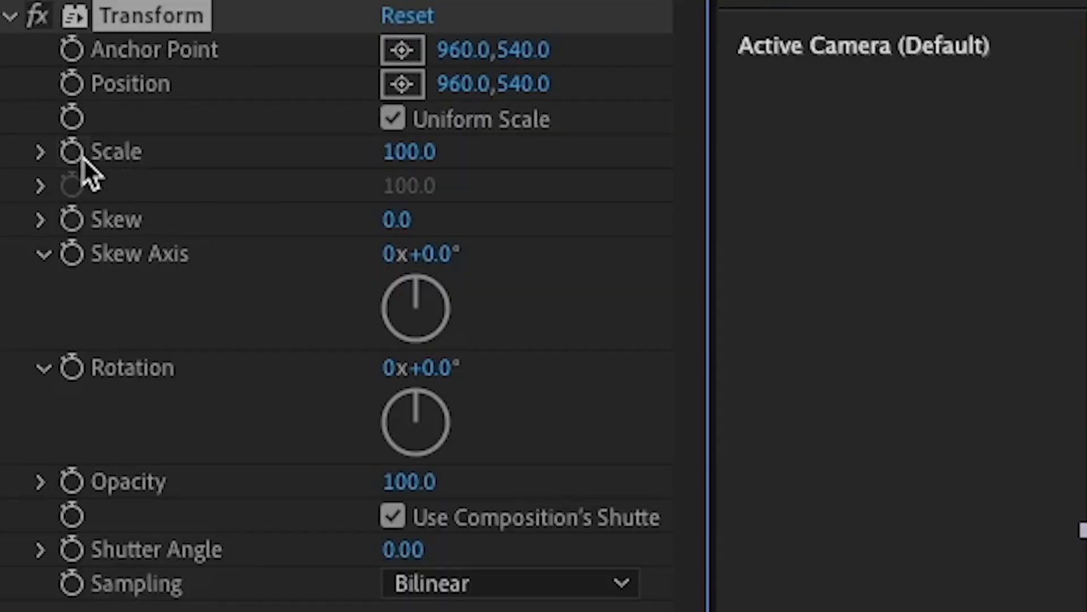
- Start keyframing the Transform effect's Scale, Rotation and Position at 0:00:03:17, and shift Position X to about 1385 at 0:00:06:00
left_click(73, 368)
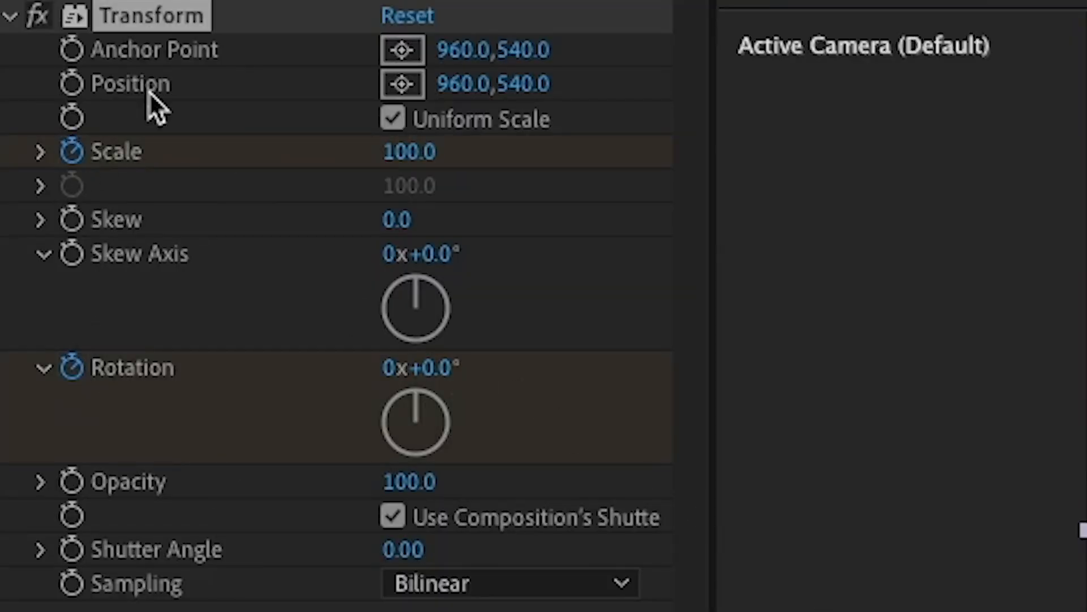
left_click(71, 84)
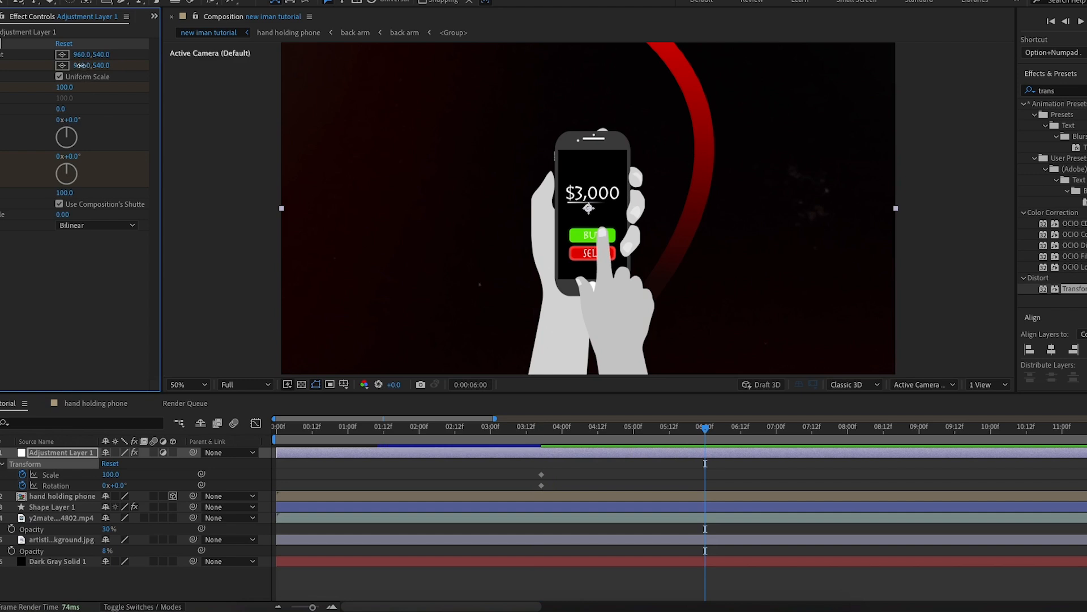
left_click_drag(462, 84, 491, 85)
left_click_drag(91, 65, 356, 69)
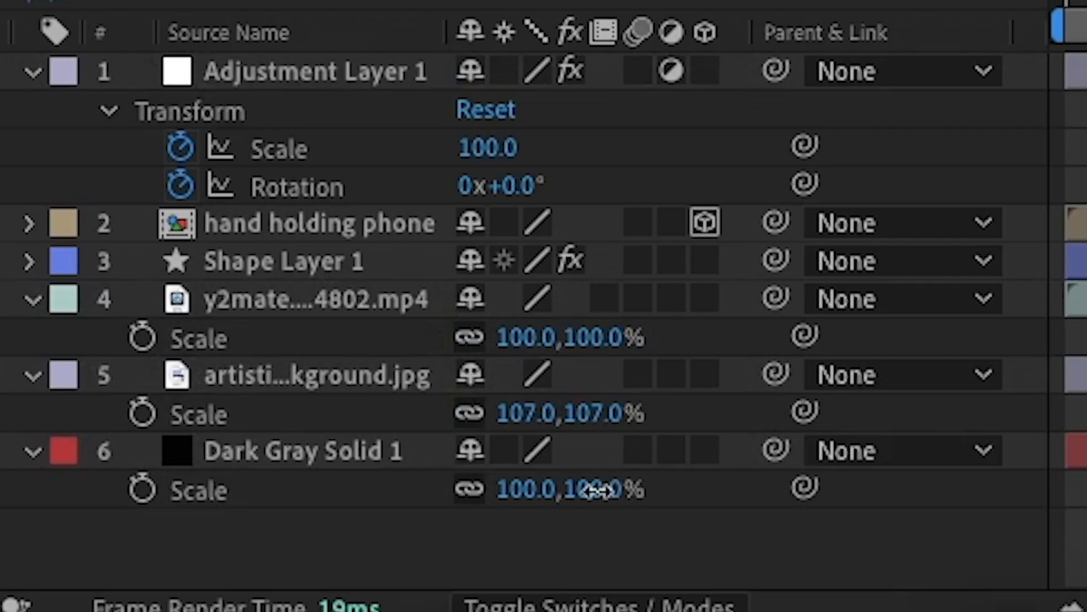
- Scale Dark Gray Solid 1 and the y2mate video layer to 122%, and set the adjustment layer's Transform Position to 1136, 540
left_click_drag(142, 572, 153, 572)
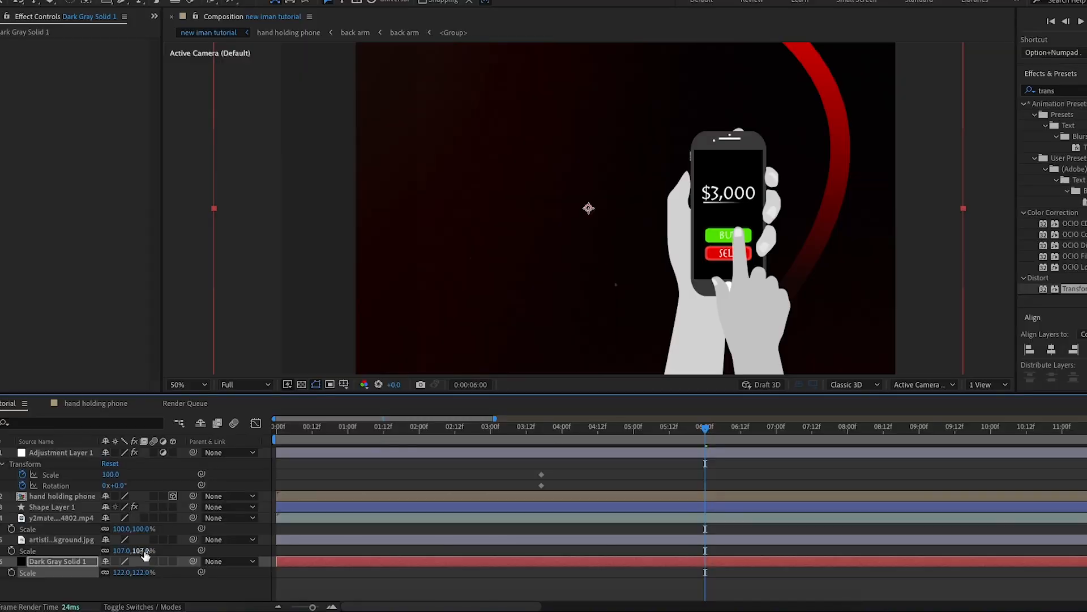
left_click(62, 452)
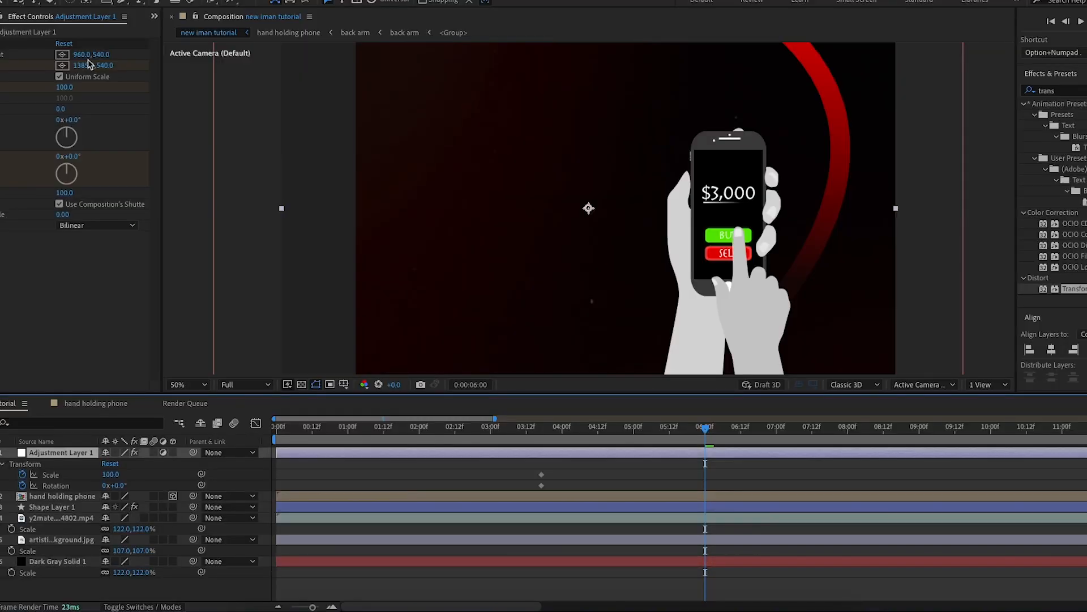
left_click_drag(89, 64, 31, 64)
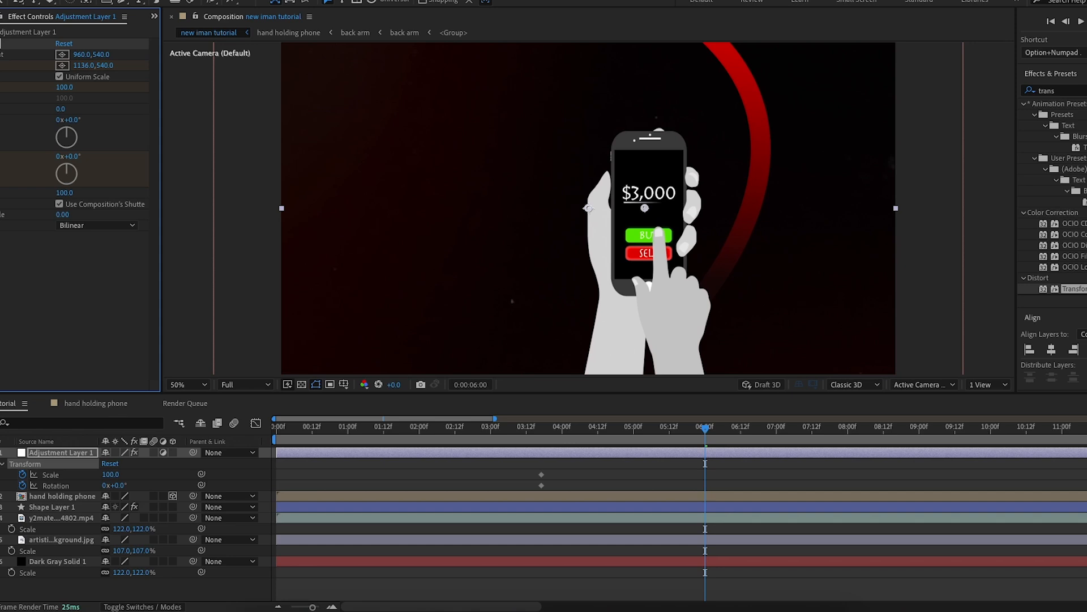
- At 0:00:06:00, set the adjustment layer's Transform Rotation to 7° and Position to 1089, 540, and remove the Scale keyframing
mouse_move(707, 440)
left_mouse_down()
mouse_move(589, 441)
mouse_move(705, 436)
left_mouse_up()
key("alt+shift+p")
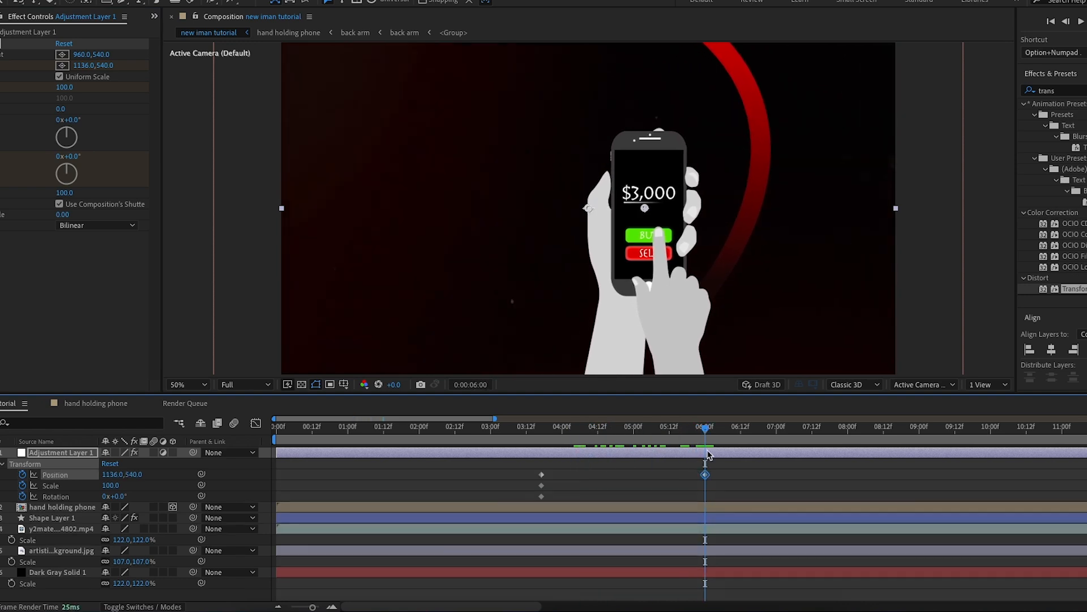
left_click(637, 460)
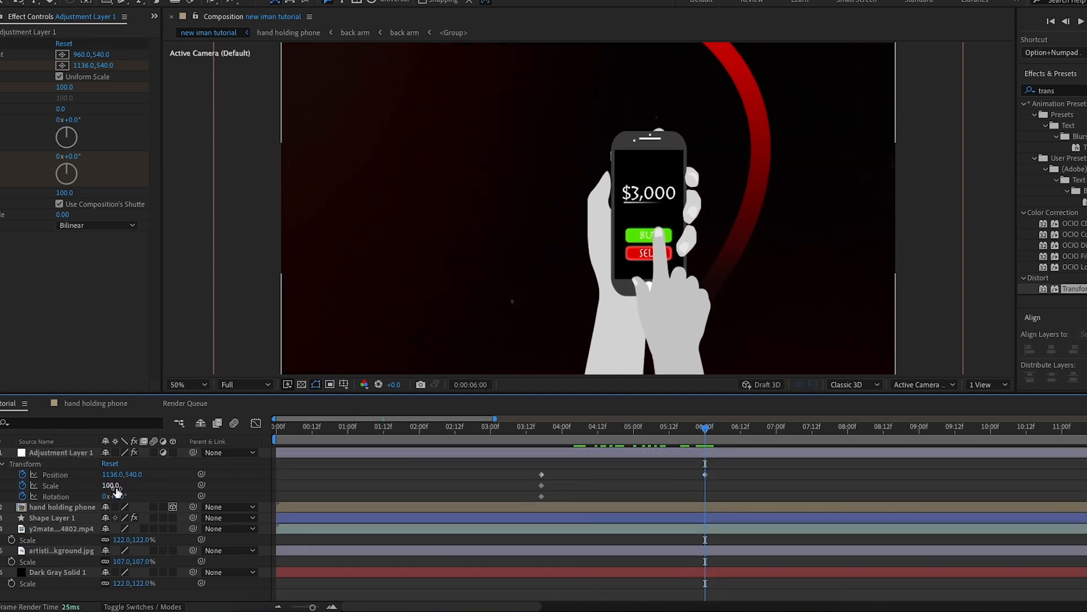
left_click_drag(116, 497, 89, 487)
left_click(22, 485)
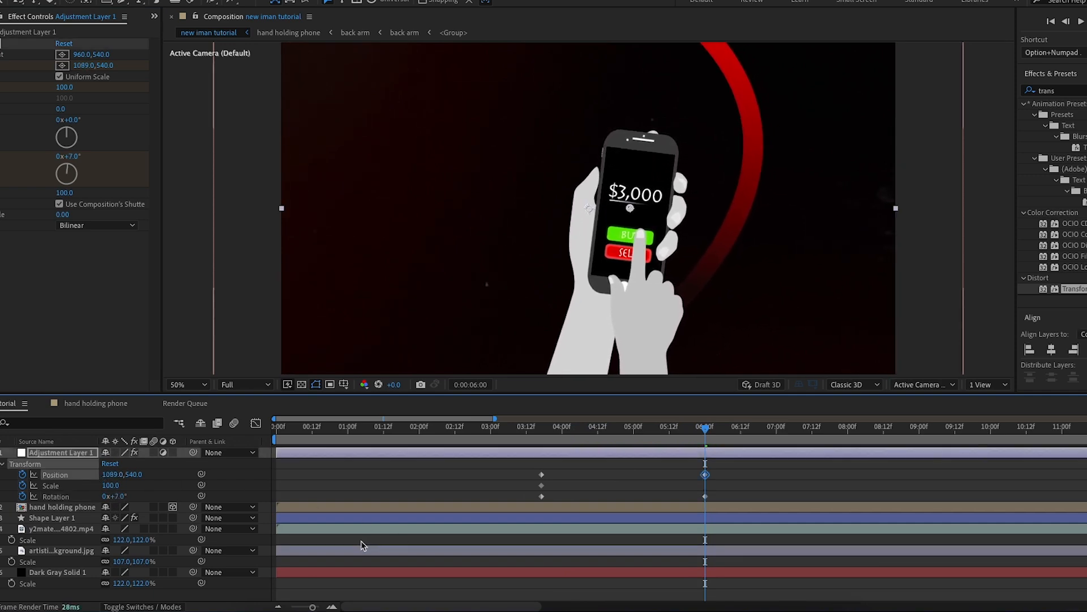
left_click(362, 543)
- Add a Position keyframe to the hand holding phone layer at 0:00:03:17
left_click_drag(710, 430, 542, 452)
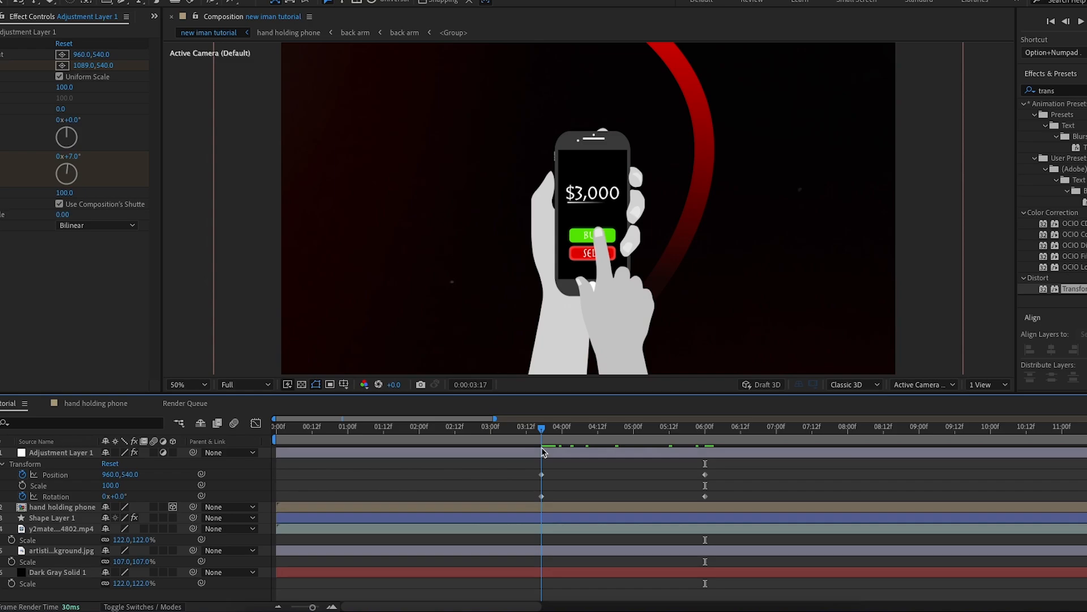
left_click(46, 508)
key("p")
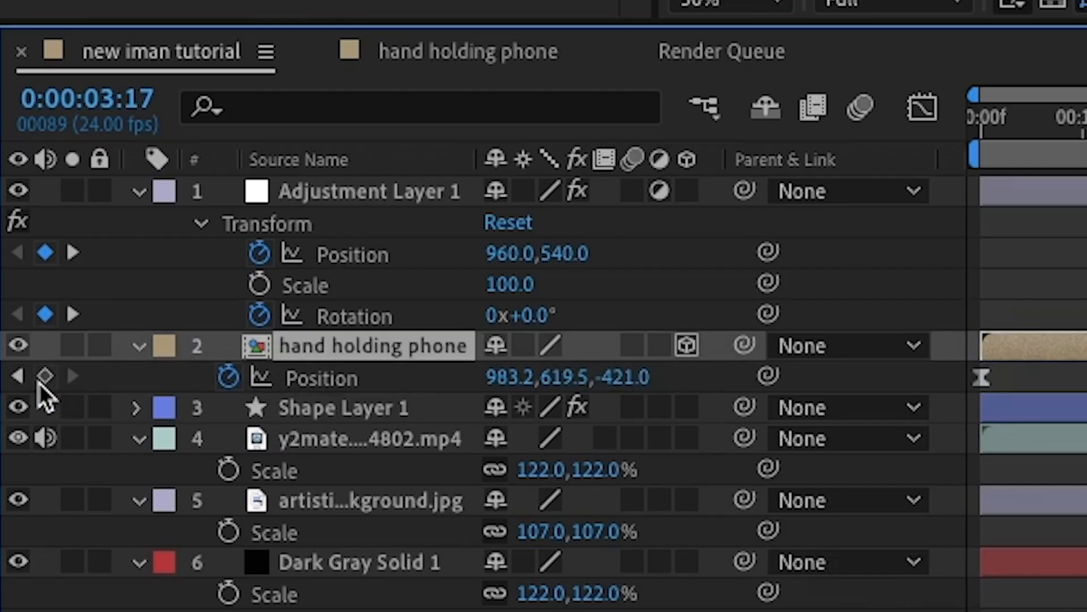
left_click(44, 377)
- Parent Shape Layer 1 to the hand holding phone layer, and set the phone's Position X to 1265.2 at 0:00:06:00
left_click_drag(543, 432, 705, 431)
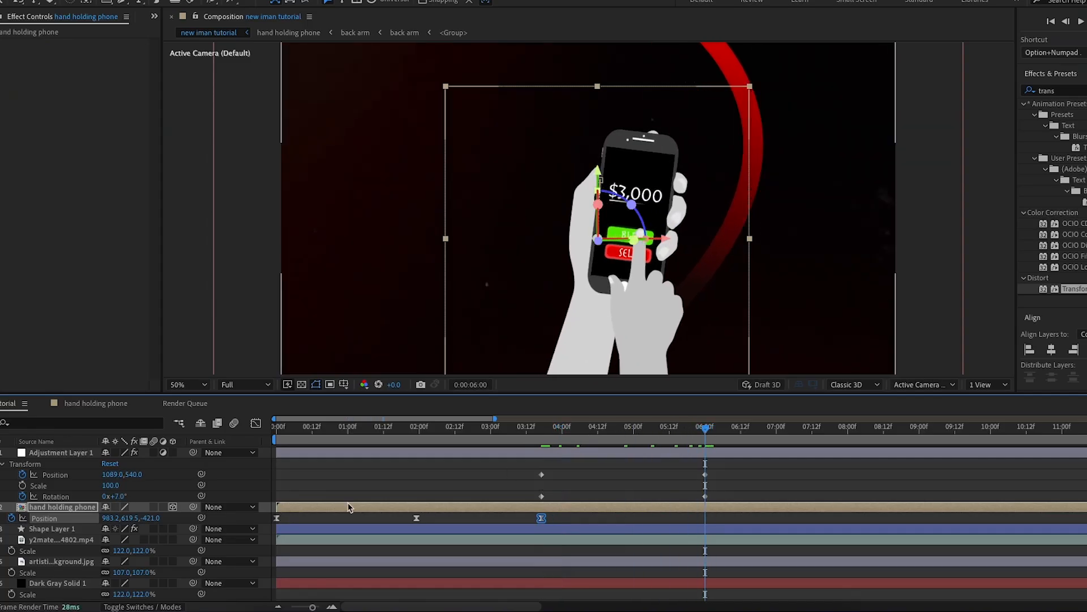
left_click(62, 528)
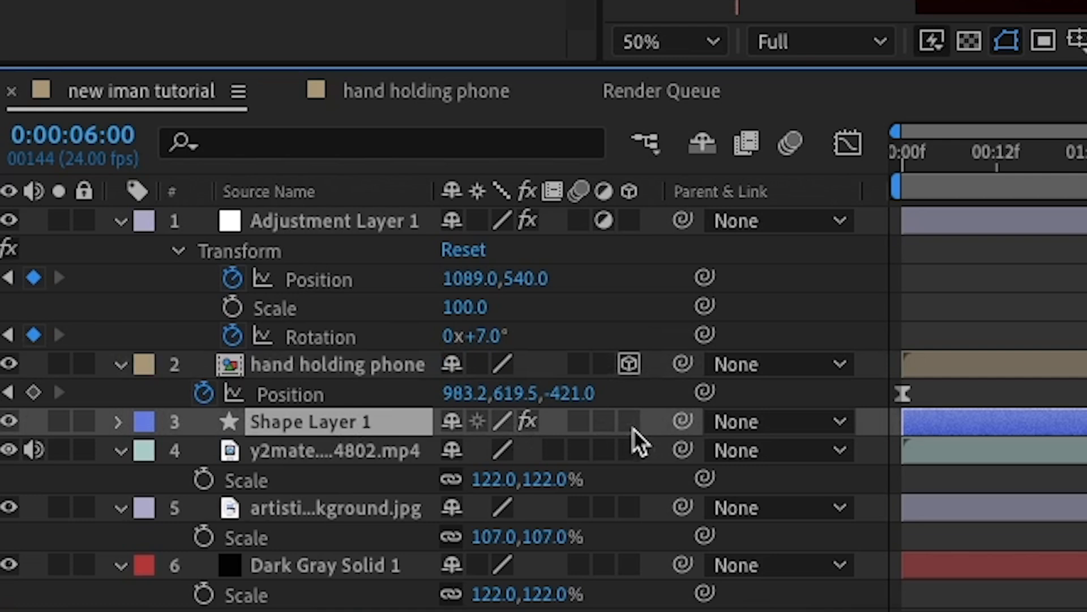
left_click_drag(683, 422, 347, 368)
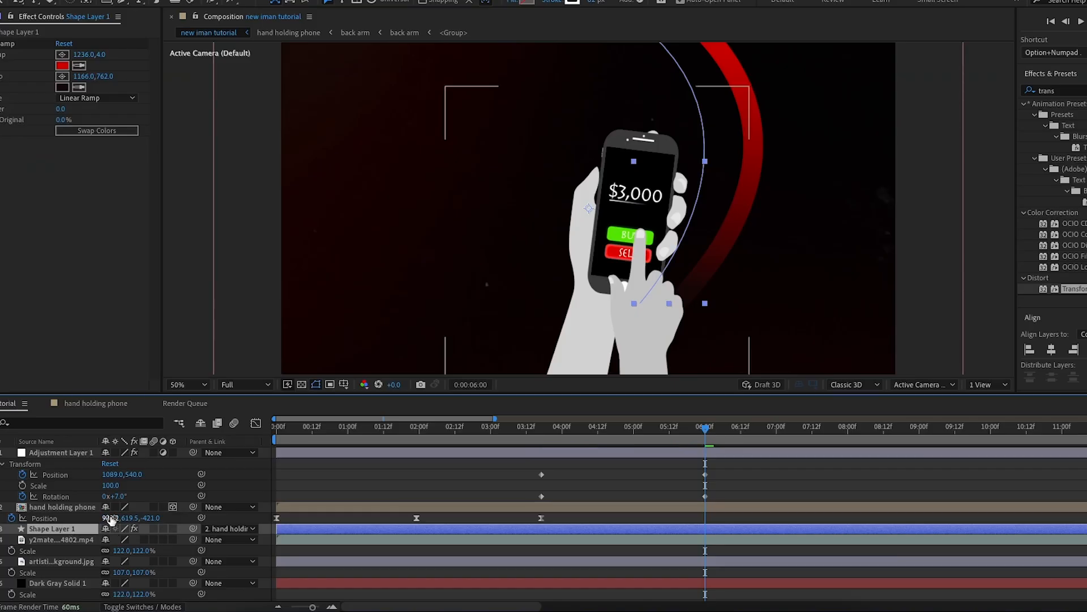
left_click_drag(111, 519, 274, 498)
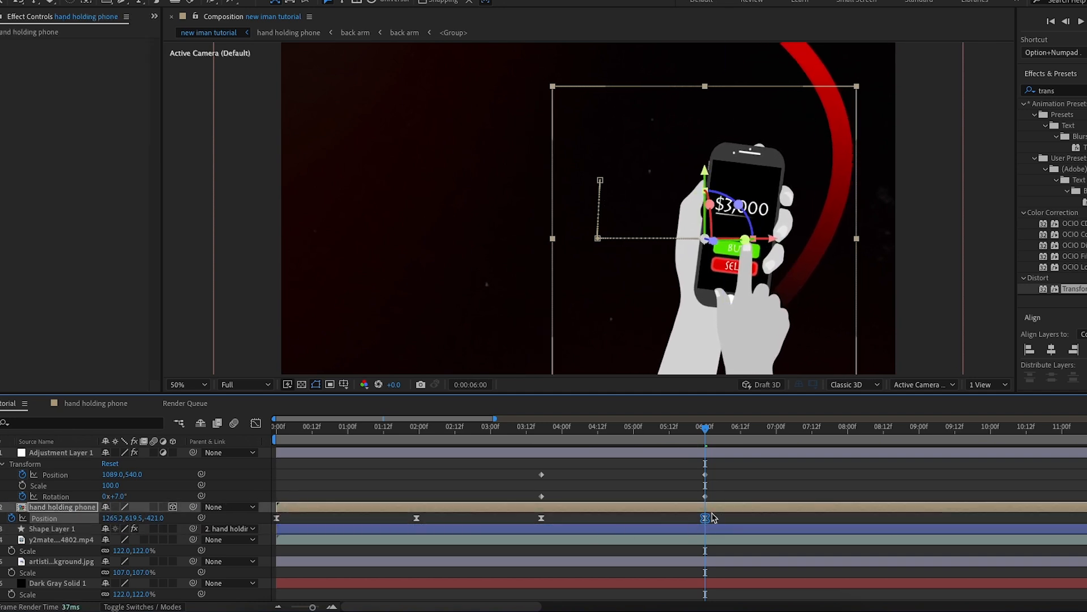
- Ease the adjustment layer's and phone's keyframes between 0:00:03:17 and 0:00:06:00 into steep mid-peaked speed curves, and preview the move
left_click_drag(718, 516, 514, 475)
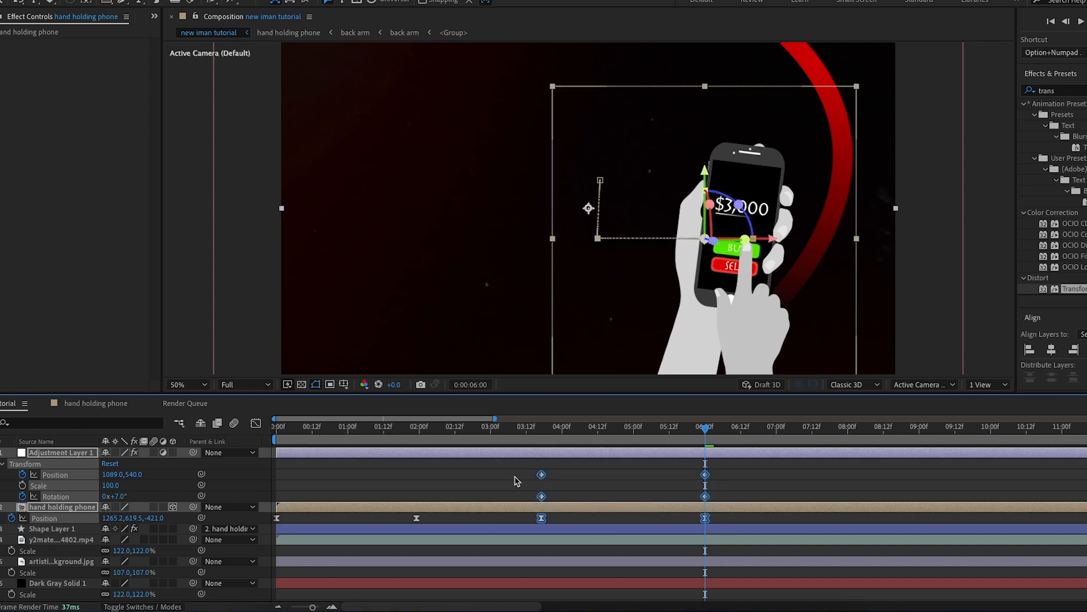
left_click(256, 423)
left_click_drag(742, 580, 527, 470)
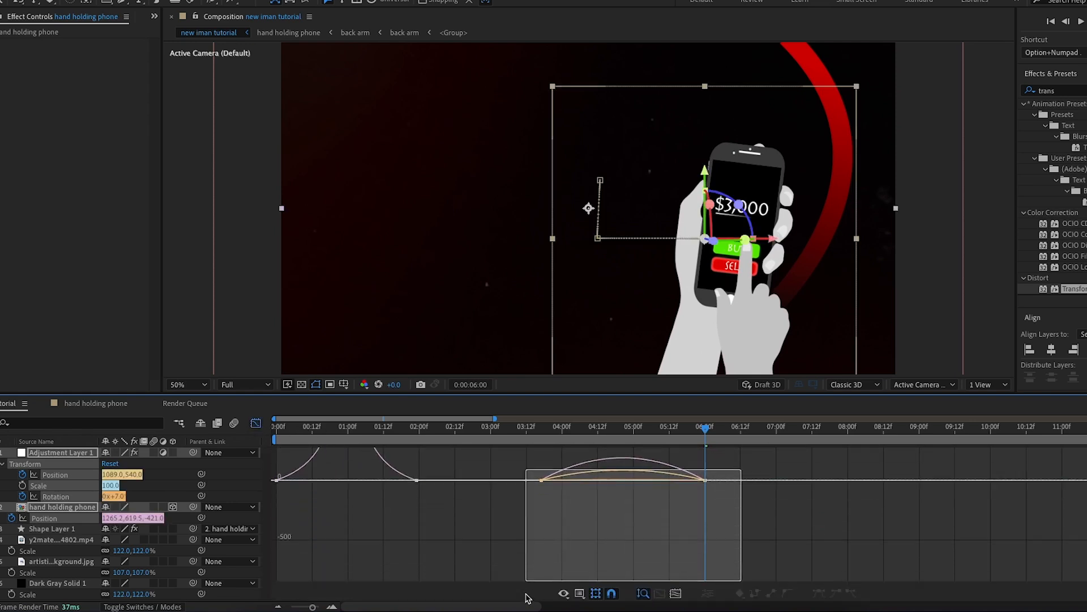
left_click_drag(677, 571, 599, 569)
key("space")
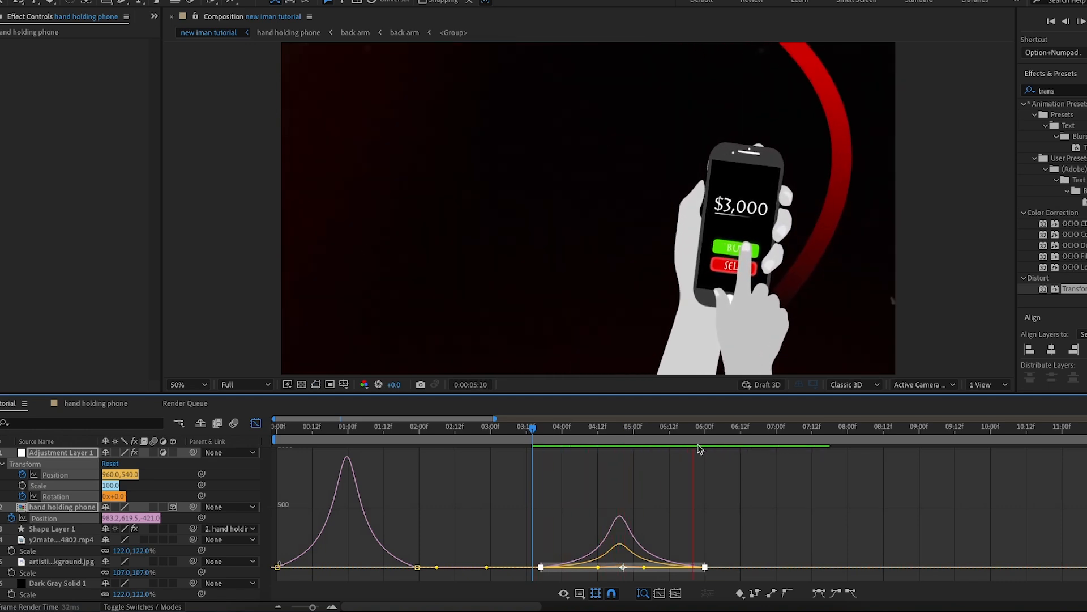
key("space")
key("shift+F3")
- Keyframe the adjustment layer's Transform Scale from 100 at 0:00:03:17 to 111 at 0:00:06:00, and set Position there to 1062, 540
left_click(543, 442)
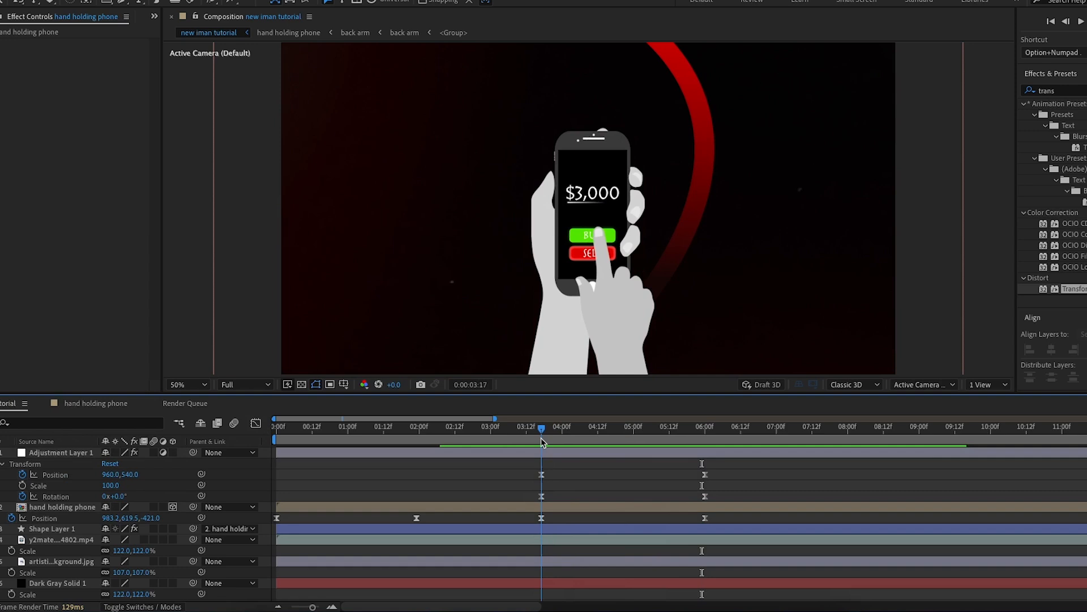
left_click(23, 485)
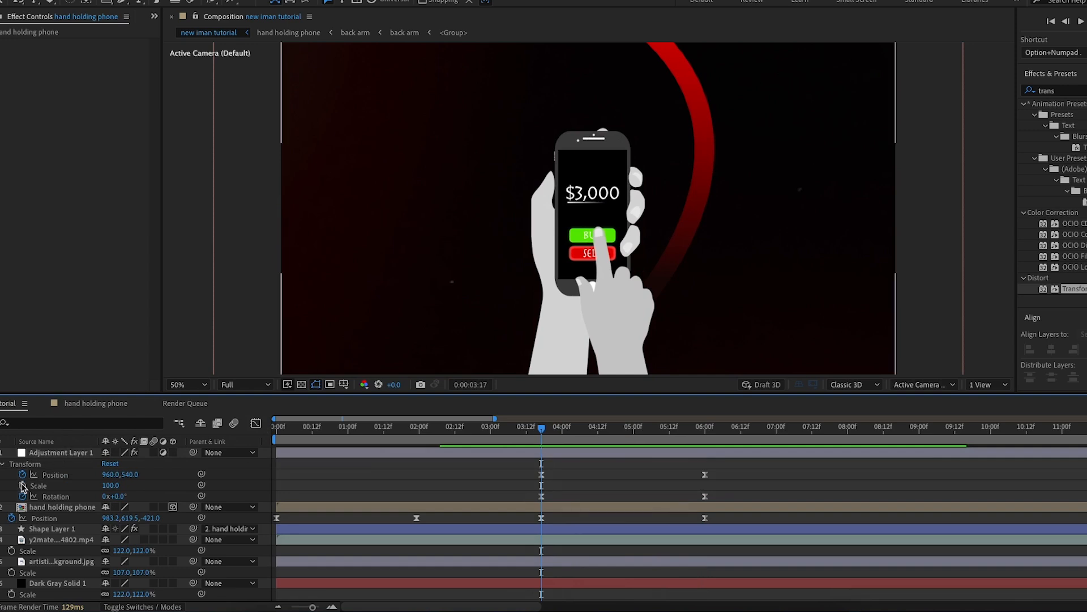
left_click_drag(542, 441, 705, 436)
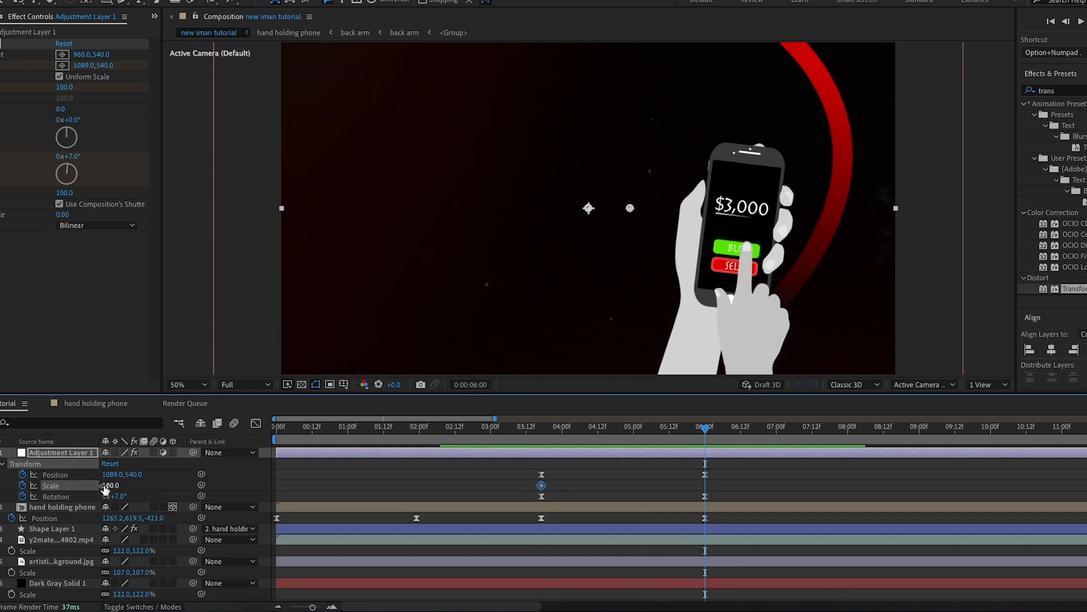
left_click_drag(108, 485, 115, 485)
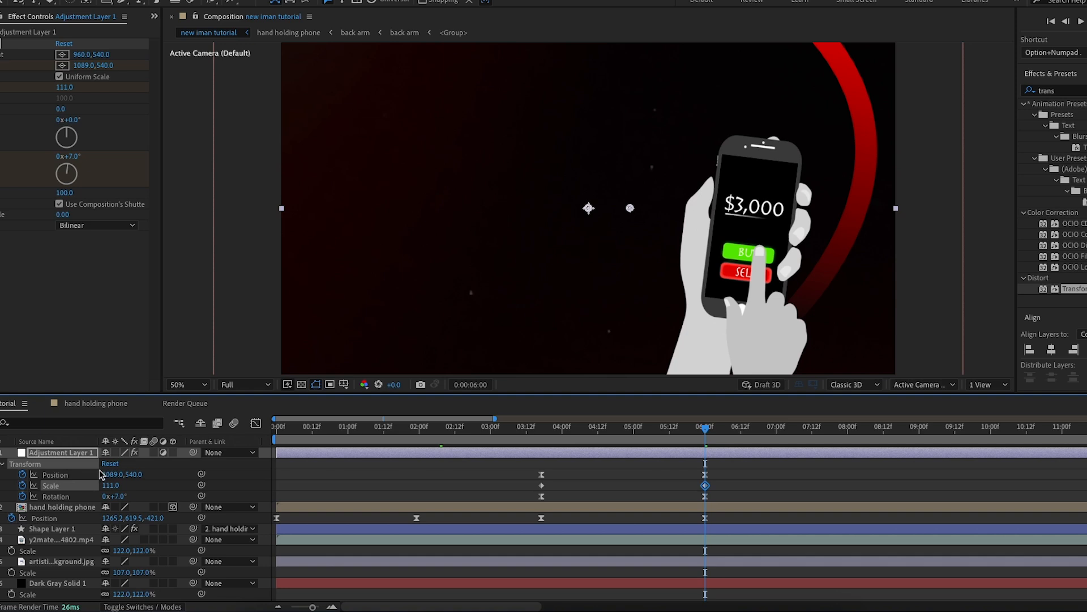
left_click_drag(99, 474, 85, 474)
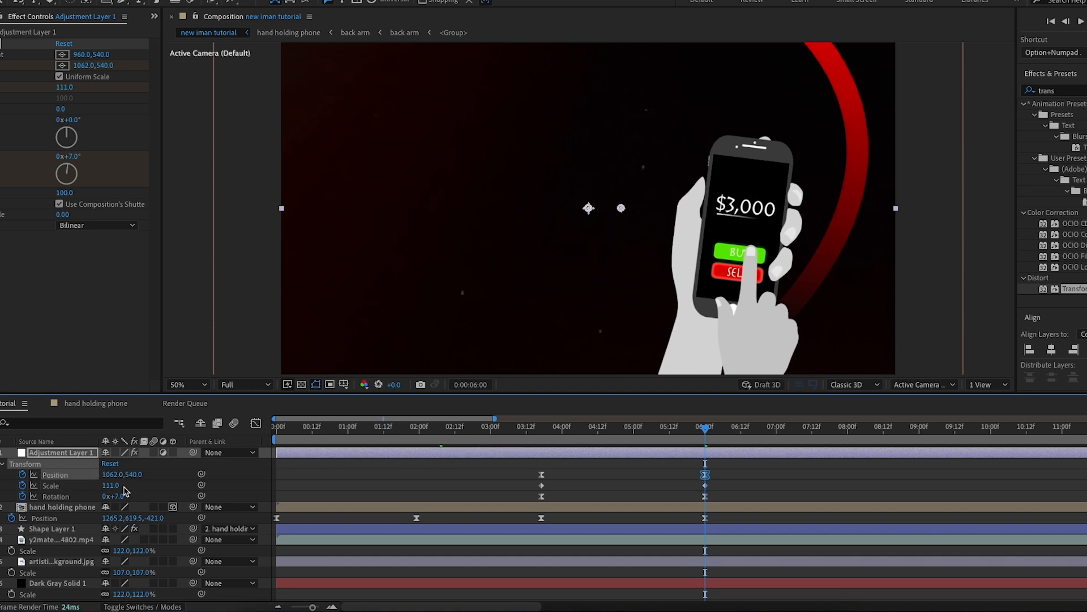
- Ease the Position, Scale and Rotation keyframes again with about 72% influence in the speed graph, and preview the camera move
left_click_drag(737, 470, 538, 524)
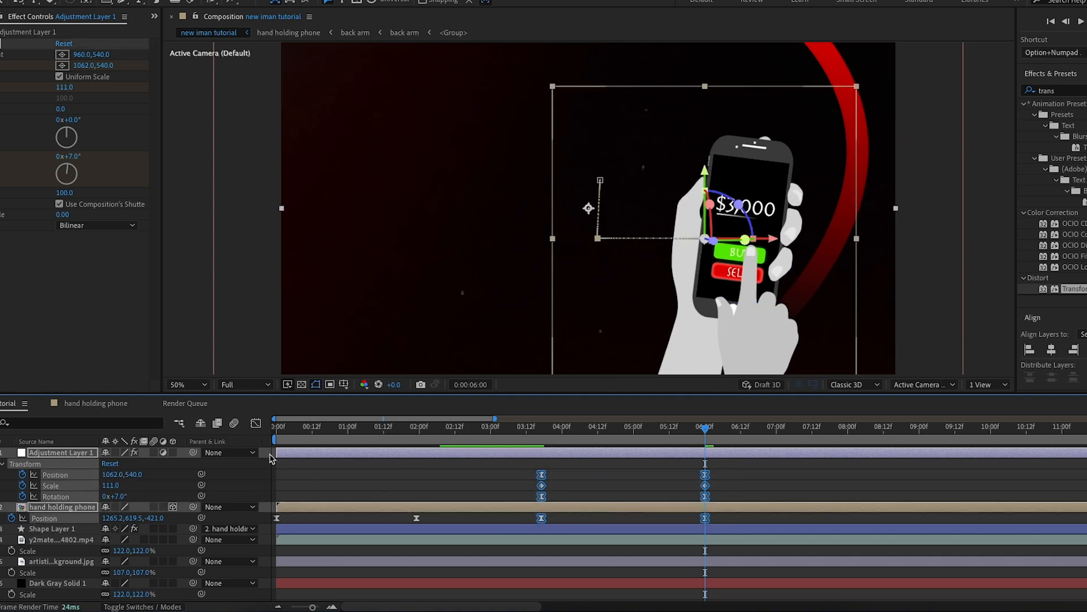
left_click(256, 423)
left_click_drag(728, 551, 559, 582)
left_click_drag(559, 582, 536, 582)
left_click_drag(569, 567, 600, 567)
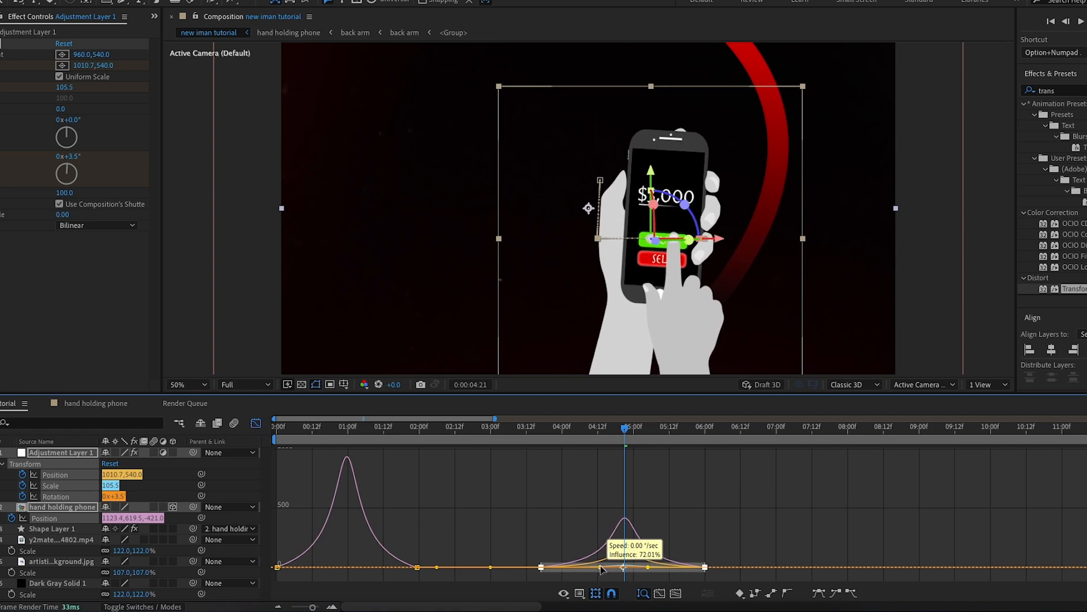
left_click(566, 434)
key("space")
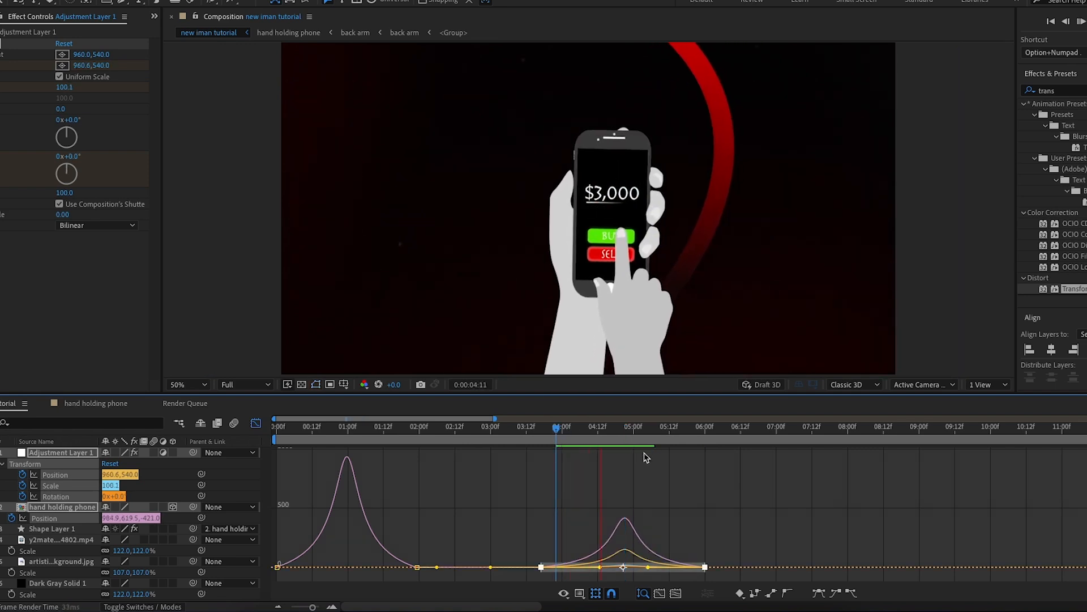
key("space")
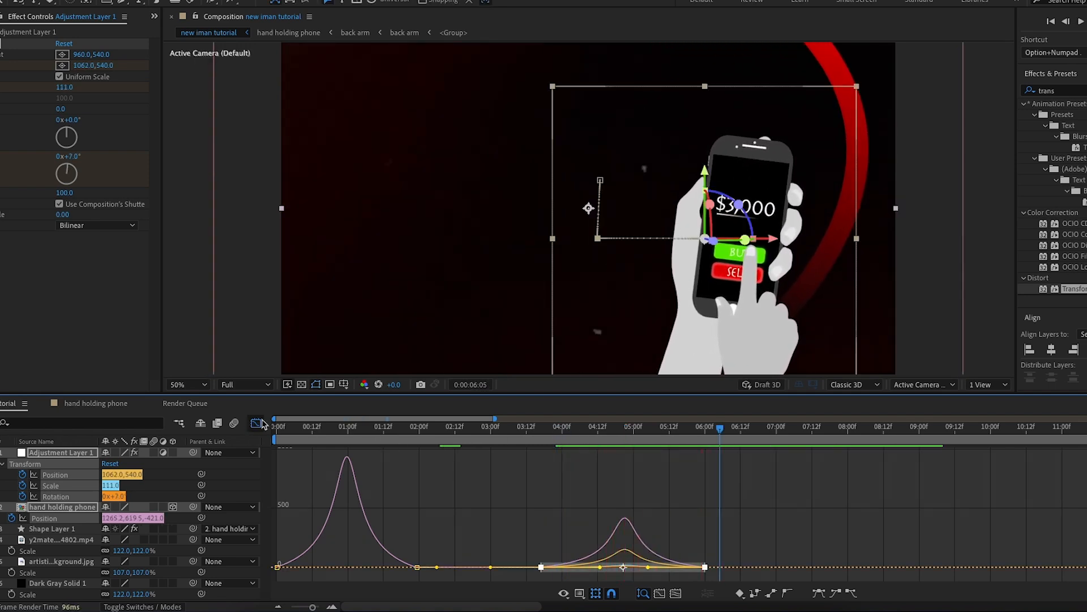
key("shift+F3")
- Make Shape Layer 1 a 3D layer
left_click_drag(720, 431, 559, 429)
left_click(61, 530)
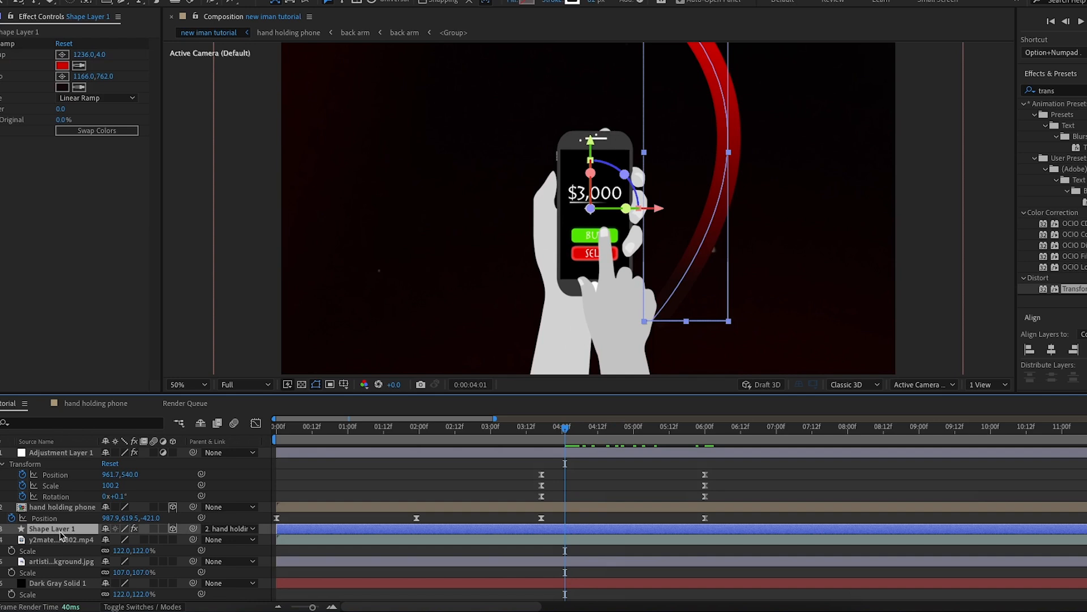
- Move the red arc closer to the phone, set the phone layer's Position to 1190.2, 619.5, -526 at 0:00:06:00, and preview
left_click_drag(753, 187, 690, 197)
left_click_drag(565, 429, 706, 432)
left_click_drag(156, 519, 61, 524)
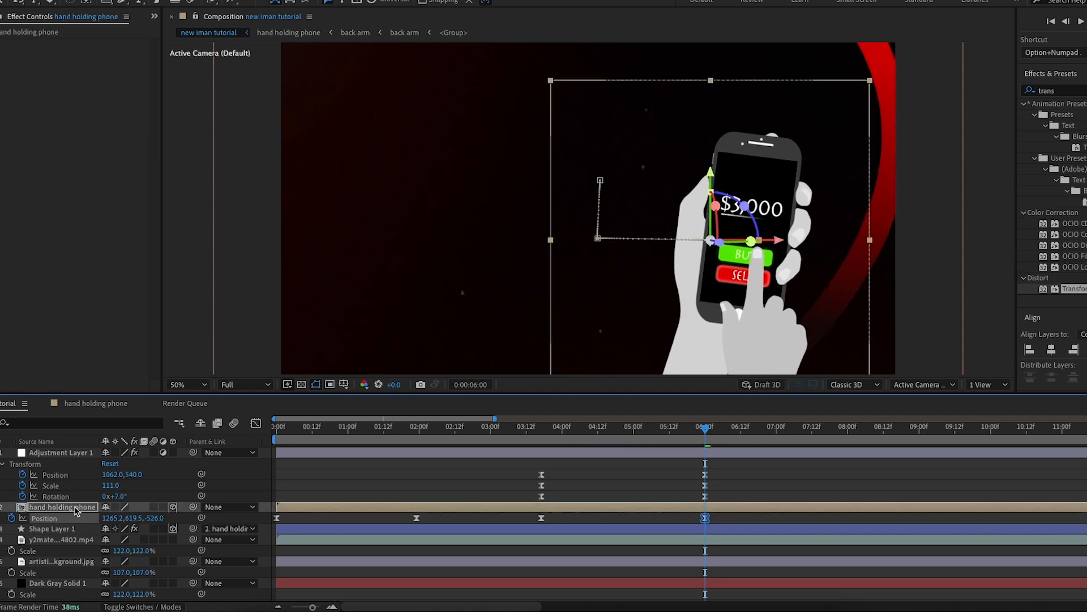
left_click_drag(131, 518, 81, 519)
key("super+z")
left_click(518, 426)
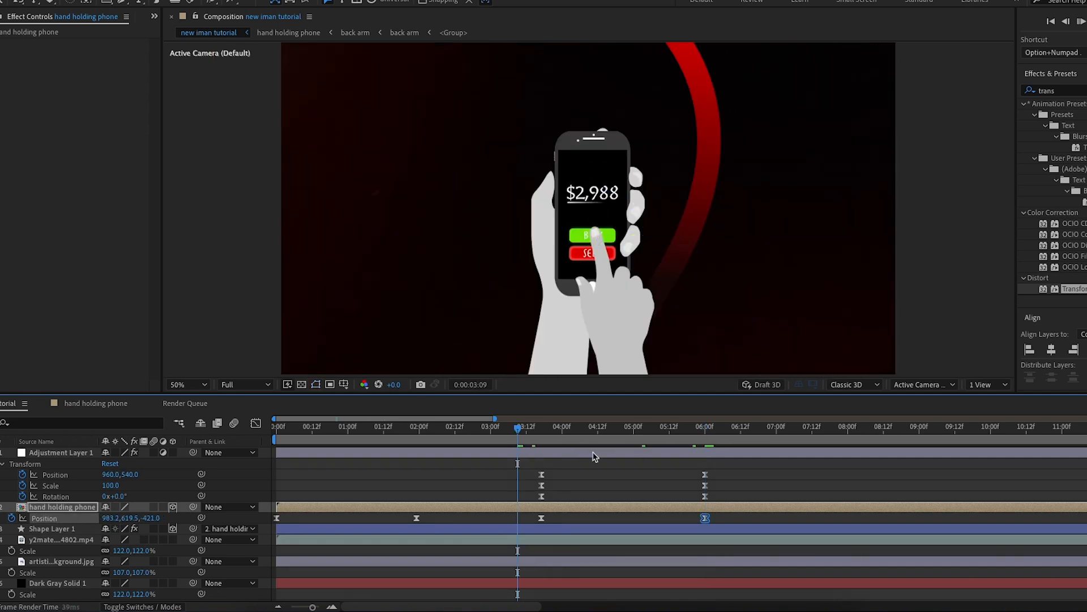
key("space")
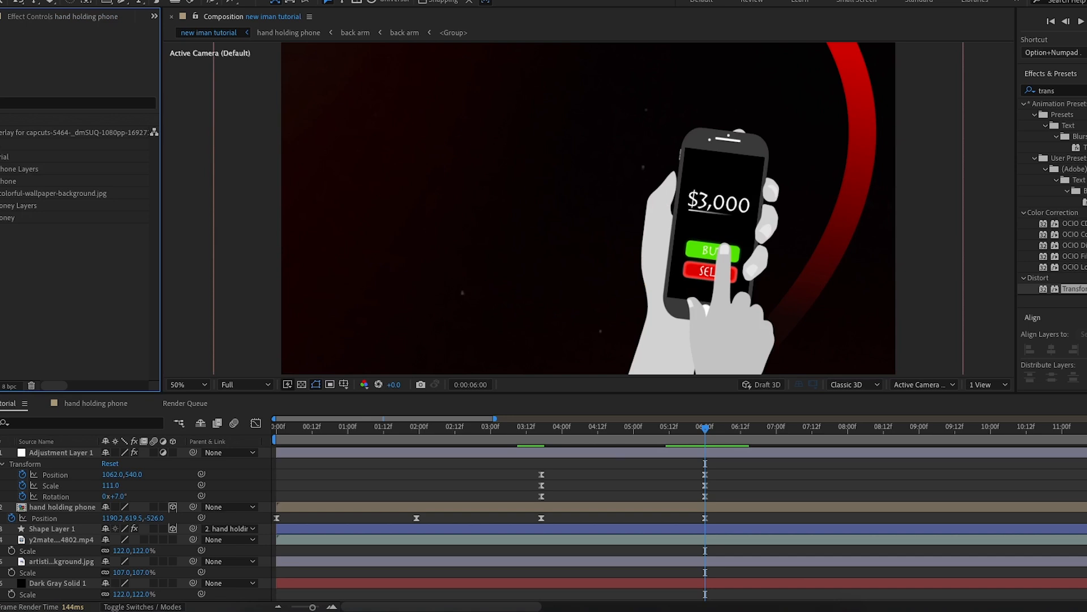
- Add the arm holding money composition as the topmost layer and flip it horizontally
left_click(10, 218)
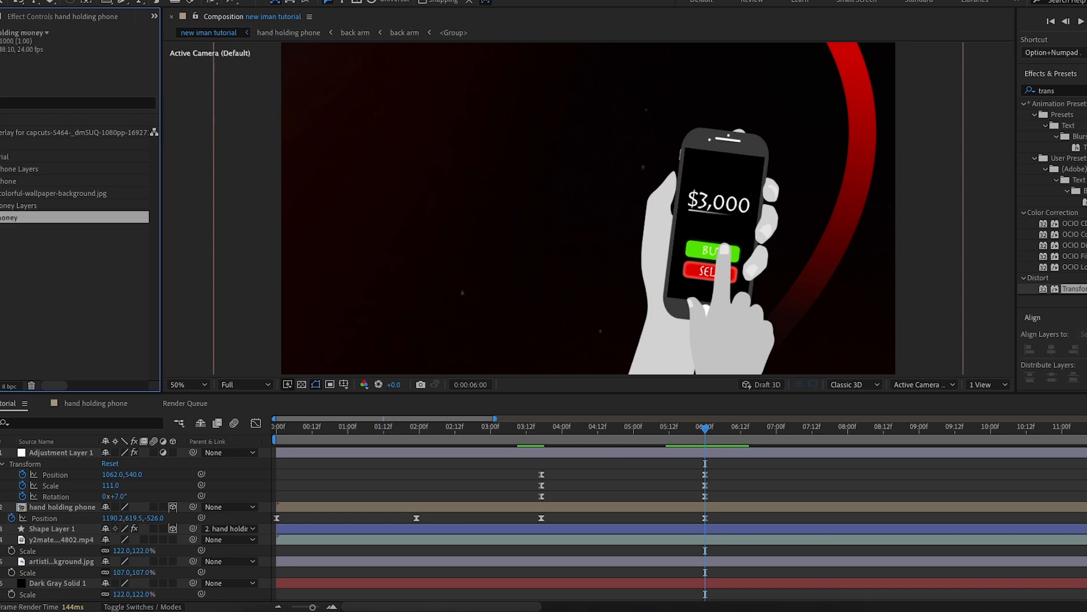
left_click_drag(10, 218, 72, 453)
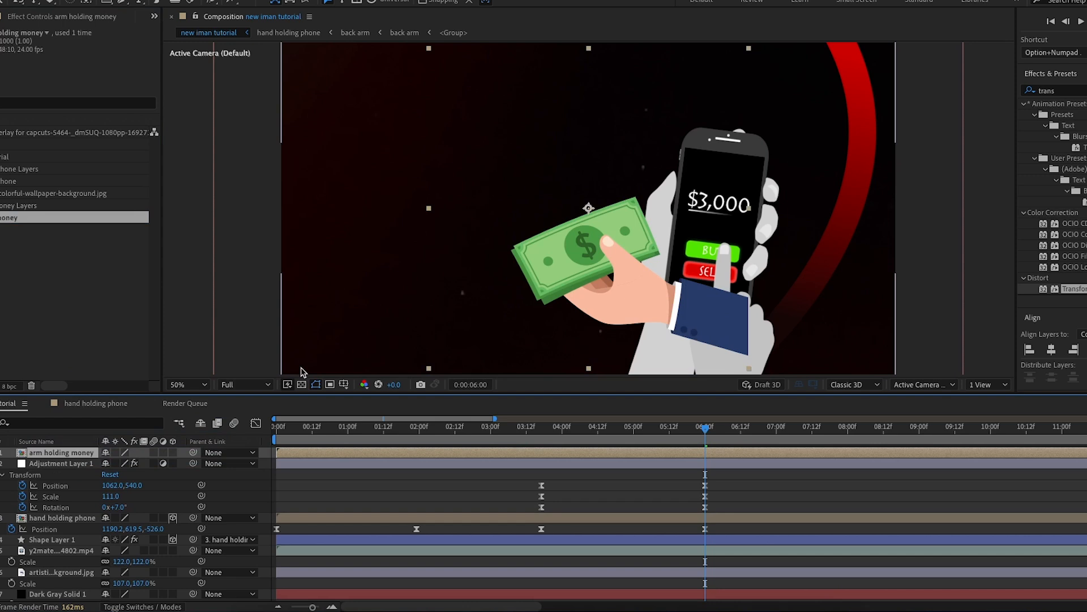
right_click(99, 452)
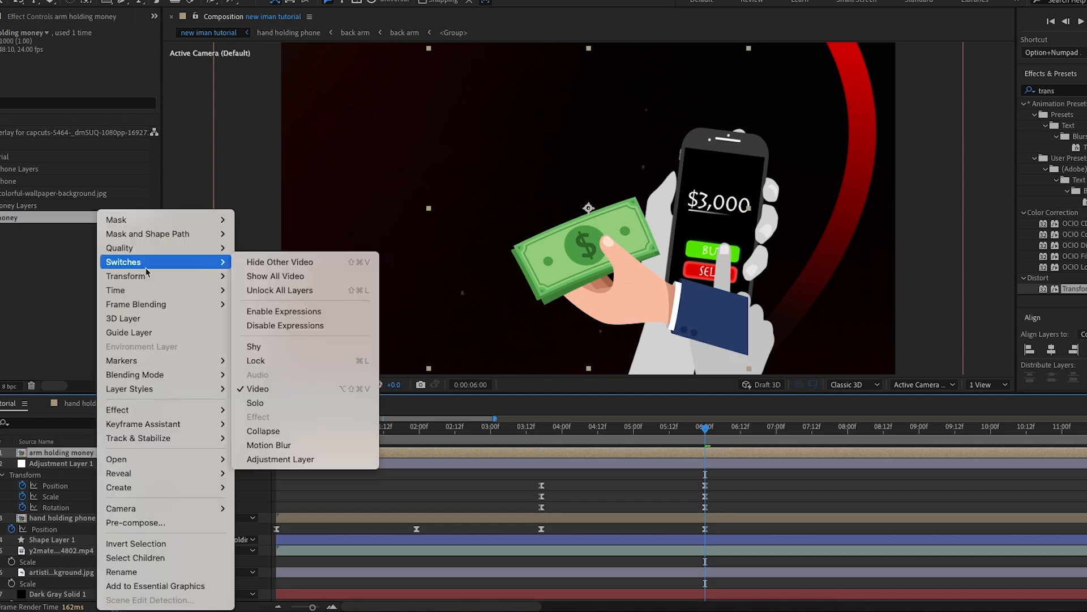
mouse_move(171, 292)
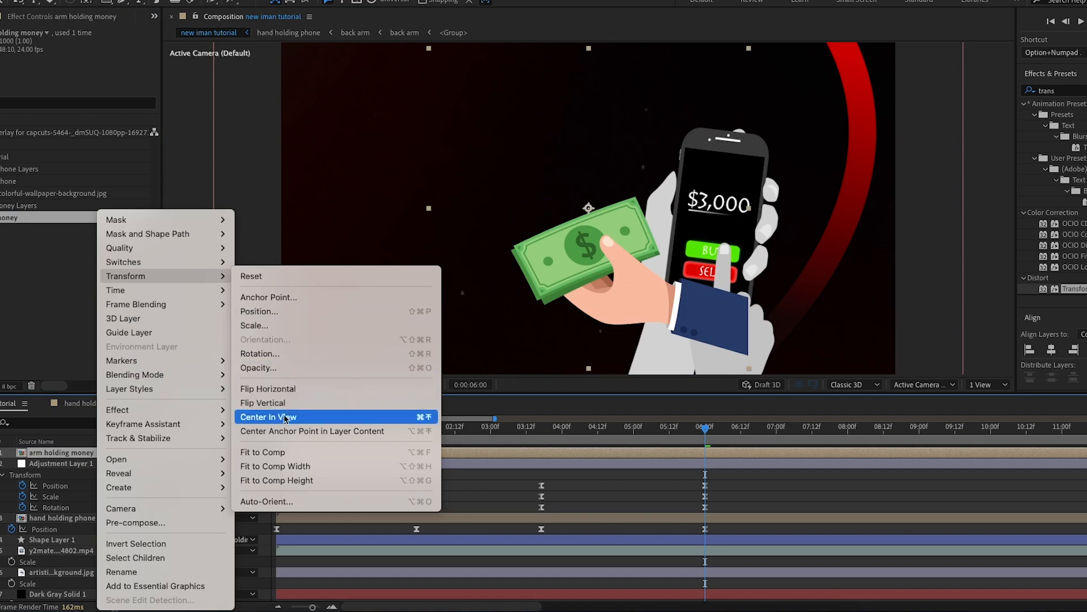
left_click(302, 388)
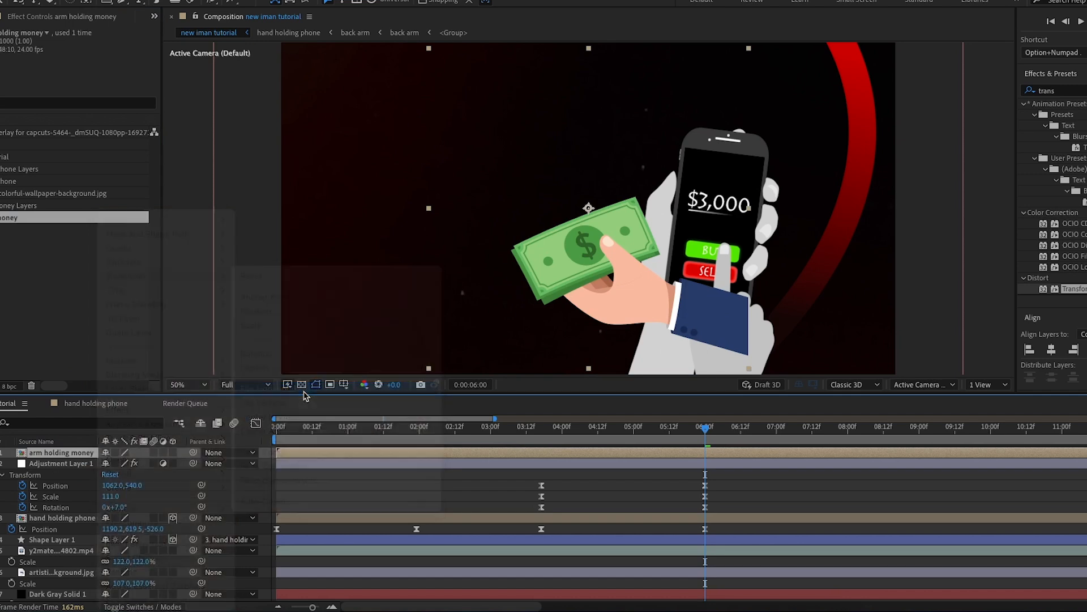
- Rotate the arm holding money layer to 90°, scale it up, and place it beside the phone at Position 858, 548
key("r")
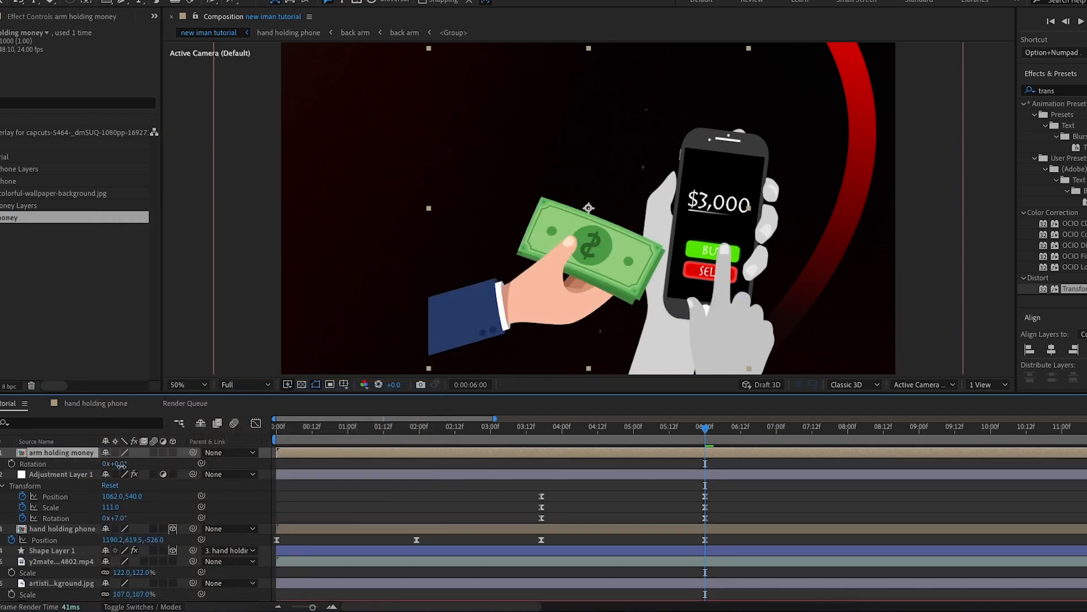
left_click_drag(114, 464, 176, 463)
left_click_drag(448, 289, 399, 278)
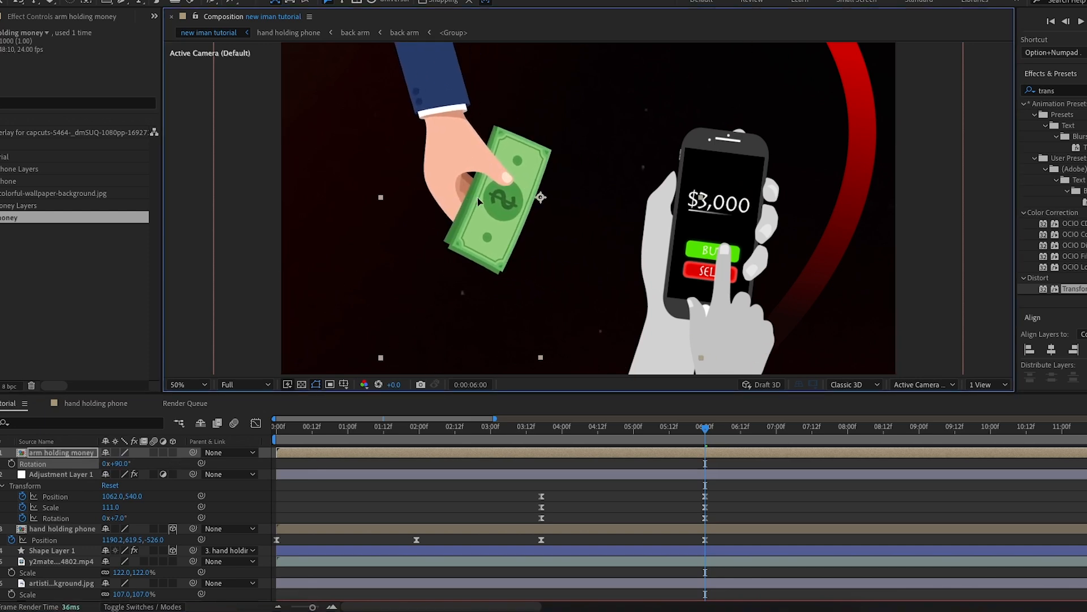
key("s")
left_click_drag(142, 464, 168, 464)
mouse_move(448, 196)
left_mouse_down()
mouse_move(469, 280)
mouse_move(465, 209)
left_mouse_up()
- Keyframe the arm holding money layer's Position from 858, -317 at 0:00:03:17 to 858, 548 at 0:00:06:00
left_click(27, 453)
key("p")
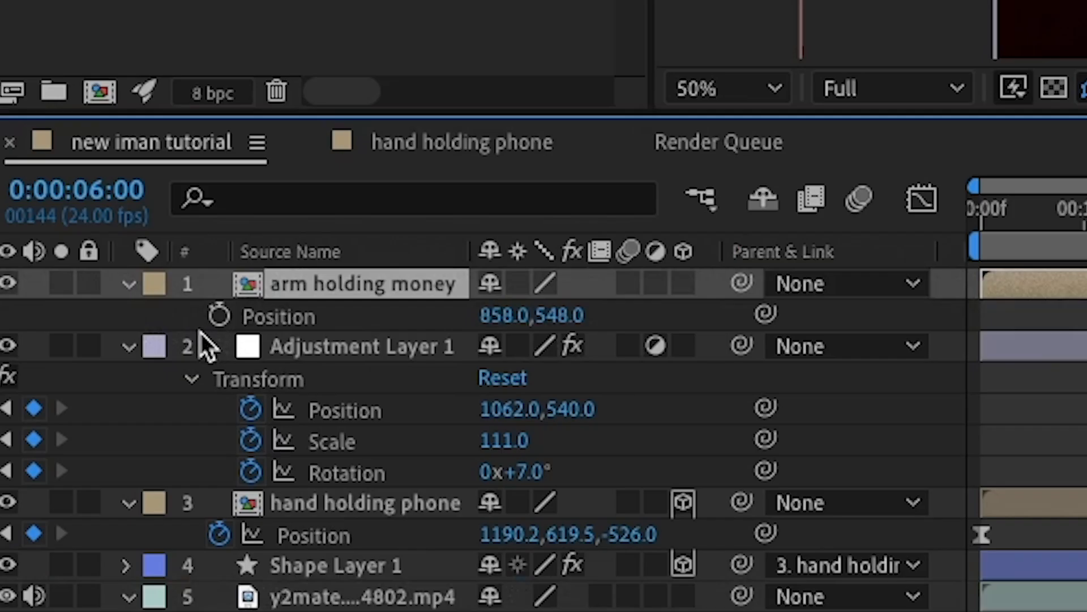
left_click(11, 463)
left_click(634, 428)
left_click_drag(633, 429, 541, 451)
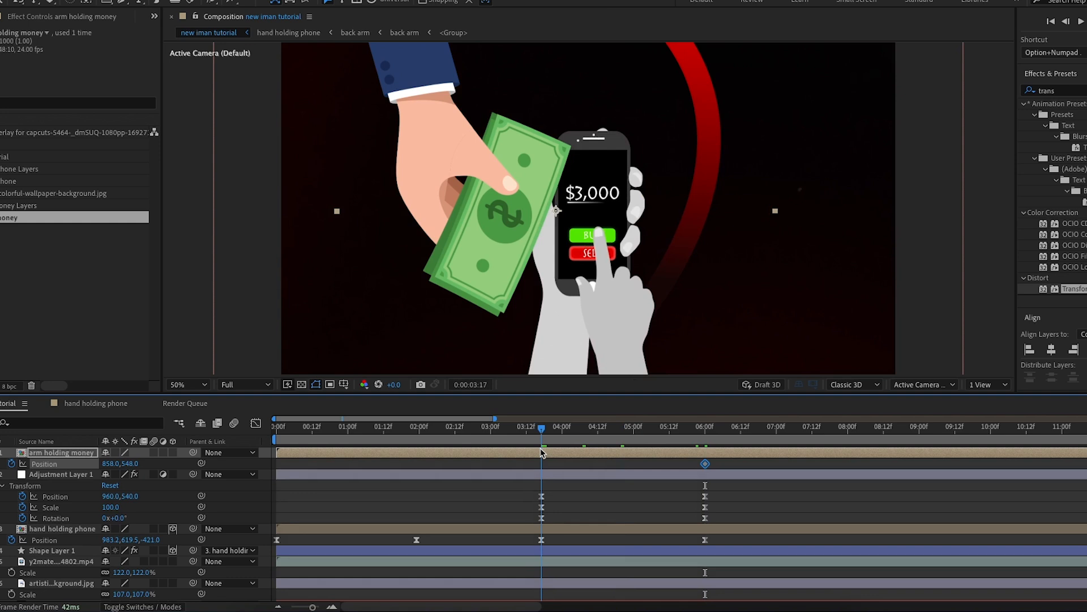
left_click_drag(130, 463, 88, 463)
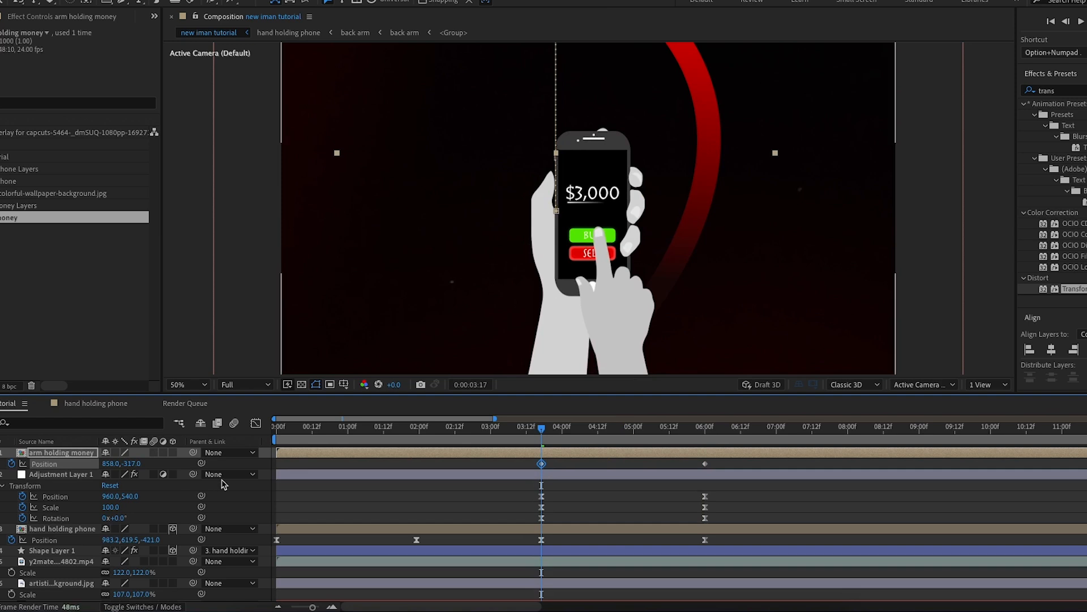
- Keyframe the arm holding money layer's Rotation from 108° at 0:00:03:17 to 90° at 0:00:06:00, previewing the swing
key("r")
left_click(6, 463)
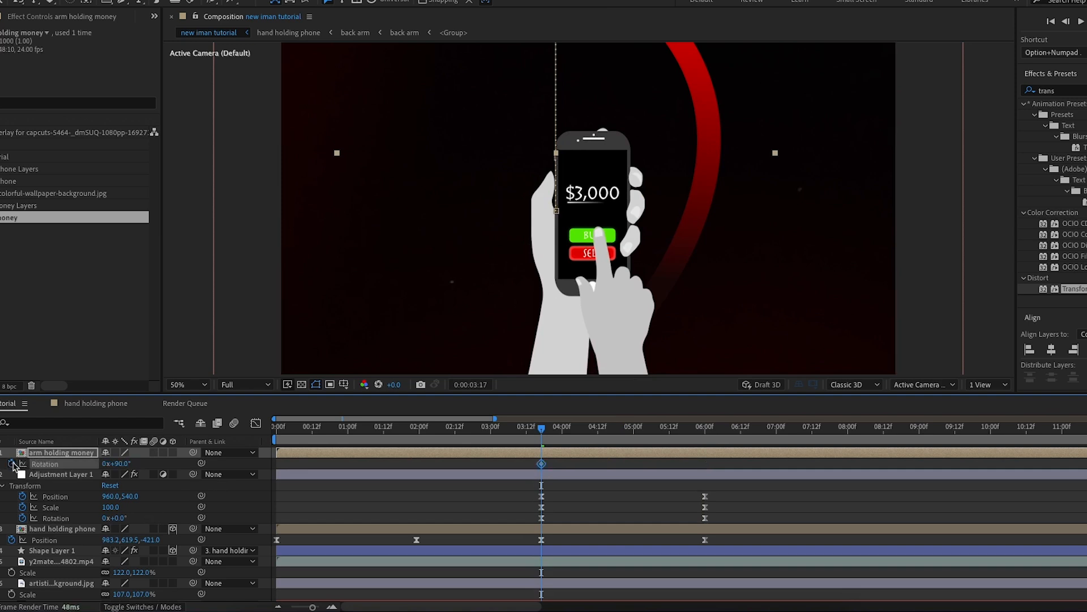
key("u")
left_click_drag(556, 429, 705, 432)
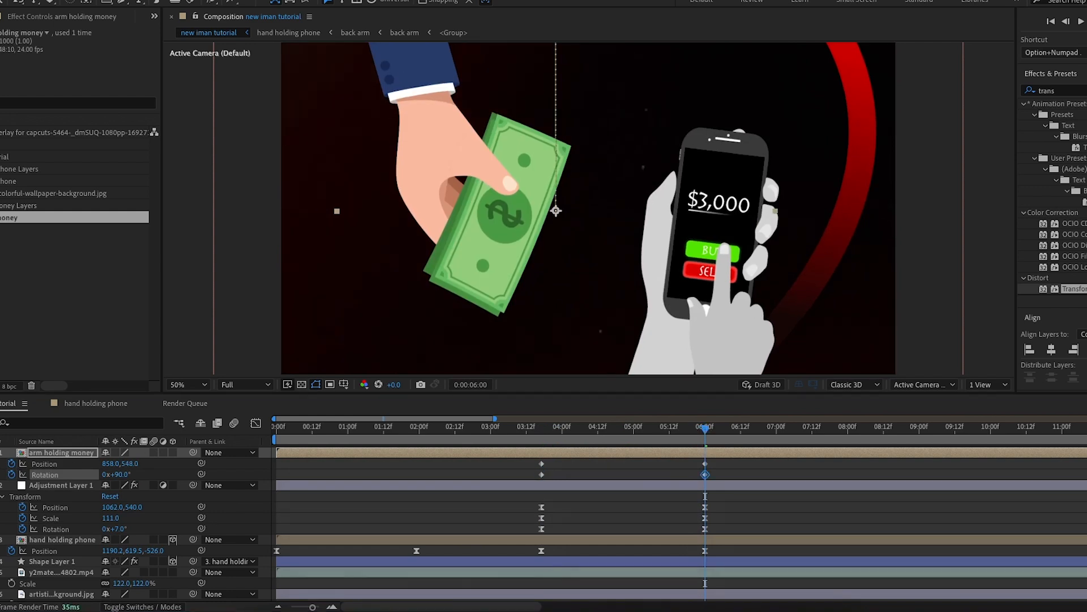
key("j")
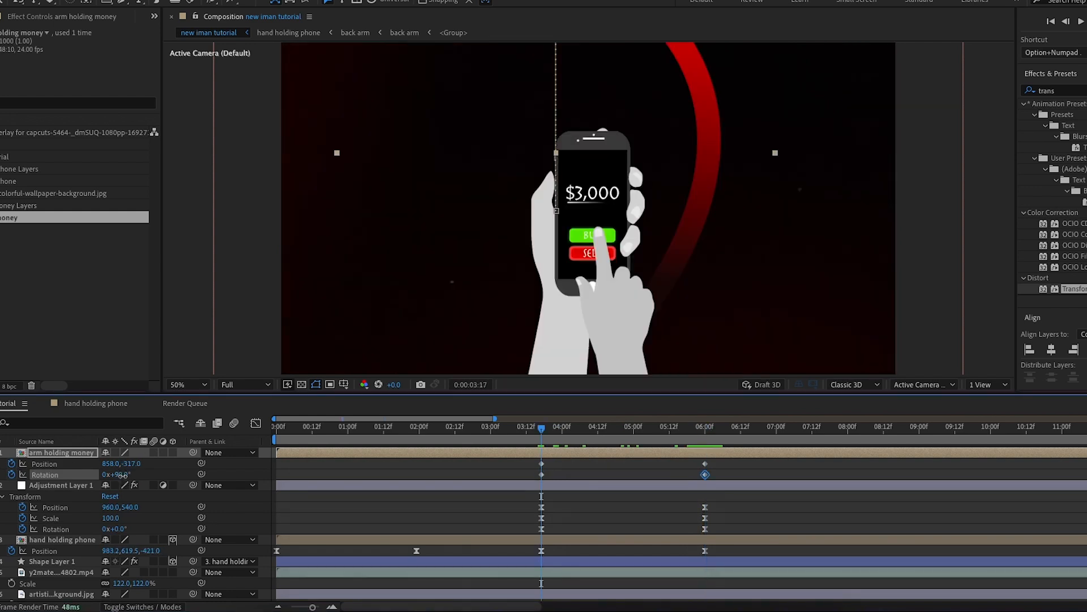
left_click_drag(121, 474, 127, 476)
key("space")
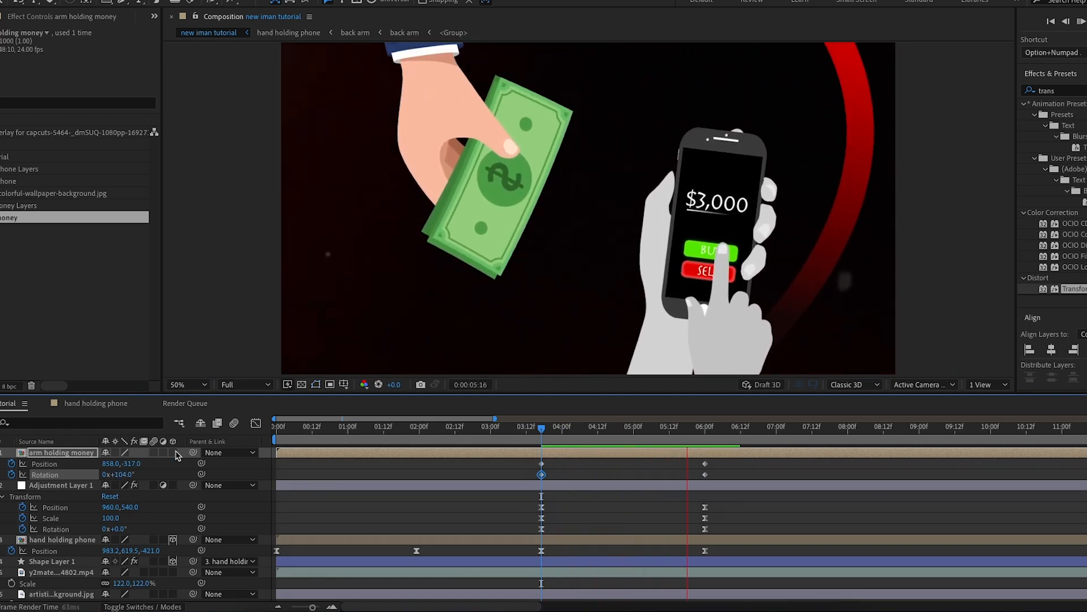
key("space")
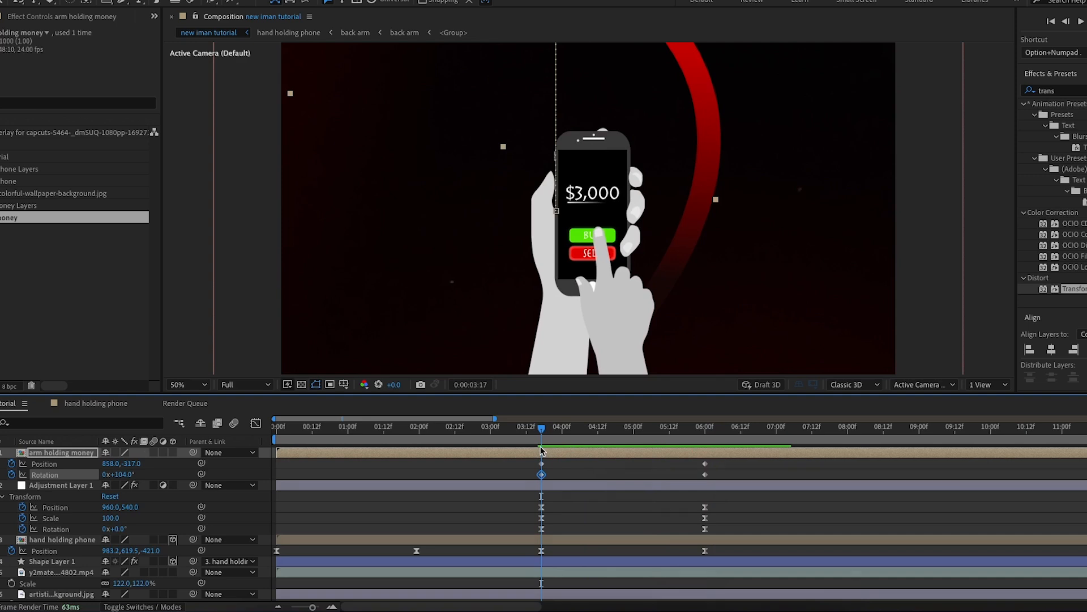
left_click_drag(125, 479, 136, 478)
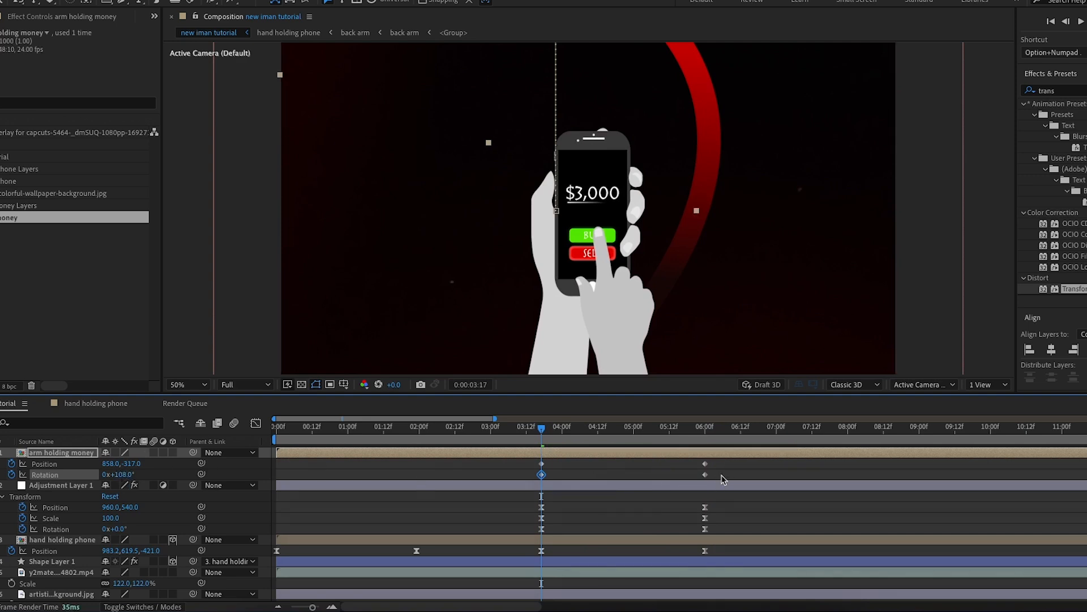
- Apply Easy Ease to the arm's Position and Rotation keyframes, check their speed curves, and preview the entrance
left_click_drag(722, 476, 511, 460)
left_click(256, 423)
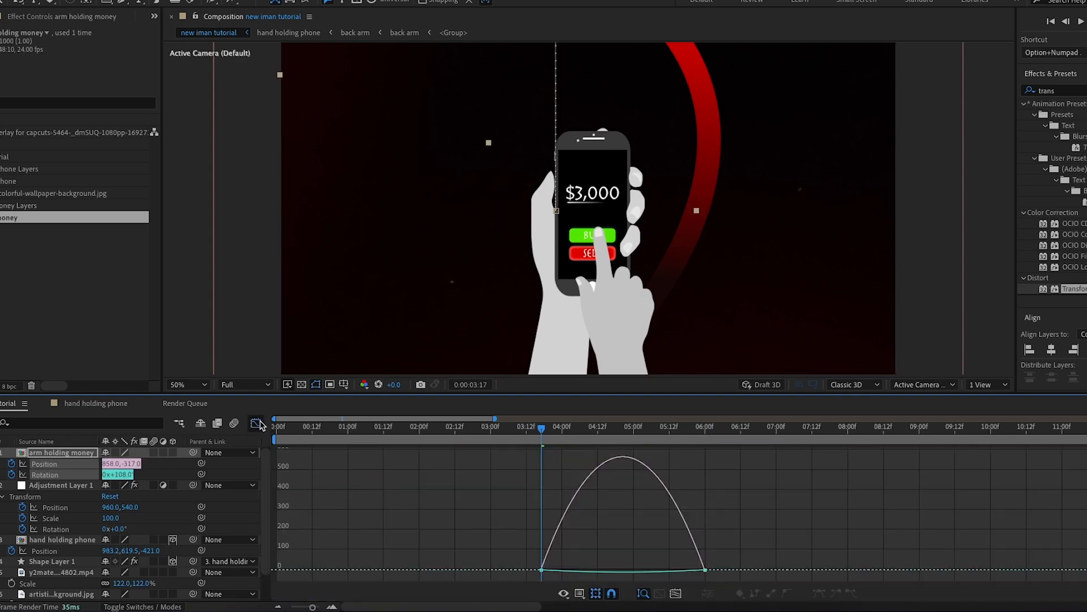
key("F9")
left_click_drag(571, 571, 482, 568)
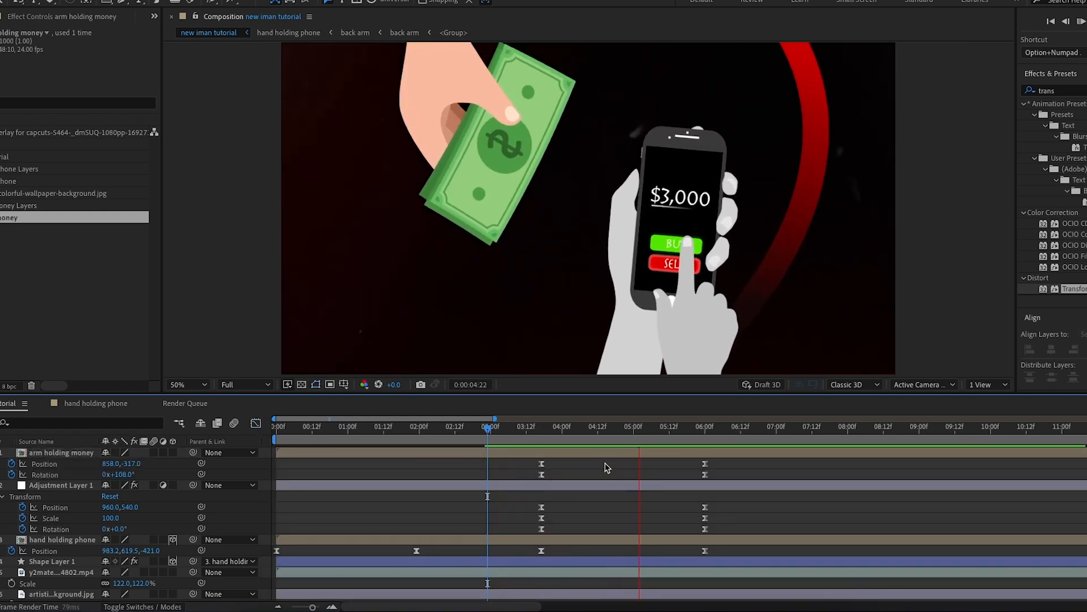
key("space")
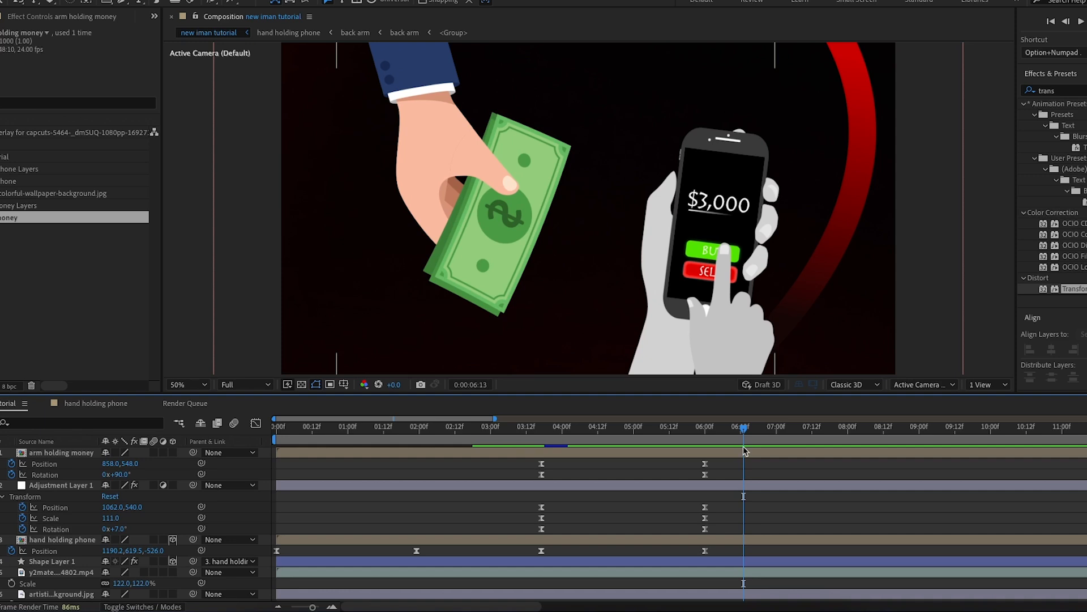
- Draw a curved white Pen stroke around the arm at 0:00:06:15, thin it, and place its layer beneath arm holding money
key("Page_Down")
key("Page_Down")
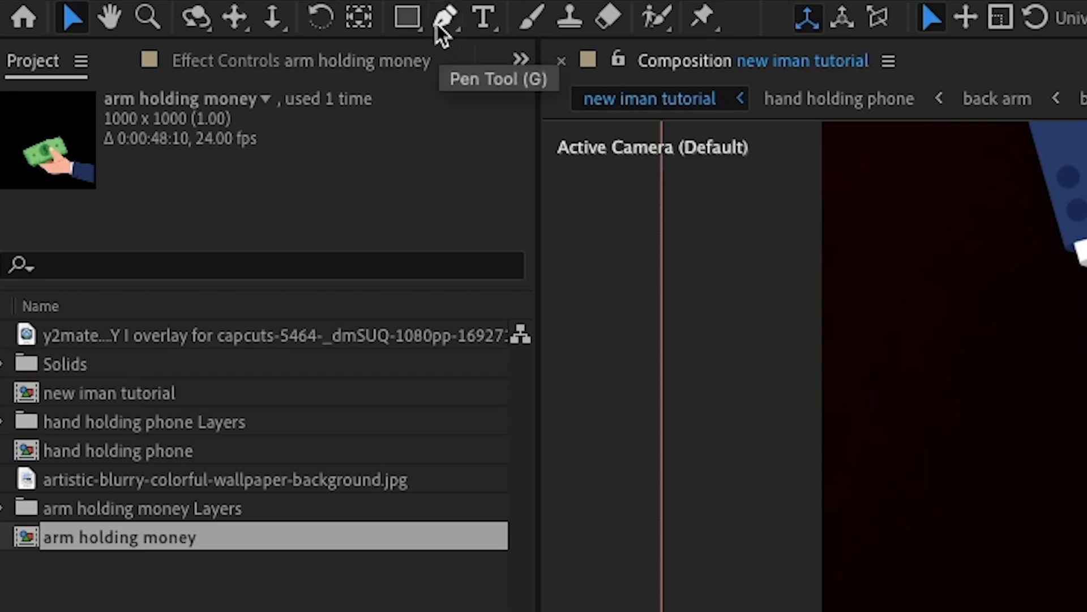
left_click(122, 1)
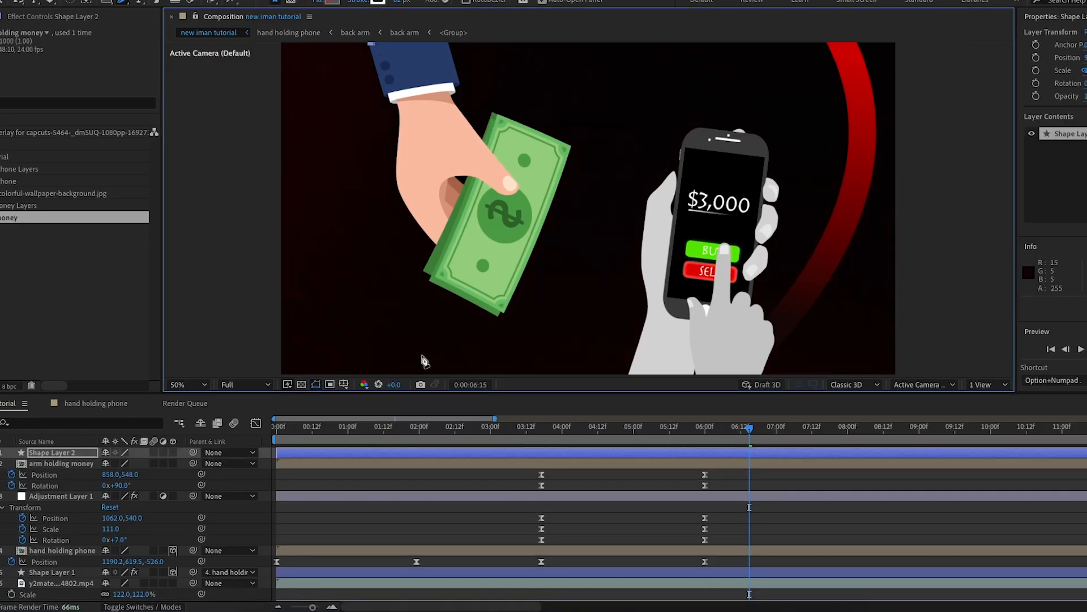
mouse_move(410, 338)
left_mouse_down()
mouse_move(538, 409)
mouse_move(599, 496)
left_mouse_up()
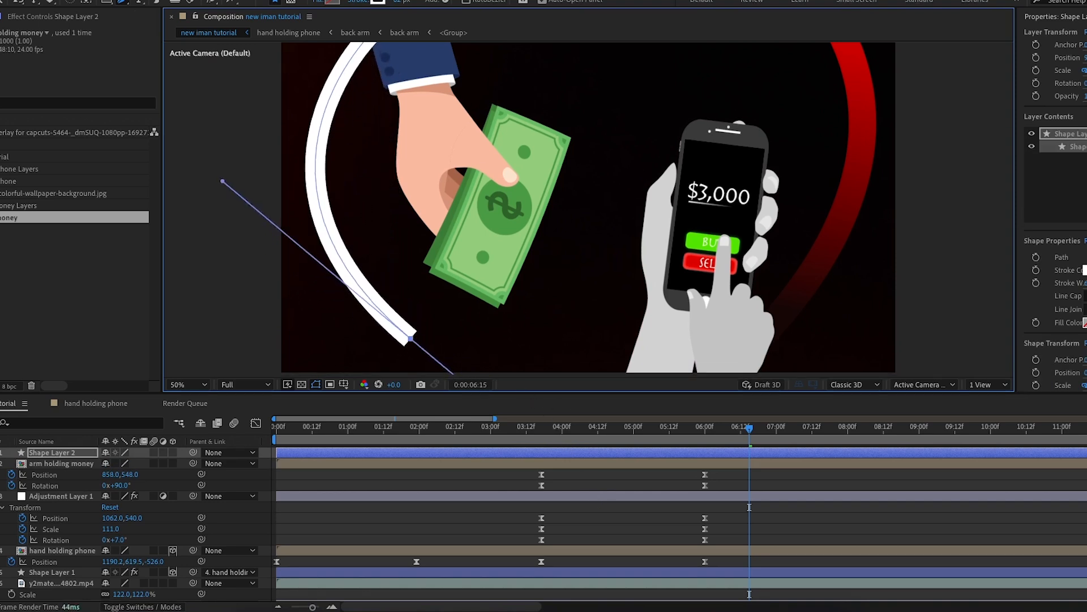
left_click_drag(398, 3, 388, 3)
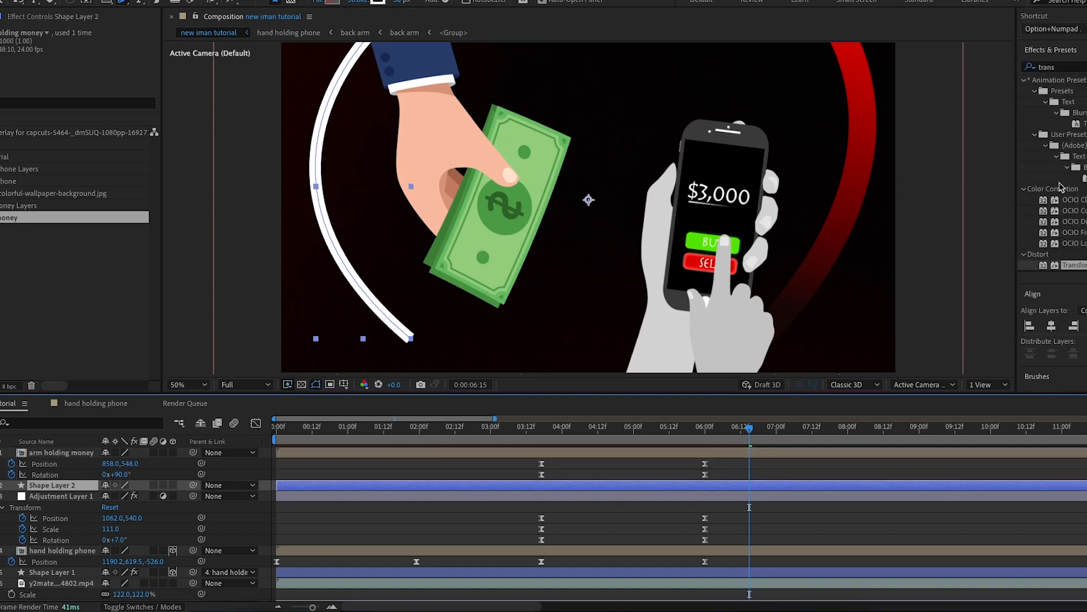
- Find the Gradient Ramp effect with the search term "grad" and apply it to Shape Layer 2
left_click(1043, 67)
key("BackSpace")
type("f")
key("BackSpace")
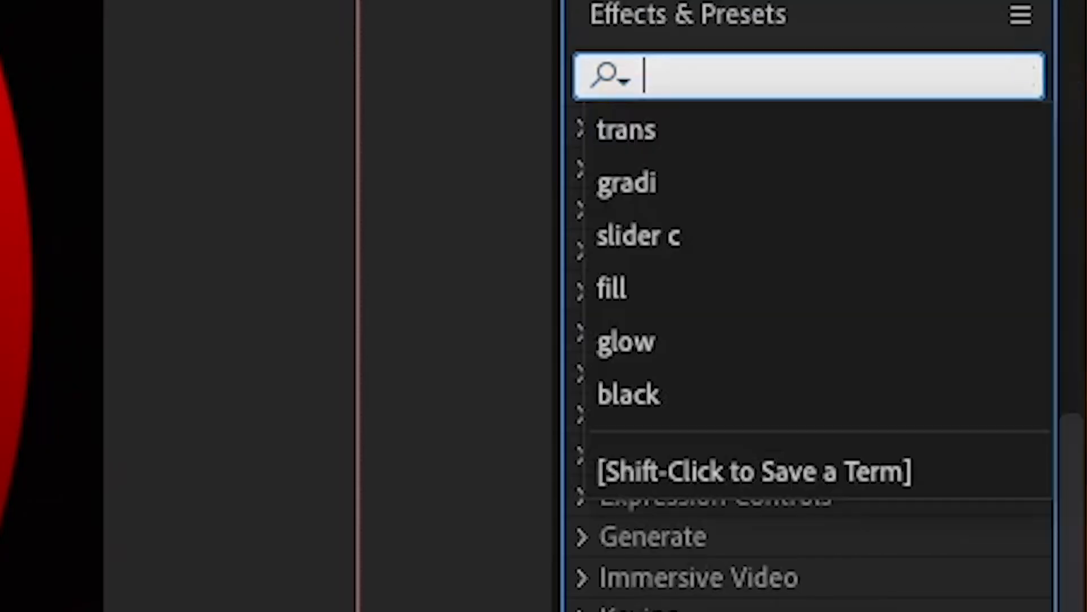
type("grad")
scroll(813, 388, "down", 5)
left_click_drag(866, 249, 67, 485)
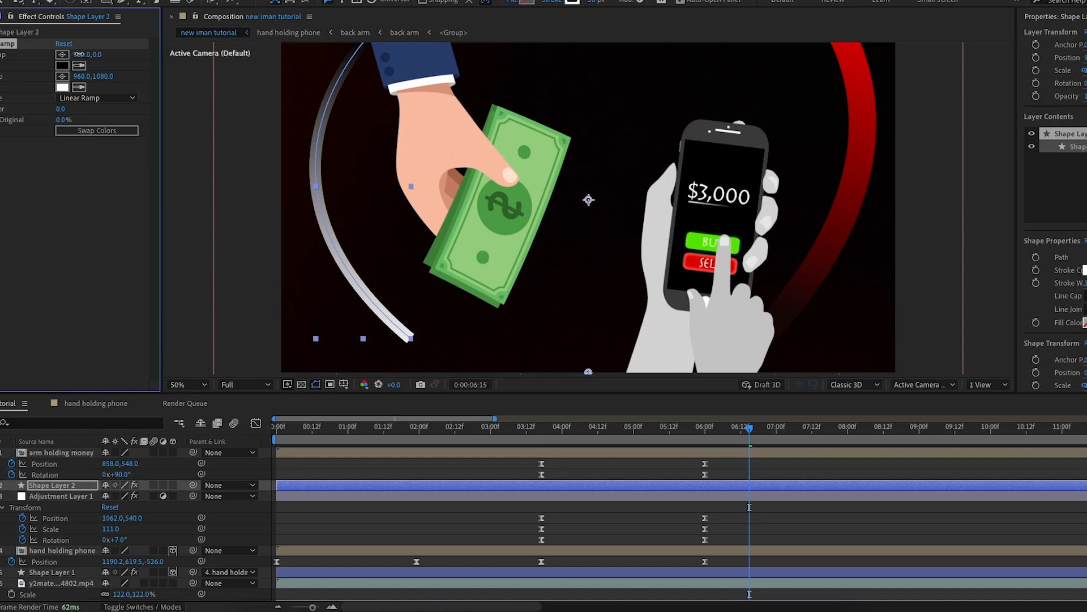
- Place the gradient's start point at 222, 88 and end point at 408, 996, near the two ends of the white arc
scroll(317, 141, "down", 2)
left_click_drag(589, 118, 481, 119)
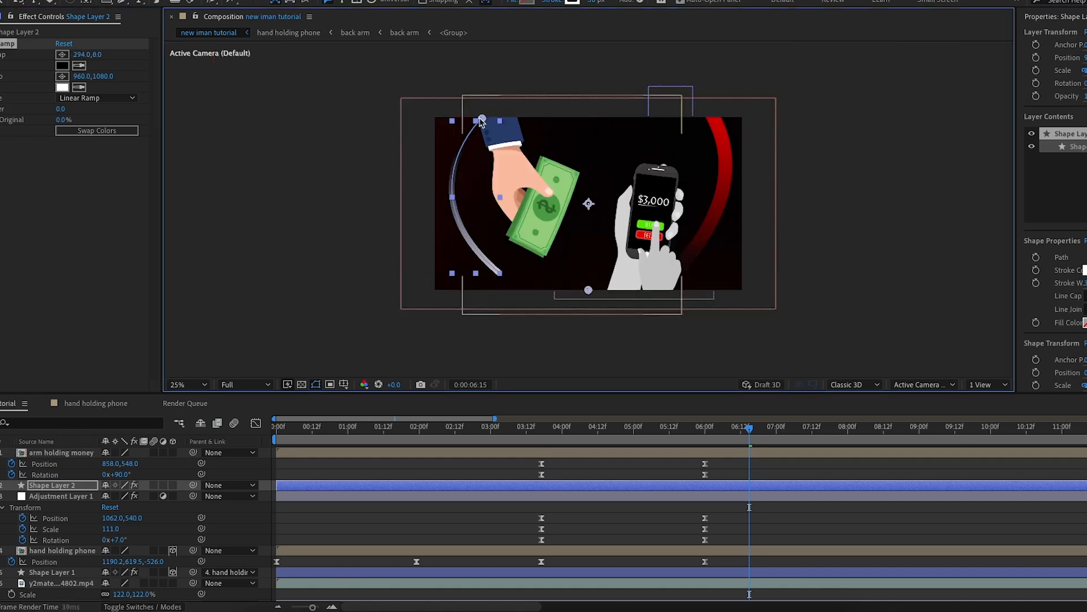
left_click_drag(589, 290, 499, 275)
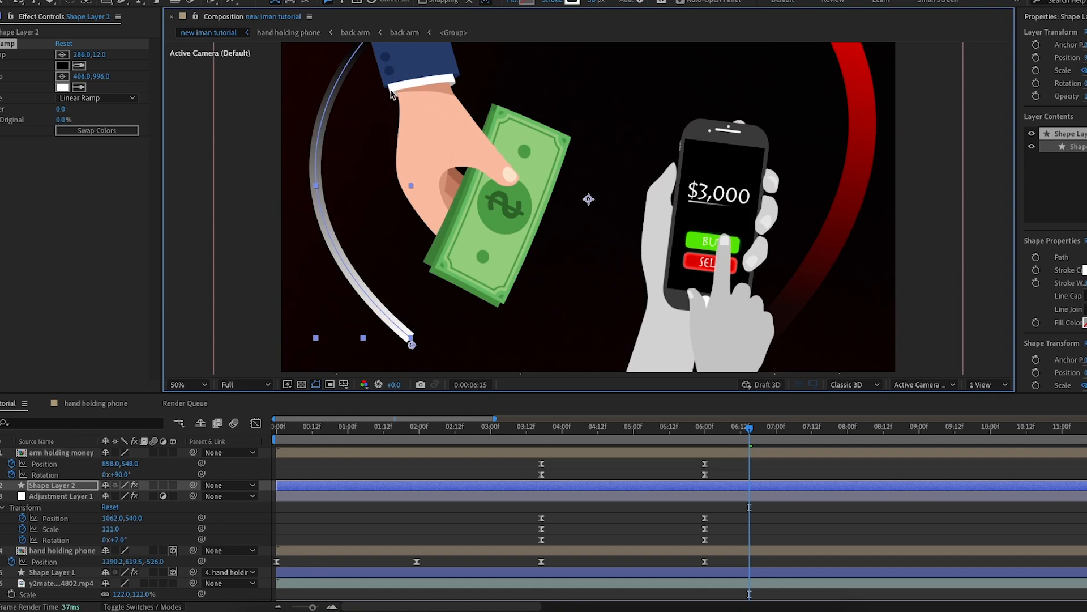
key("comma")
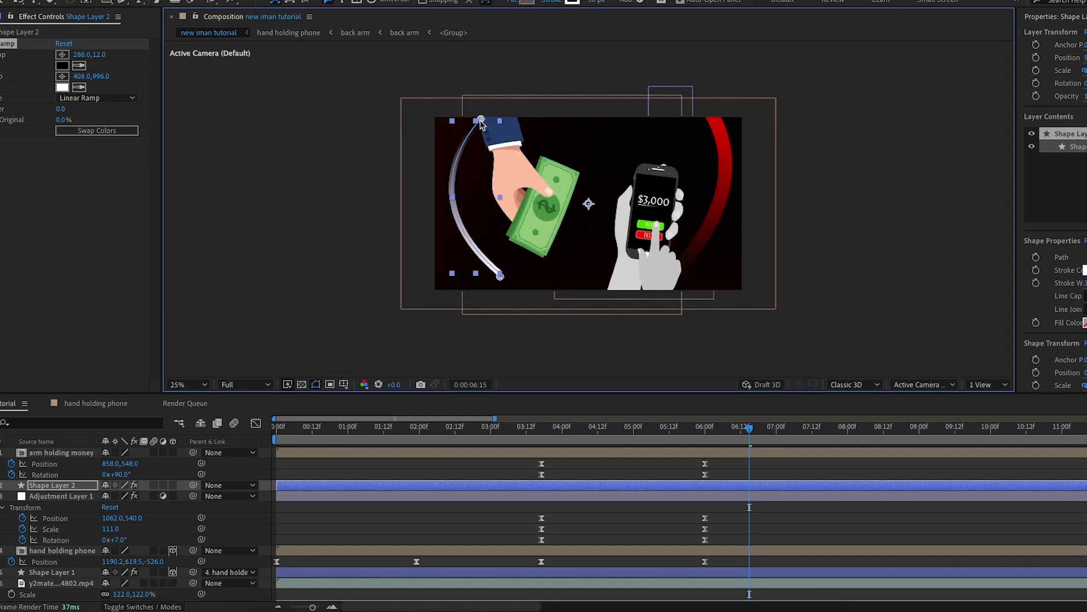
left_click_drag(481, 119, 470, 130)
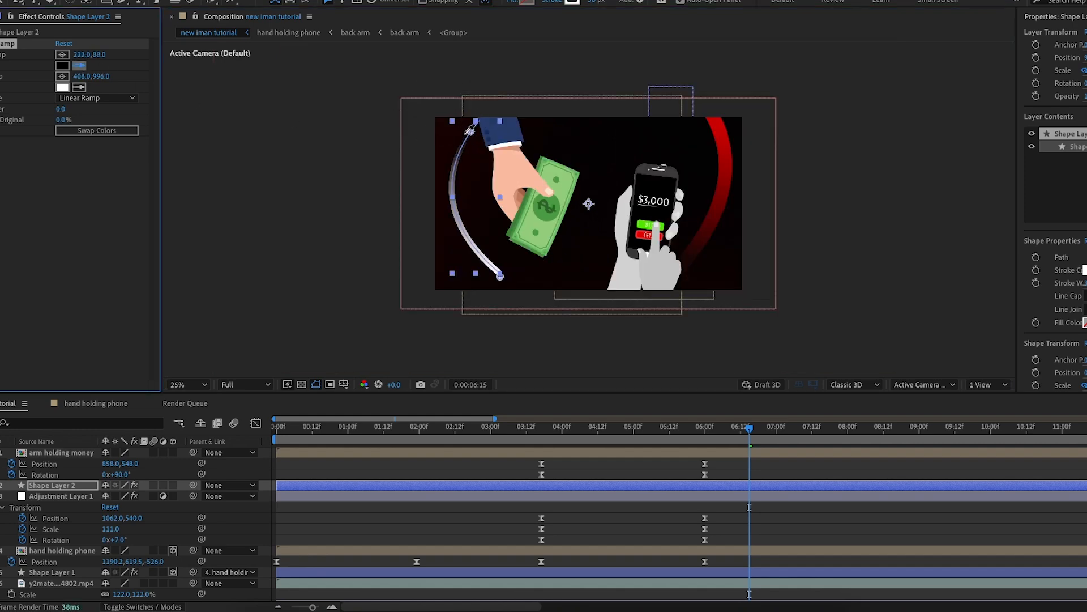
- Set the end color of Shape Layer 2's Gradient Ramp to bright green, hex 2AF400
key("period")
left_click(333, 132)
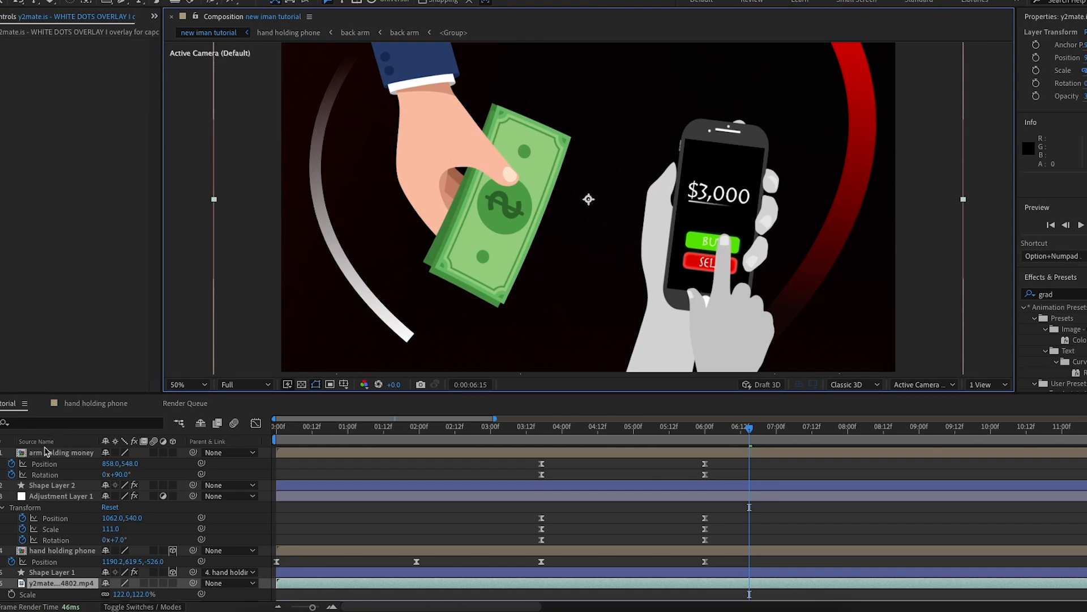
left_click(52, 484)
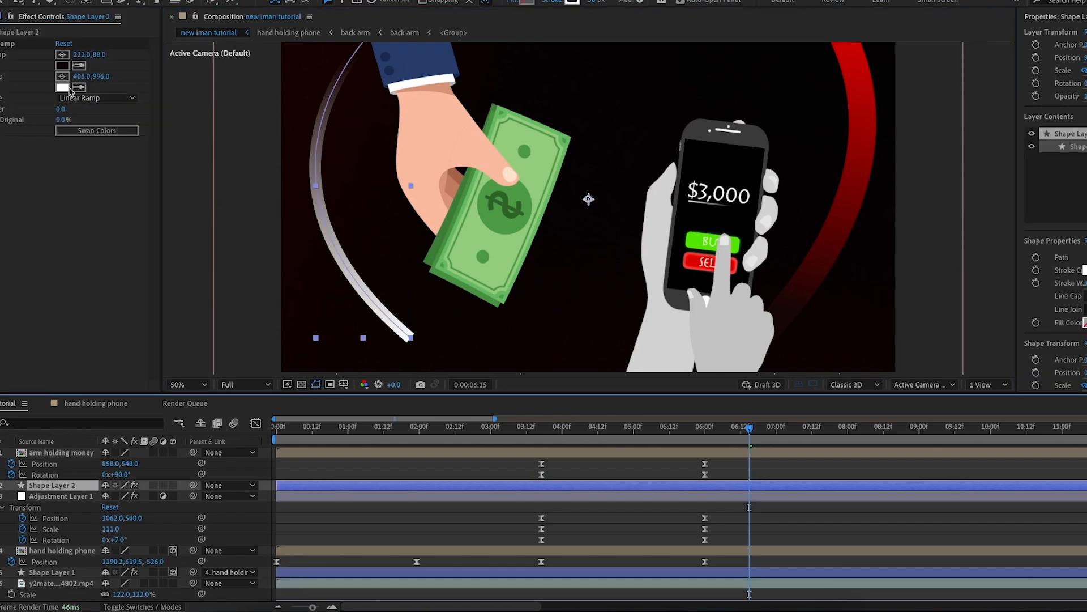
left_click(66, 88)
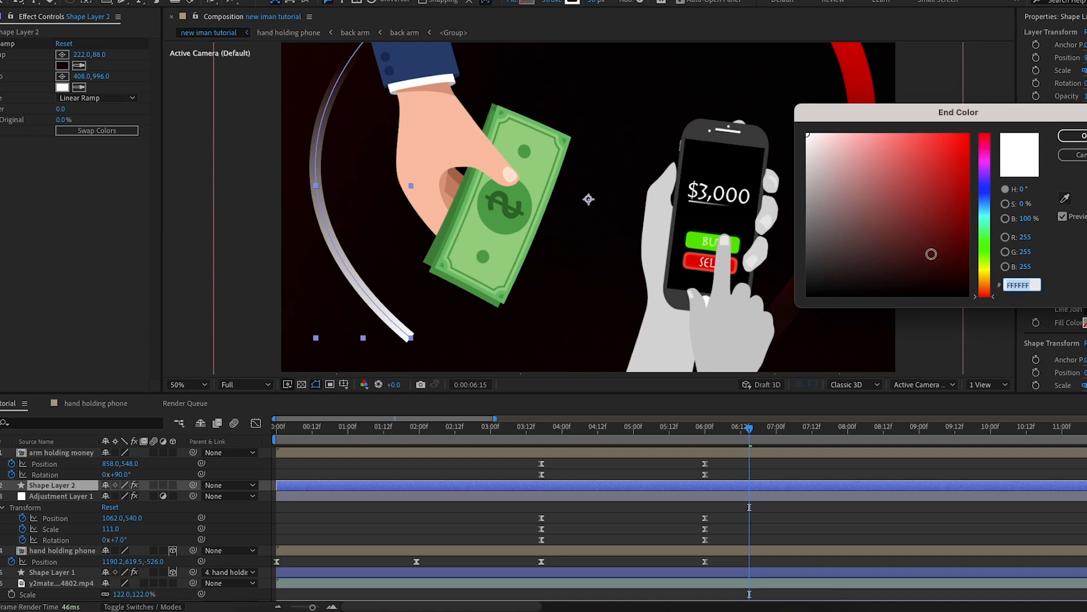
left_click(984, 247)
left_click_drag(966, 136, 969, 140)
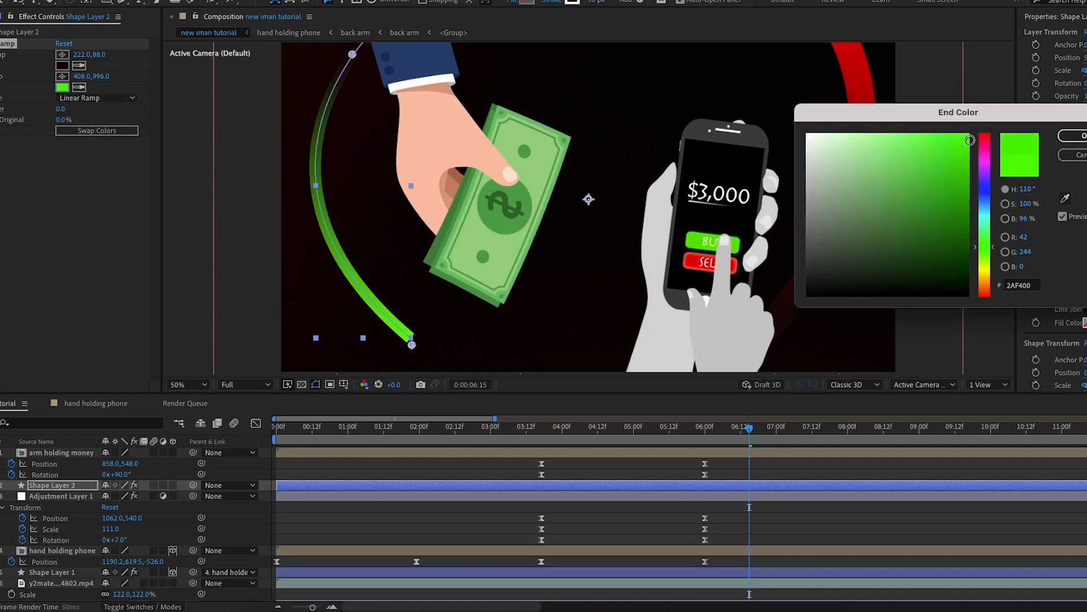
left_click(1073, 136)
- Change the Line Cap of Stroke 1 on Shape Layer 2 to Round Cap
left_click(220, 229)
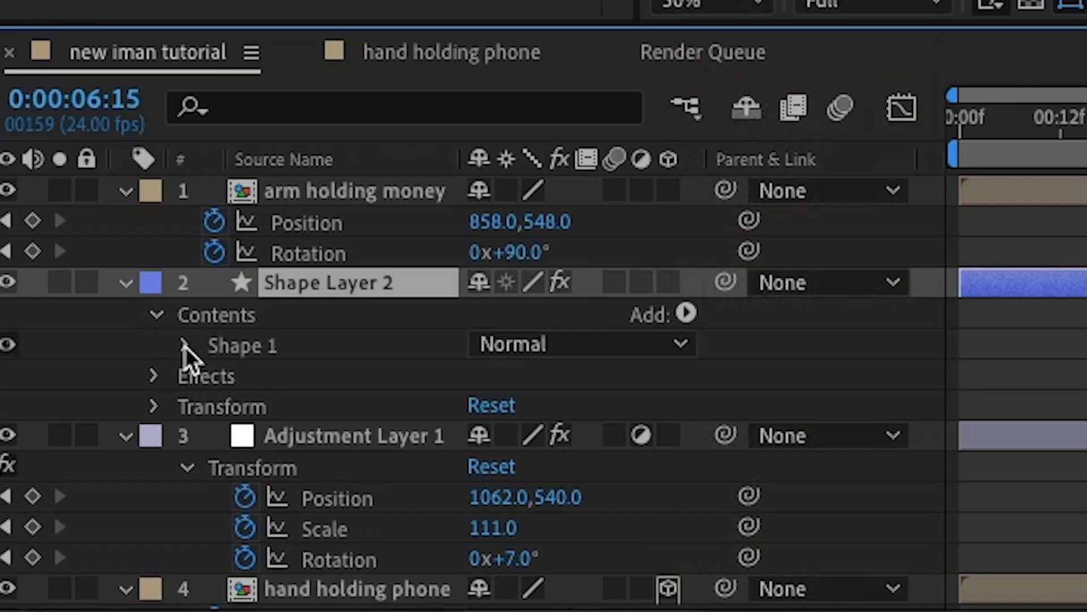
left_click(184, 345)
left_click(216, 405)
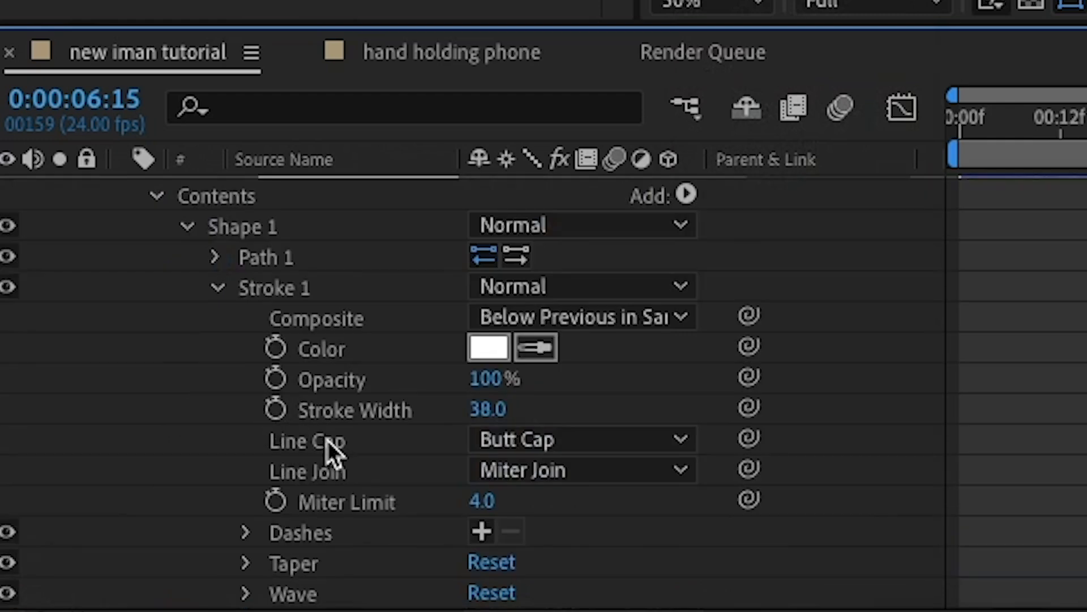
scroll(504, 543, "down", 1)
left_click(537, 416)
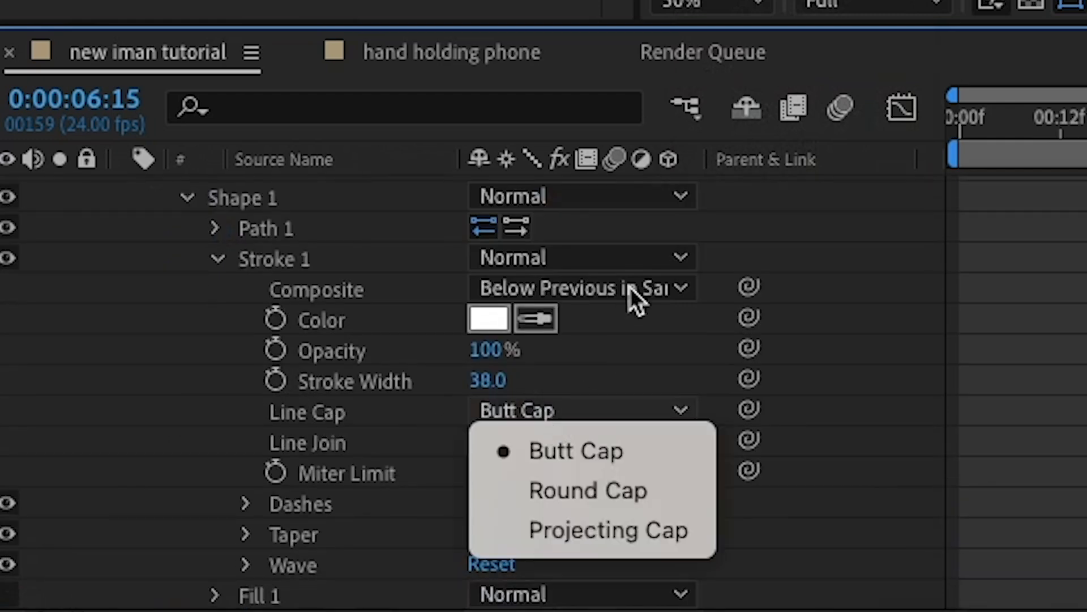
left_click(587, 491)
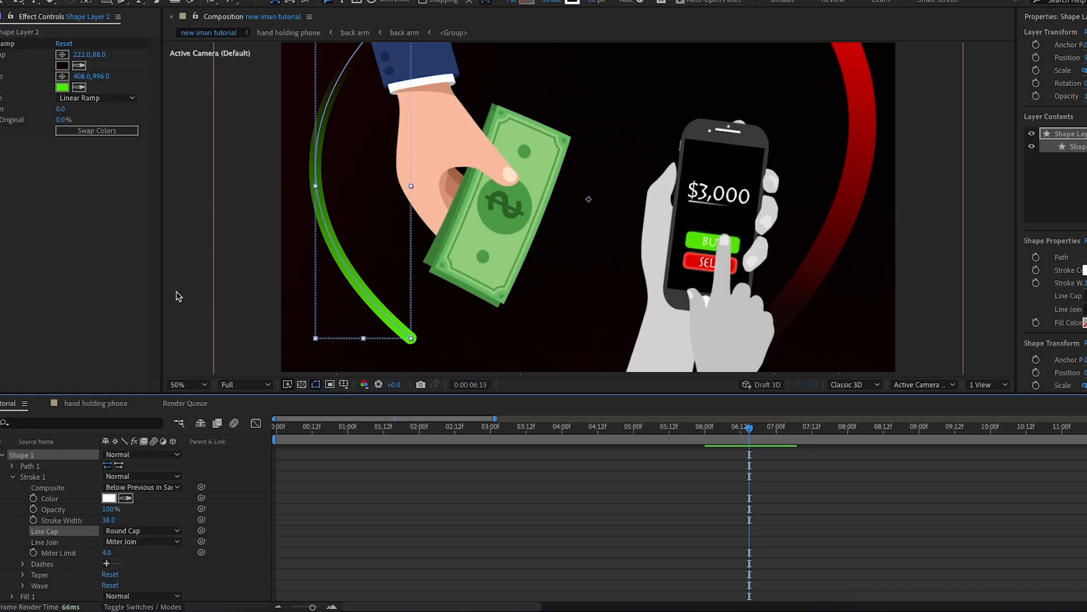
left_click(172, 291)
scroll(76, 541, "up", 3)
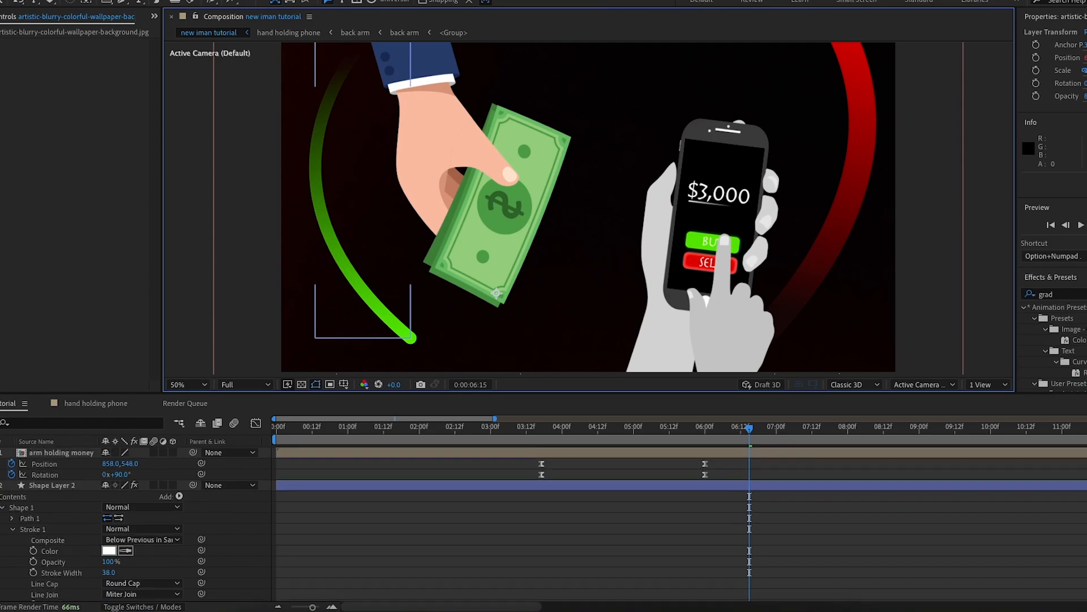
- Change the Line Cap of Stroke 1 on Shape Layer 1 to Round Cap
left_click(2, 485)
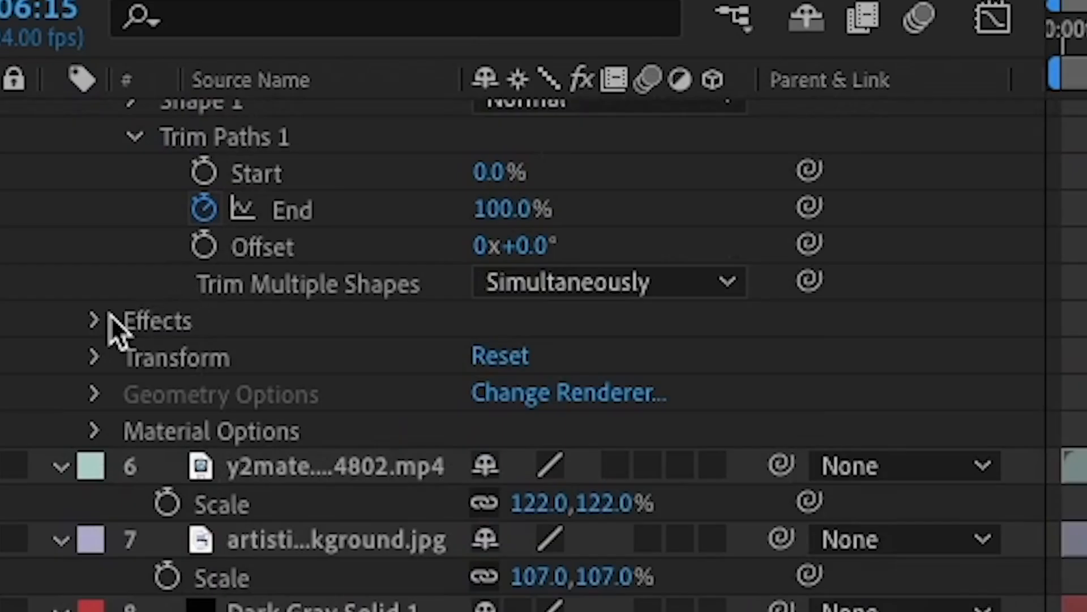
scroll(236, 338, "up", 1)
left_click(132, 132)
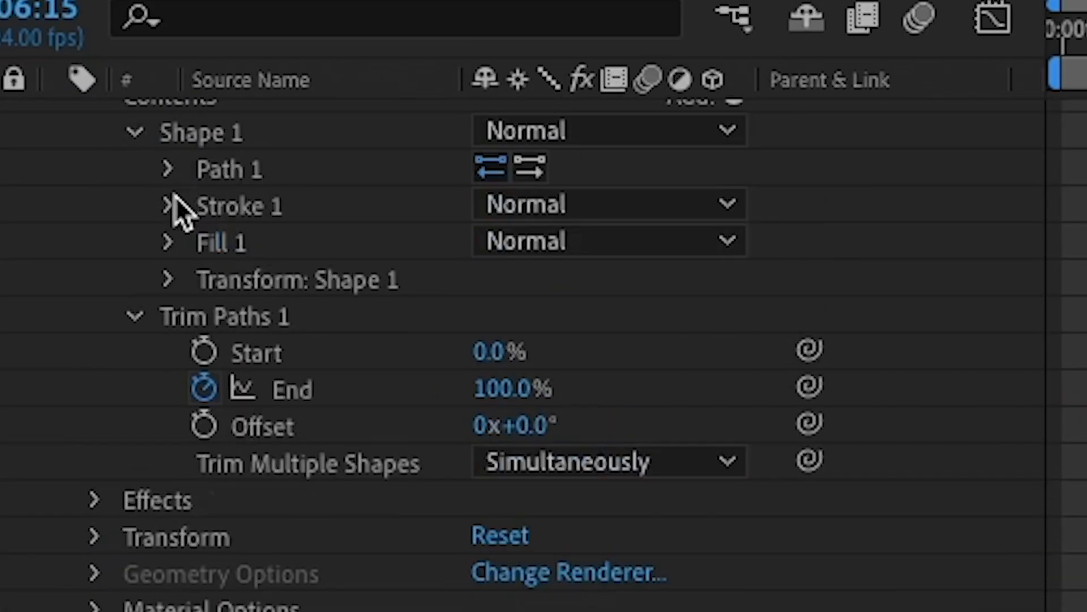
left_click(170, 206)
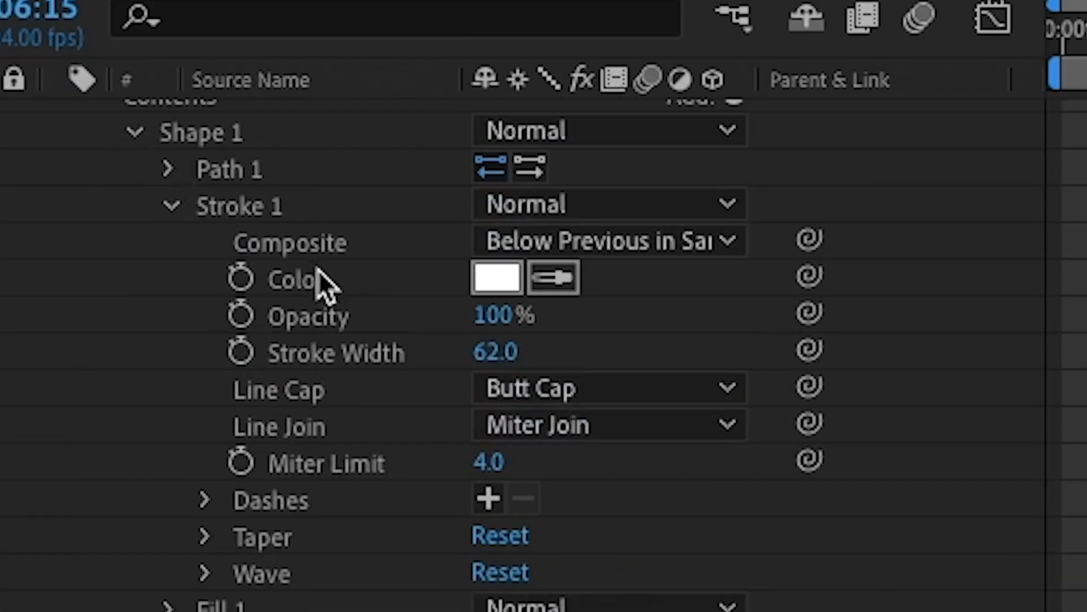
left_click(563, 390)
left_click(605, 483)
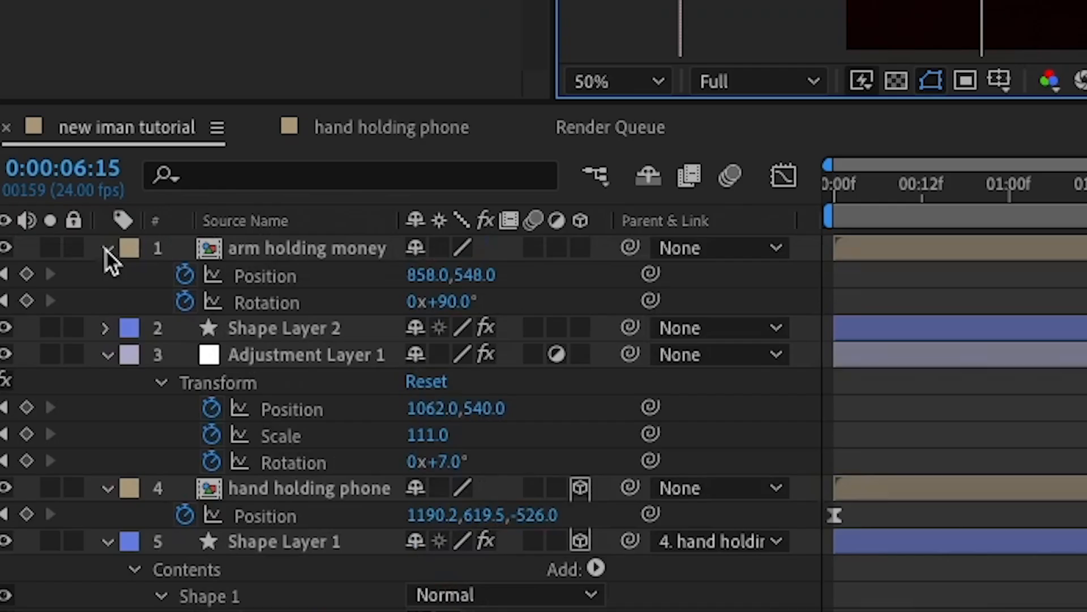
- Parent Shape Layer 2 to the arm holding money layer and preview the entrance from 0:00:02:14
left_click(107, 249)
left_click(306, 274)
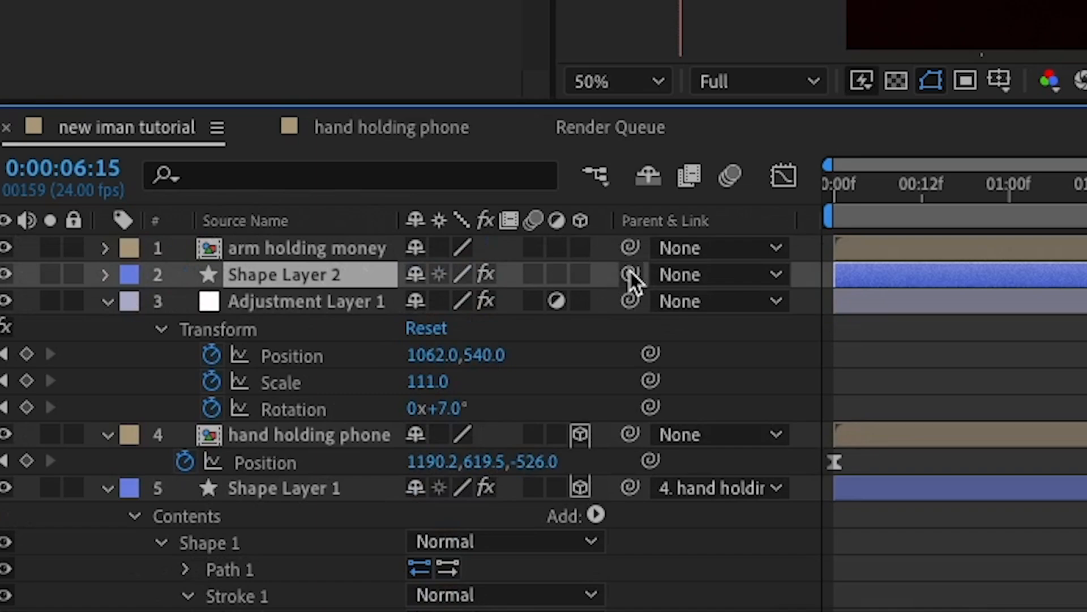
left_click_drag(630, 276, 304, 250)
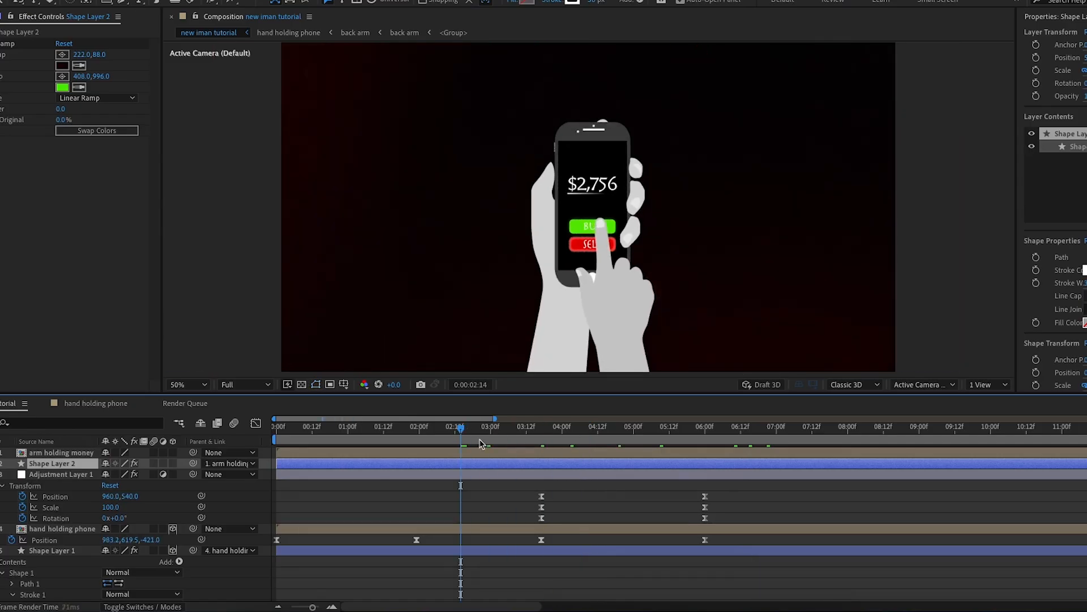
key("space")
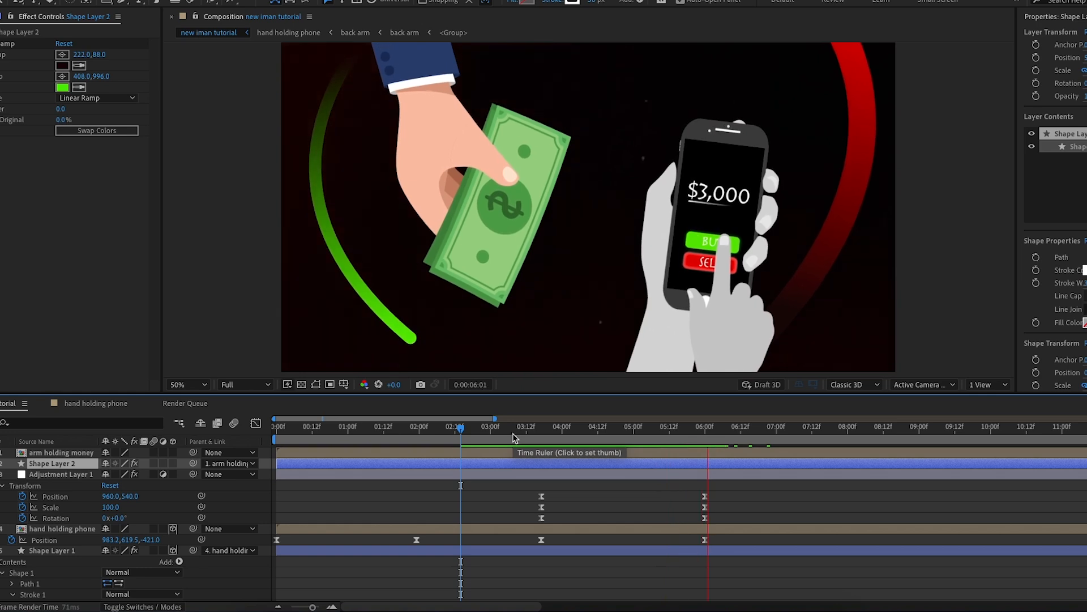
- Find Fast Box Blur with the search term "fast box" and apply it to Shape Layer 2 at 0:00:03:17
left_click_drag(734, 435, 542, 435)
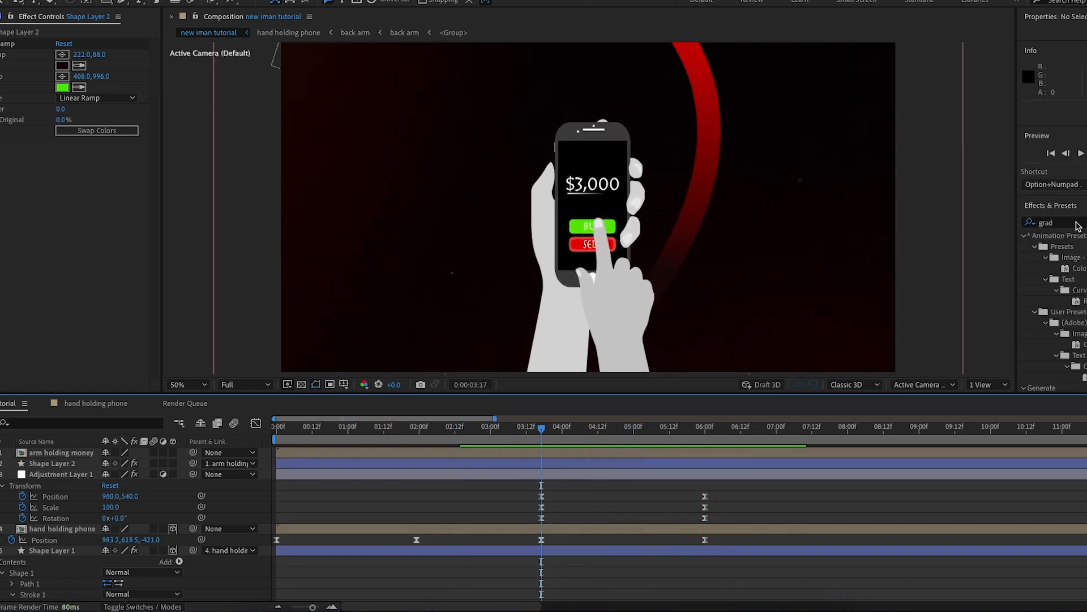
left_click(1079, 223)
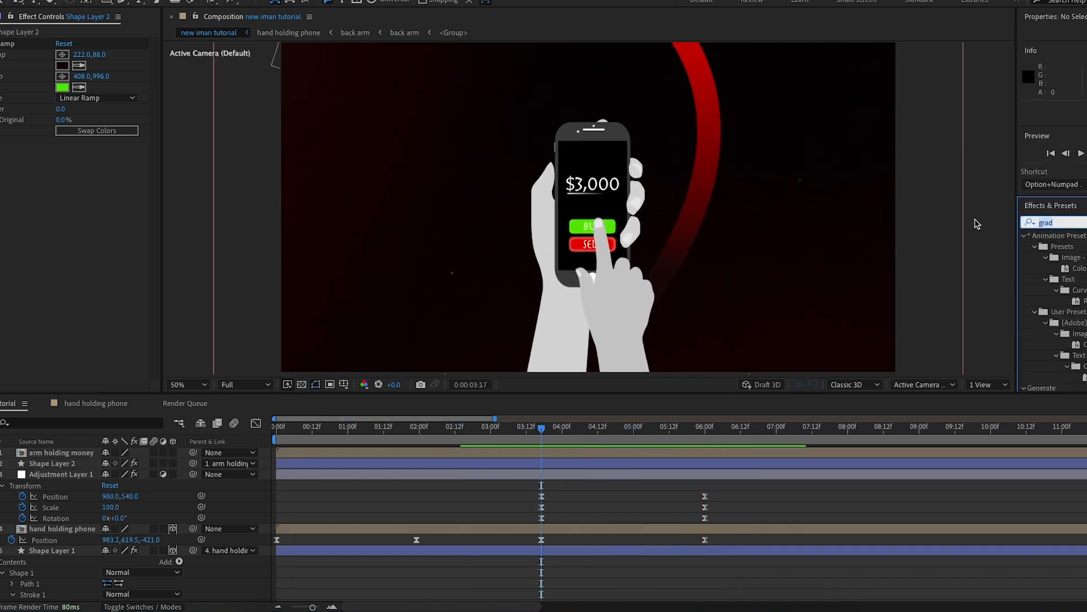
type("fast box")
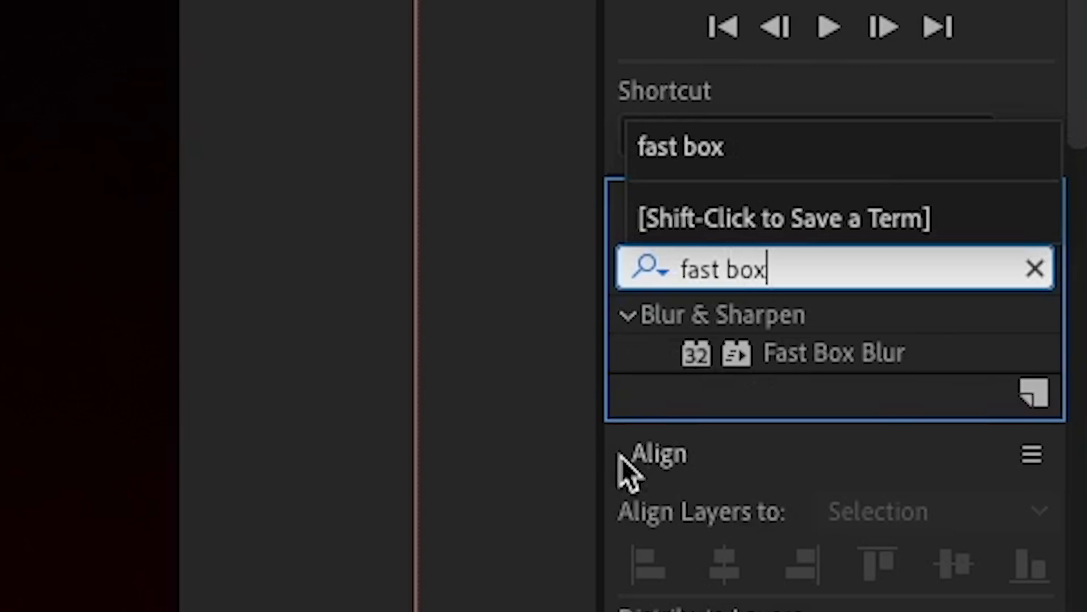
left_click(827, 355)
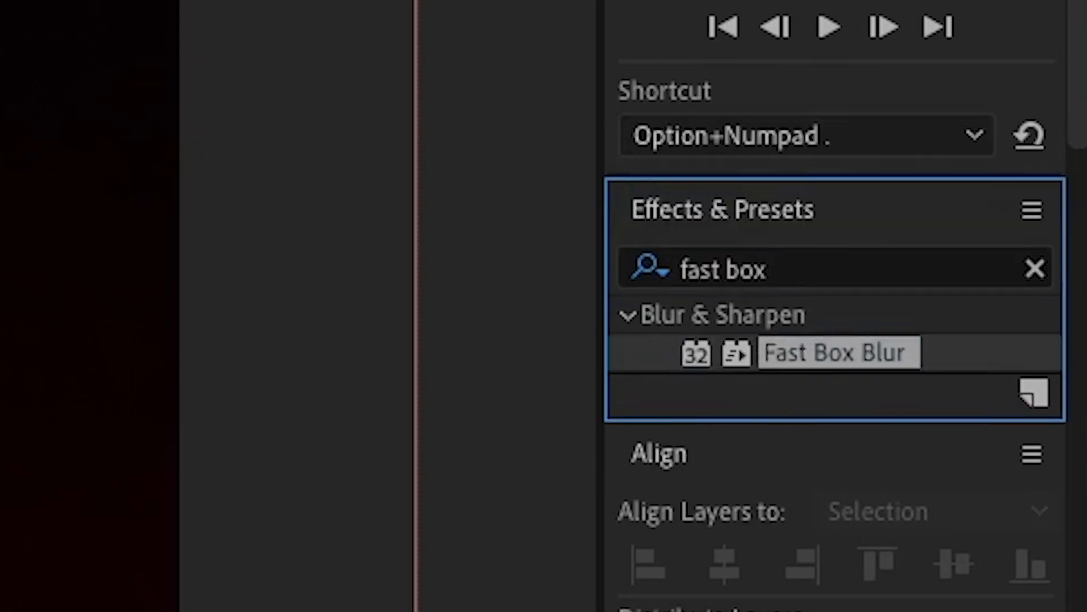
left_click_drag(827, 356, 94, 466)
- Set the Fast Box Blur's Blur Radius on Shape Layer 2 to 3
left_click_drag(544, 435, 732, 436)
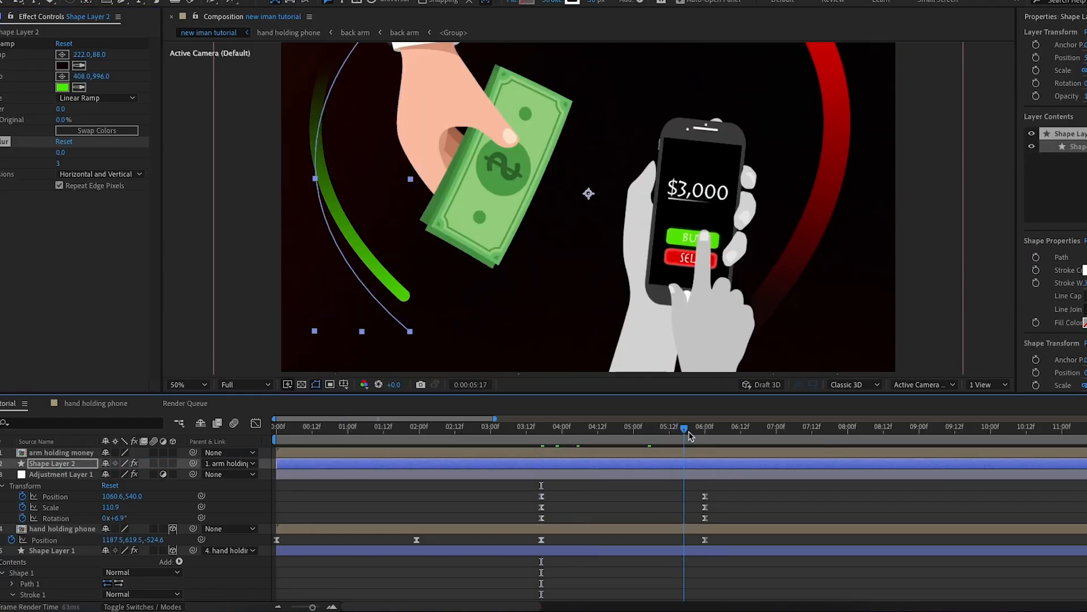
left_click(61, 153)
type("4")
key("Return")
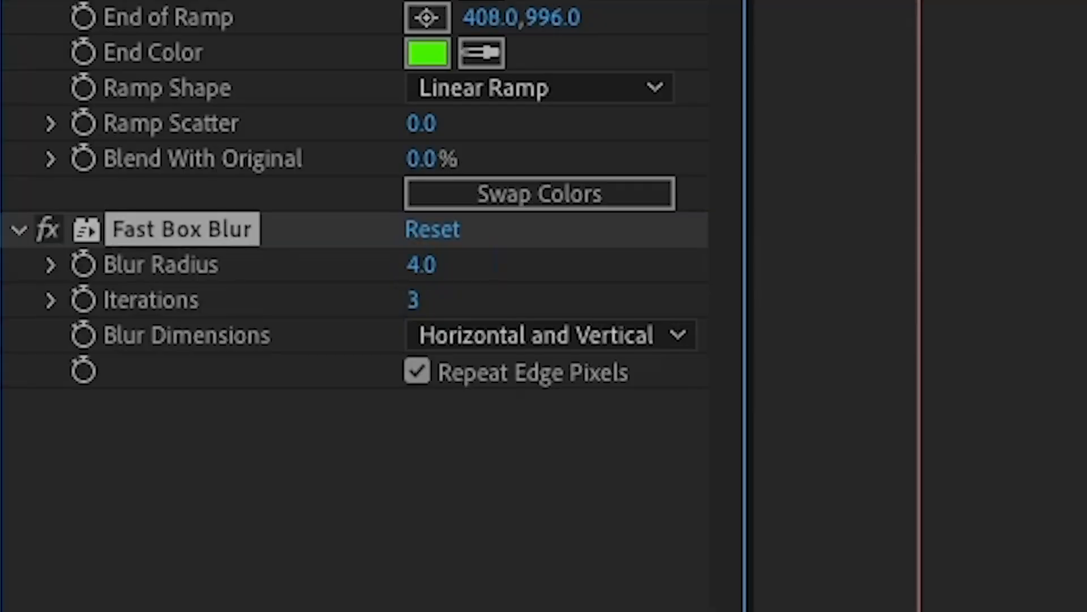
left_click(409, 262)
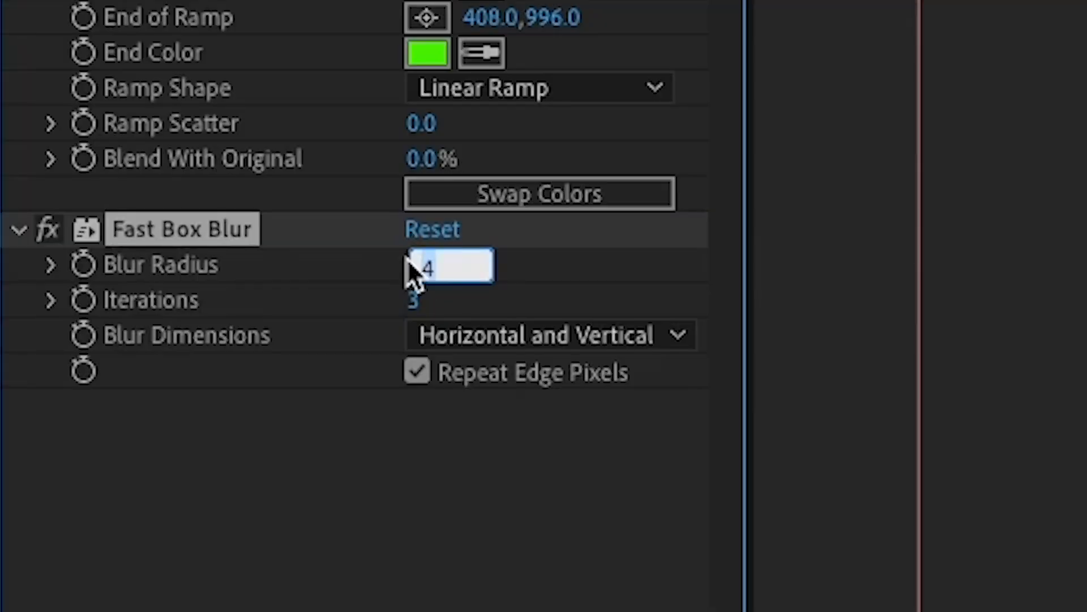
type("3")
key("Return")
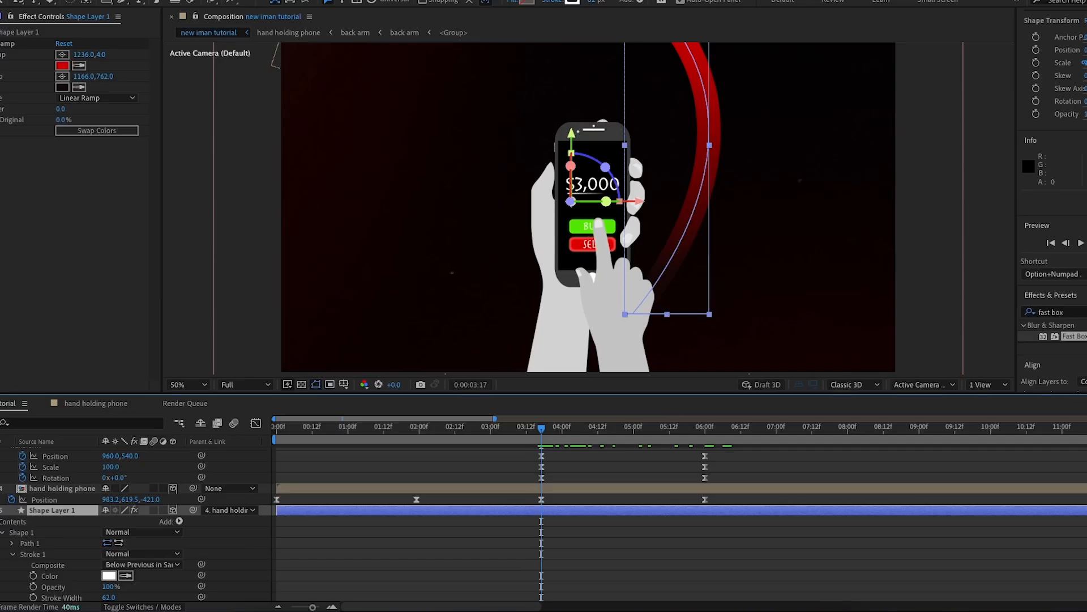
- Collapse Shape Layer 1's properties and apply the Fast Box Blur effect to that layer
left_click(1, 510)
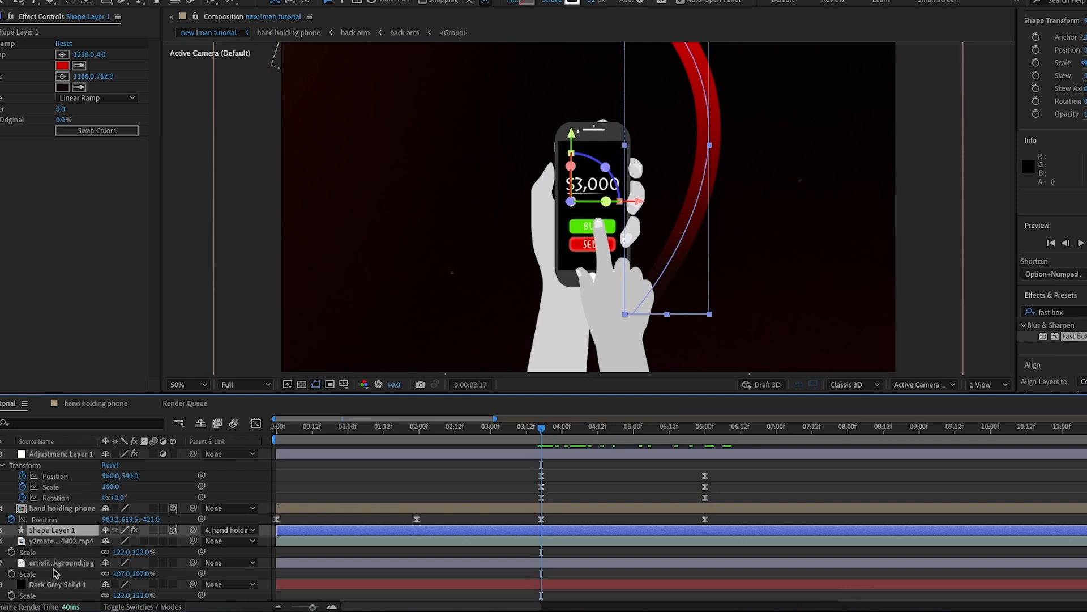
left_click(55, 531)
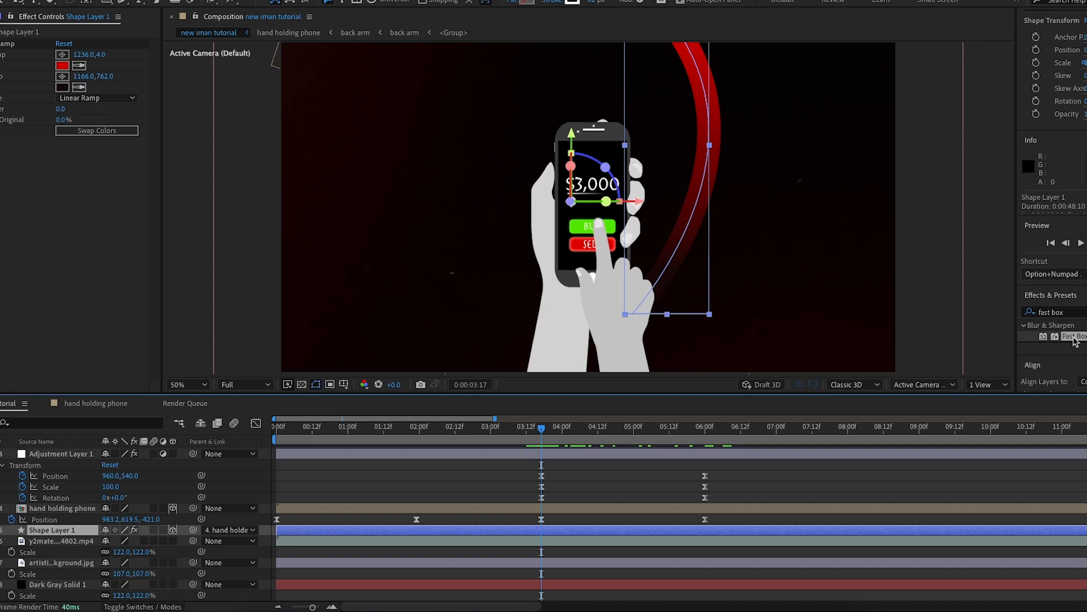
left_click_drag(1074, 338, 64, 531)
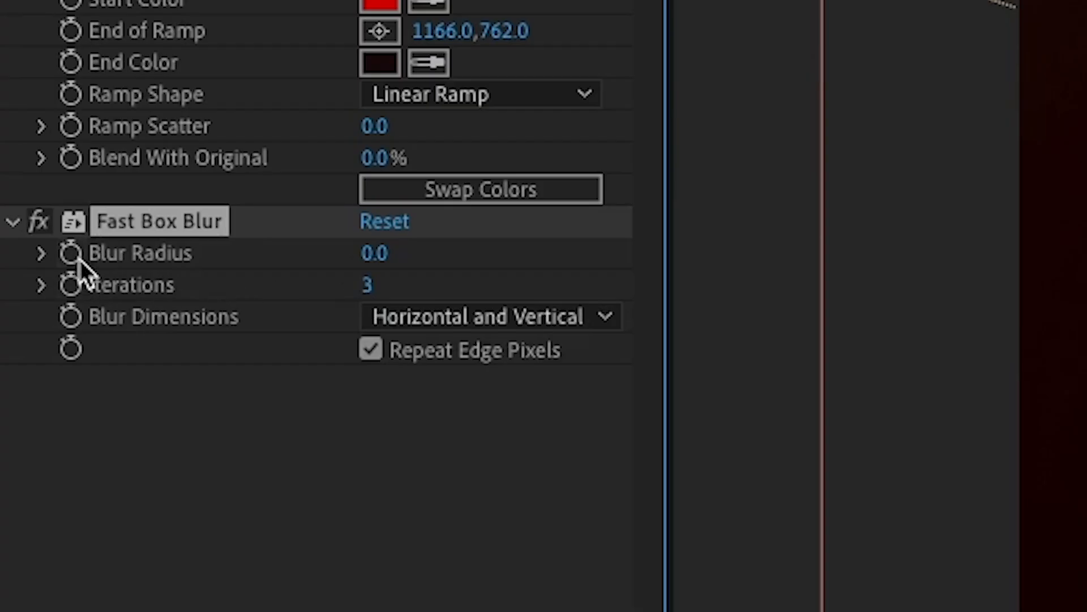
- Keyframe Shape Layer 1's Blur Radius from 0 at 0:00:03:17 to 3 at 0:00:06:00
left_click(71, 254)
left_click_drag(538, 437, 705, 435)
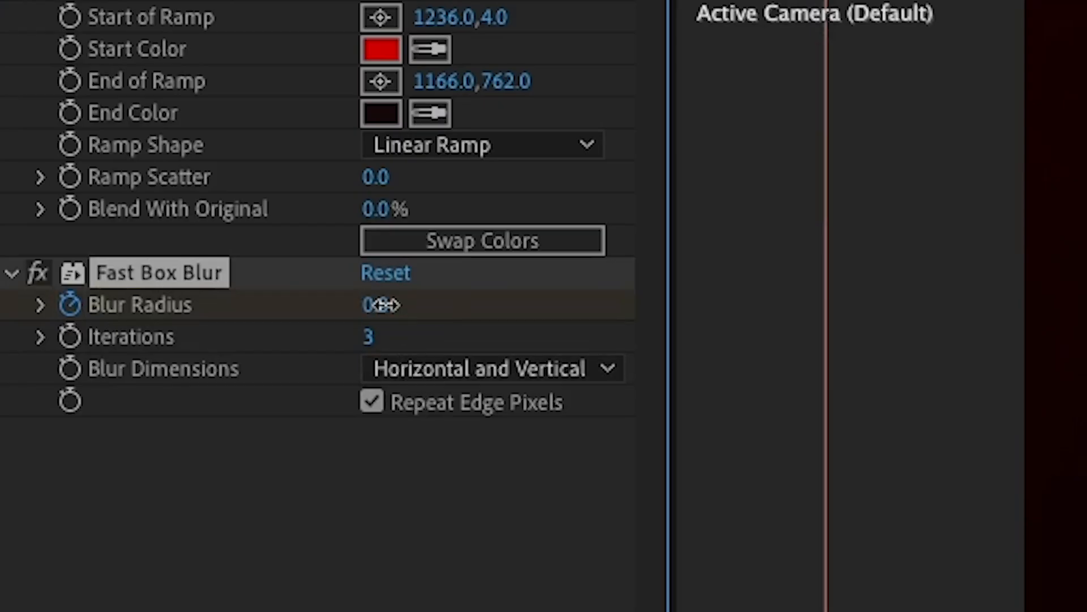
left_click(382, 305)
type("3")
key("Return")
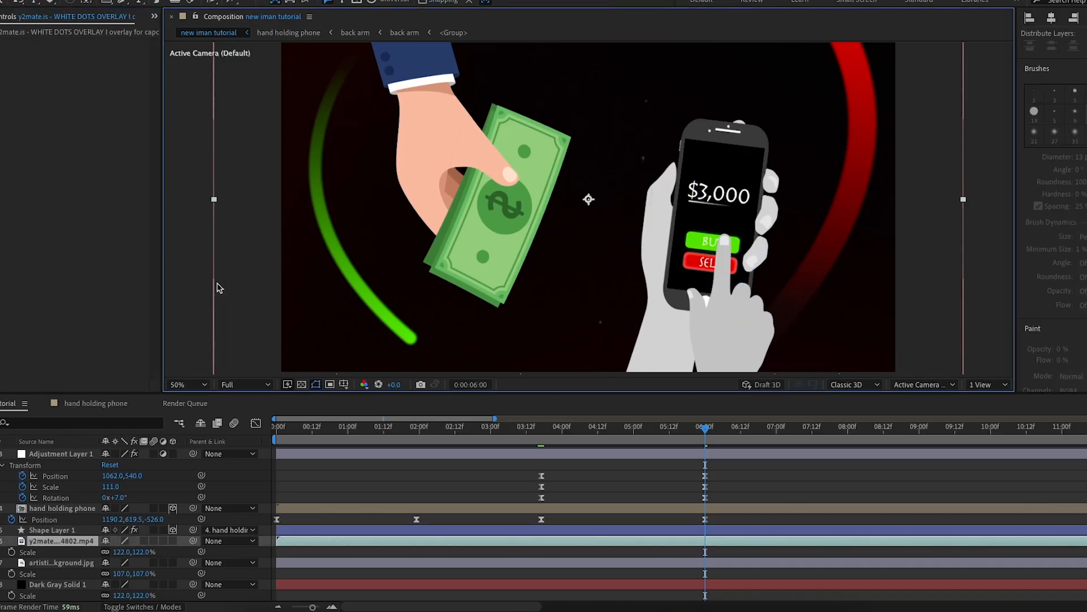
- Reveal Shape Layer 1's keyframes and apply Easy Ease to both Blur Radius keyframes
left_click(722, 530)
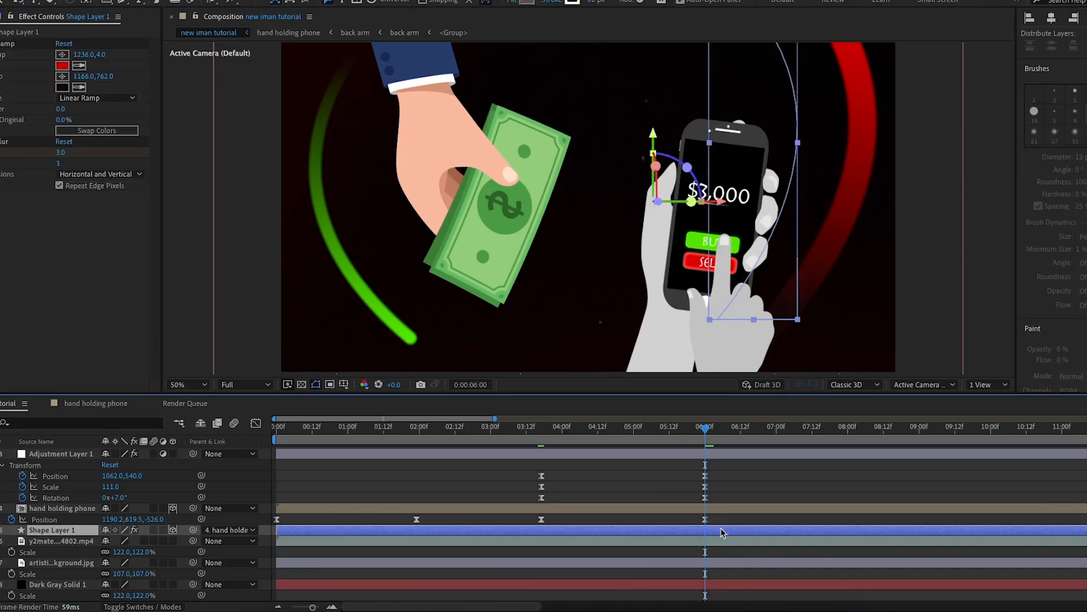
key("u")
left_click_drag(733, 561, 538, 568)
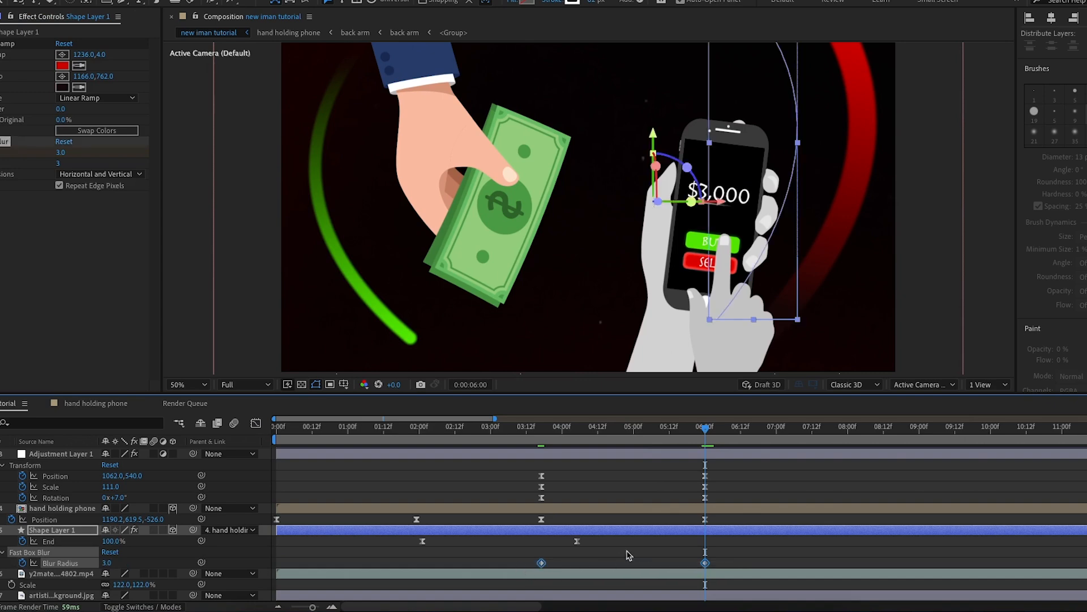
key("F9")
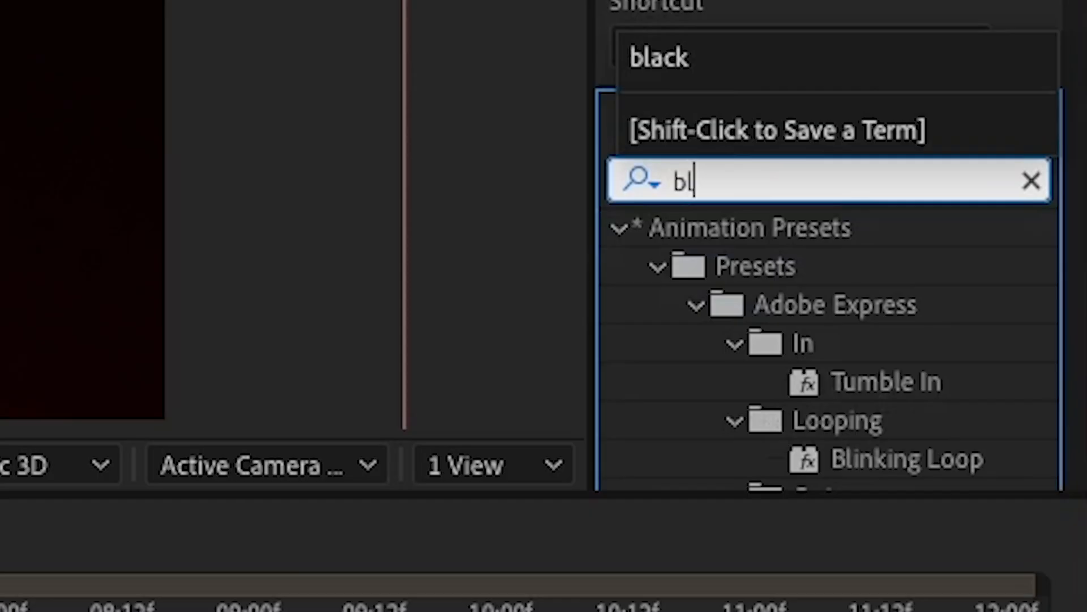
- Apply the Black & White effect to arm holding money using the search term "black", and preview from 0:00:05:11
type("ack a")
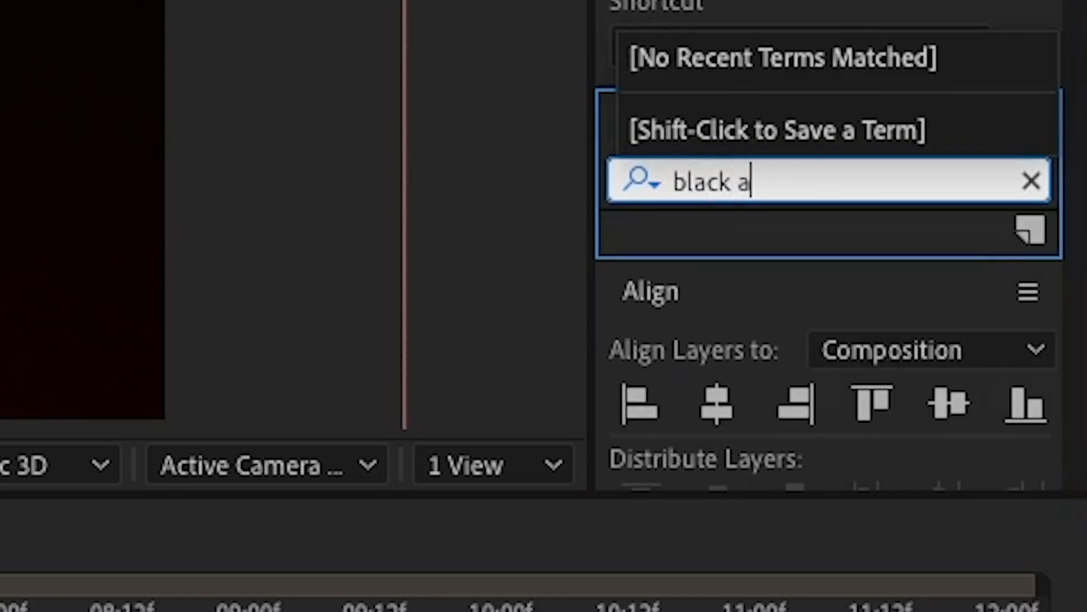
key("BackSpace")
key("BackSpace")
left_click_drag(836, 265, 85, 453)
left_click(402, 505)
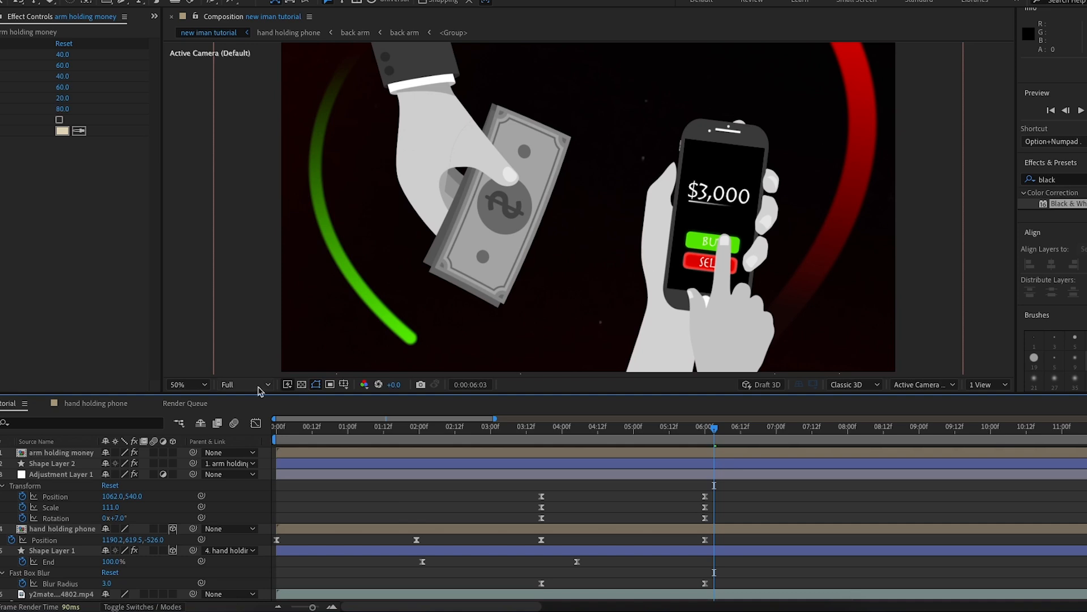
left_click_drag(712, 429, 664, 437)
key("space")
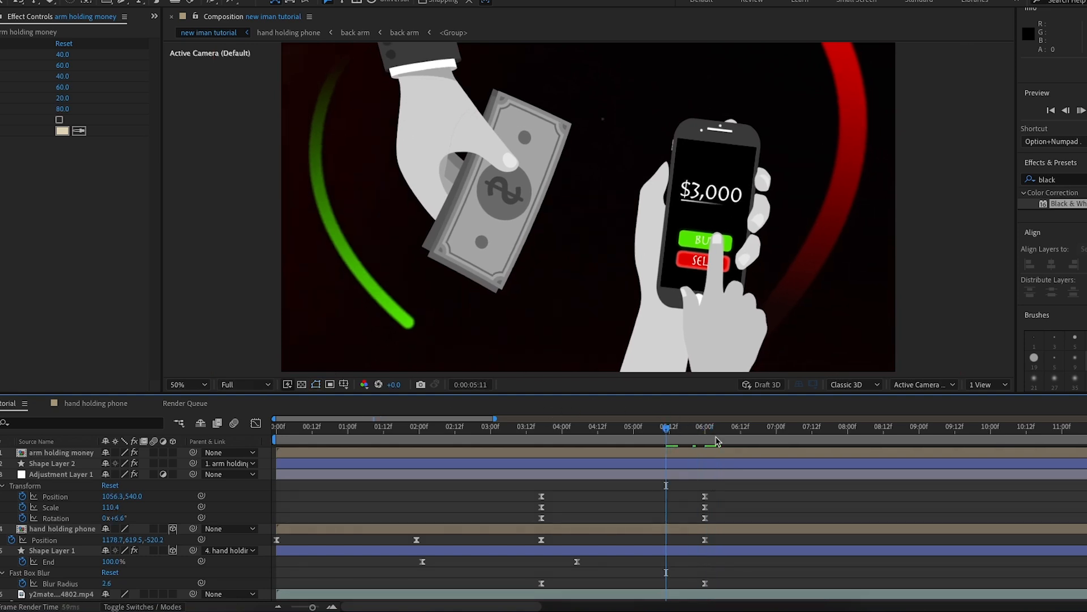
- Preview the scene and add a white text layer reading "investing" at 0:00:05:23
key("space")
left_click(139, 3)
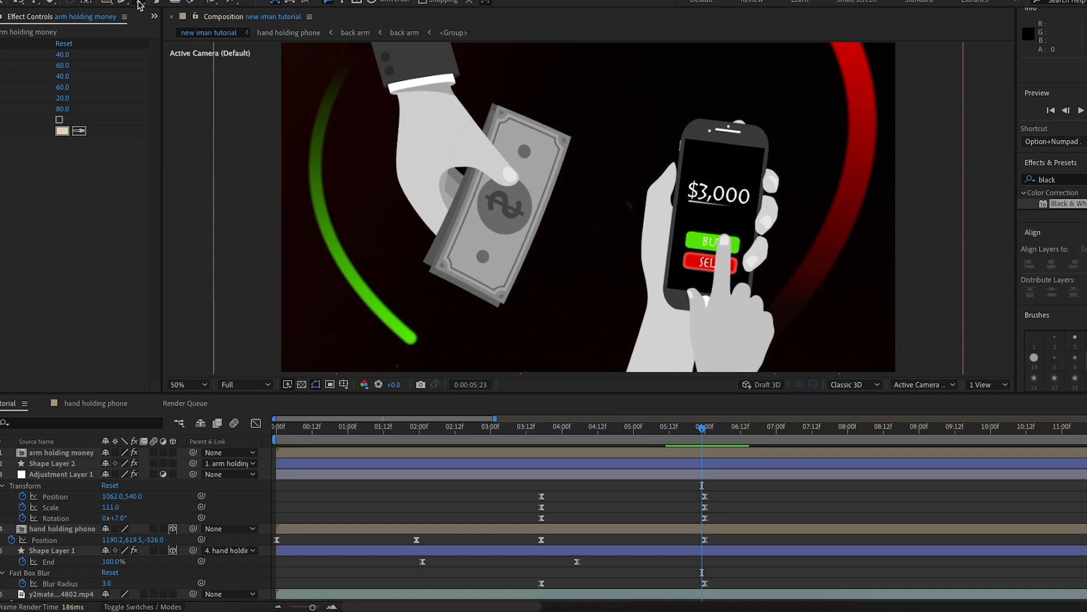
left_click(478, 187)
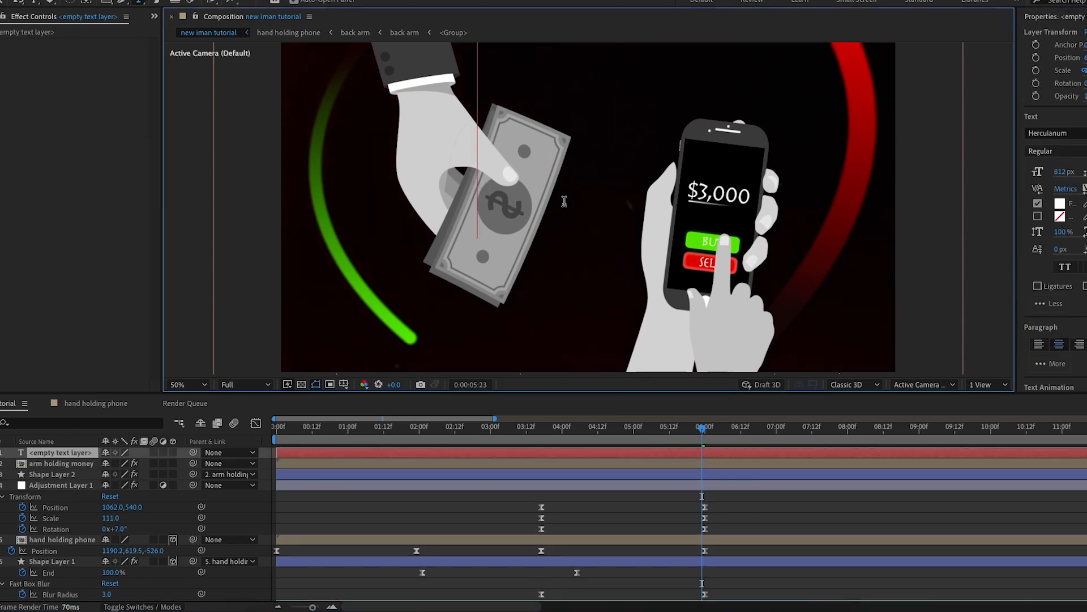
type("investing")
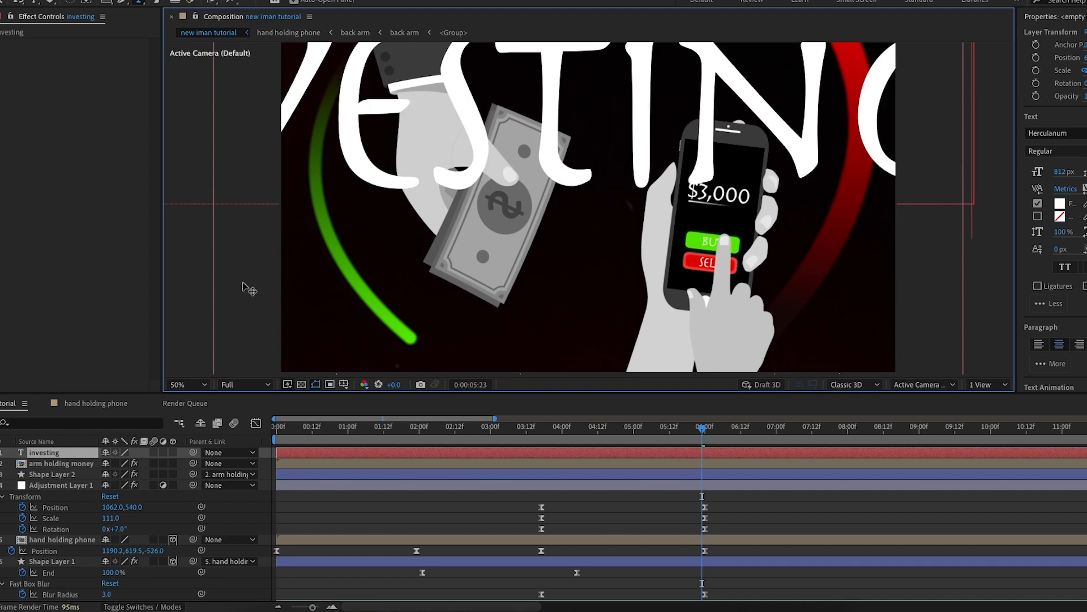
key("Escape")
- Scale the investing text to 45% and position it across the middle of the frame
key("s")
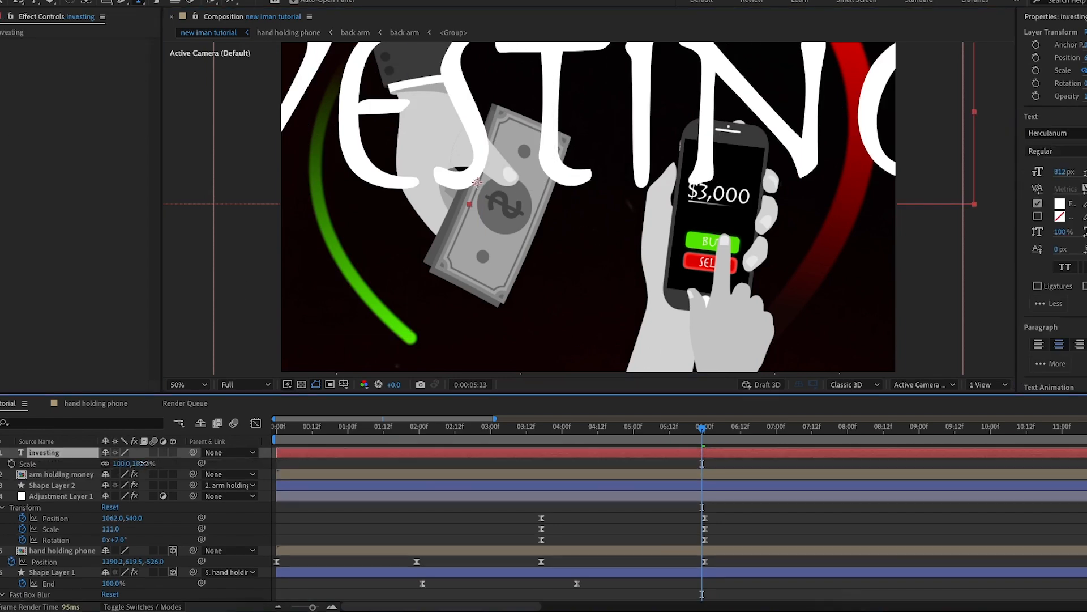
left_click_drag(143, 463, 104, 464)
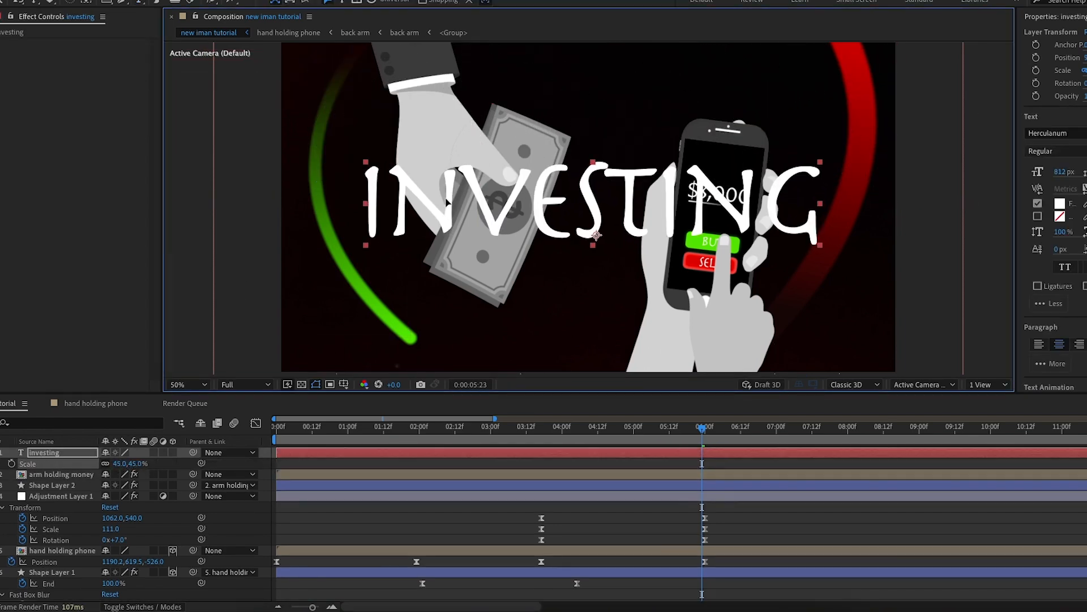
left_click_drag(447, 202, 445, 202)
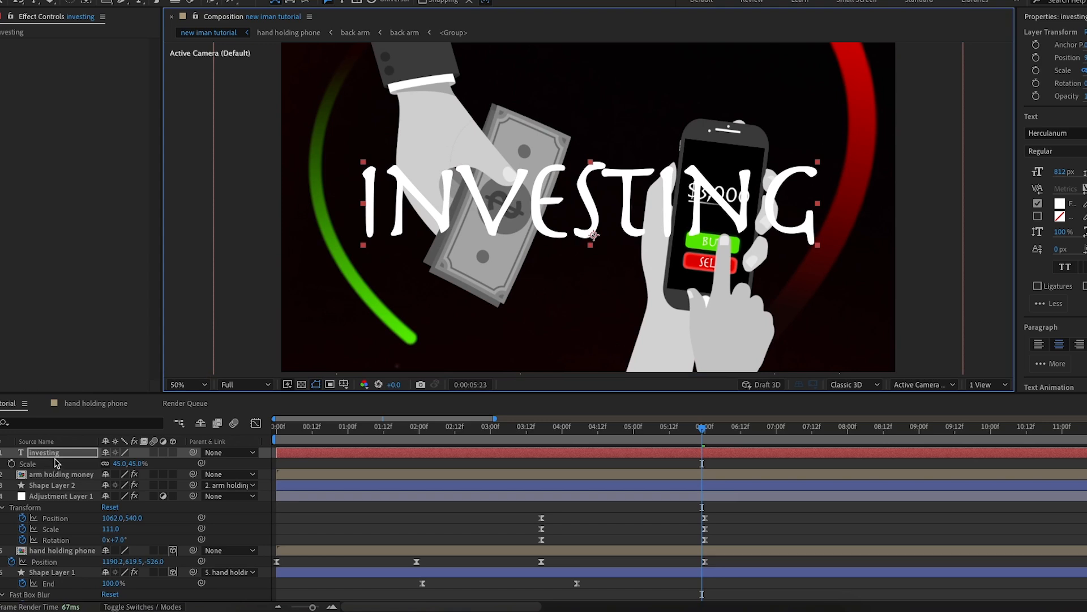
- Place the investing layer directly below Shape Layer 1 and level the text with a rotation of -7°, shifting it slightly left
left_click_drag(51, 454, 86, 538)
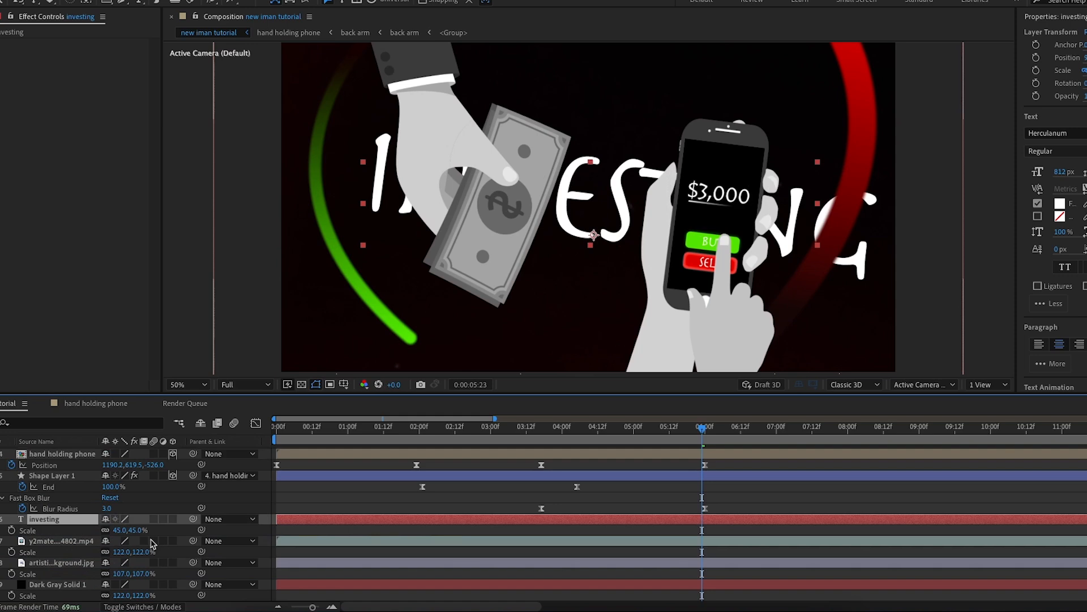
key("r")
left_click_drag(122, 530, 119, 532)
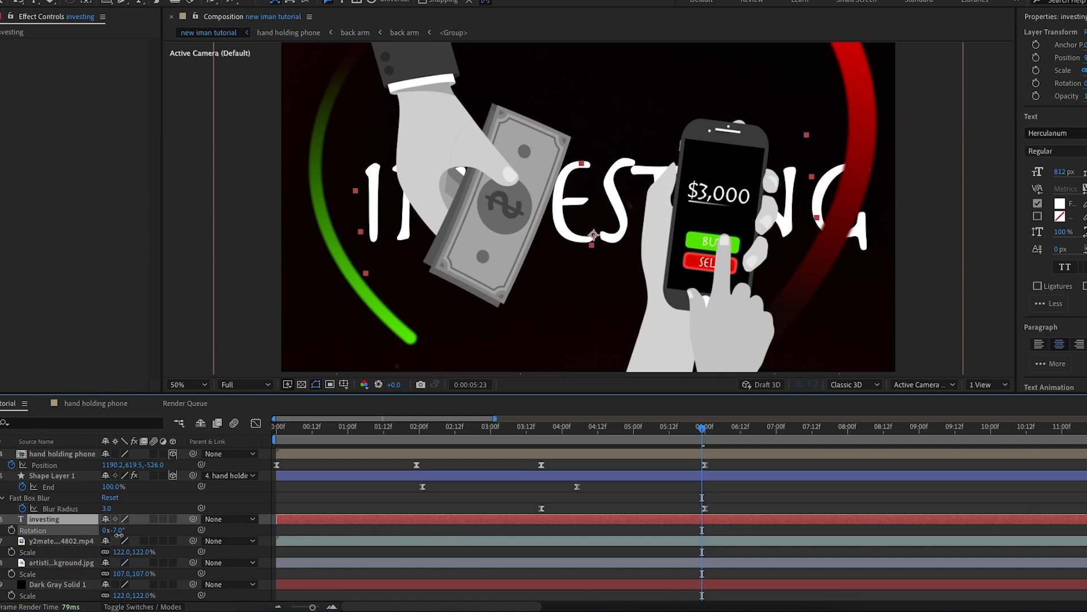
left_click_drag(566, 209, 545, 213)
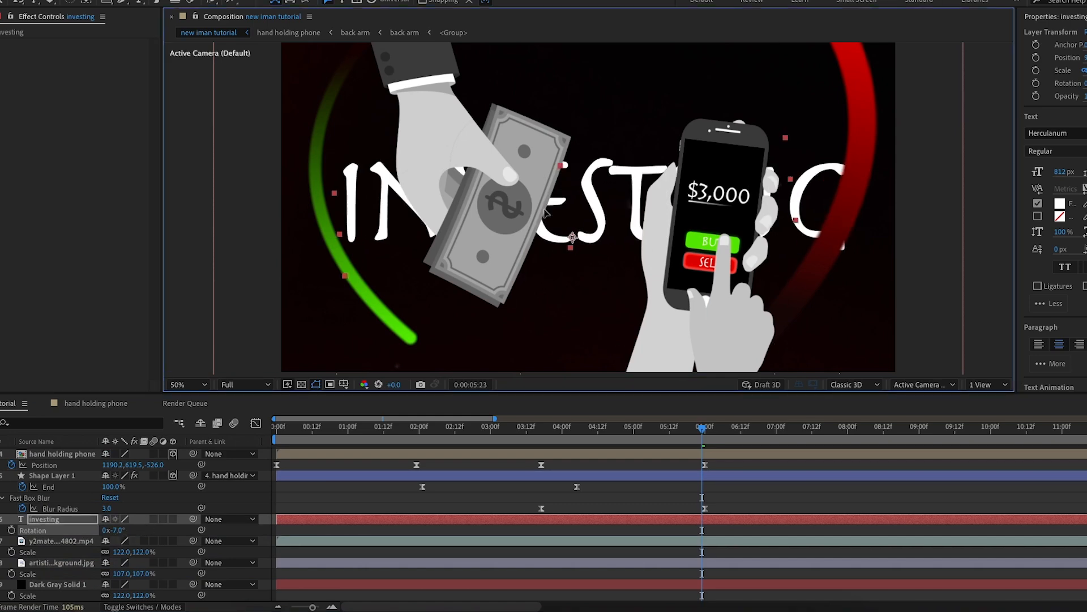
- Reduce the investing text's scale to 37% and recentre it behind the money and the phone
key("s")
left_click_drag(121, 530, 116, 530)
left_click_drag(564, 211, 547, 202)
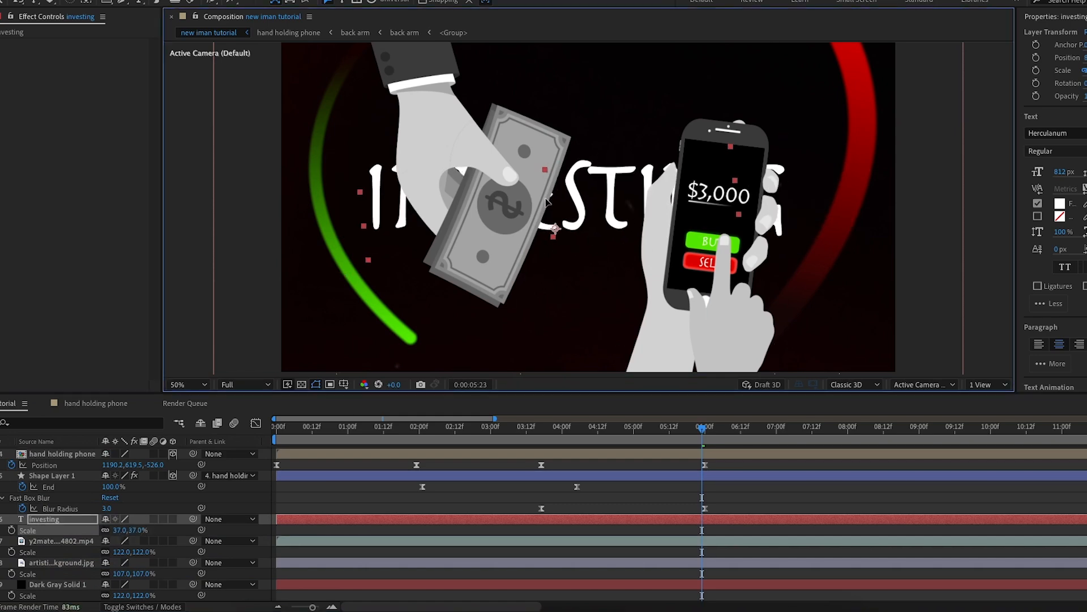
- Split the investing layer at 0:00:05:23 and keep only the part that starts there
left_click(668, 522)
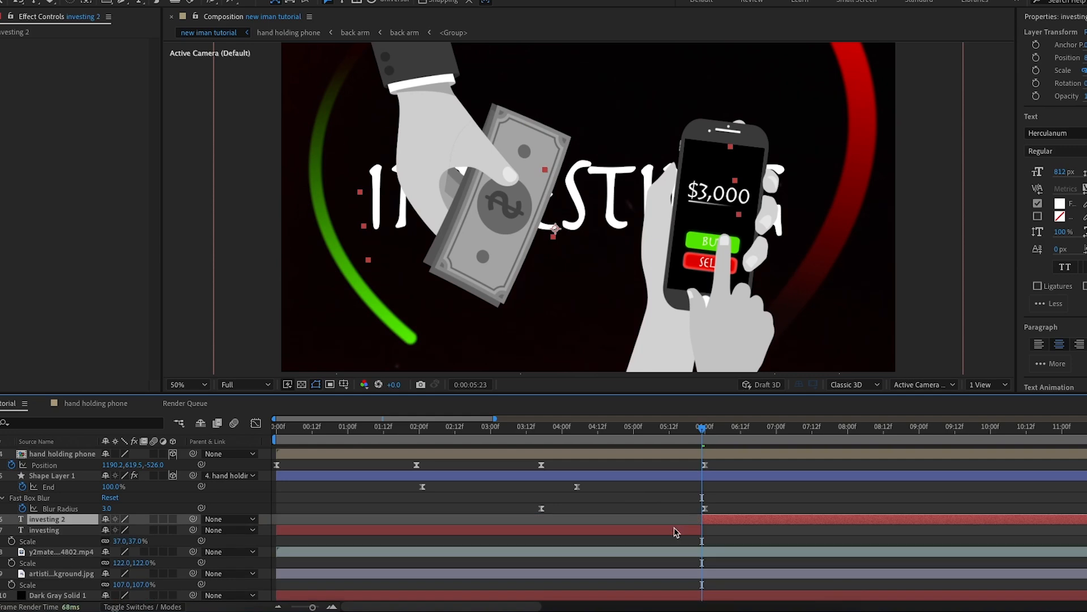
key("ctrl+shift+d")
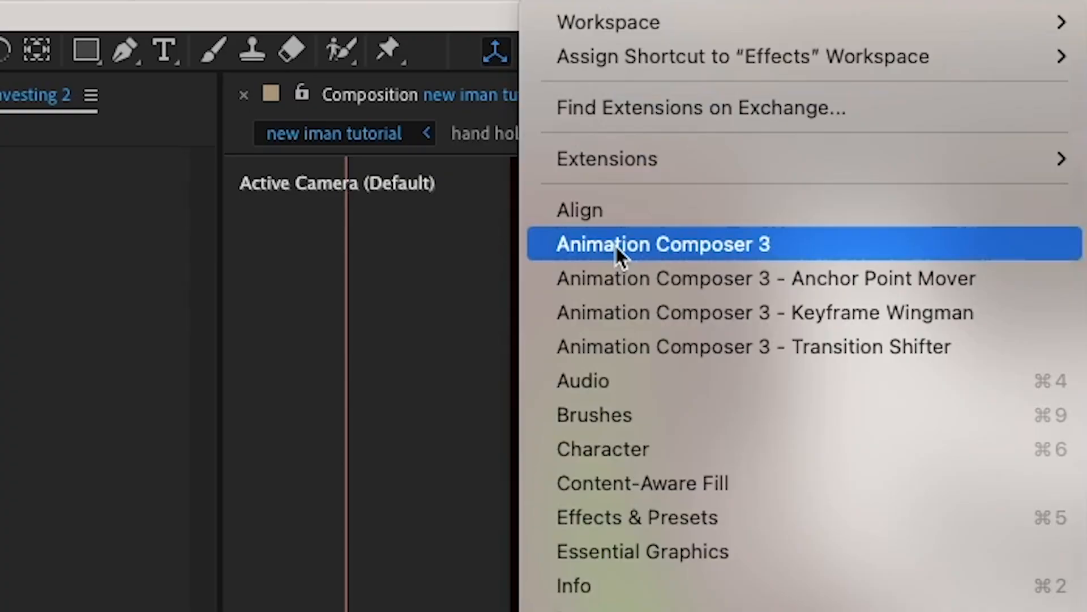
- Apply Animation Composer 3's Scale Characters 2 text transition to the investing 2 layer as its In transition
left_click(324, 80)
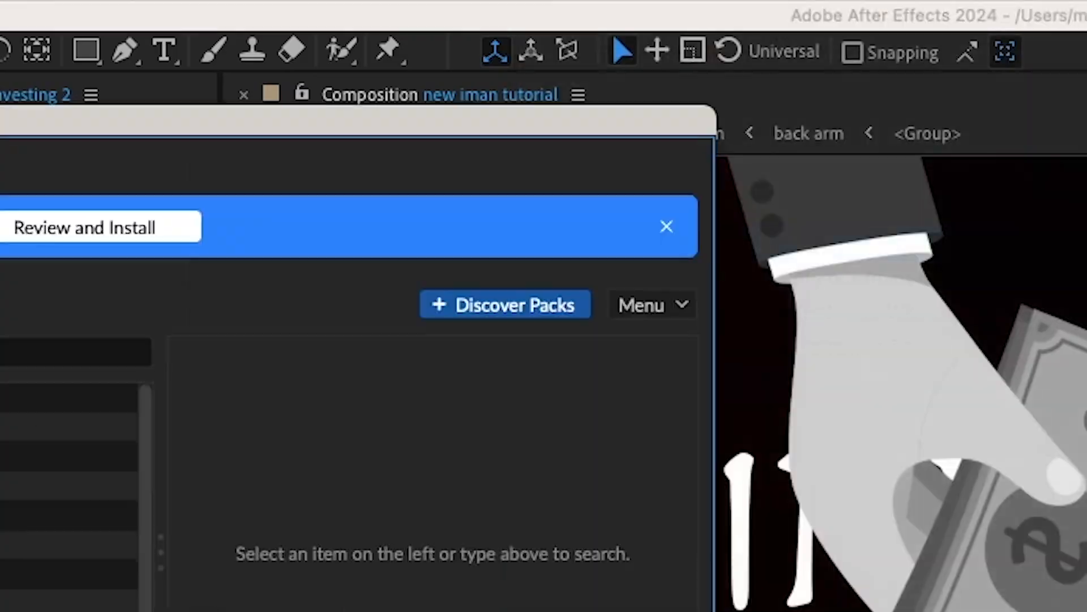
left_click(73, 209)
left_click(180, 290)
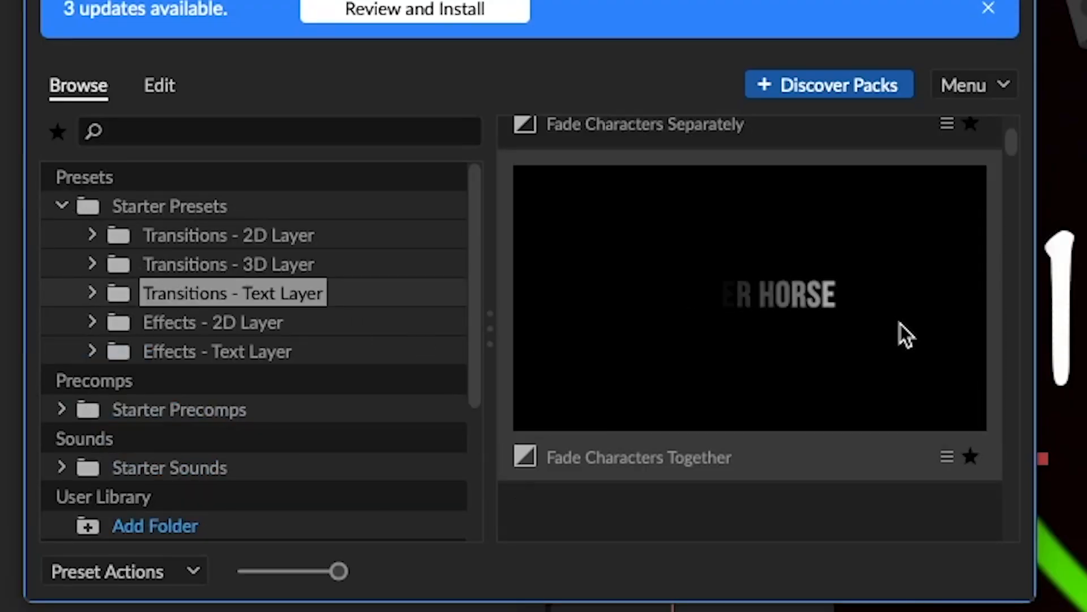
scroll(837, 358, "down", 10)
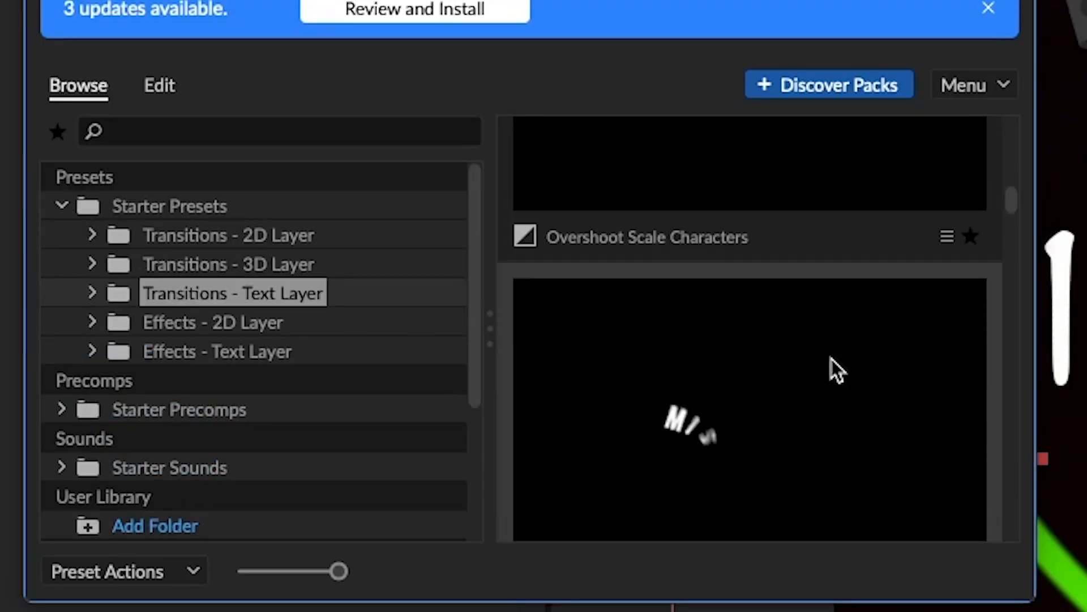
scroll(830, 361, "down", 10)
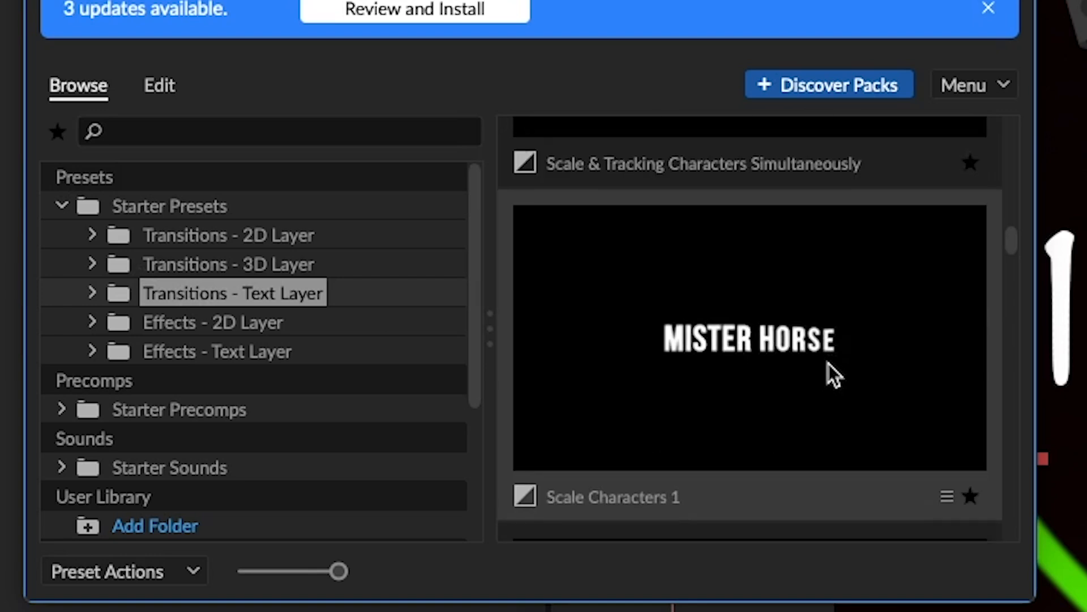
scroll(828, 363, "down", 5)
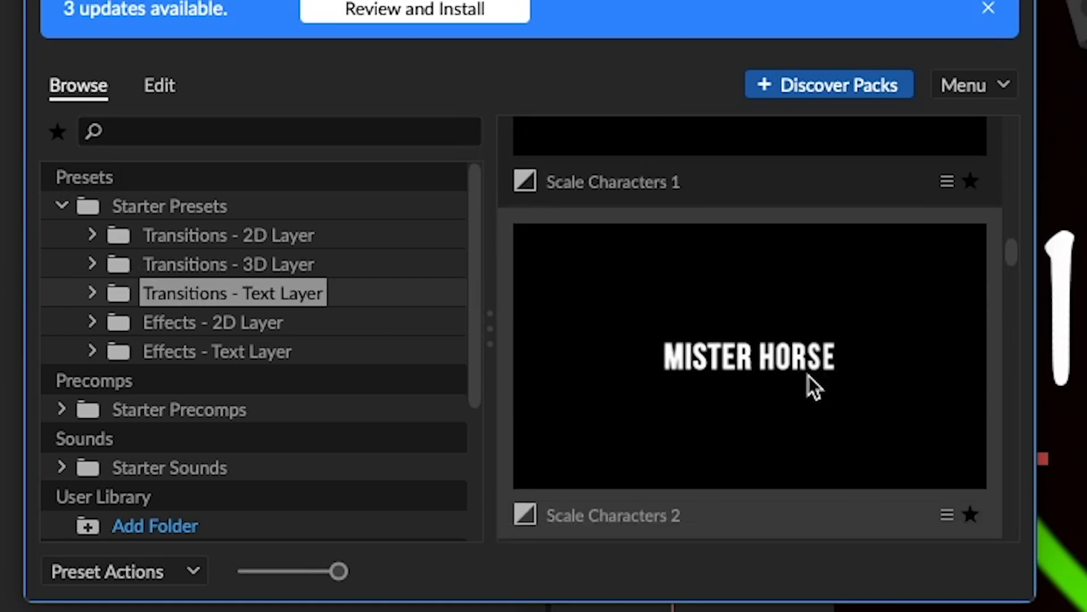
mouse_move(801, 553)
left_click(762, 569)
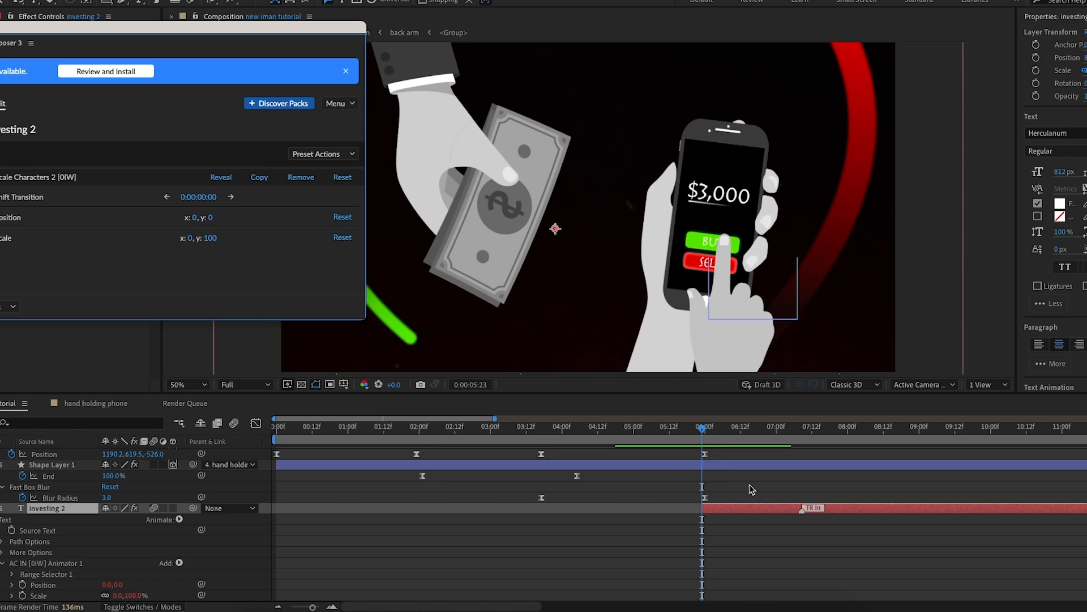
- Lengthen investing 2's In transition by moving its end marker to about 0:00:07:18, and preview the text reveal
left_click_drag(804, 511, 832, 511)
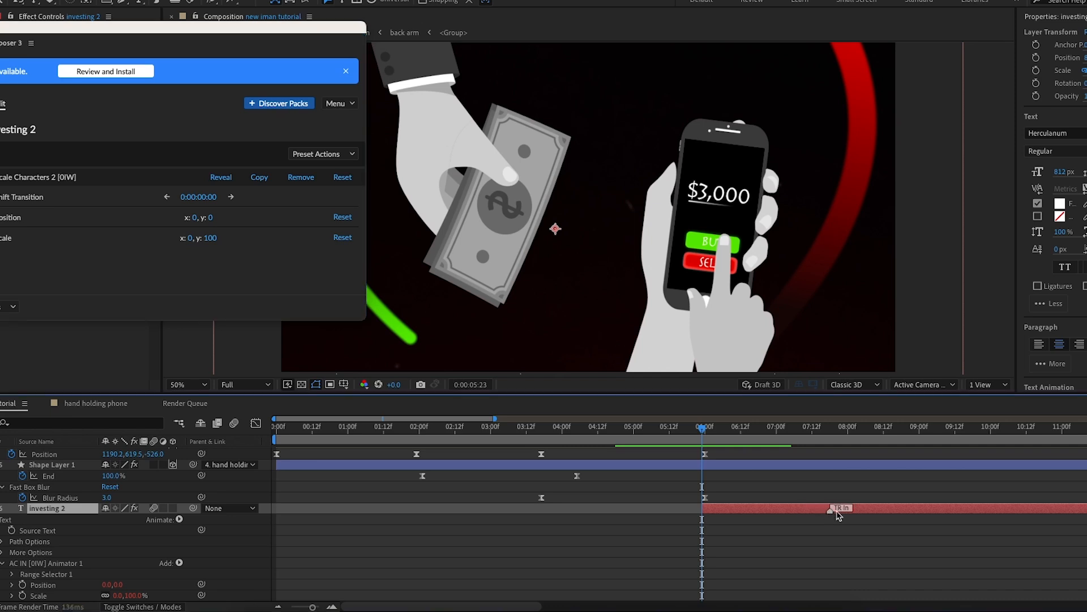
key("space")
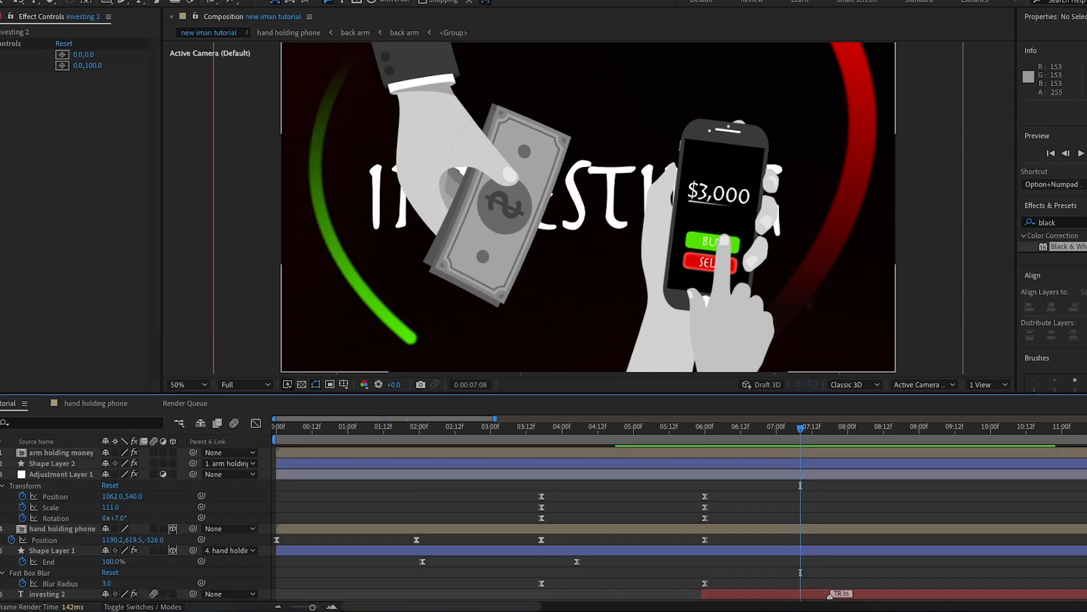
- Create a new adjustment layer above all layers and apply the Transform effect to it using the search term "trans"
right_click(2, 500)
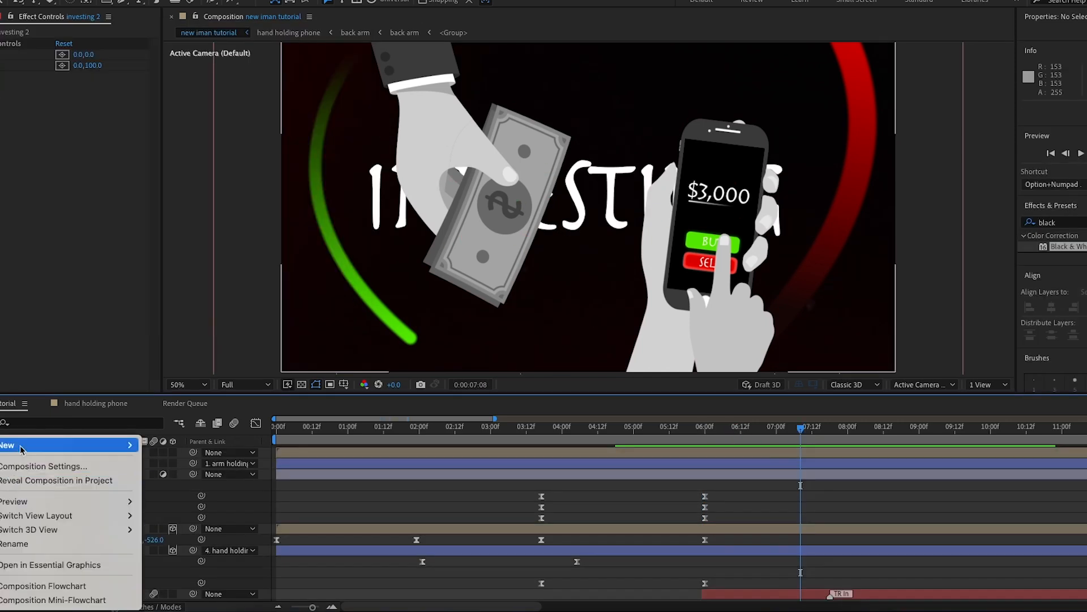
mouse_move(21, 445)
left_click(183, 552)
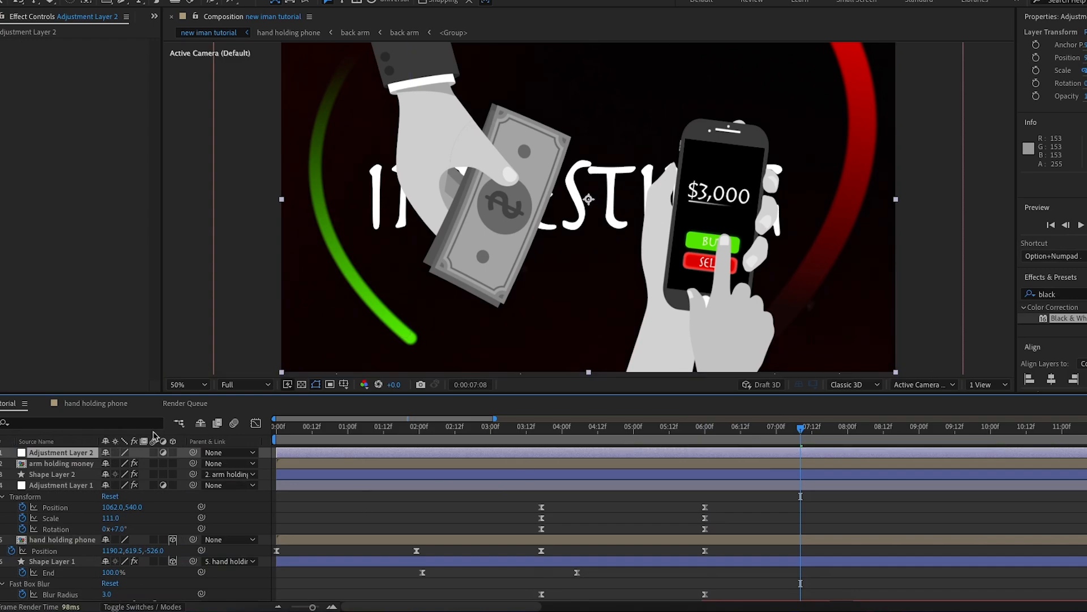
left_click(1074, 300)
left_click_drag(1058, 294, 1015, 293)
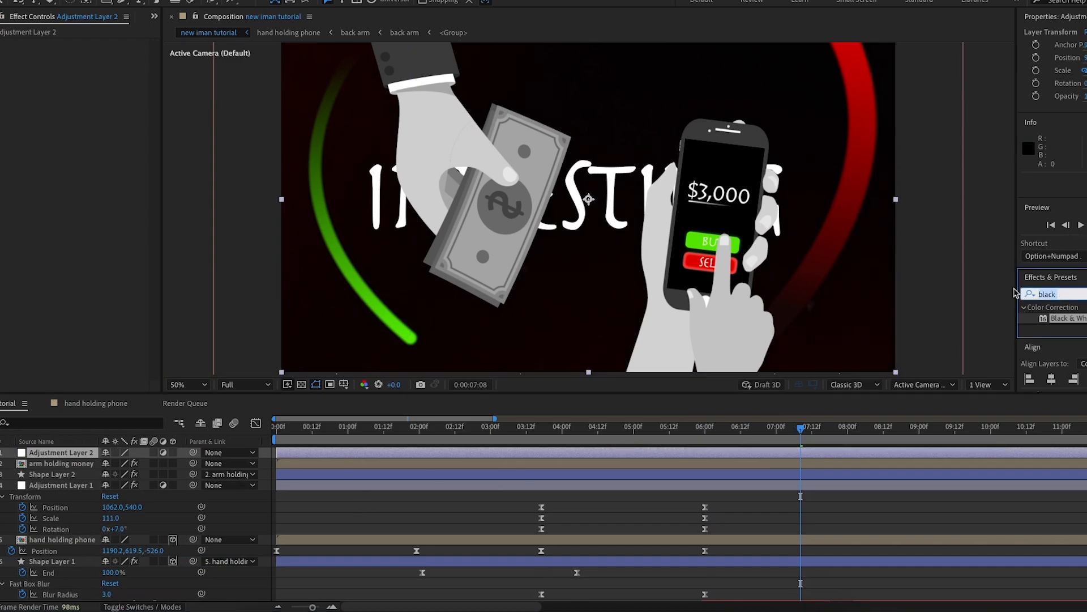
key("BackSpace")
type("trans")
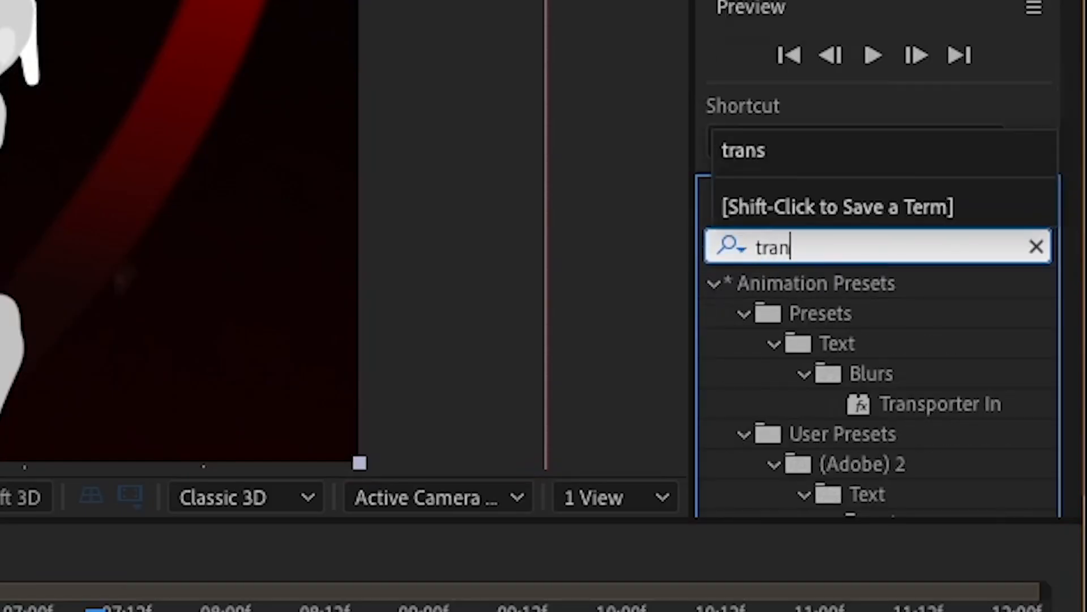
double_click(903, 596)
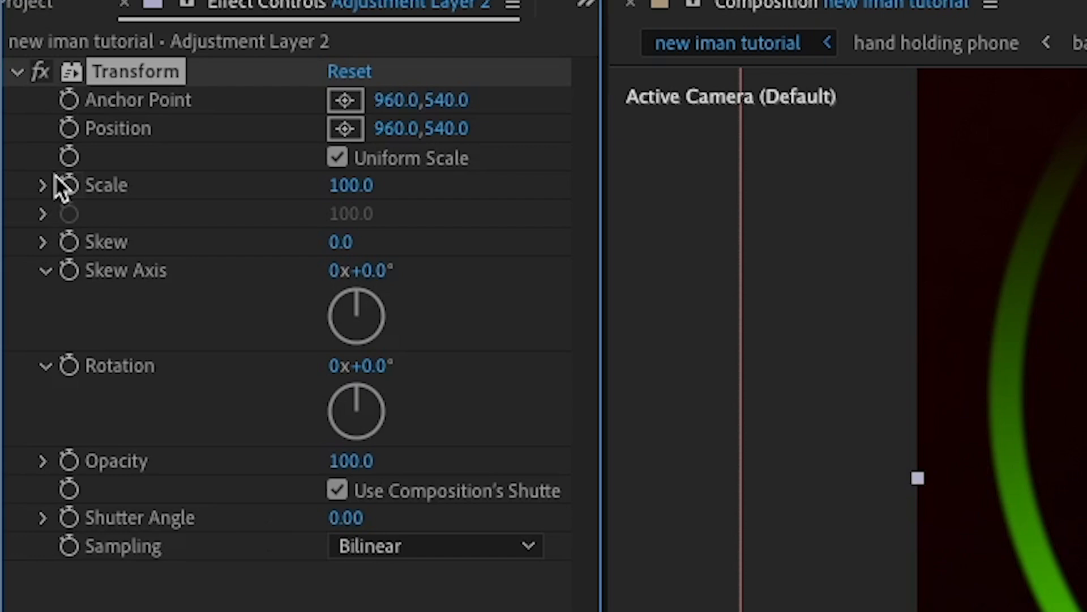
- Keyframe Adjustment Layer 2's Transform Scale from 115 at 0:00:07:08 to 100 at about 0:00:09:09, with both keyframes eased
left_click(68, 185)
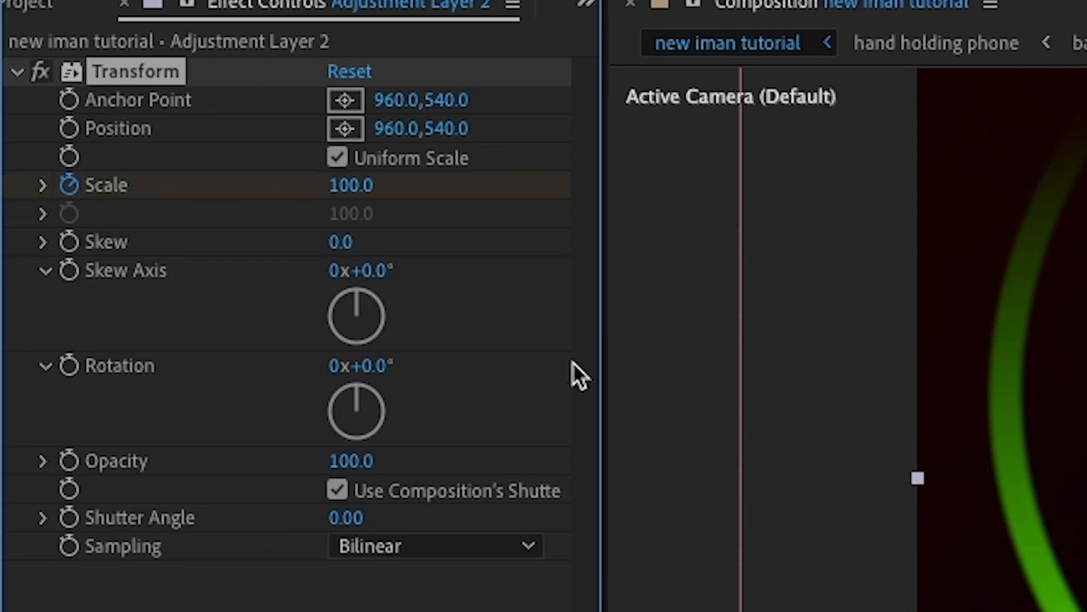
left_click_drag(62, 88, 66, 87)
left_click_drag(363, 185, 371, 184)
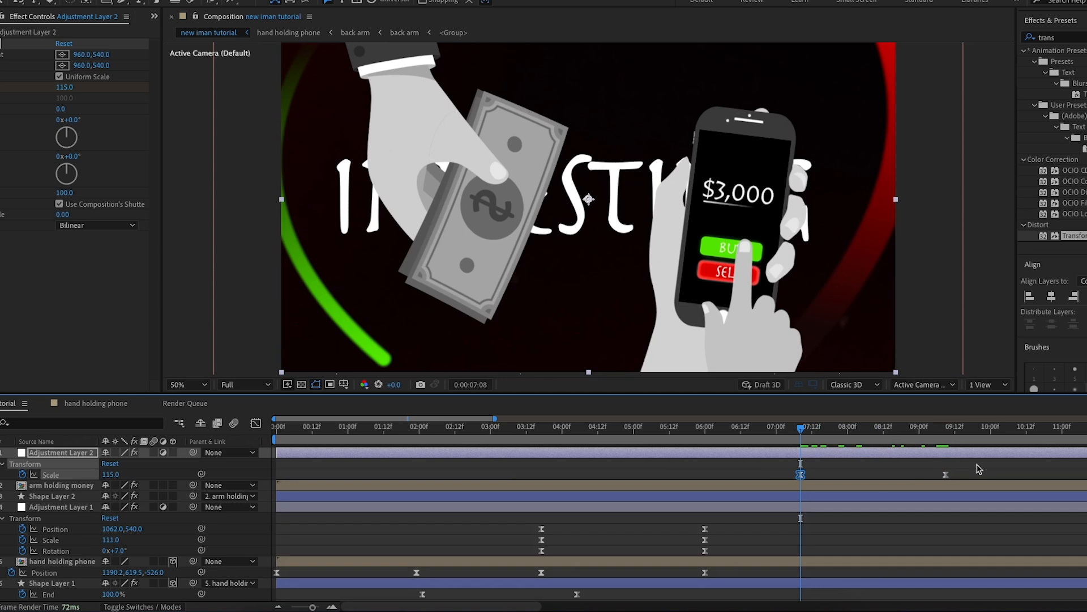
left_click_drag(979, 469, 818, 480)
- Sharpen the speed curve between Adjustment Layer 2's Scale keyframes into a steep central peak, and preview the zoom-out
left_click(255, 423)
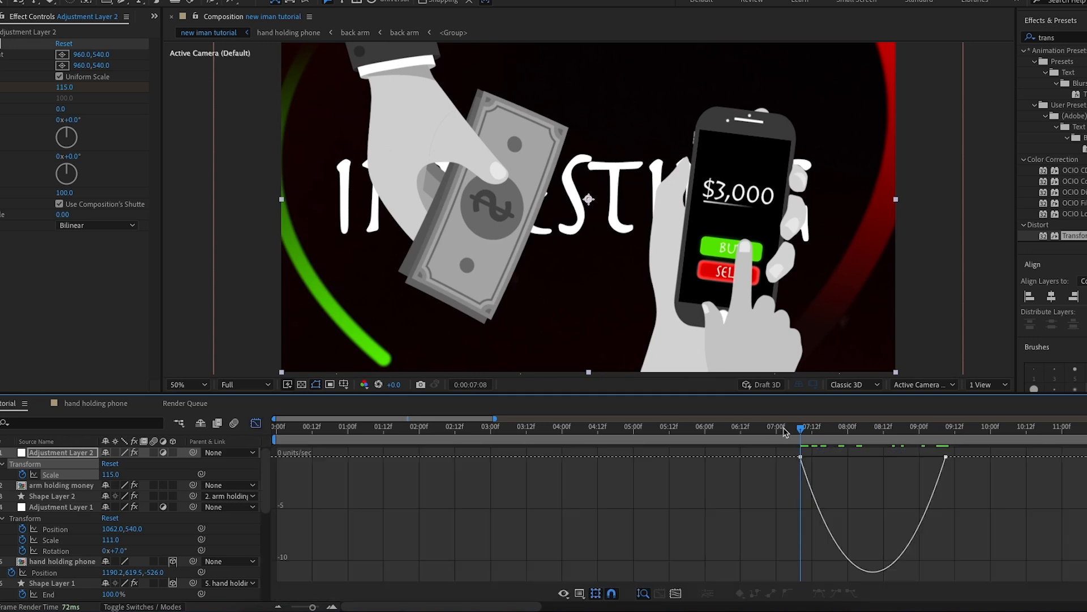
left_click_drag(800, 428, 871, 441)
left_click_drag(945, 457, 886, 458)
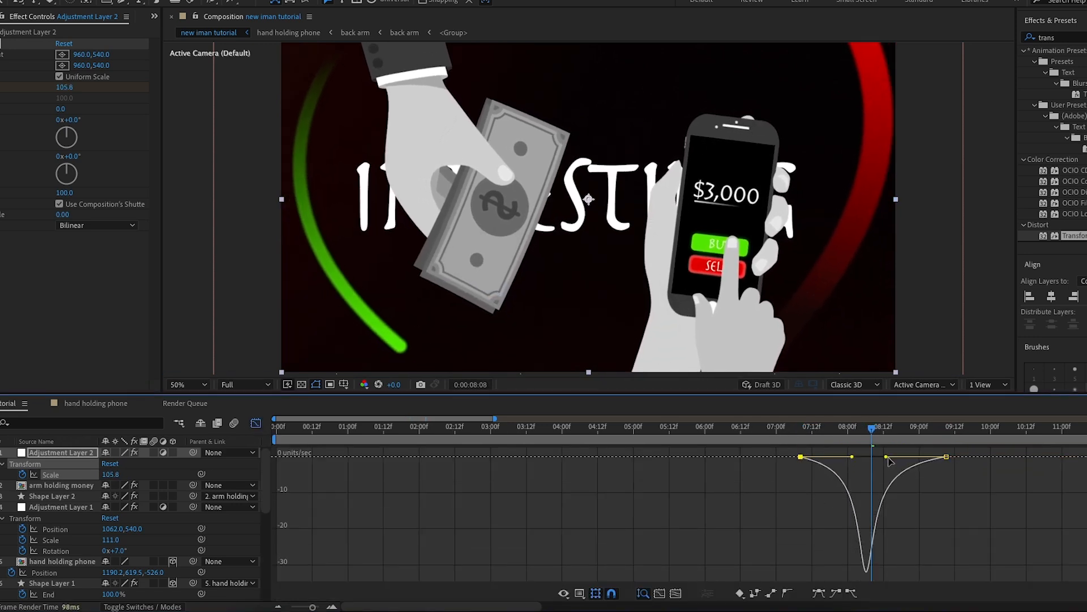
key("space")
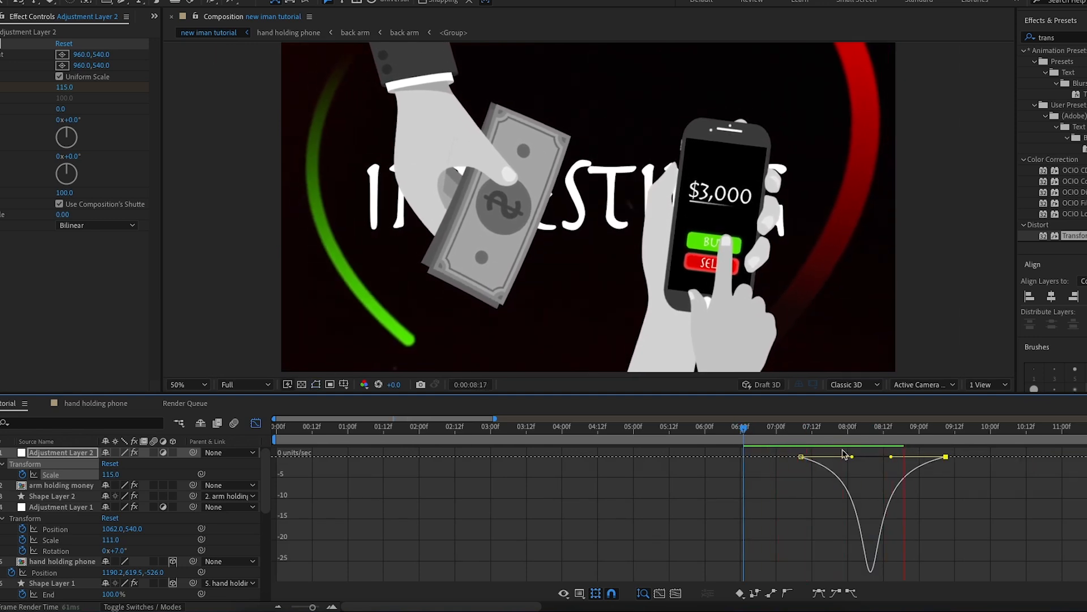
key("space")
key("shift+F3")
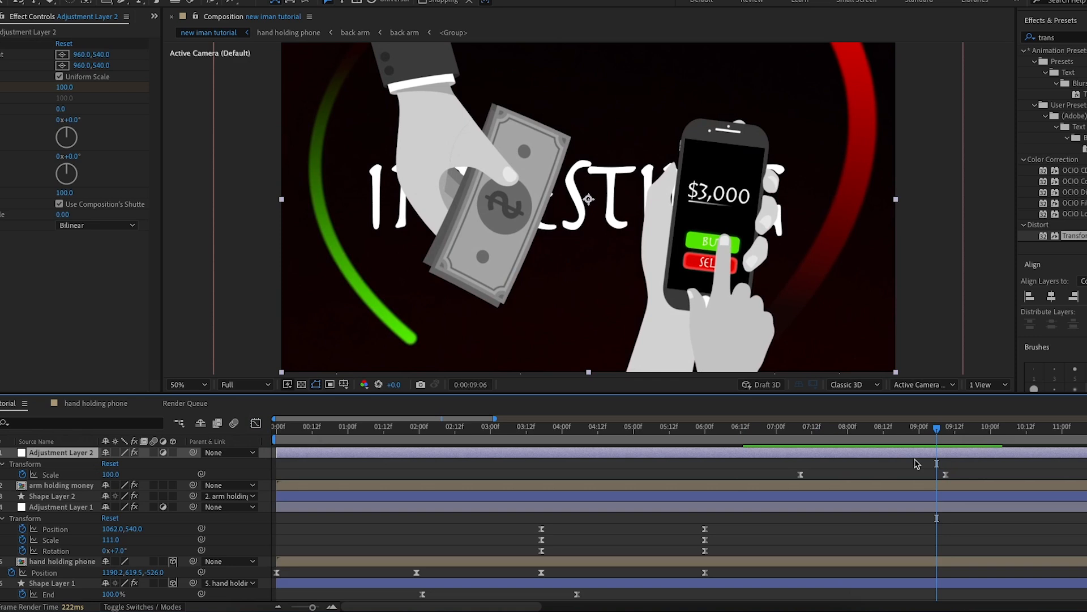
- Scale the arm holding money layer down proportionally to uncover more of the investing text
left_click_drag(933, 440, 798, 452)
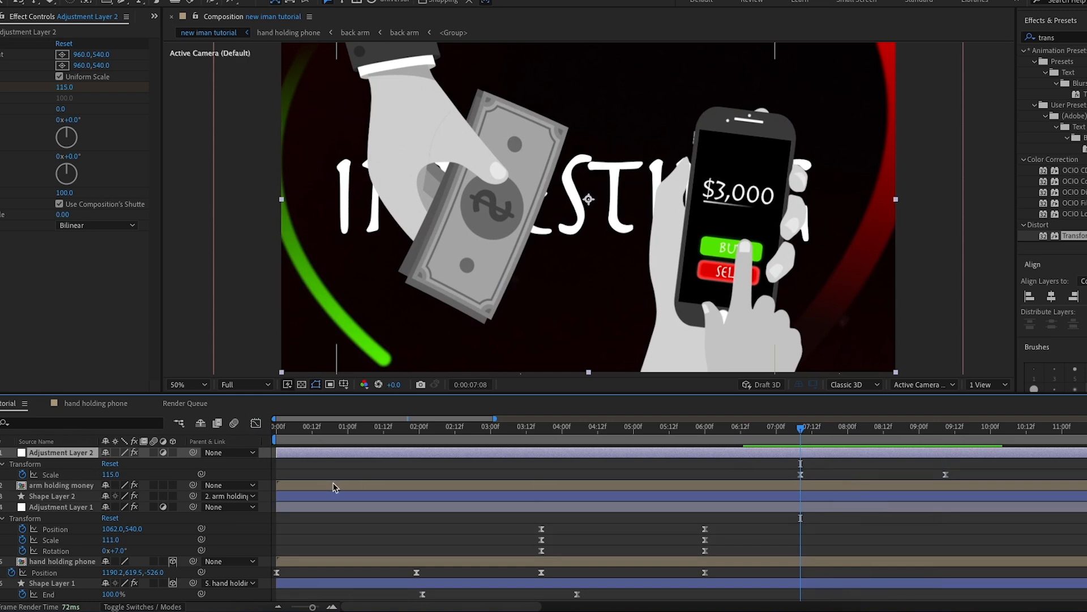
left_click(63, 486)
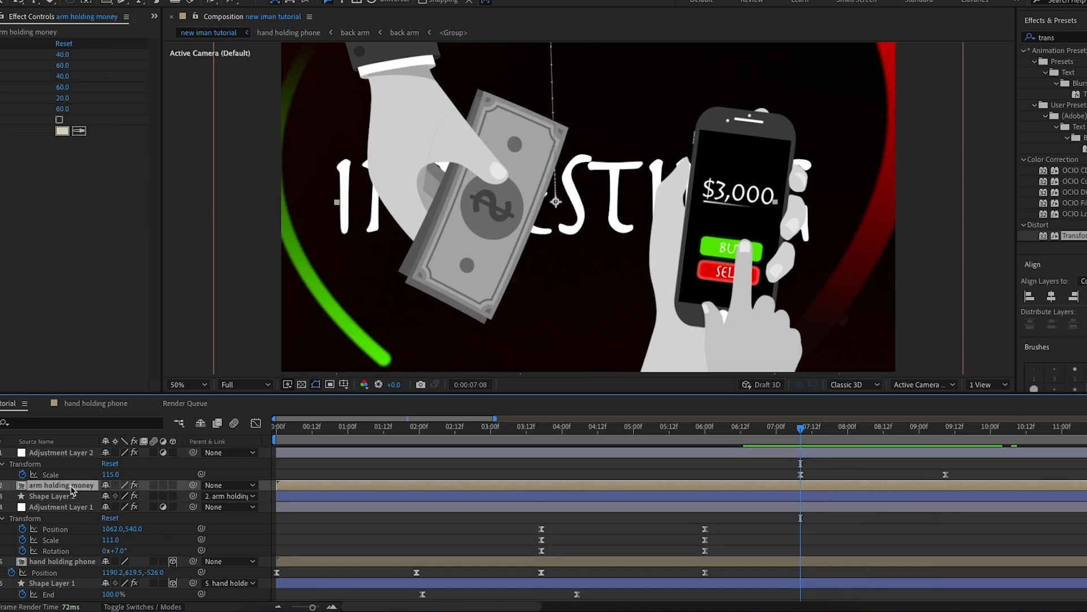
key("s")
left_click_drag(143, 500, 137, 498)
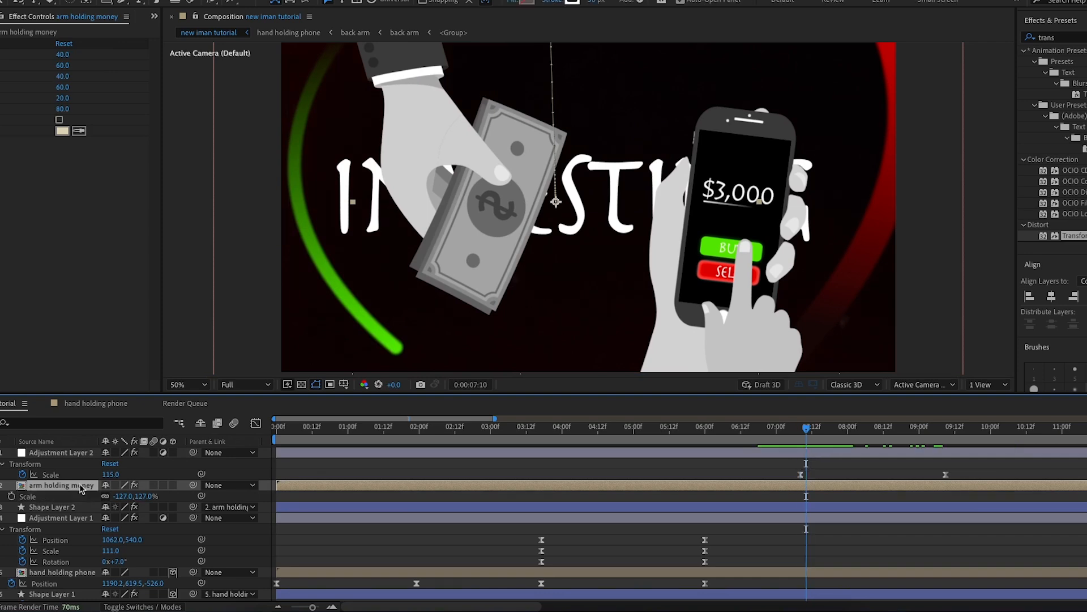
left_click_drag(140, 498, 134, 497)
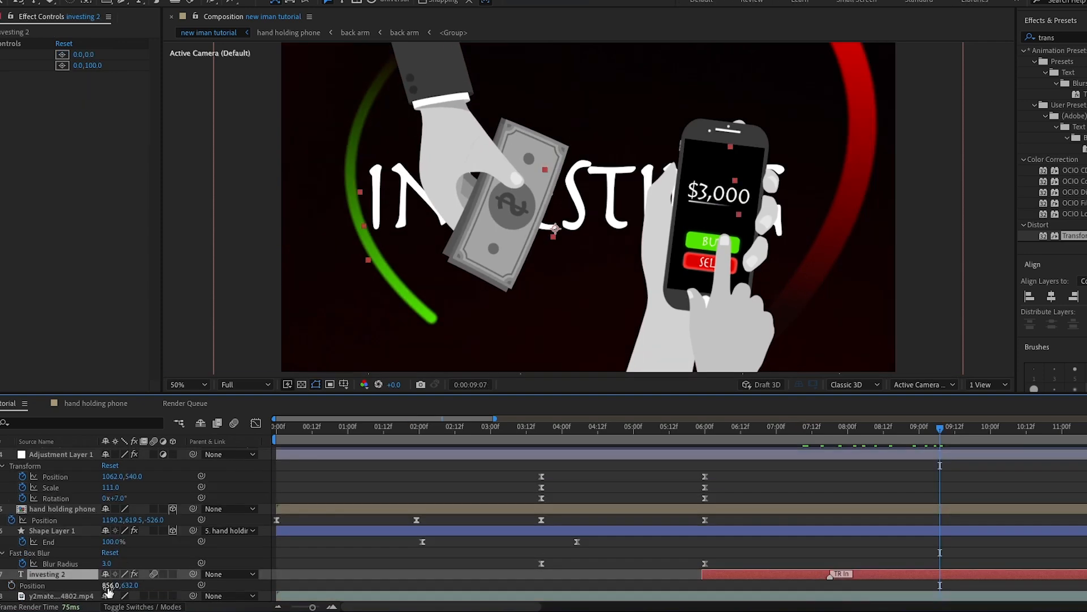
- Set the investing 2 text's horizontal Position to 912 and scale the hand holding phone layer to 81%
left_click_drag(107, 592, 139, 584)
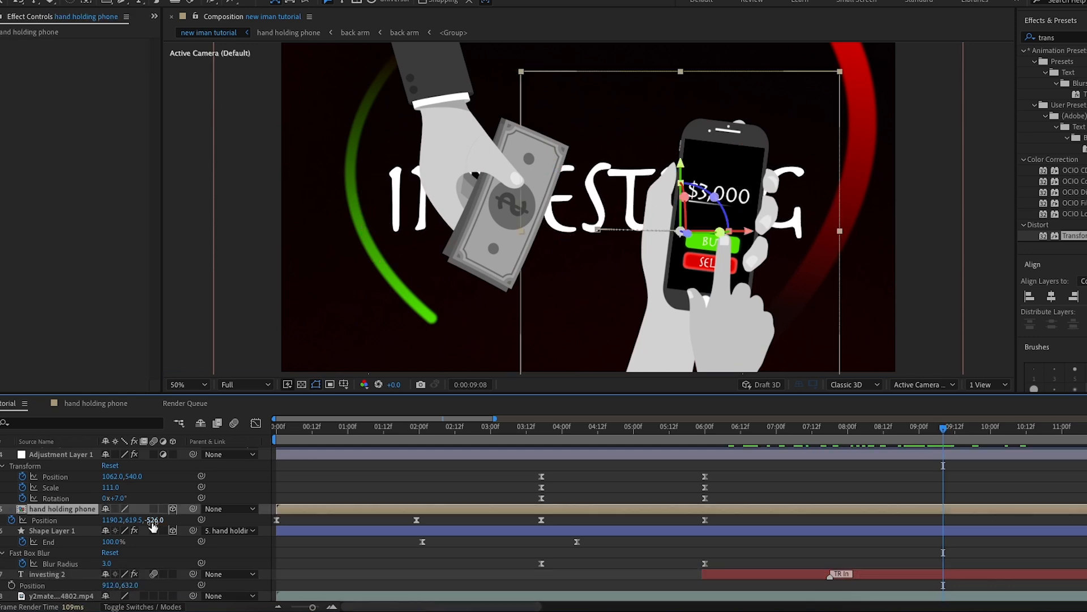
key("s")
left_click_drag(159, 520, 151, 522)
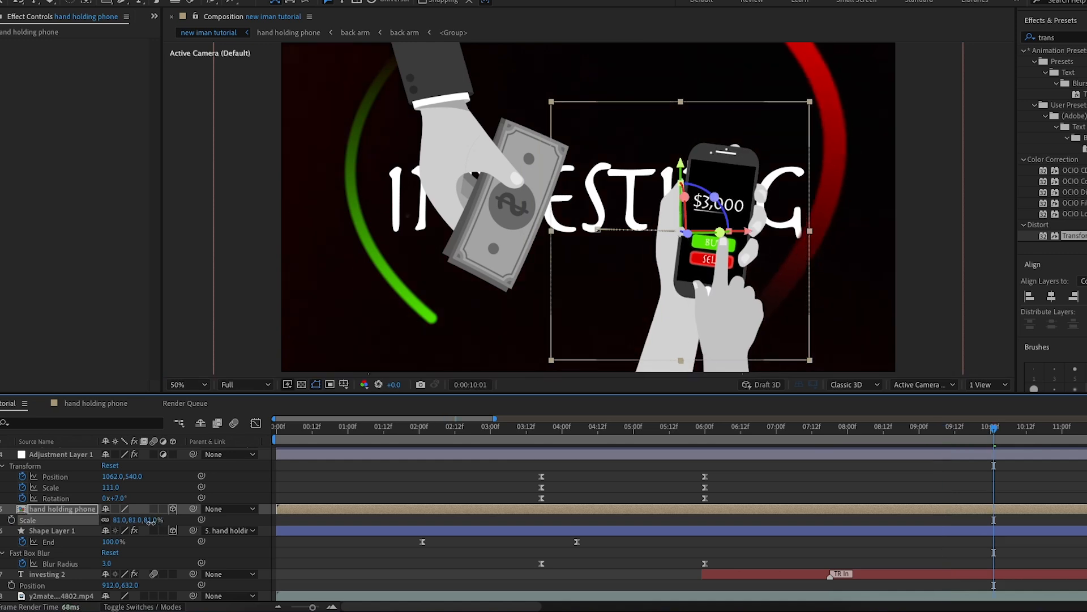
- Scale the investing 2 text to 34% and reposition it between the money hand and the phone
left_click(62, 573)
left_click_drag(560, 208, 548, 206)
key("s")
left_click_drag(136, 586, 134, 585)
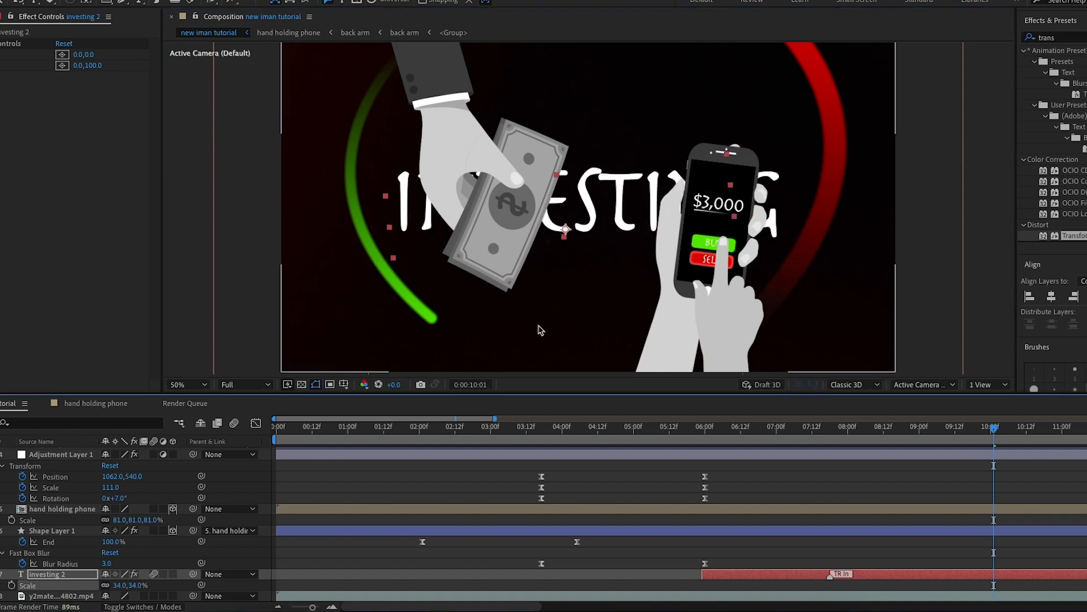
left_click_drag(554, 220, 552, 217)
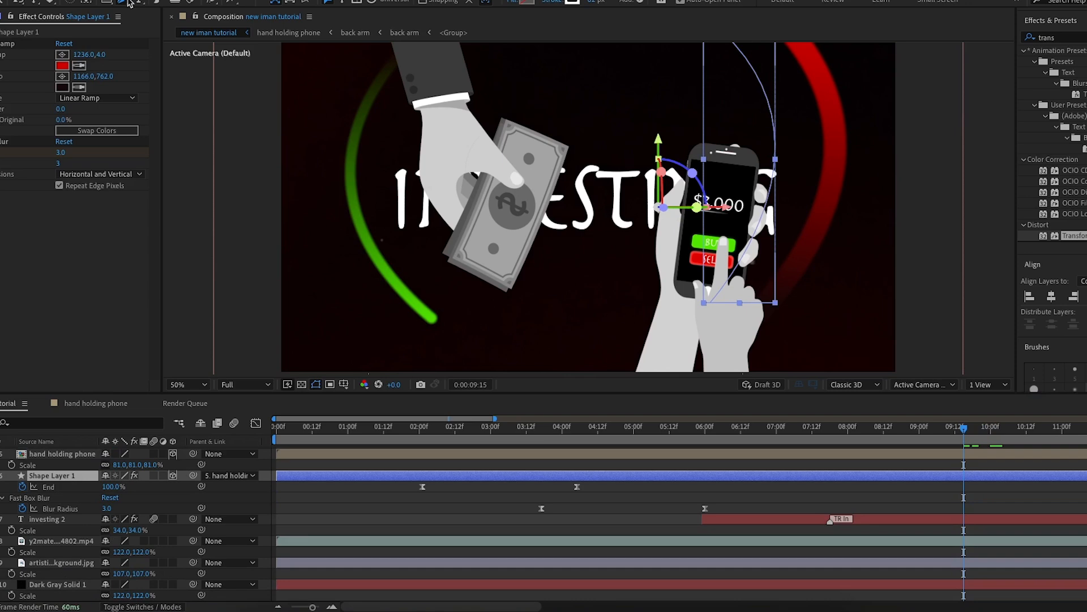
- Move the upper end point of Shape Layer 1's red arc path down so its tip sits inside the frame
left_click(128, 1)
scroll(866, 142, "down", 2)
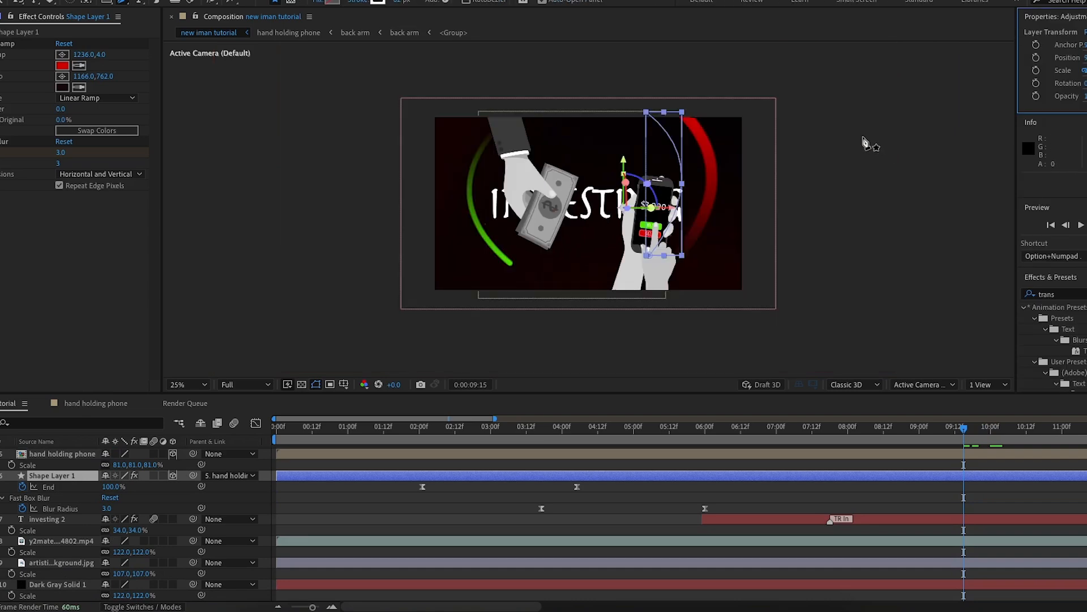
left_click(649, 114)
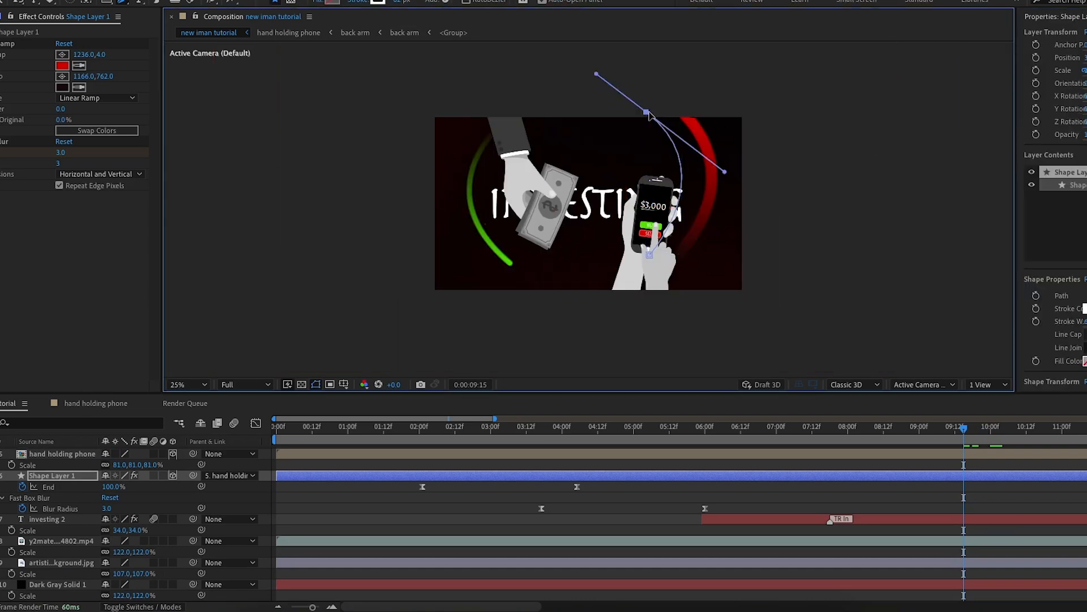
left_click_drag(649, 115, 655, 128)
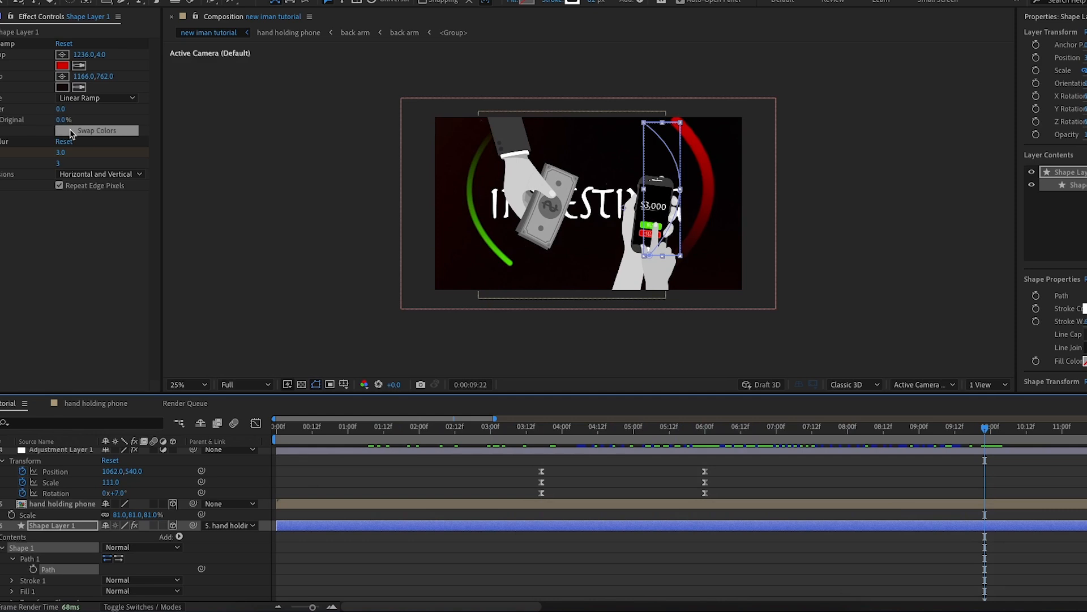
- Change the start color of Shape Layer 1's Gradient Ramp to the darker red BD0000
left_click(62, 65)
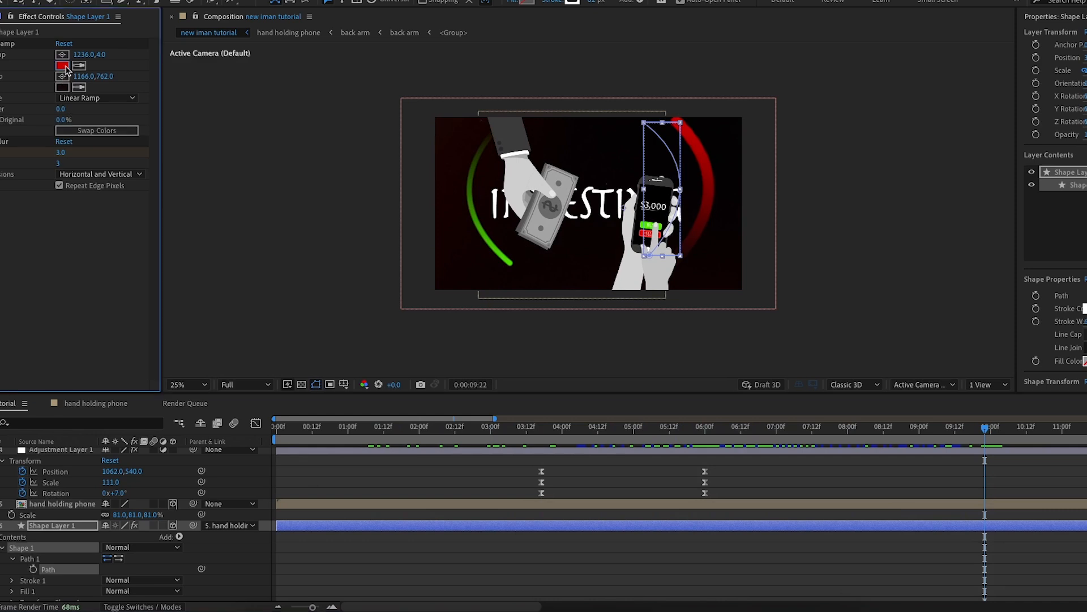
left_click(968, 173)
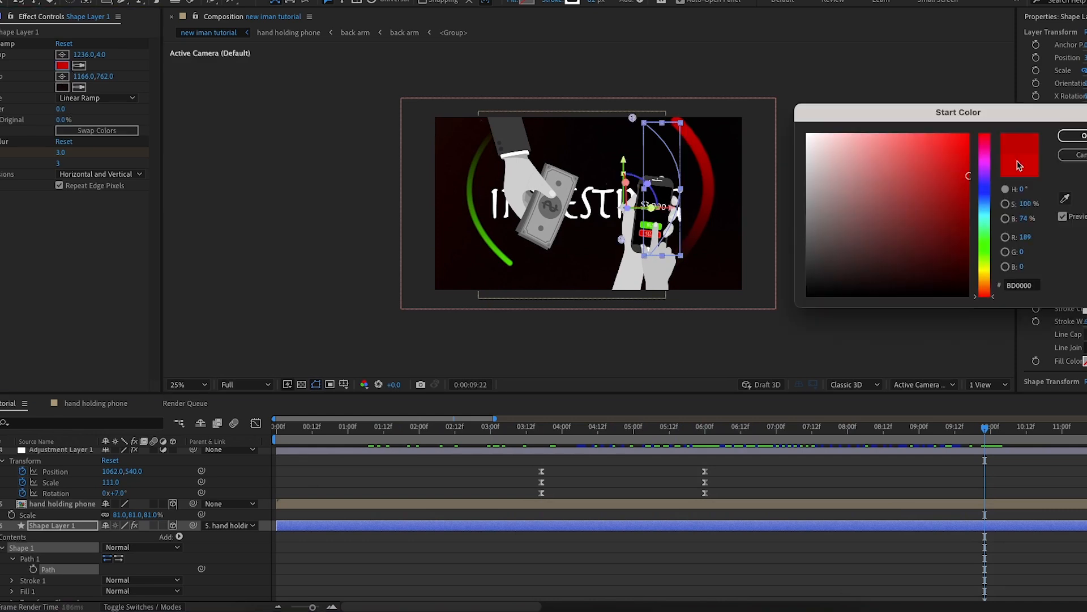
left_click(1073, 136)
left_click(821, 517)
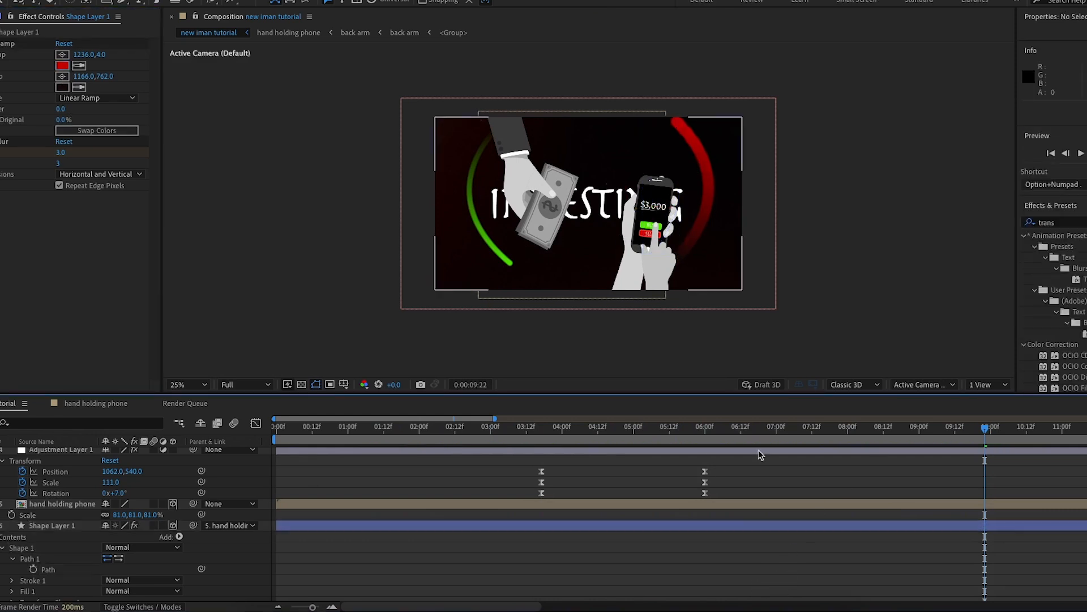
- Return to the start of the composition and add a new adjustment layer above all layers
left_click_drag(679, 475, 266, 490)
scroll(92, 530, "up", 5)
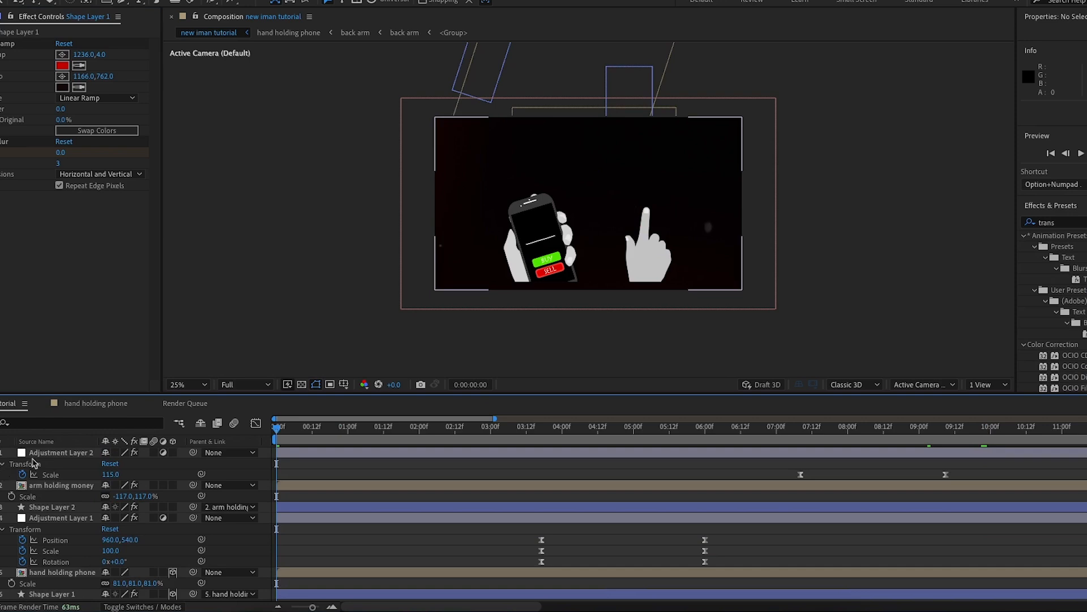
left_click(80, 454)
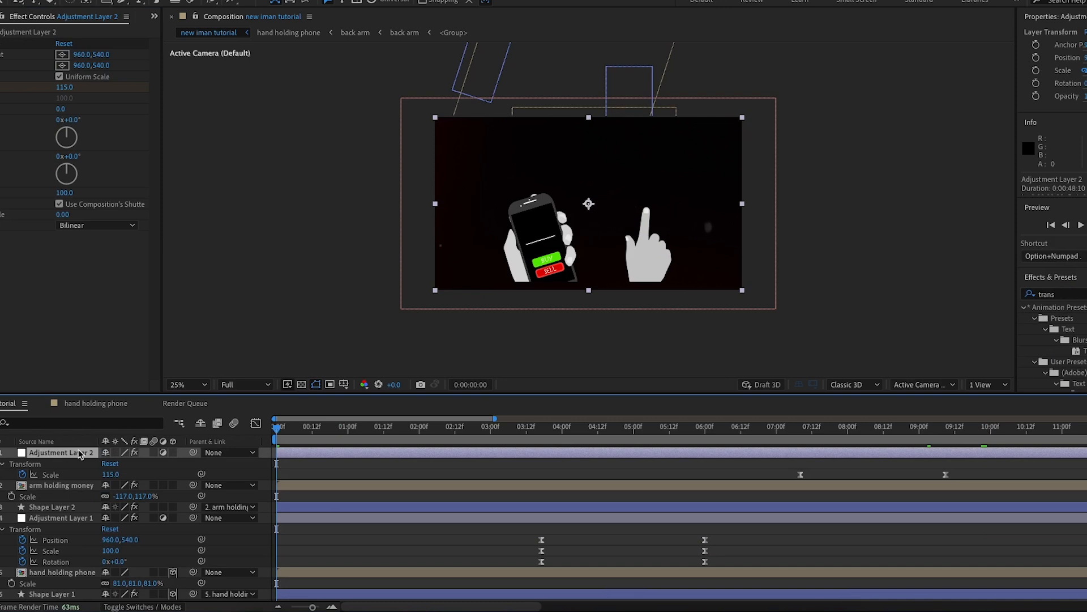
left_click(3, 609)
right_click(3, 608)
mouse_move(46, 448)
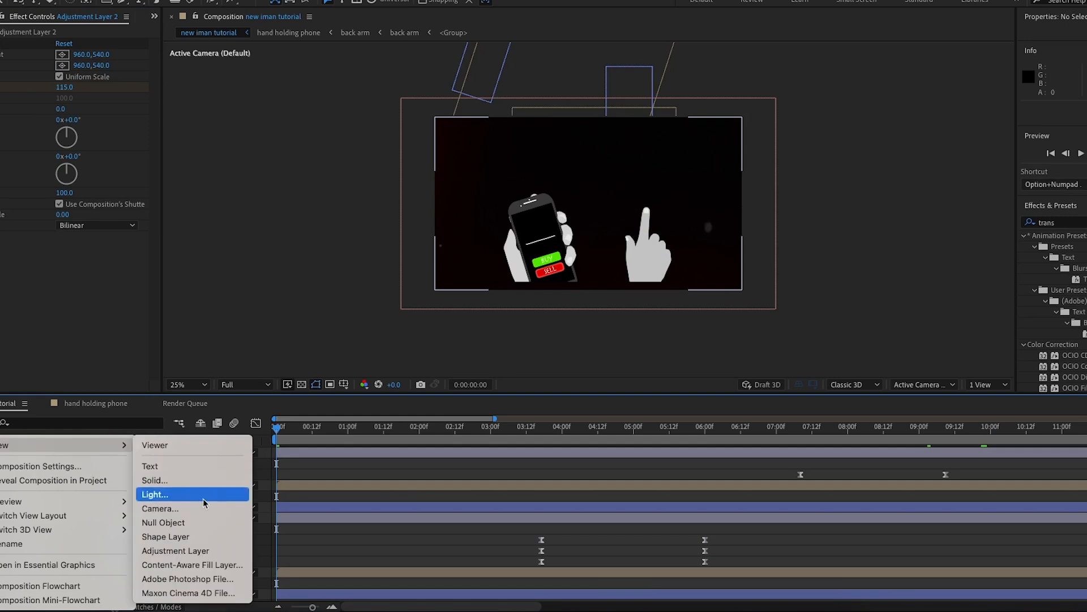
left_click(215, 555)
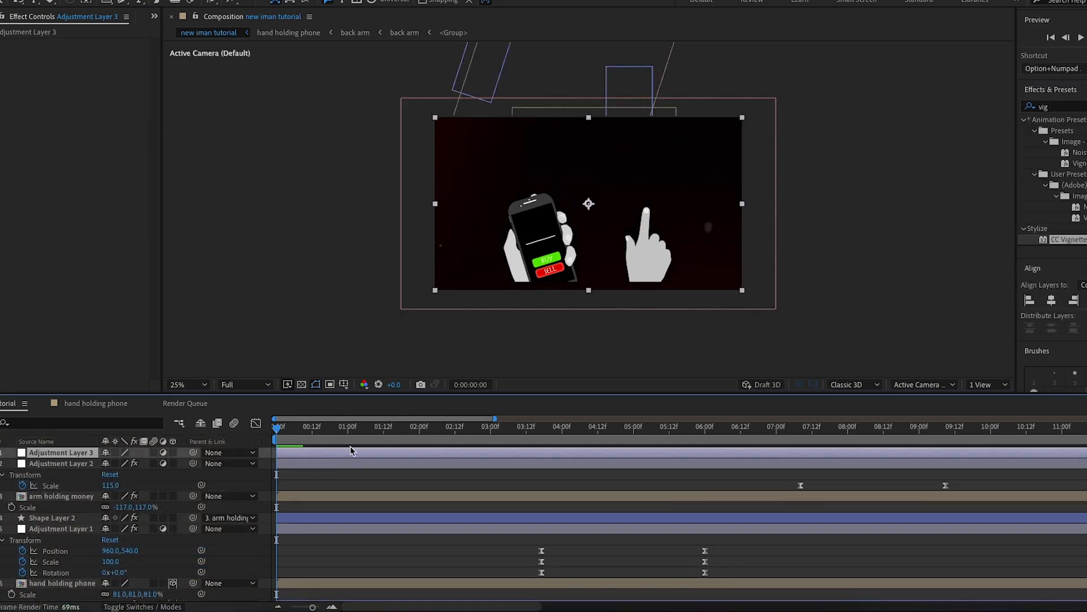
scroll(362, 528, "down", 10)
left_click_drag(300, 428, 388, 430)
key("Home")
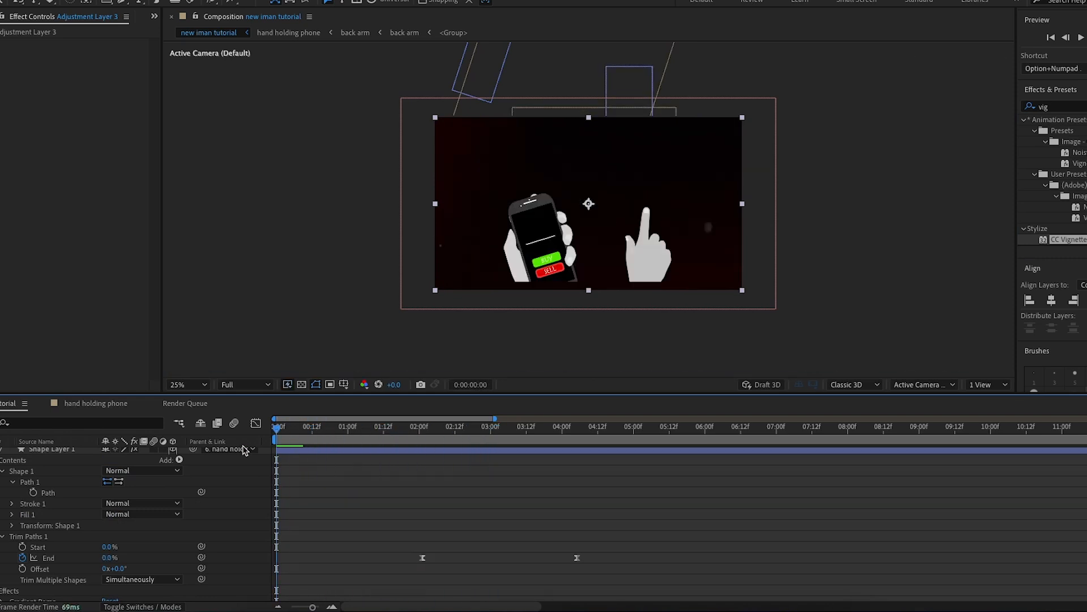
scroll(357, 523, "down", 5)
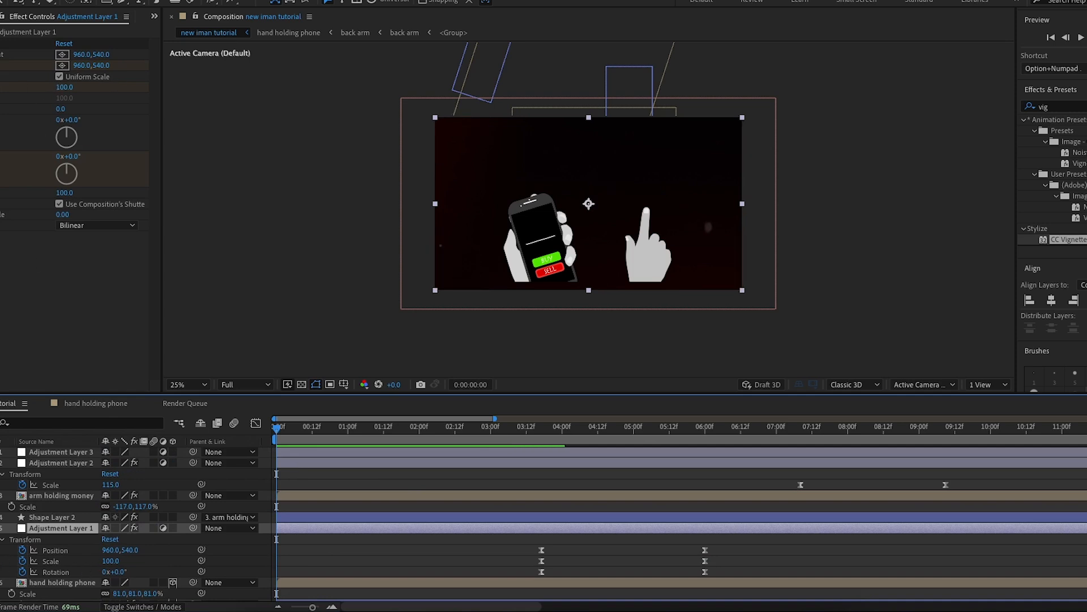
- Keyframe Adjustment Layer 1's Transform Scale from 111 at 0:00:00:00 to 100 at 0:00:02:01
left_click(1, 561)
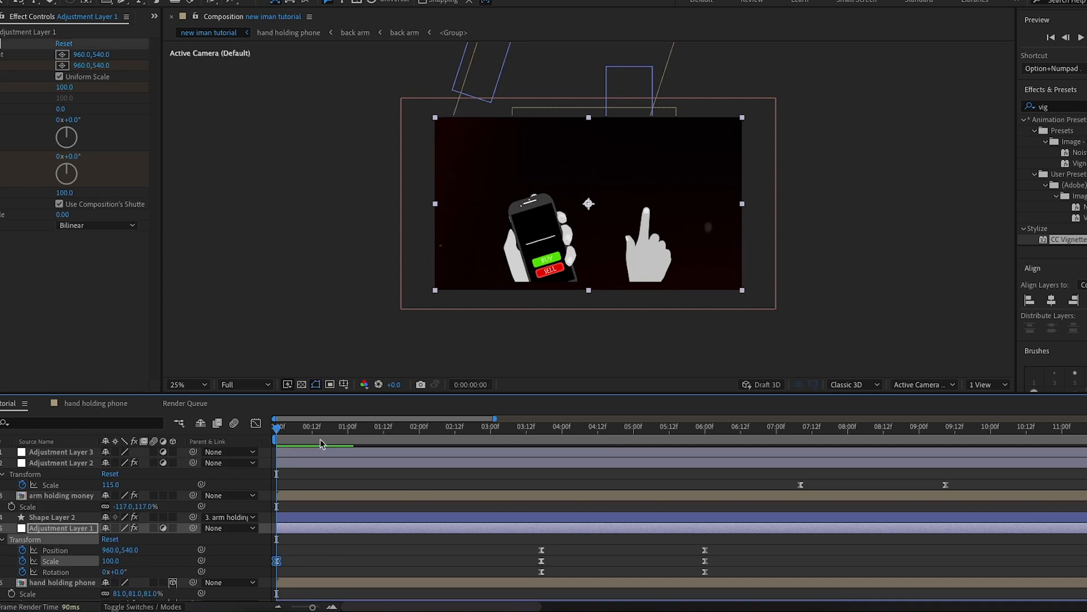
left_click_drag(277, 432, 419, 433)
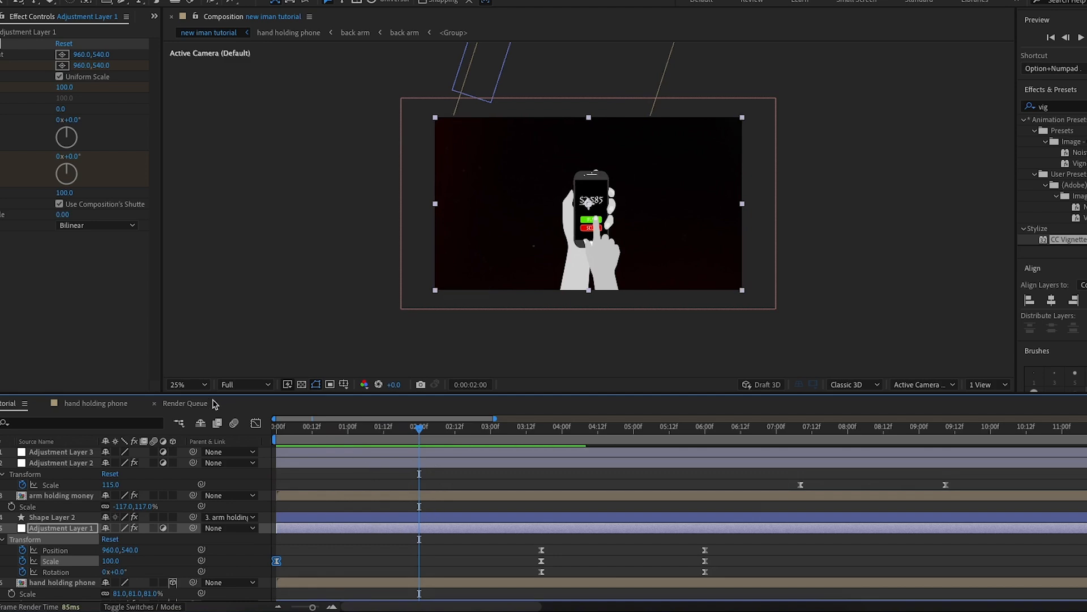
scroll(362, 559, "down", 15)
scroll(368, 557, "up", 3)
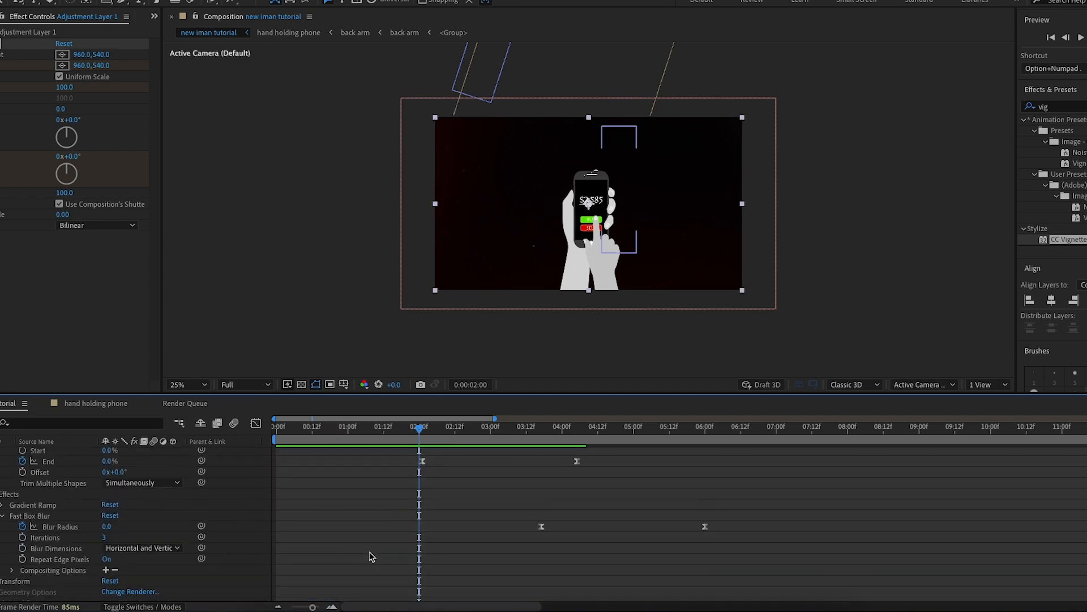
scroll(380, 555, "up", 10)
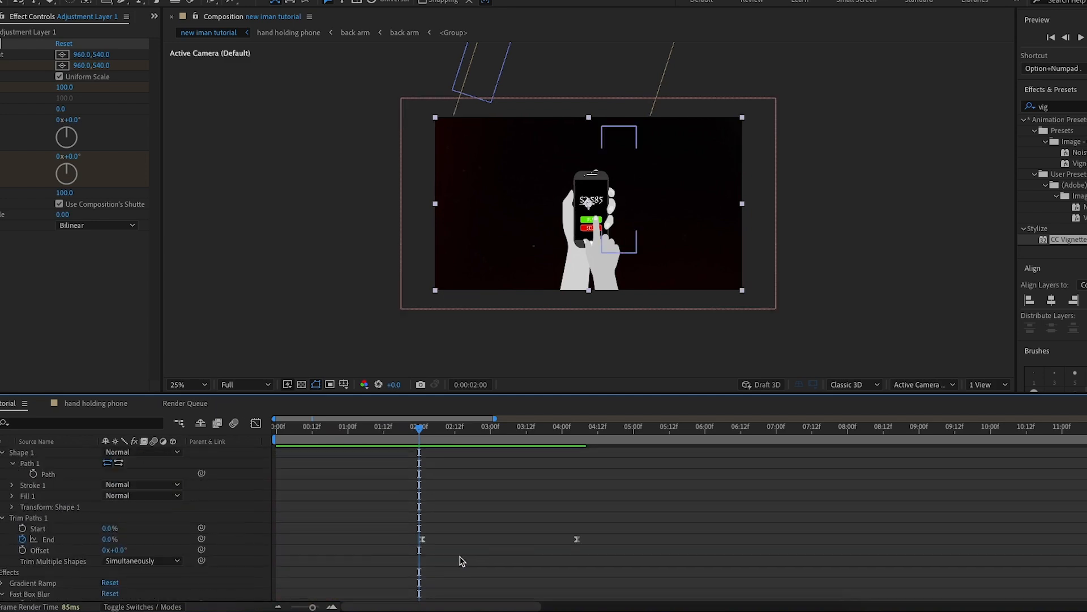
scroll(458, 562, "down", 10)
mouse_move(419, 433)
left_mouse_down()
mouse_move(401, 433)
mouse_move(422, 439)
left_mouse_up()
scroll(439, 527, "up", 5)
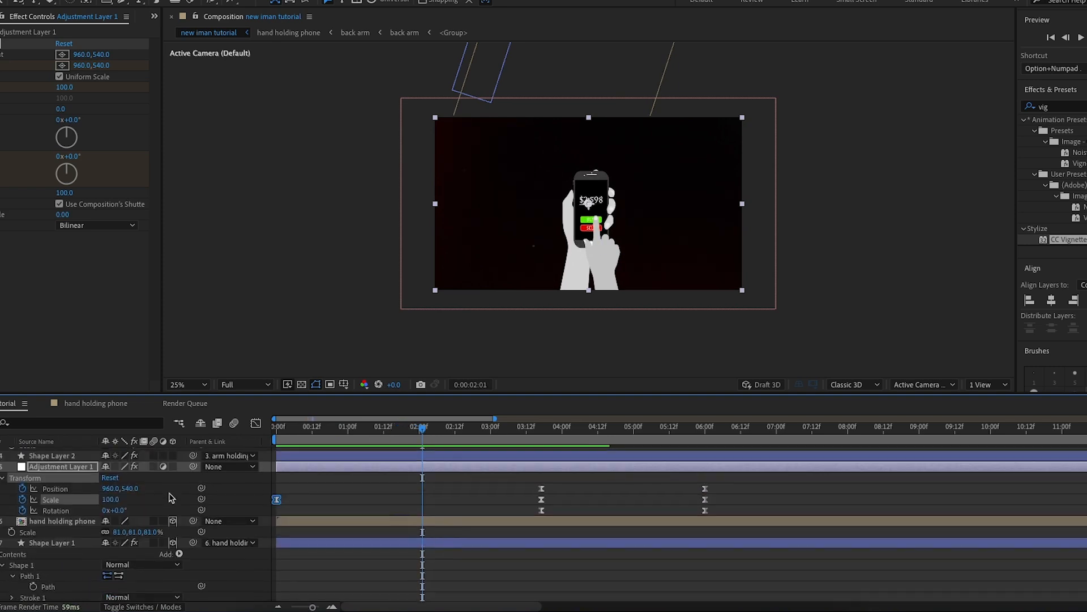
left_click(1, 500)
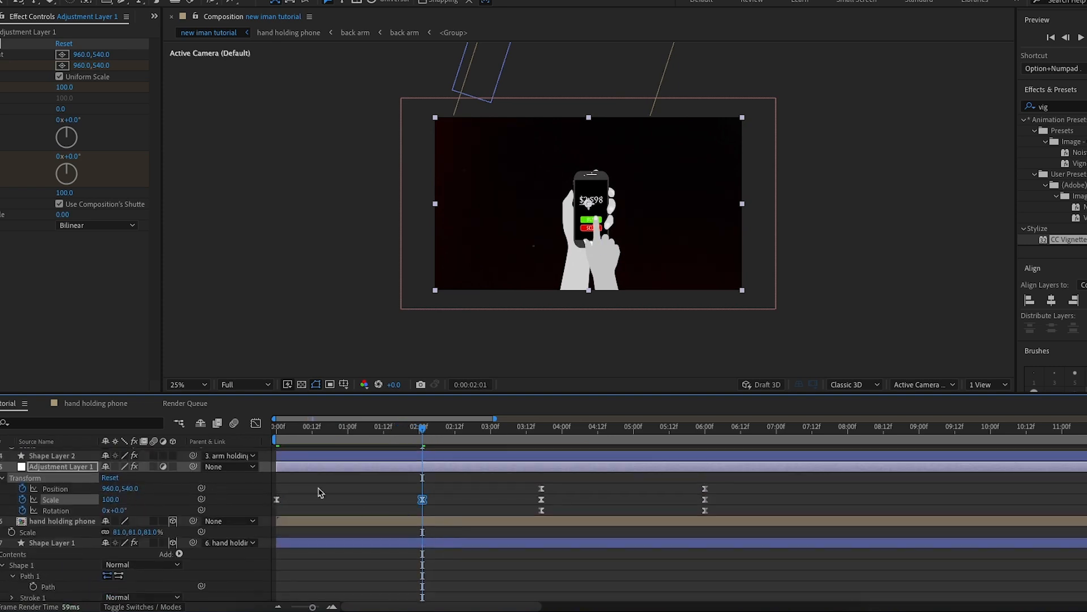
left_click_drag(421, 439, 223, 441)
left_click_drag(111, 500, 117, 501)
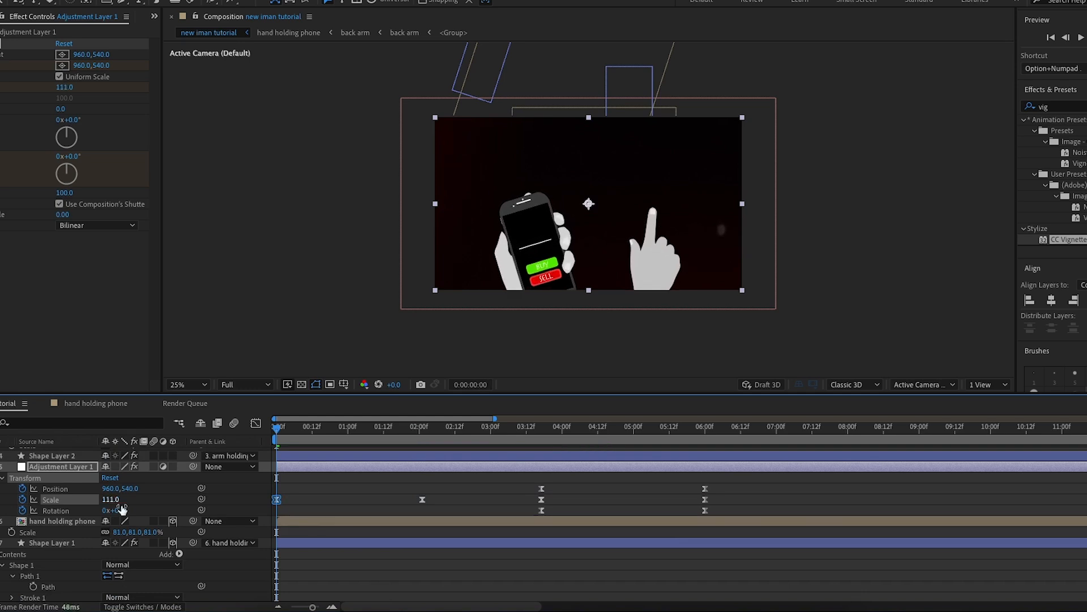
- Sharpen the speed curve between Adjustment Layer 1's first two Scale keyframes into a steep central peak, and preview the opening zoom-out
left_click_drag(426, 492, 255, 510)
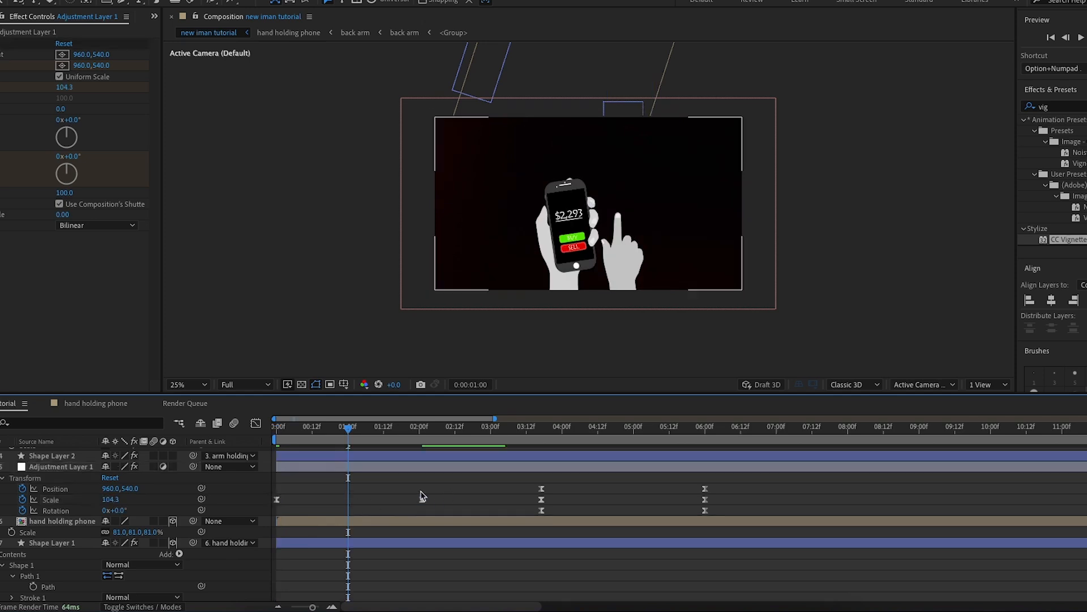
left_click(255, 423)
left_click(422, 534)
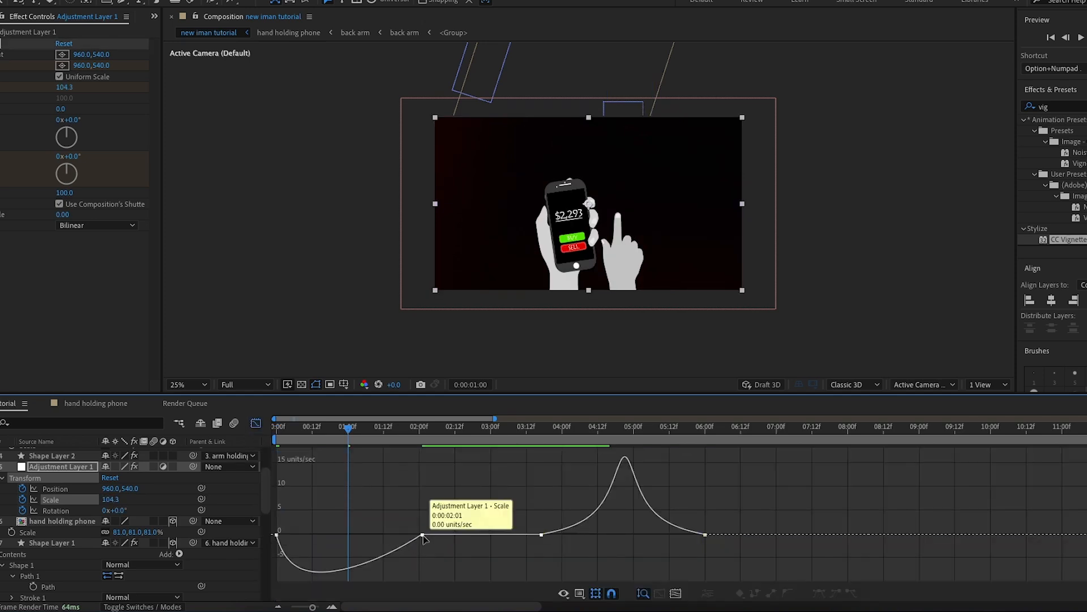
left_click_drag(391, 534, 367, 535)
left_click_drag(287, 524, 328, 516)
left_click(277, 522)
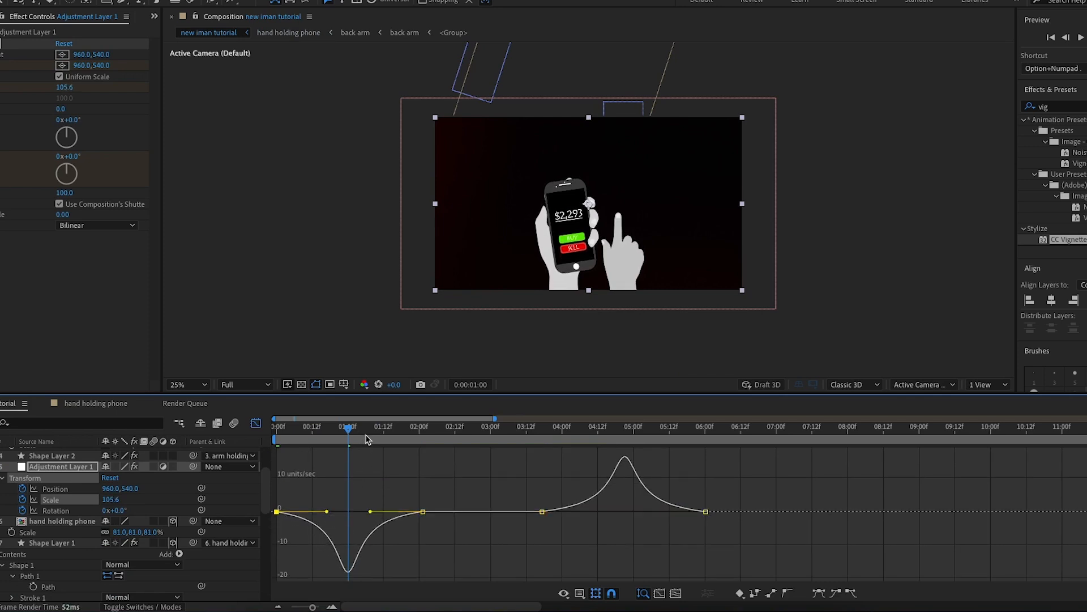
left_click_drag(365, 434, 238, 438)
key("space")
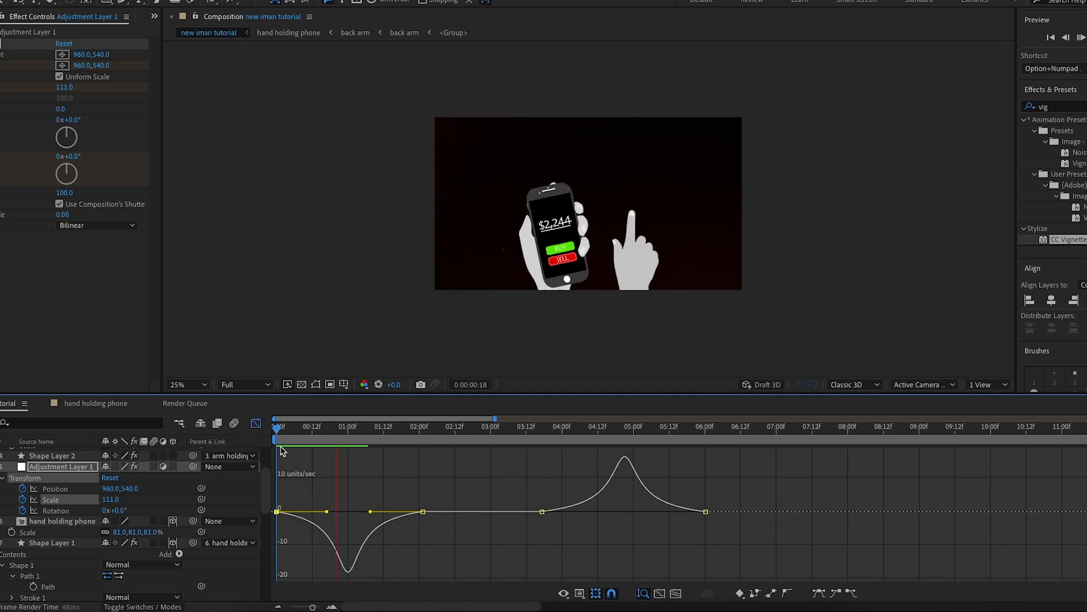
key("space")
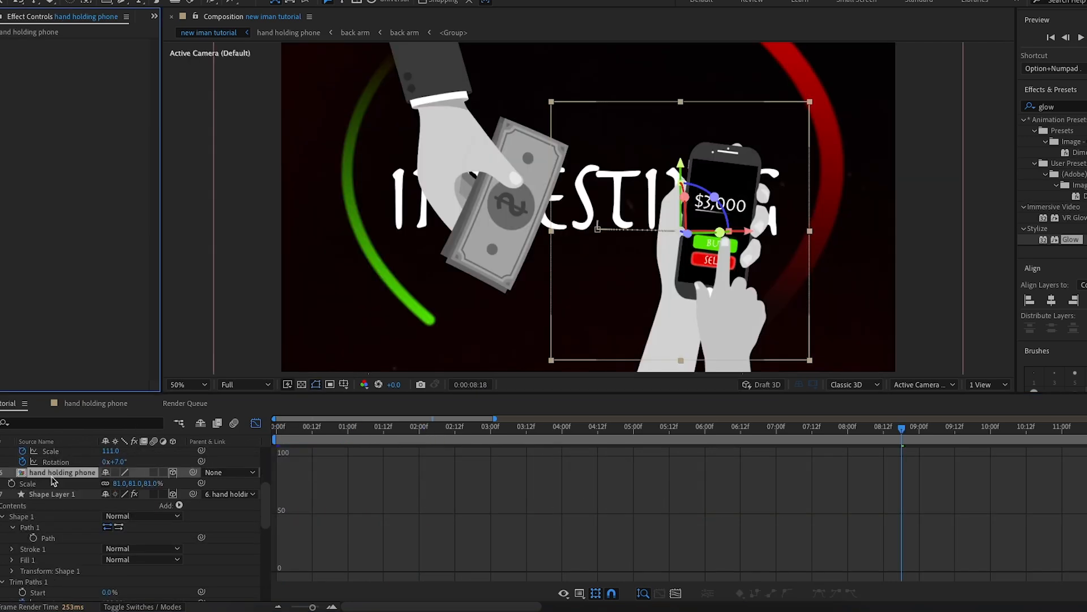
- Apply the Posterize Time effect to Adjustment Layer 3, using the search term "poster"
scroll(51, 477, "up", 5)
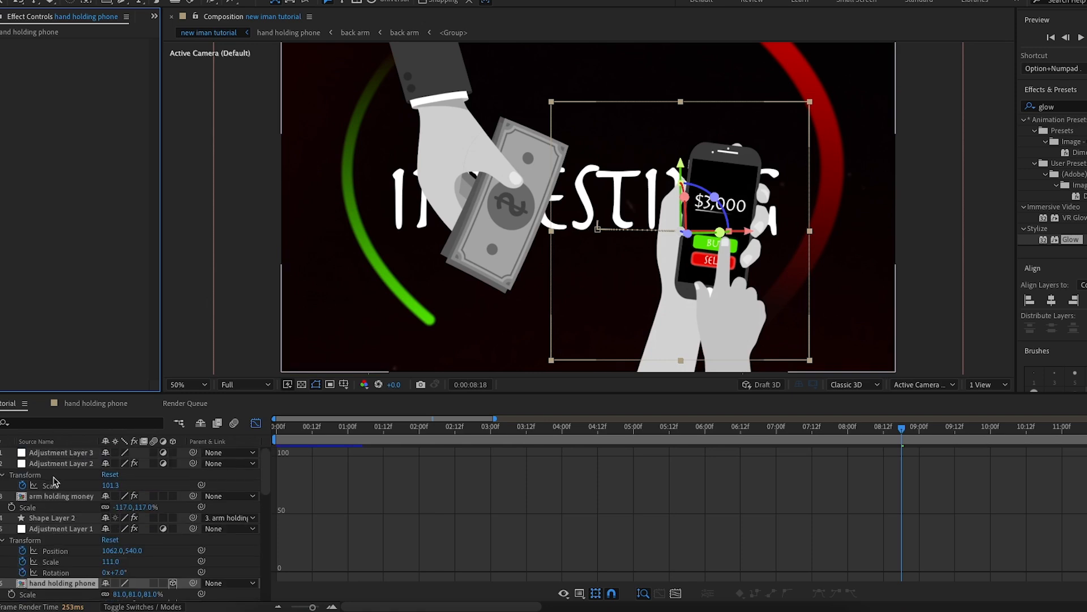
left_click(51, 442)
left_click(57, 452)
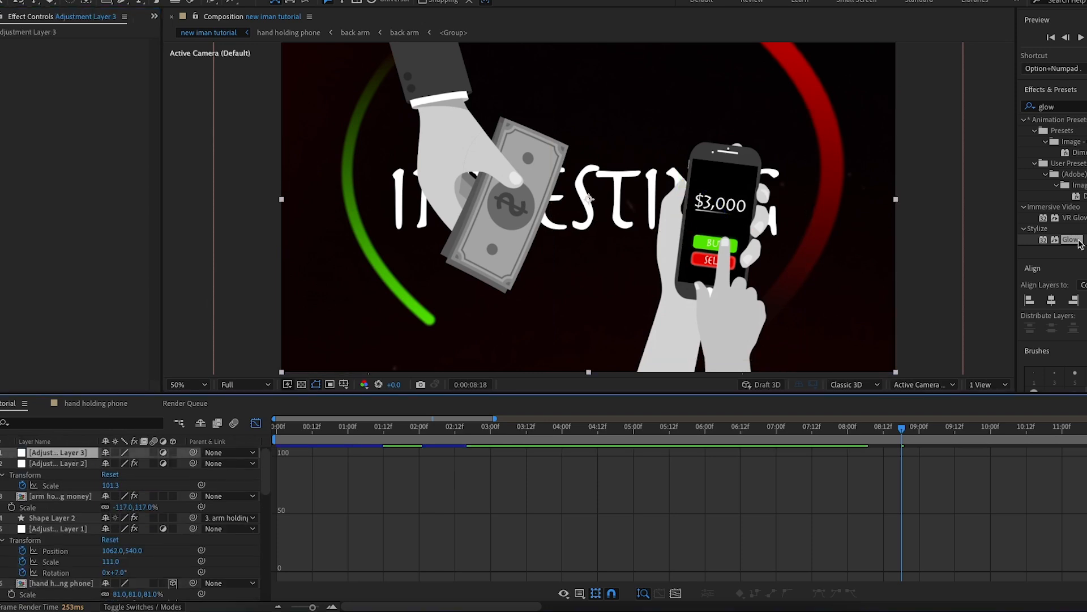
left_click_drag(1076, 107, 992, 117)
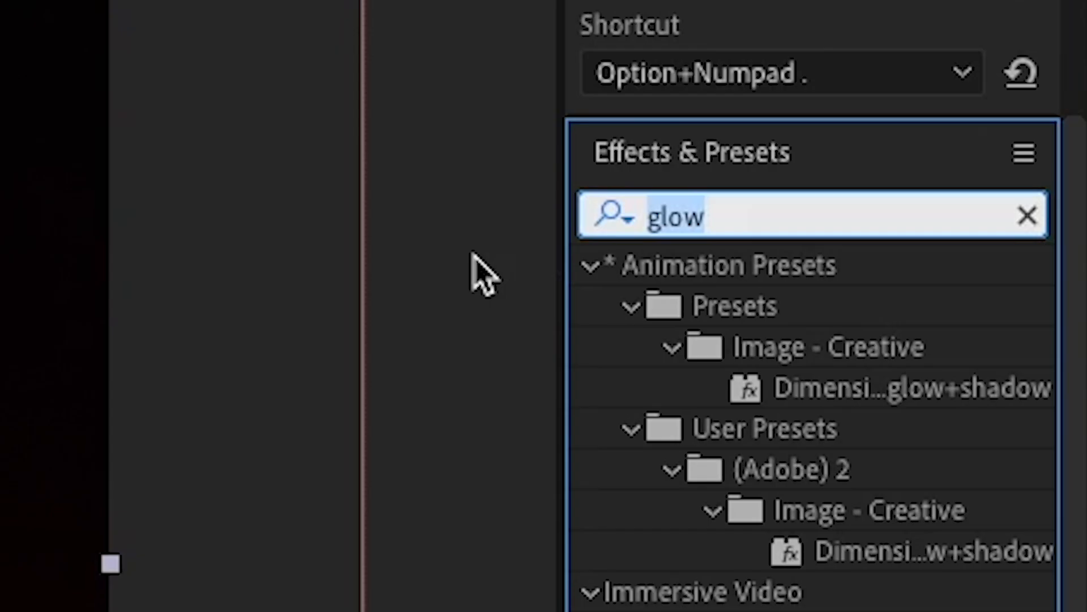
type("poster")
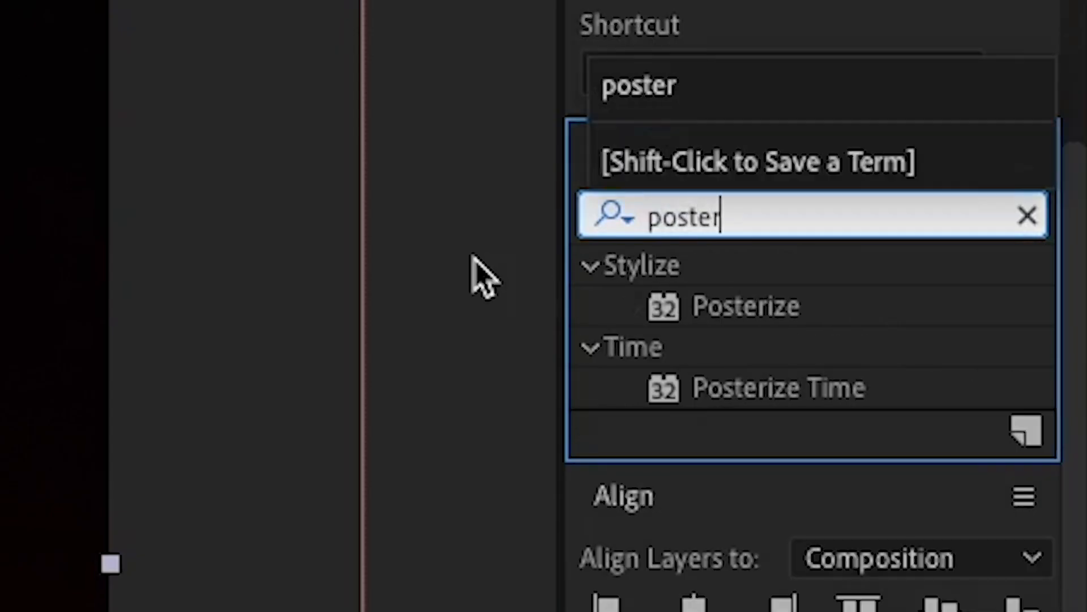
left_click(667, 397)
left_click_drag(663, 406, 66, 454)
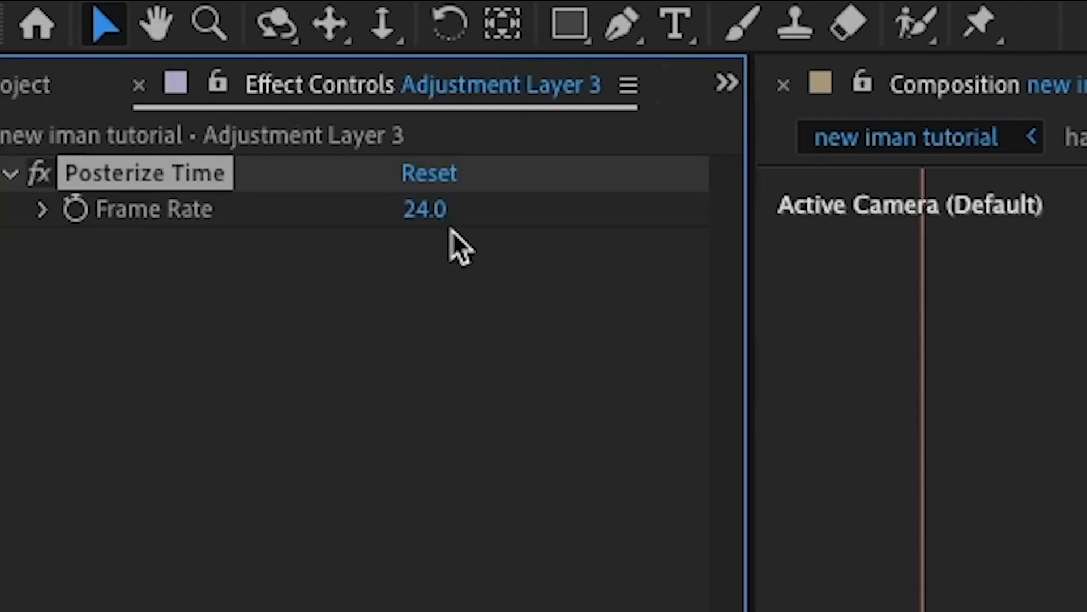
- Set the frame rate of Adjustment Layer 3's Posterize Time effect to 14
left_click(424, 209)
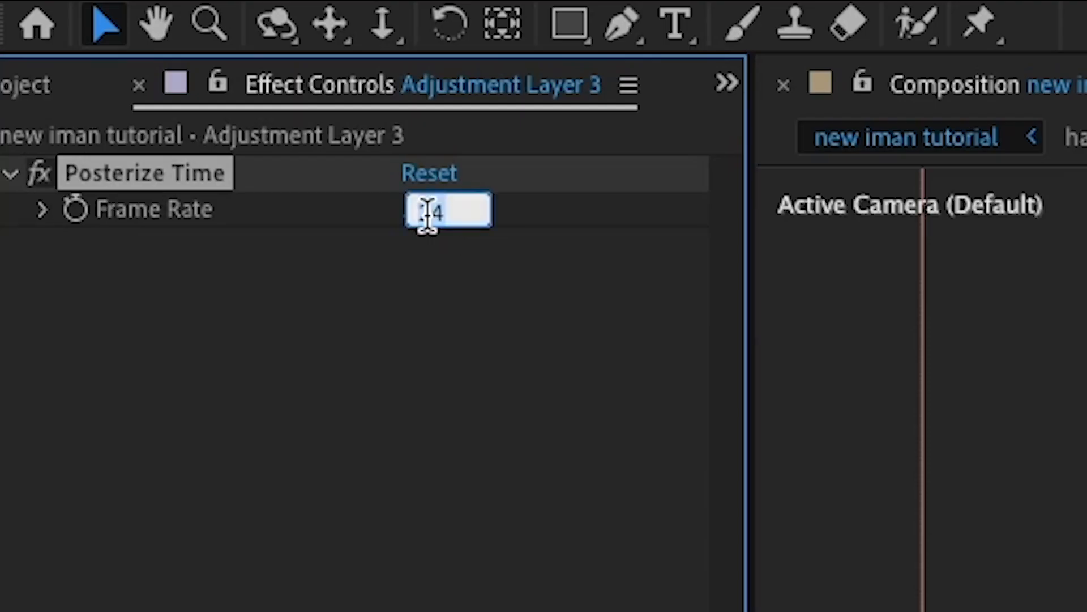
type("14")
key("Return")
left_click_drag(1070, 108, 995, 106)
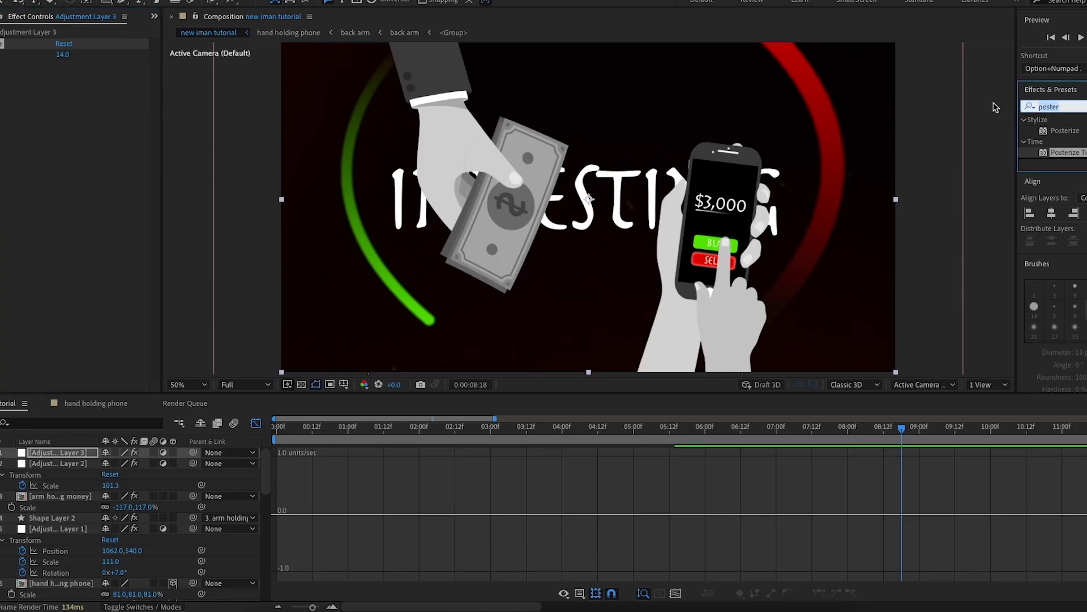
- Apply the CC Vignette effect to Adjustment Layer 3, using the search term "vig"
key("BackSpace")
type("vig")
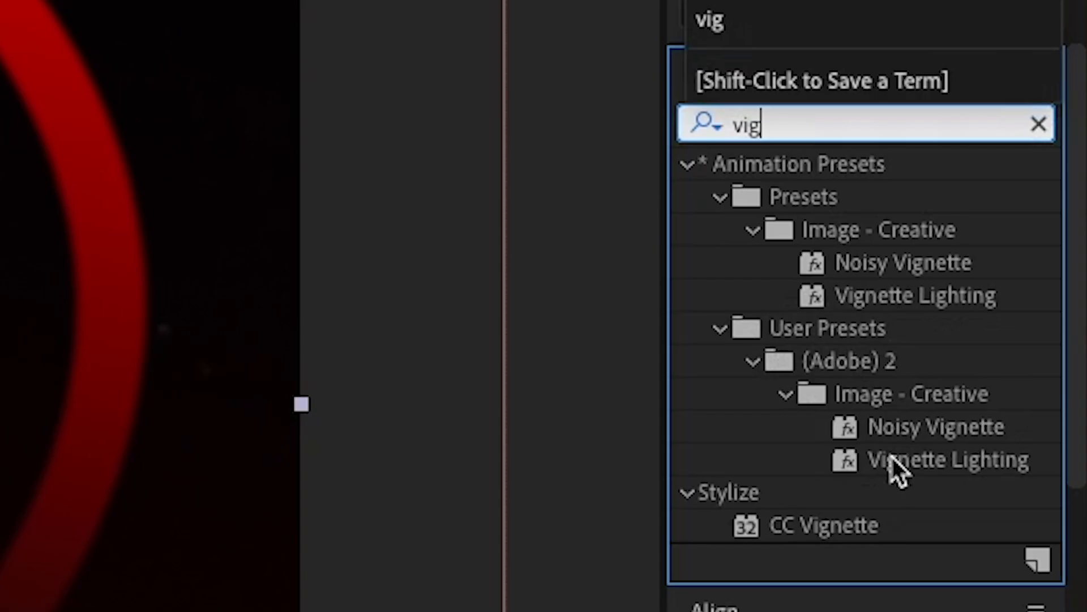
double_click(824, 525)
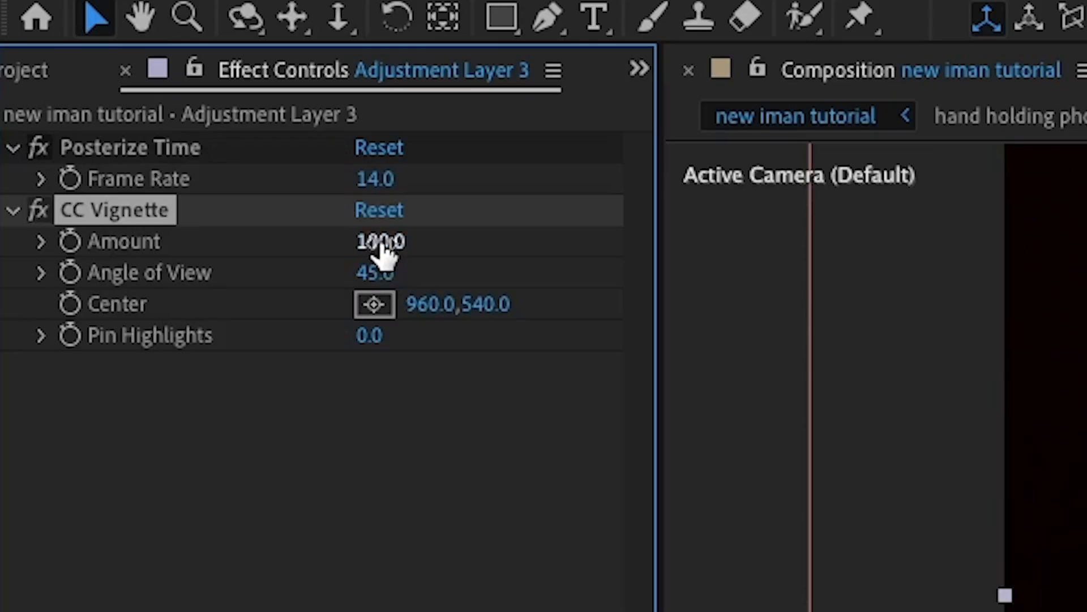
- Set CC Vignette's Amount to 230 and Angle of View to 15.3 on Adjustment Layer 3
left_click_drag(64, 77, 141, 83)
left_click_drag(383, 241, 409, 239)
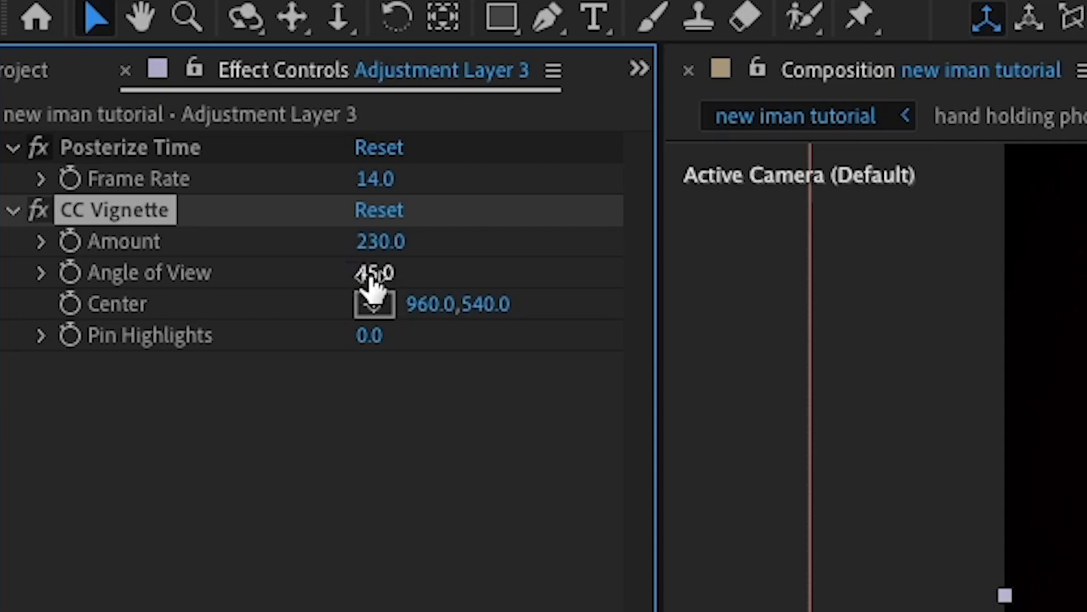
left_click_drag(370, 277, 436, 271)
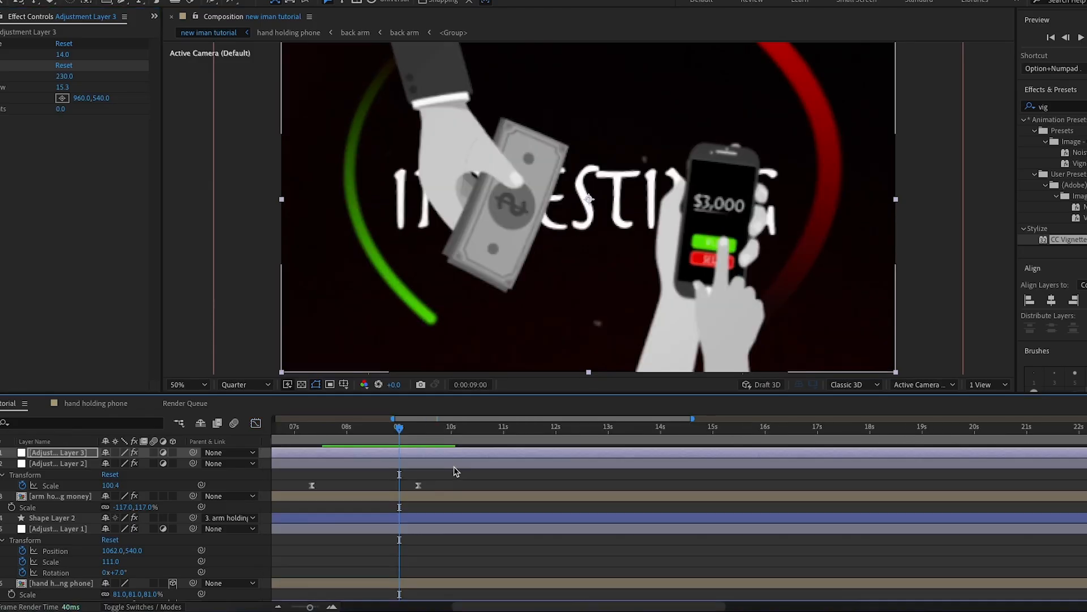
left_click(455, 472)
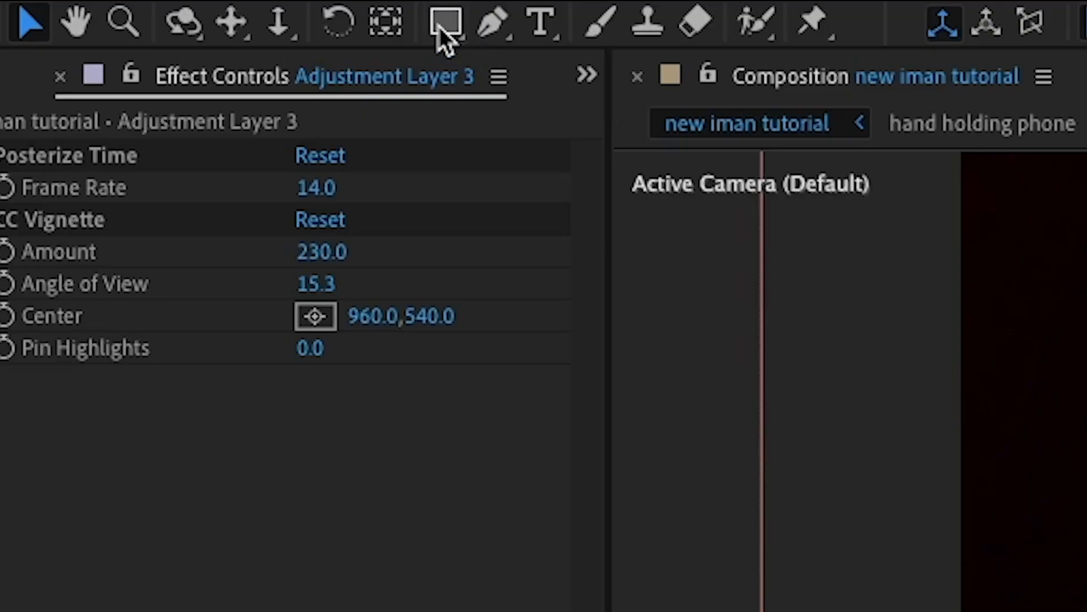
- Draw a wide horizontal rectangle about 601 by 110 px across the middle of the frame as a new shape layer
left_click(105, 1)
mouse_move(516, 184)
left_mouse_down()
mouse_move(572, 204)
mouse_move(708, 220)
left_mouse_up()
left_click_drag(398, 1, 351, 9)
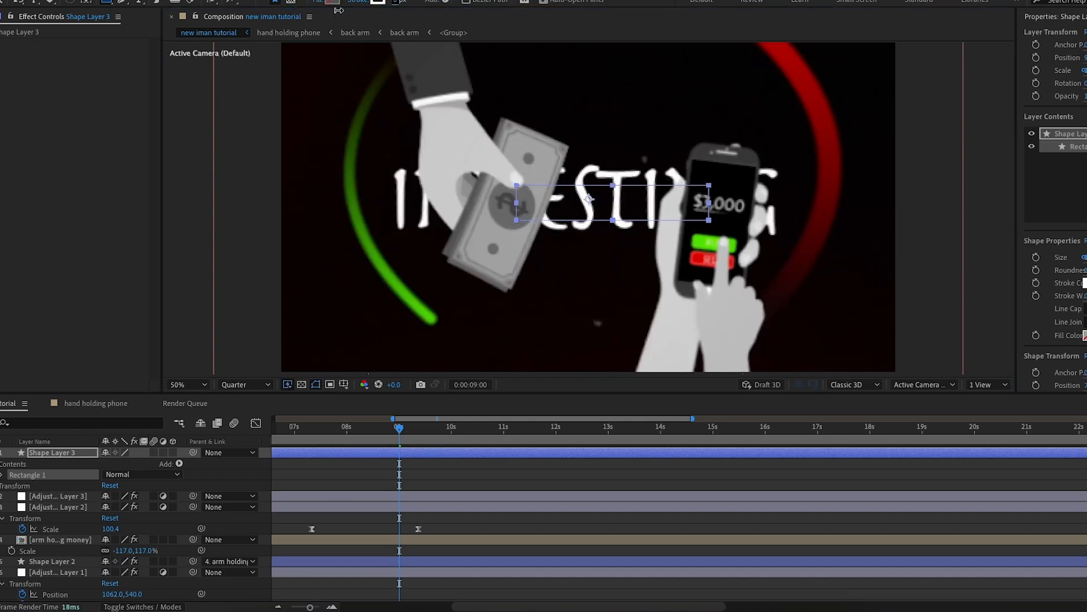
- Fill the new rectangle with dark grey and centre it horizontally and vertically in the composition
left_click(332, 2)
left_click_drag(848, 255, 775, 265)
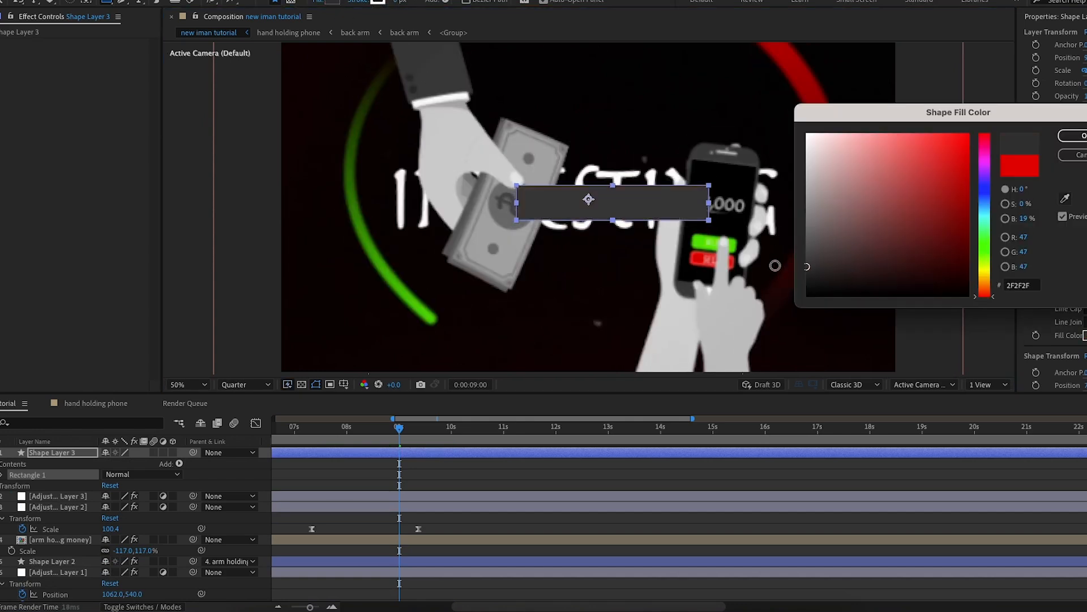
left_click(1072, 136)
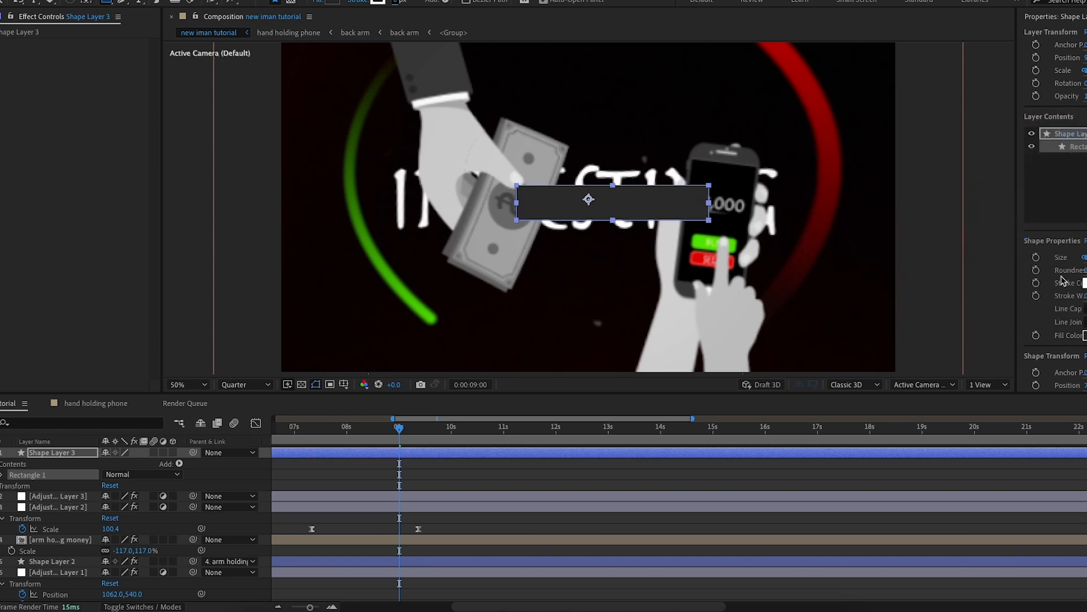
left_click(1053, 222)
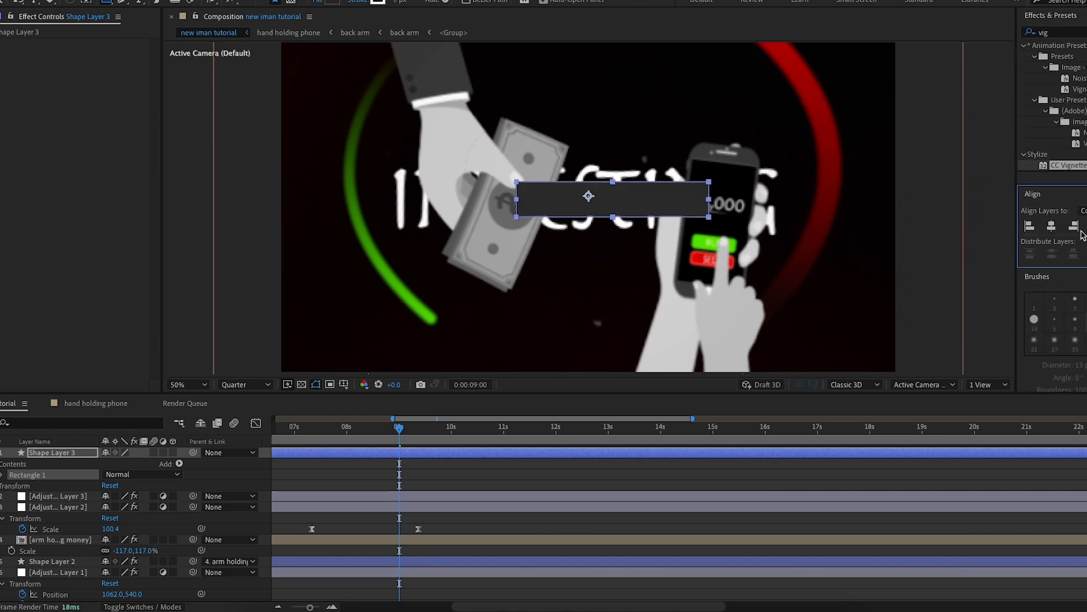
left_click(1052, 226)
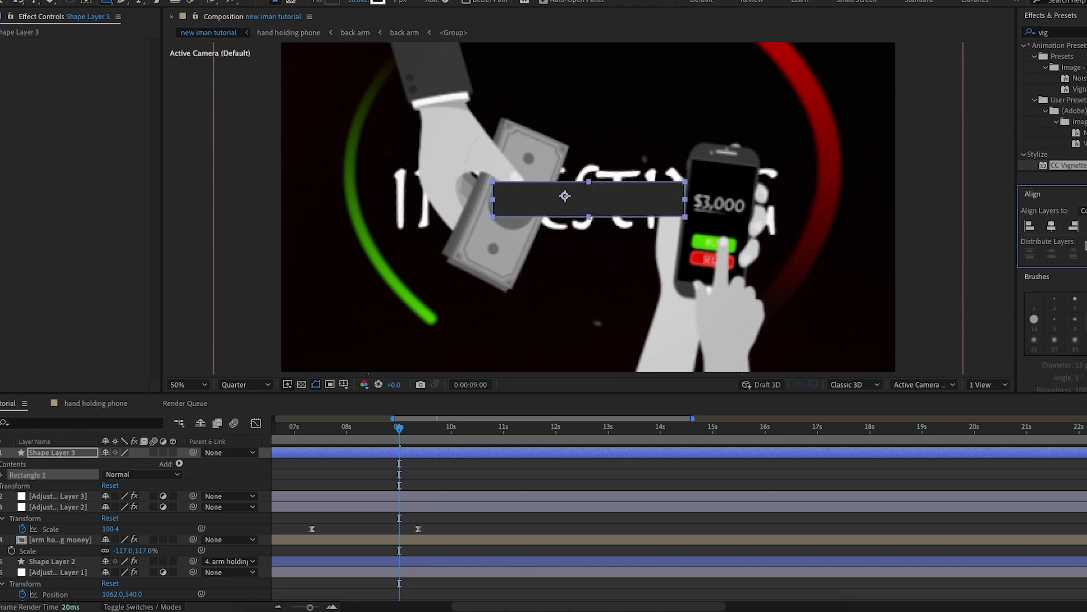
- Duplicate the rectangle's Shape Layer 3 and set the copy's fill to None
left_click(45, 453)
key("ctrl+d")
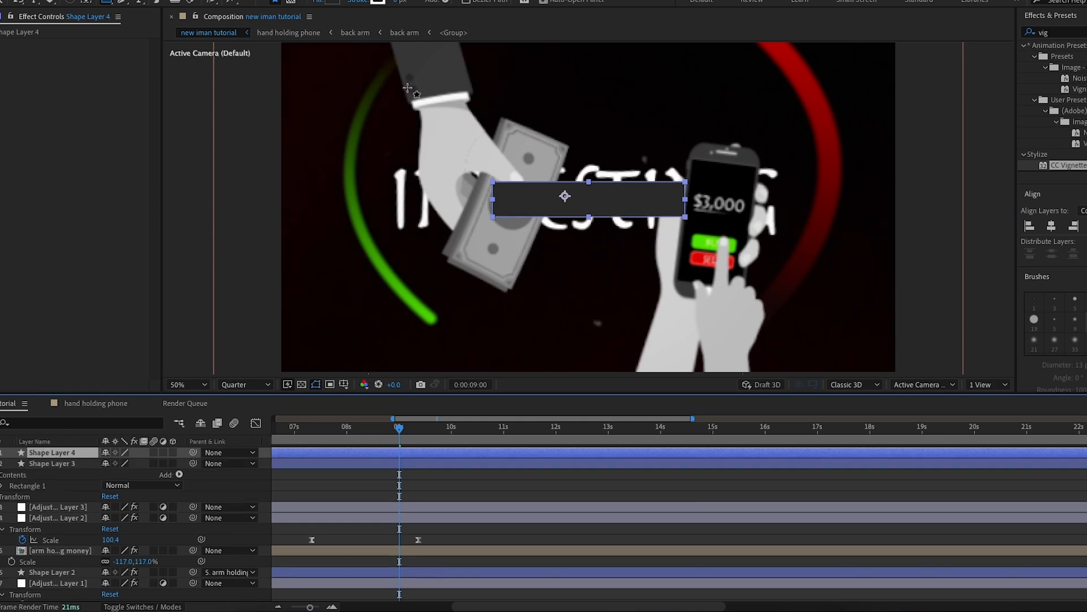
left_click(319, 2)
left_click(478, 269)
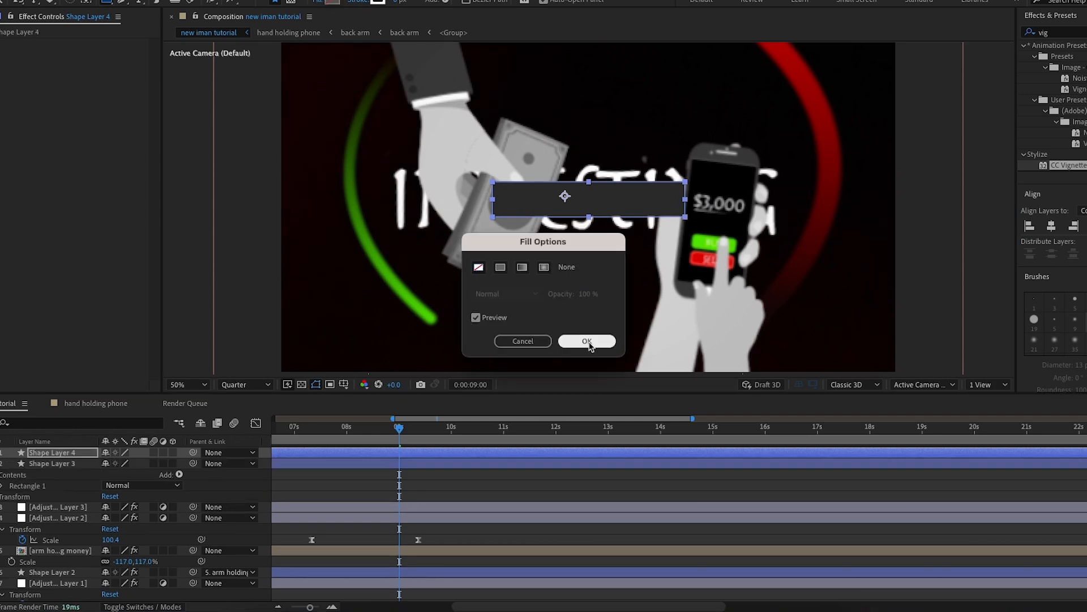
left_click(587, 340)
- Give the duplicated rectangle a red FF0000 stroke with a width of 5 px
left_click(378, 2)
left_click(969, 176)
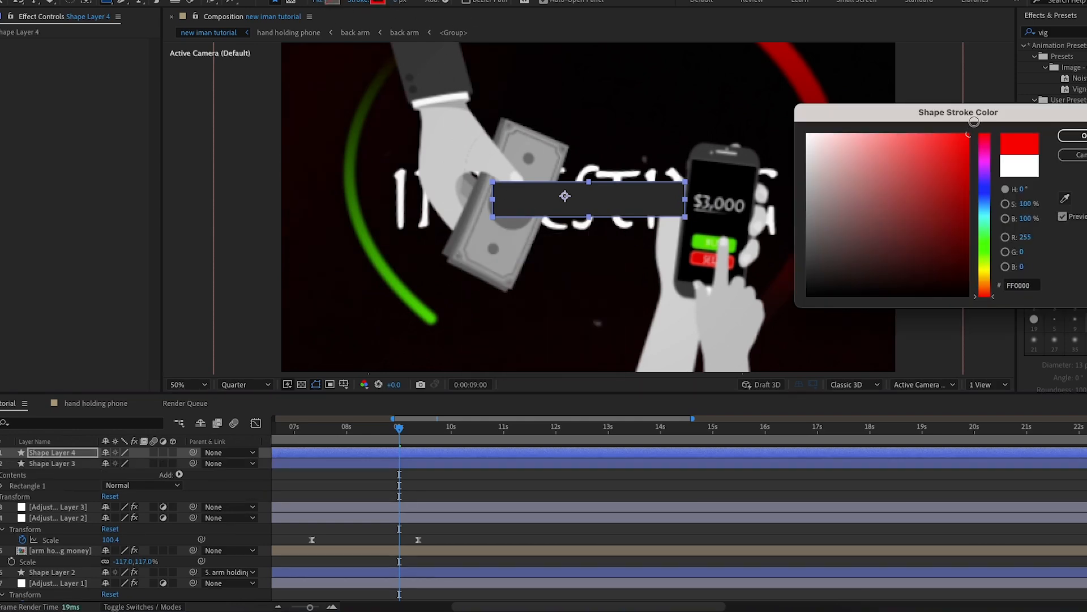
left_click(1072, 136)
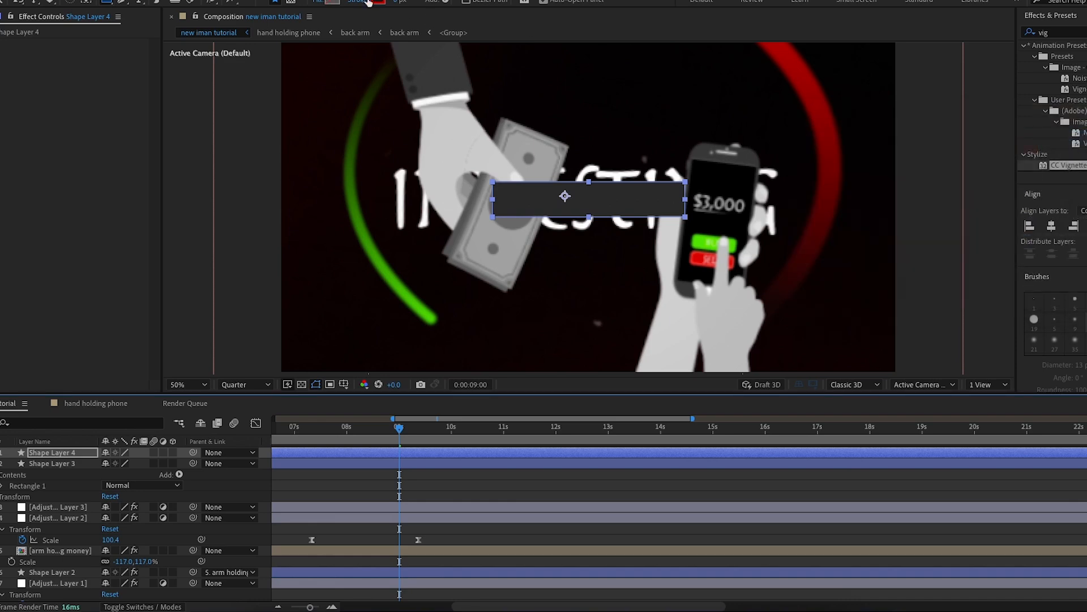
left_click(394, 2)
left_click(395, 2)
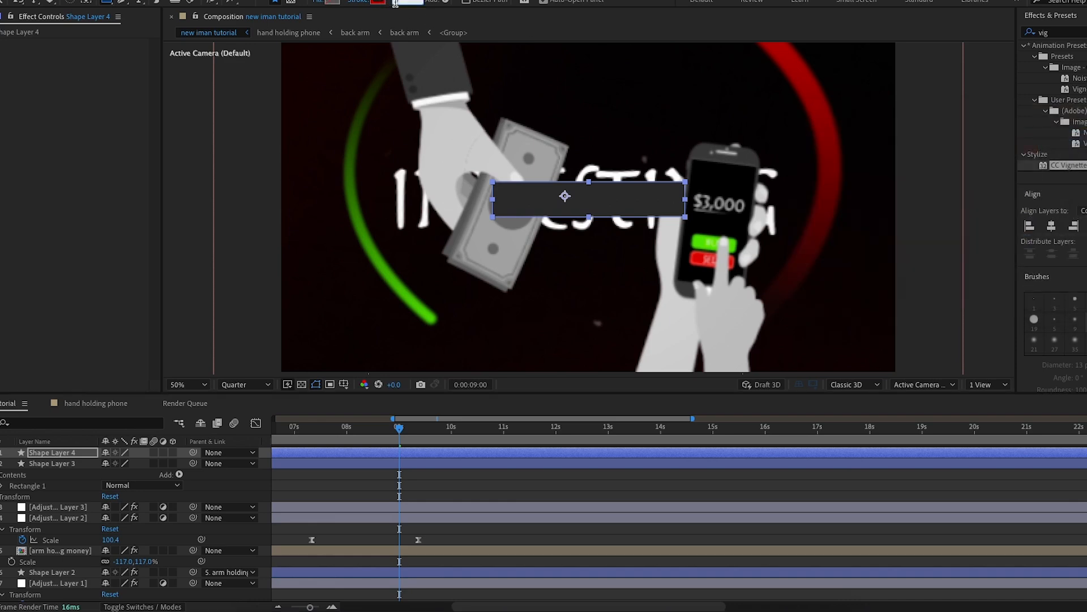
type("5")
key("Return")
left_click(224, 161)
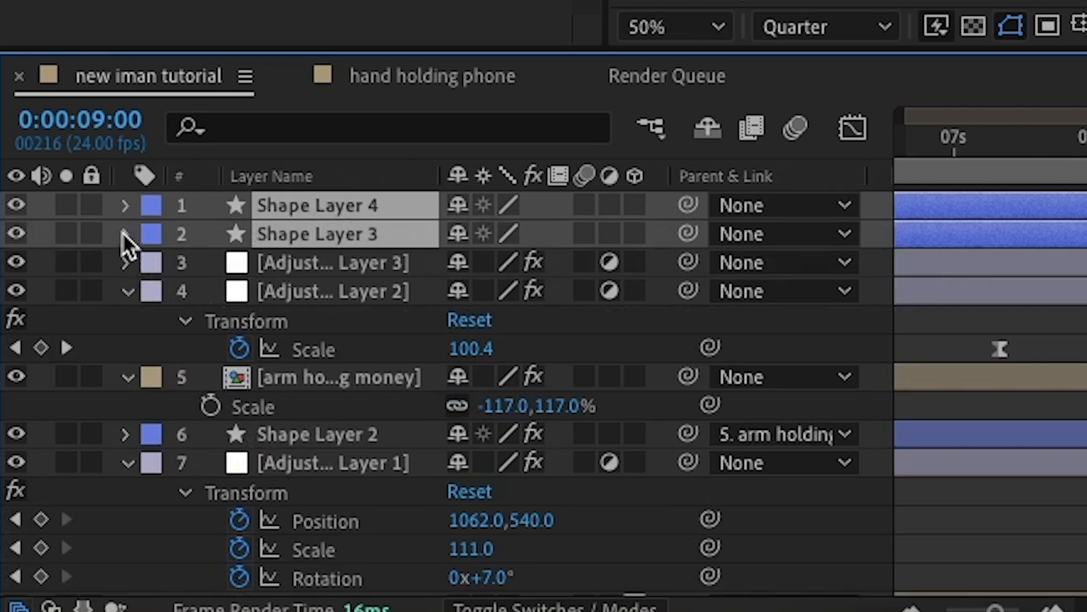
- Set the Rectangle Path 1 Roundness of Shape Layer 3 to 852
left_click(125, 233)
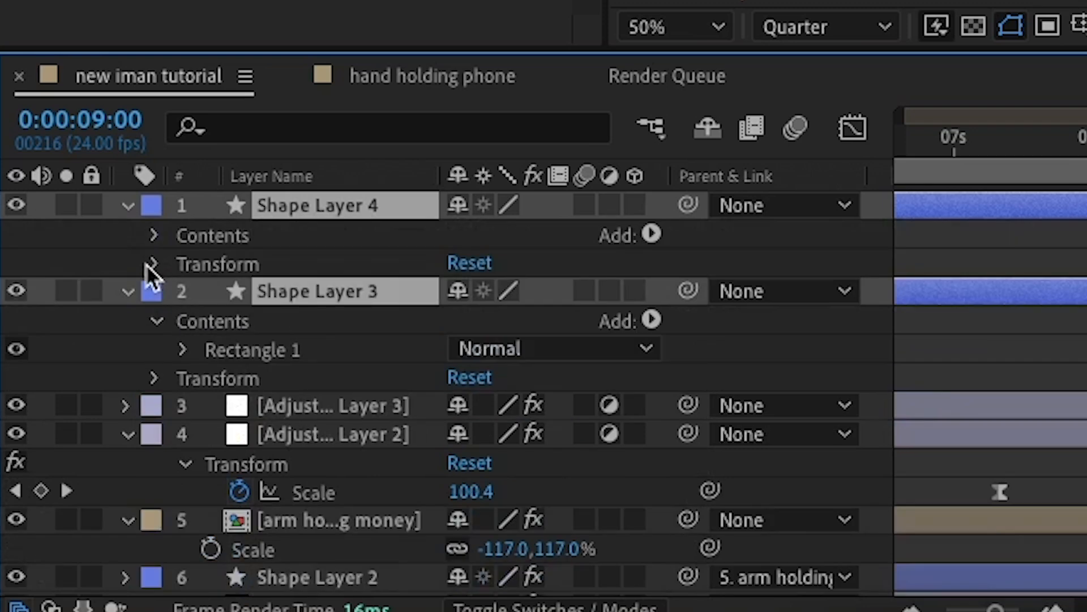
left_click(154, 236)
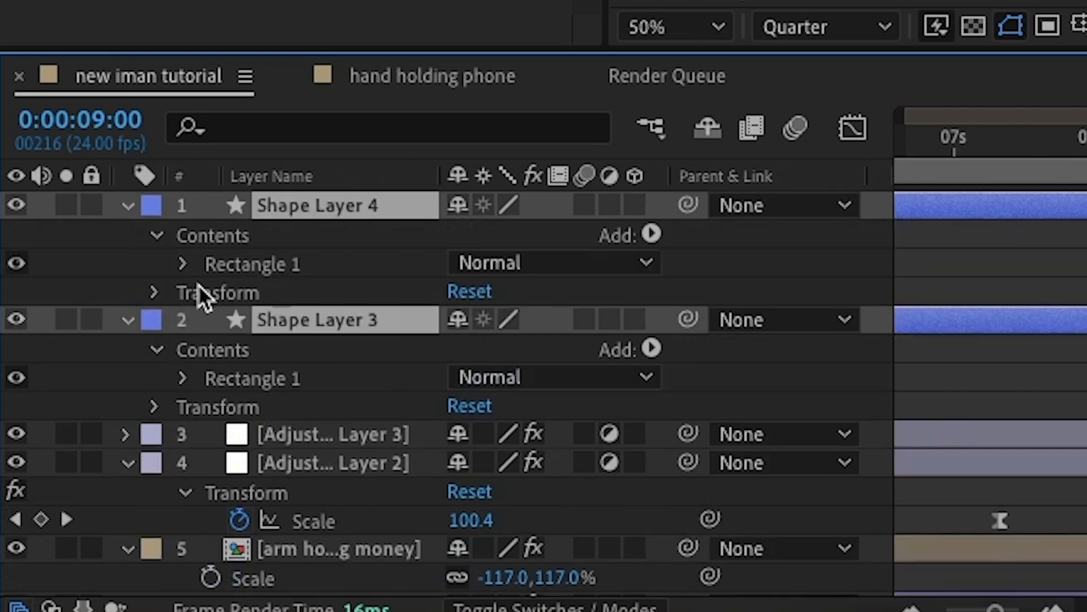
left_click(181, 378)
left_click(211, 407)
scroll(320, 419, "down", 1)
left_click_drag(453, 470, 523, 481)
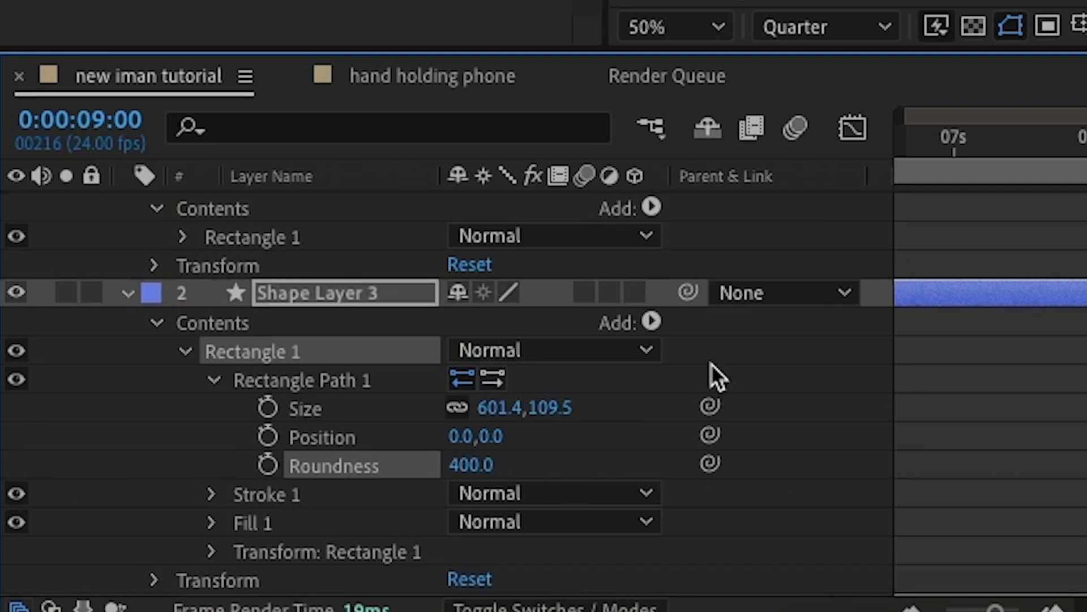
left_click_drag(466, 477, 420, 366)
scroll(308, 363, "up", 1)
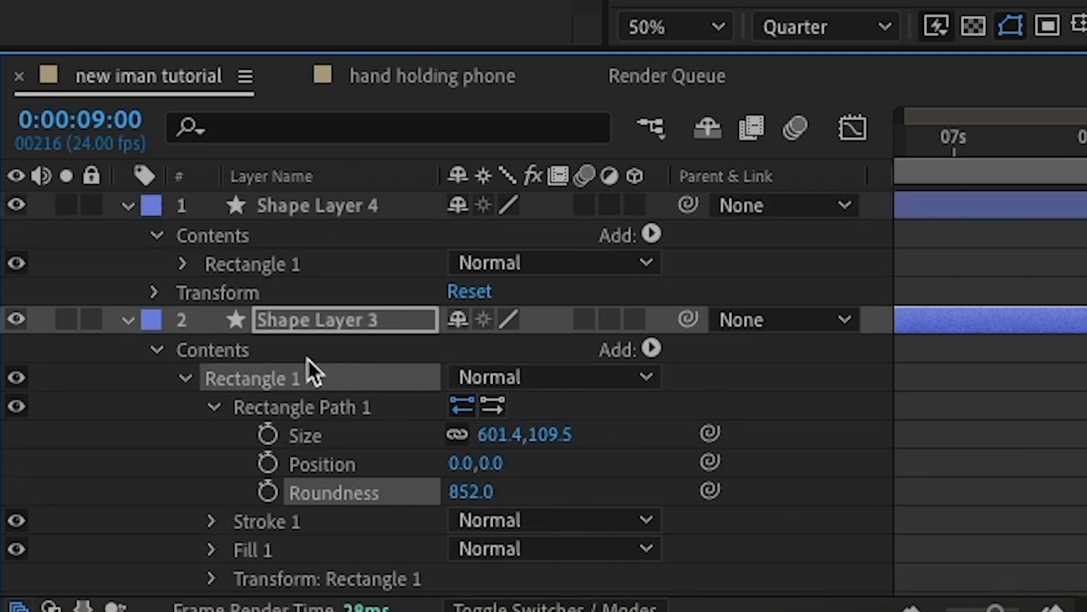
- Set the Rectangle Path 1 Roundness of Shape Layer 4 to 1119 so the outline matches the rounded fill
left_click(183, 264)
left_click(209, 293)
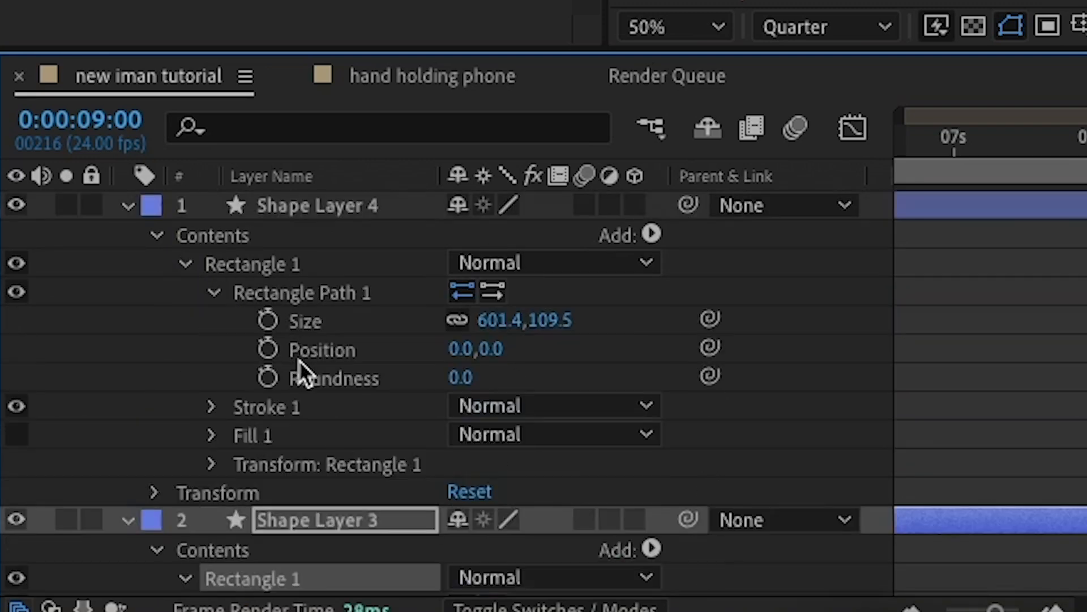
left_click_drag(466, 379, 552, 379)
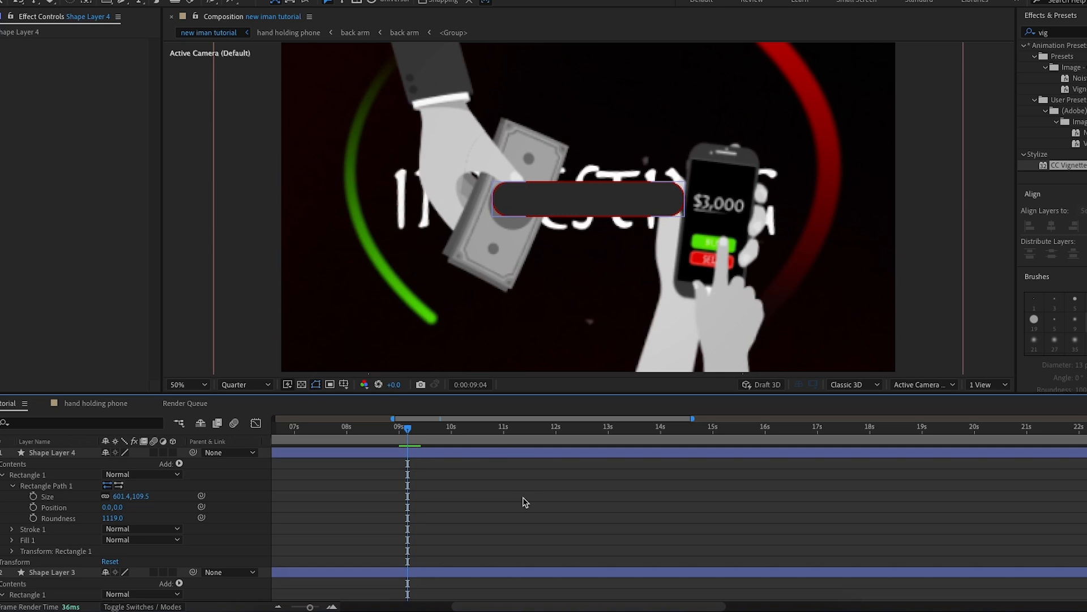
- Add a text layer reading "RISK" to the composition
left_click(142, 5)
left_click(399, 317)
type("RISK")
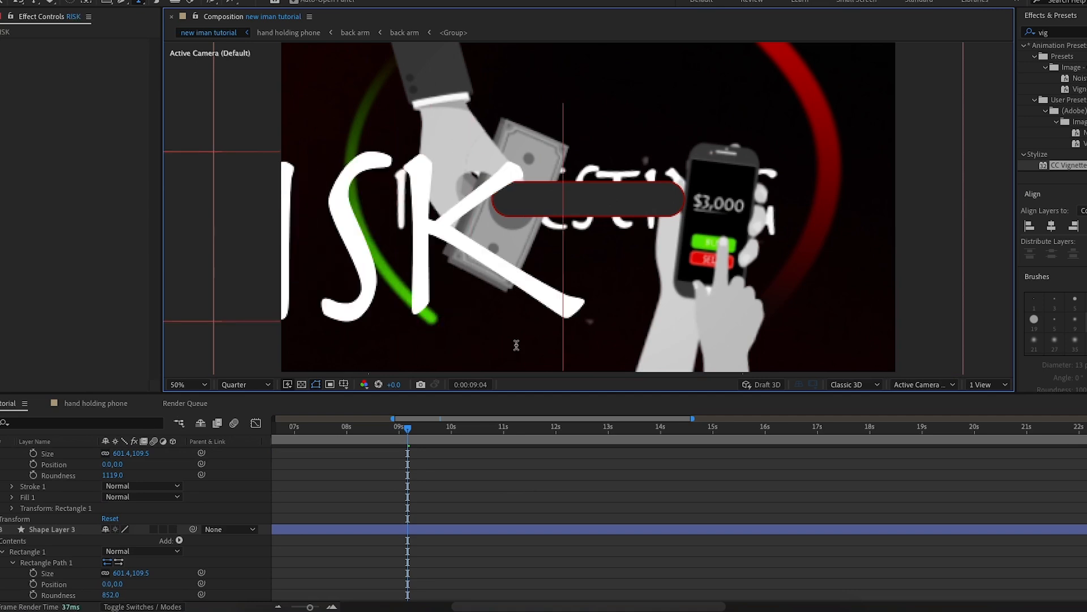
- Scale the RISK text to 10.0, 9.2% and place it slightly right of centre inside the rounded bar
scroll(69, 531, "up", 3)
left_click(45, 455)
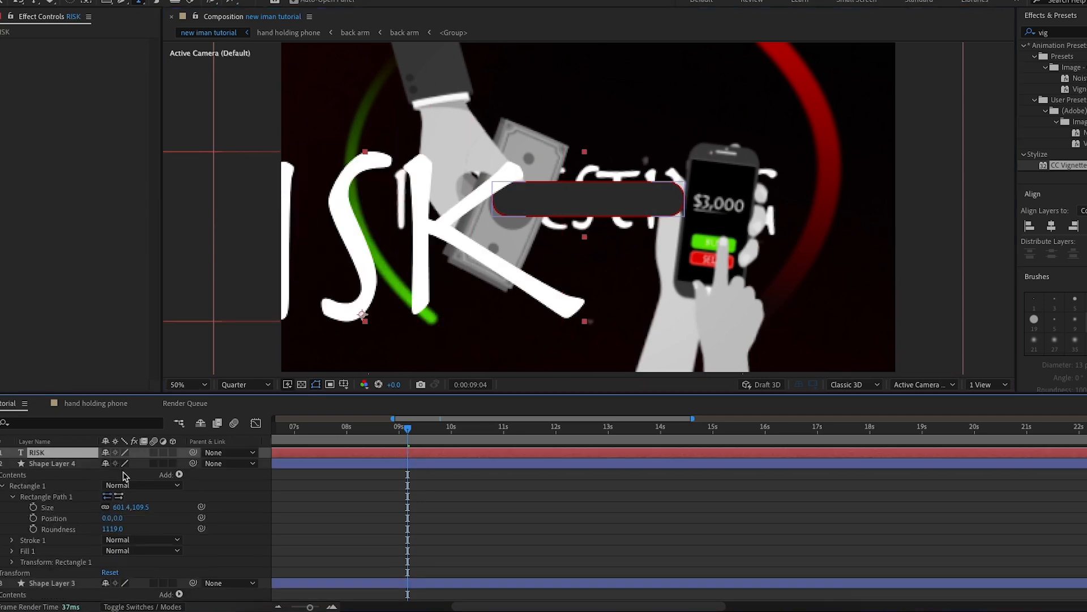
key("s")
left_click_drag(129, 464, 103, 477)
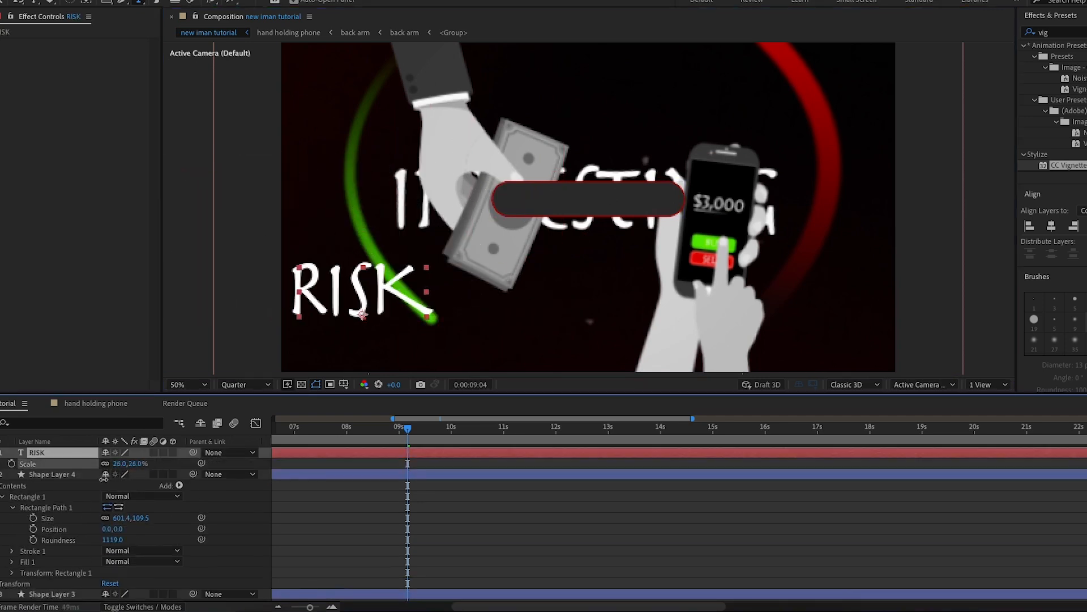
left_click_drag(104, 479, 98, 480)
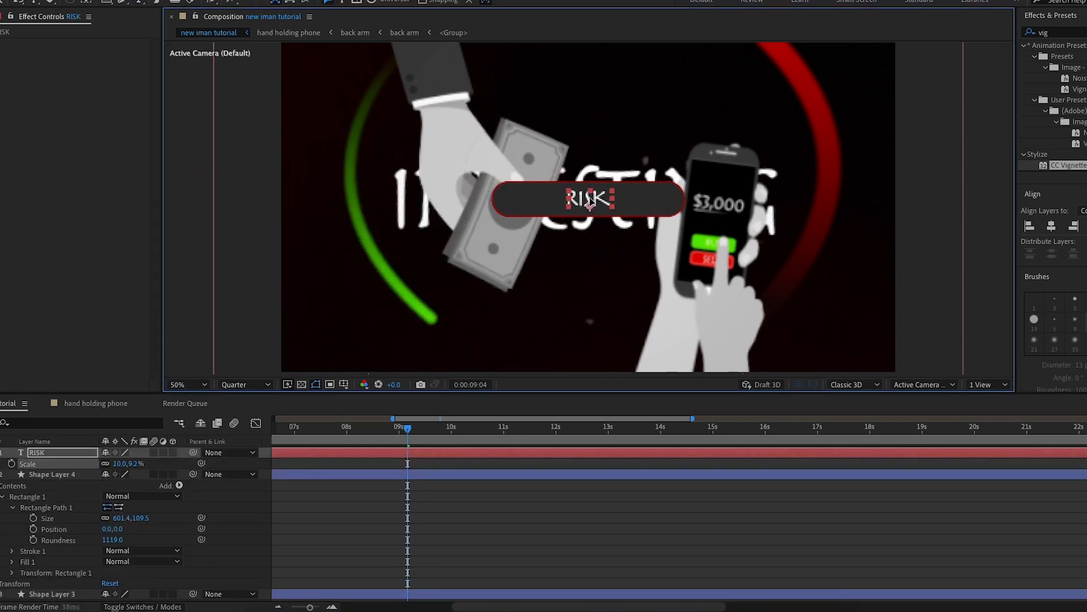
left_click_drag(590, 201, 596, 201)
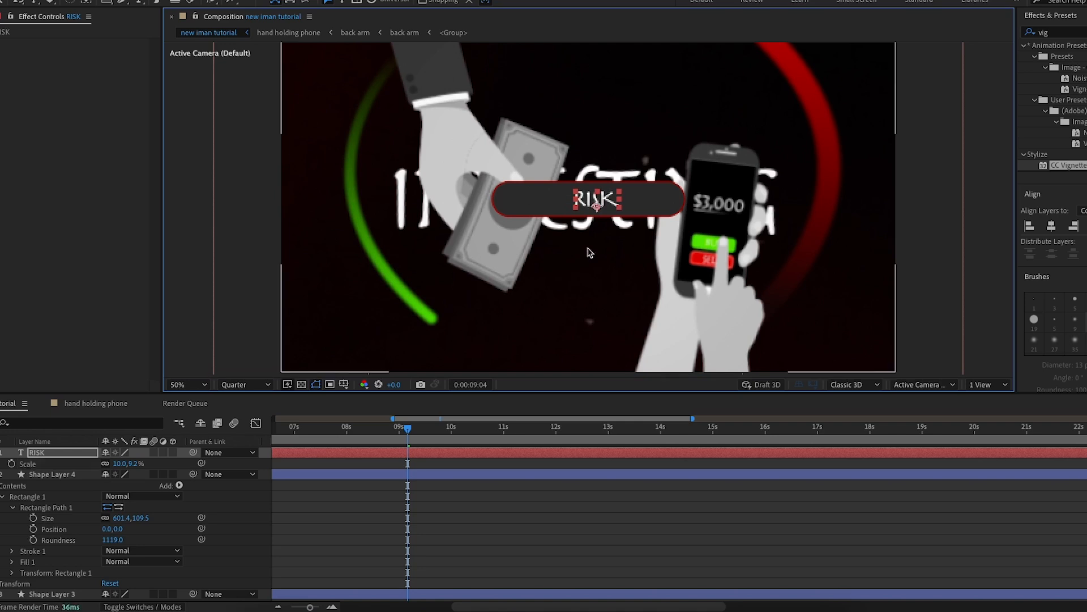
left_click(549, 554)
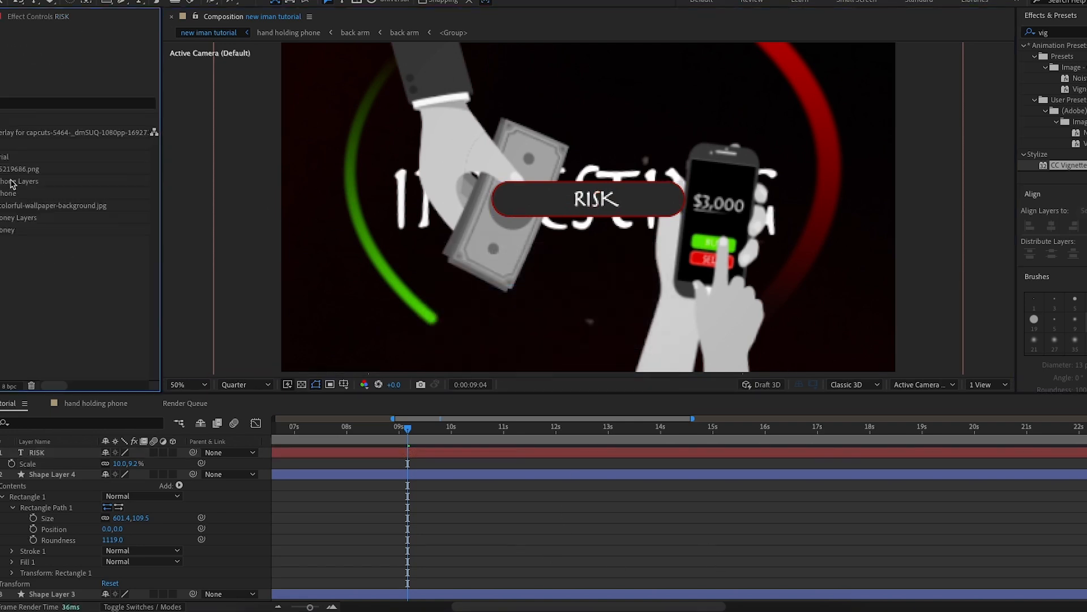
- Add the money-sack PNG at 17% scale and place it just left of the RISK text, at position 869, 540
left_click_drag(10, 170, 543, 207)
left_click_drag(131, 463, 119, 474)
left_click(120, 475)
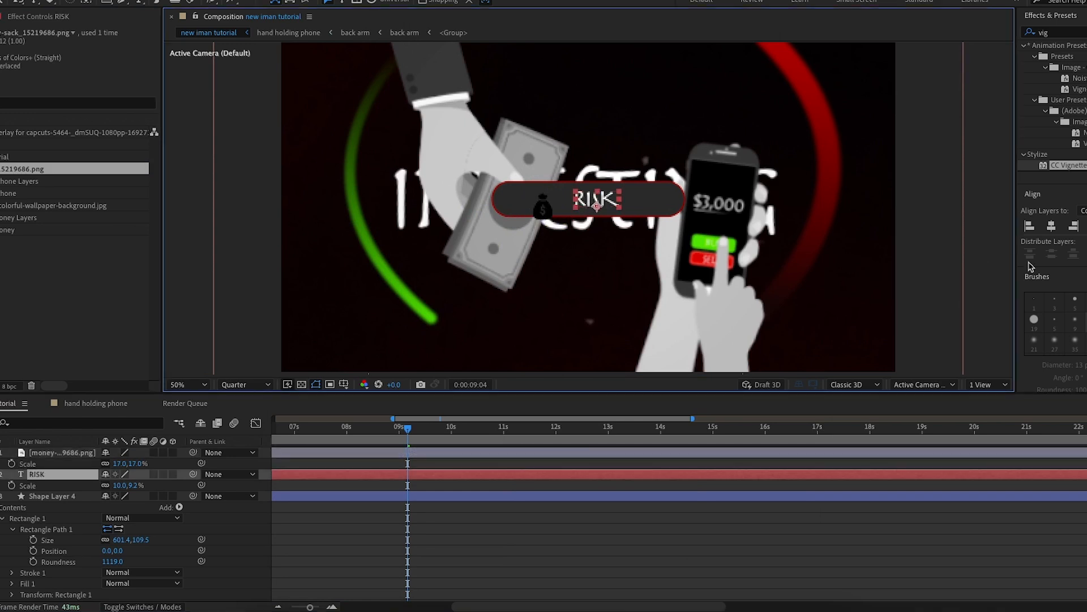
left_click_drag(542, 211, 558, 200)
key("p")
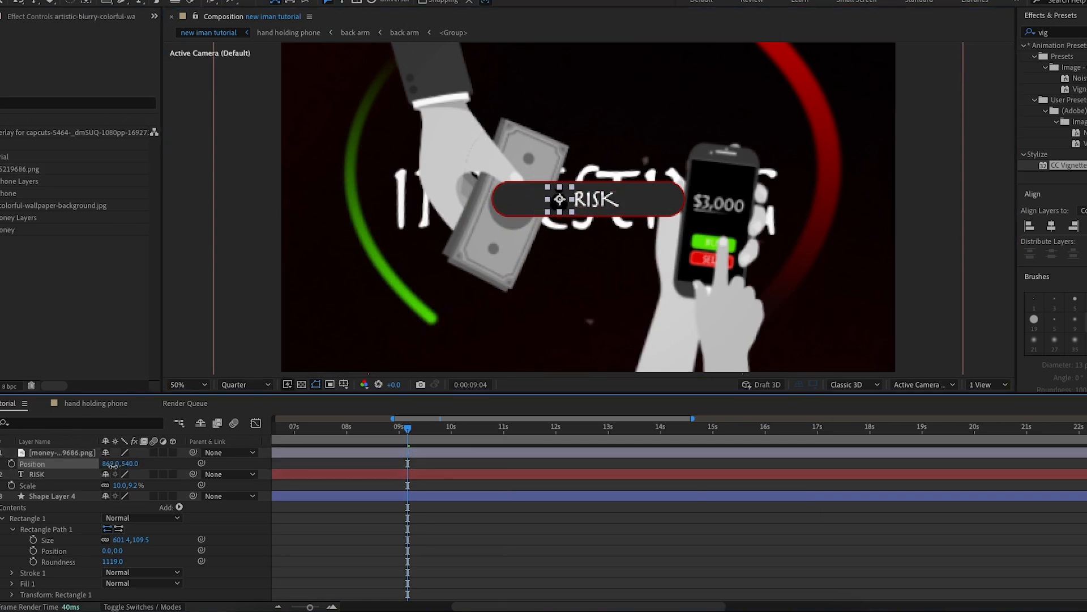
- Apply the Fill effect to the money-sack image, using the search term "fill"
key("BackSpace")
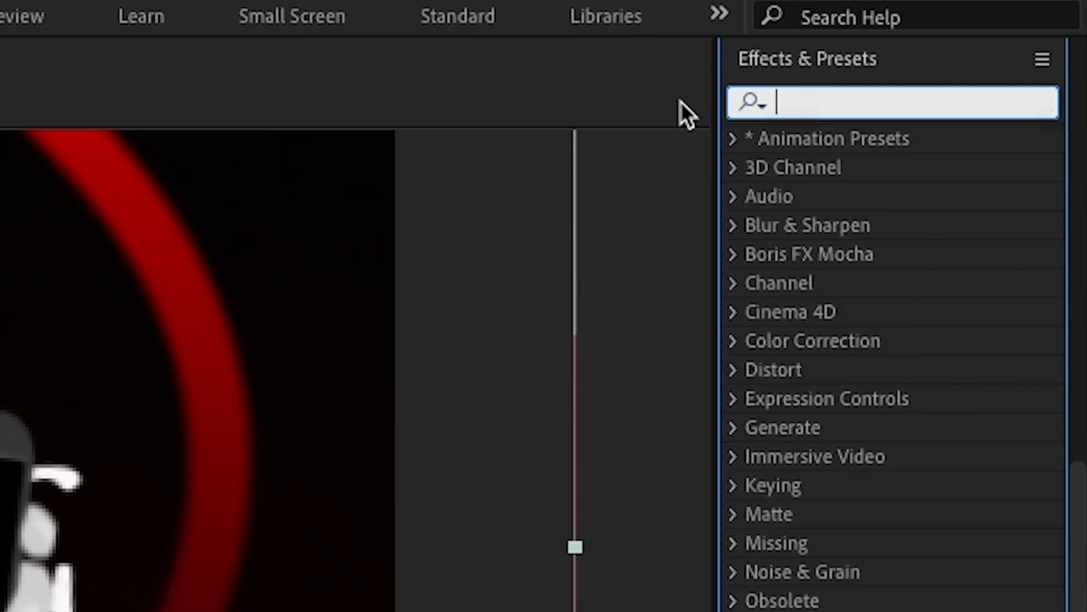
type("fill")
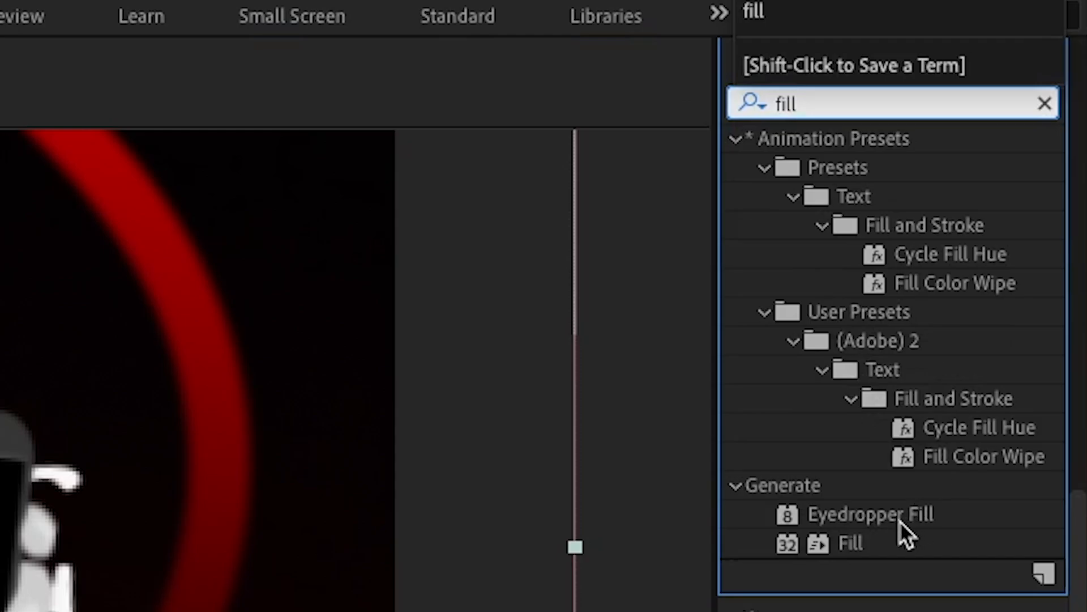
double_click(903, 543)
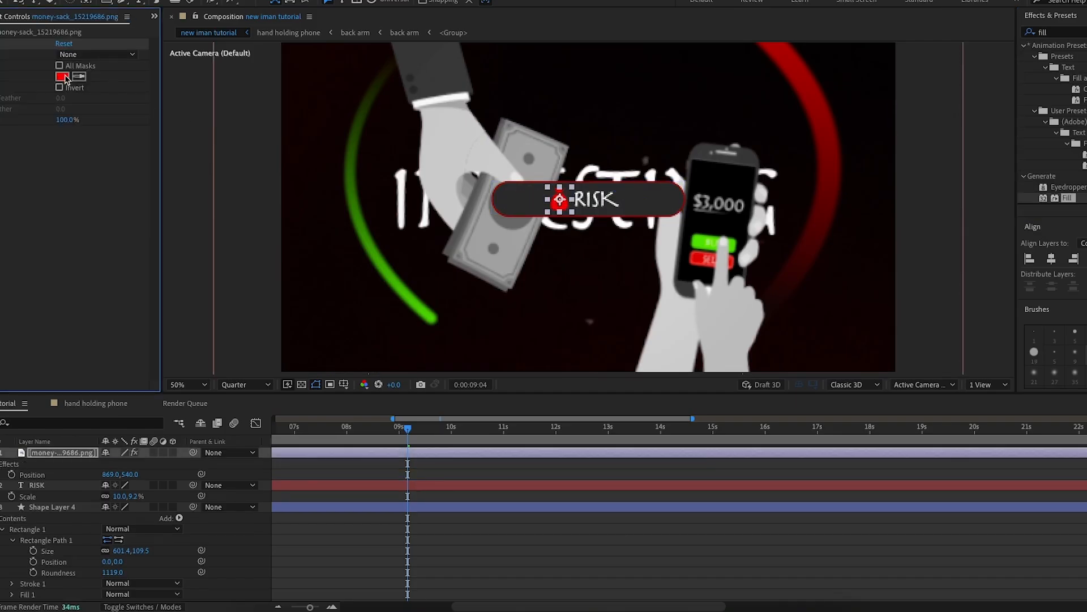
- Change the money-sack image's Fill effect colour to white
left_click(66, 78)
left_click_drag(816, 234, 798, 128)
left_click(1077, 141)
left_click(197, 231)
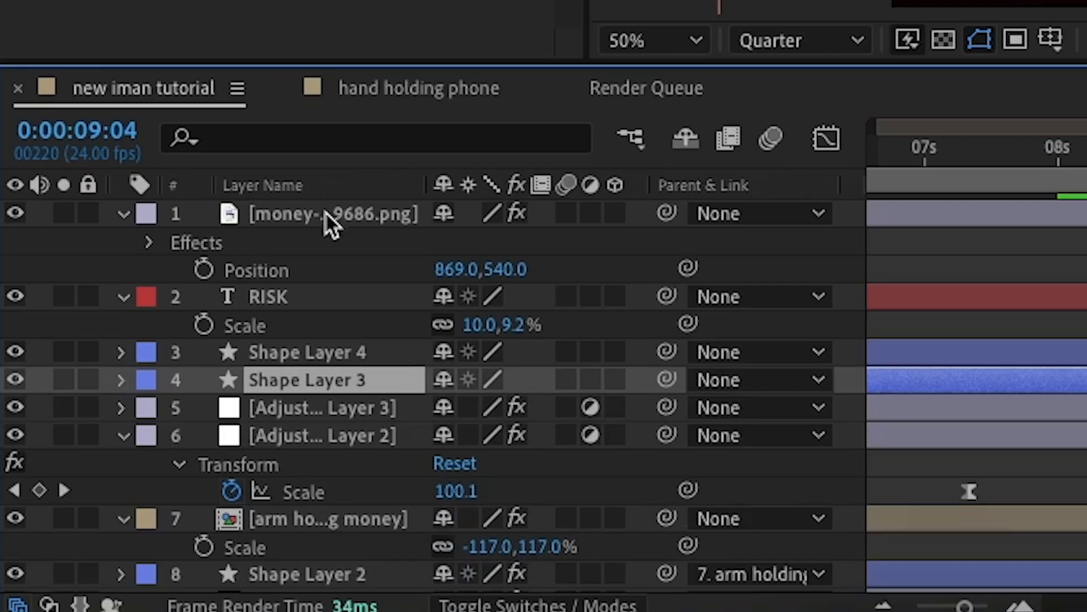
- Parent the money-sack image, the RISK text and Shape Layer 4 to Shape Layer 3
left_click(326, 215, "shift")
left_click(401, 274)
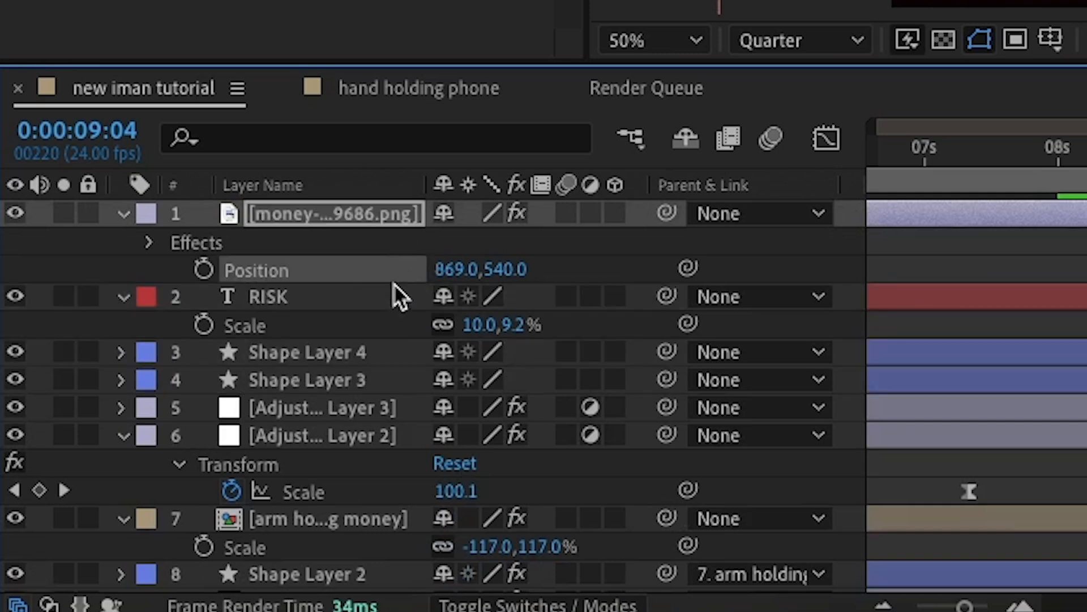
left_click(369, 218)
left_click(331, 359, "shift")
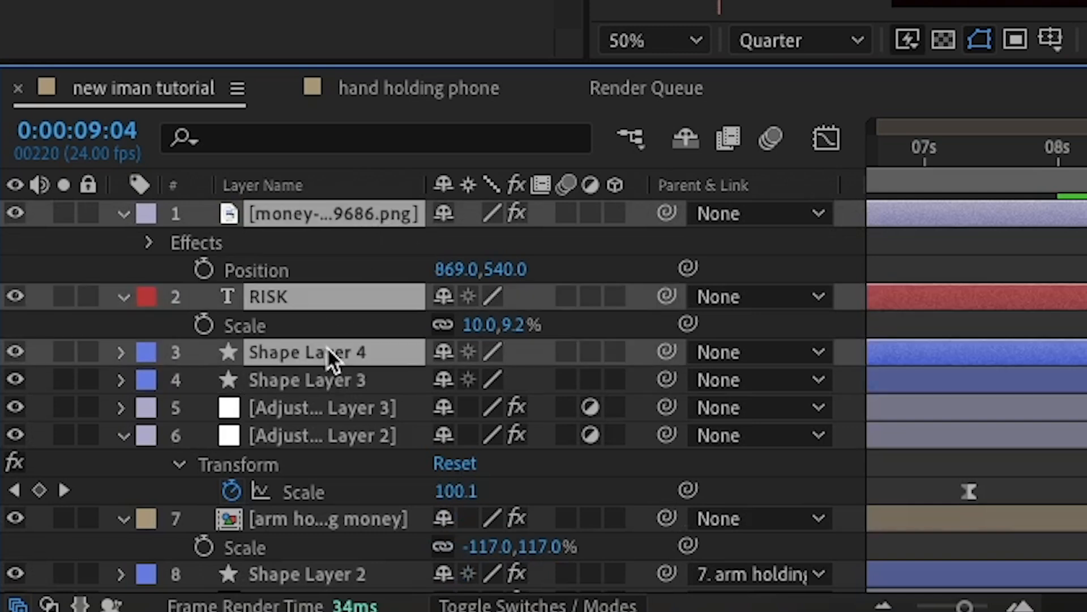
left_click_drag(667, 351, 323, 396)
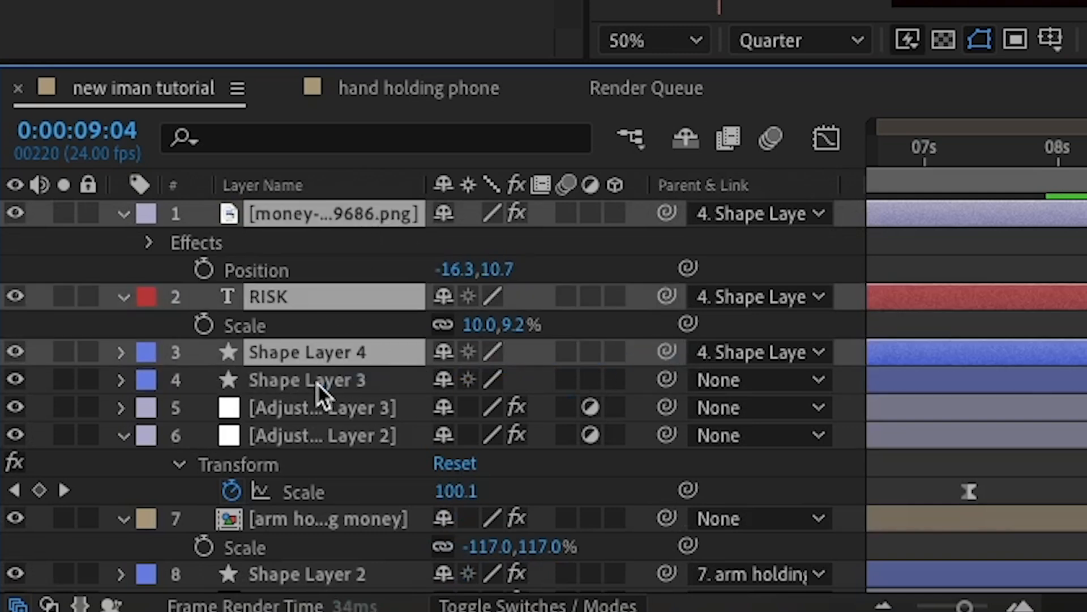
- Scale Shape Layer 3 to 67% and move the badge to the frame's upper-right corner, at about 1591, 133
left_click(321, 388)
key("s")
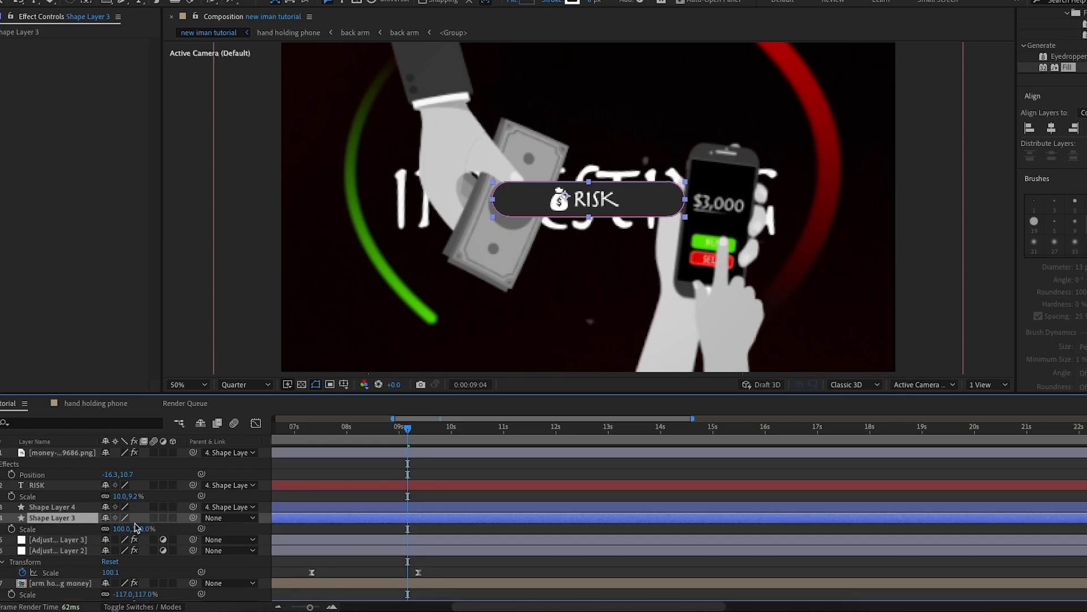
left_click_drag(142, 529, 128, 532)
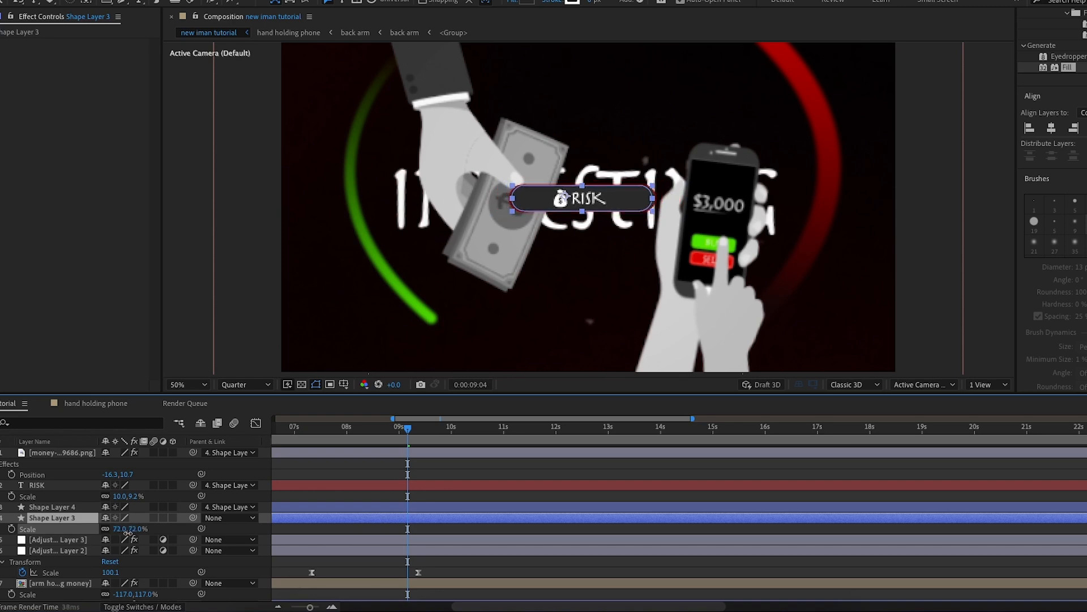
left_click_drag(620, 209, 843, 83)
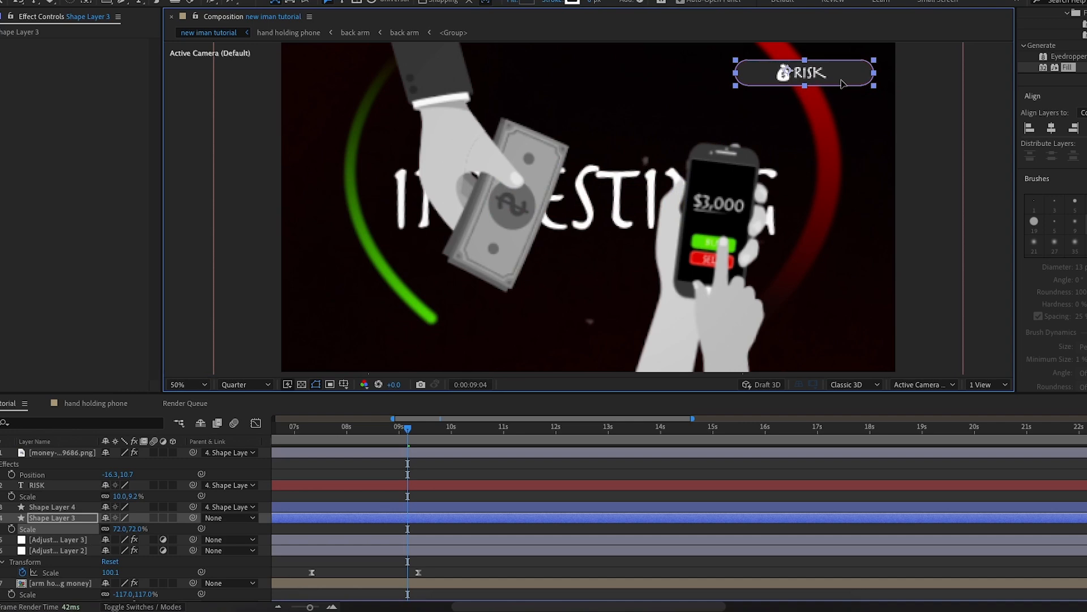
- Duplicate the four RISK badge layers above the originals and parent the copied image, text and inner shape to Shape Layer 5
left_click(50, 453, "shift")
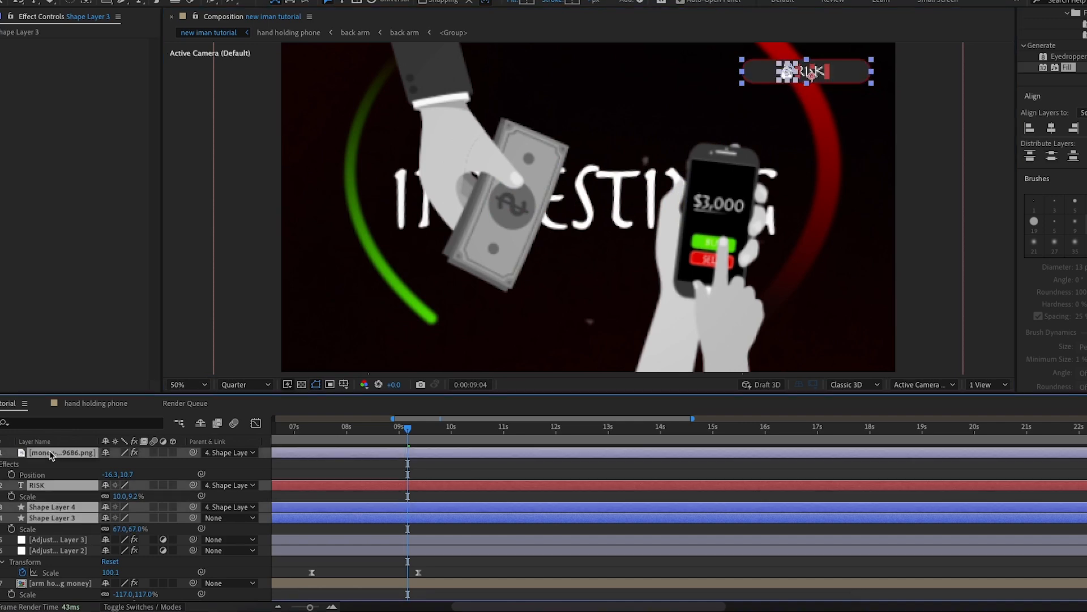
key("ctrl+d")
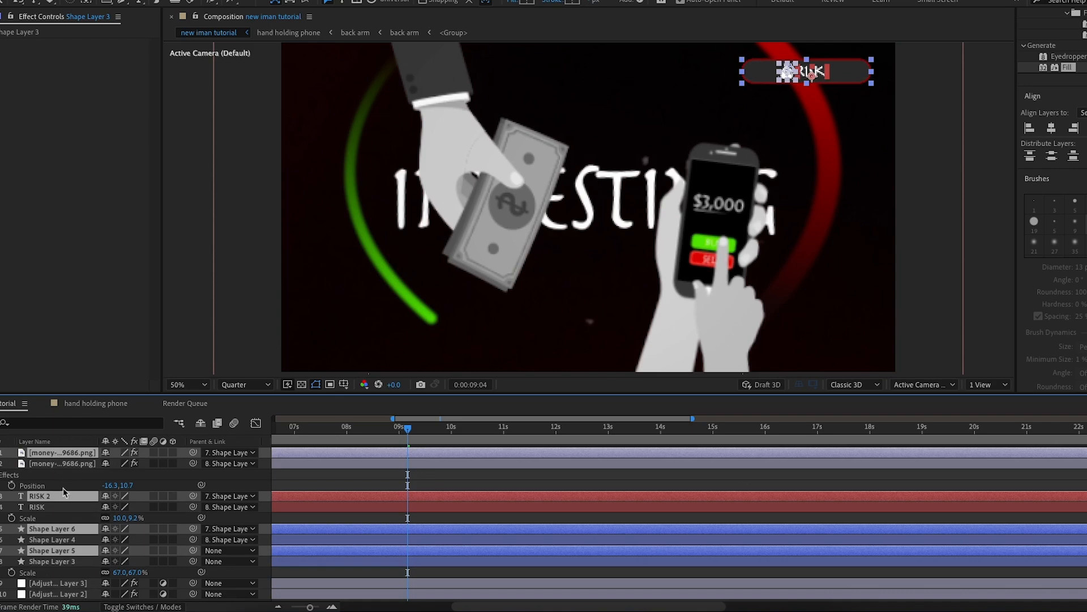
left_click_drag(62, 495, 69, 467)
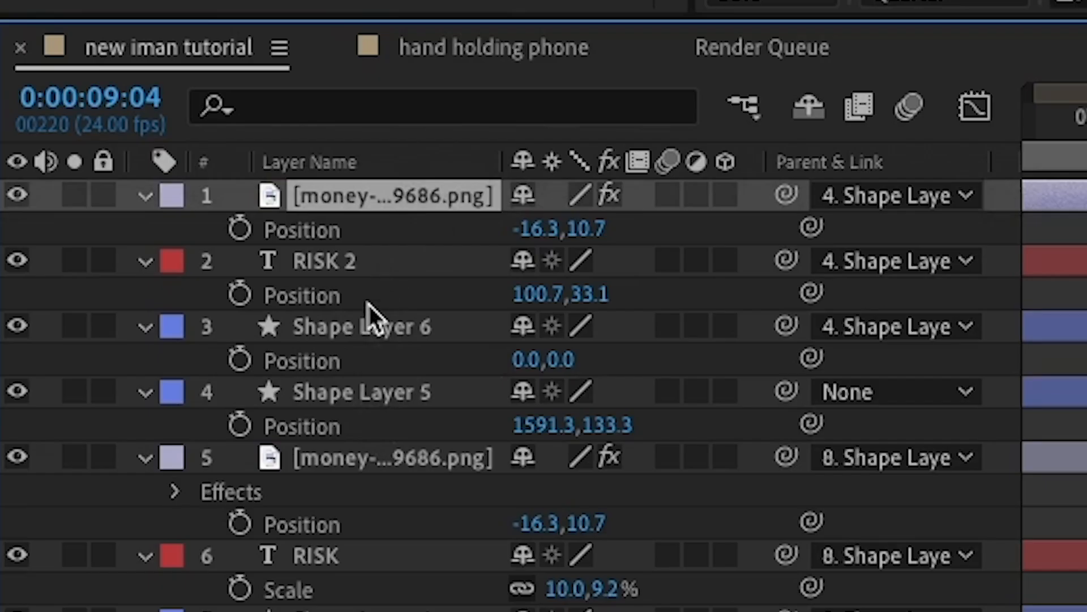
left_click(375, 326, "shift")
left_click_drag(786, 326, 402, 392)
- Move the duplicated badge to the frame's upper-left corner by setting Shape Layer 5's position to 221.3, 133.3
left_click(448, 400)
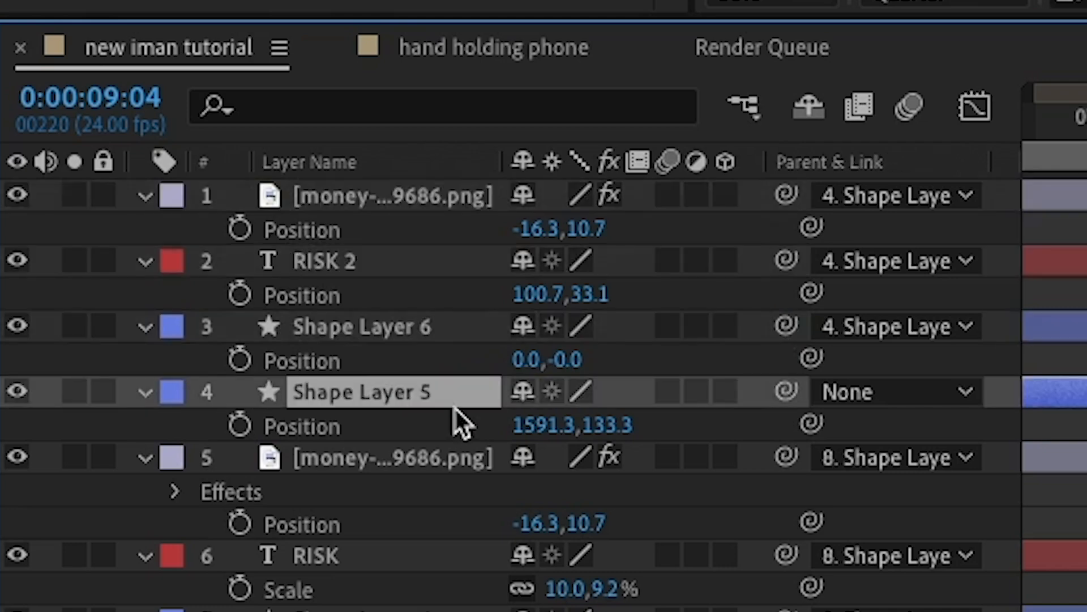
left_click_drag(528, 428, 1, 433)
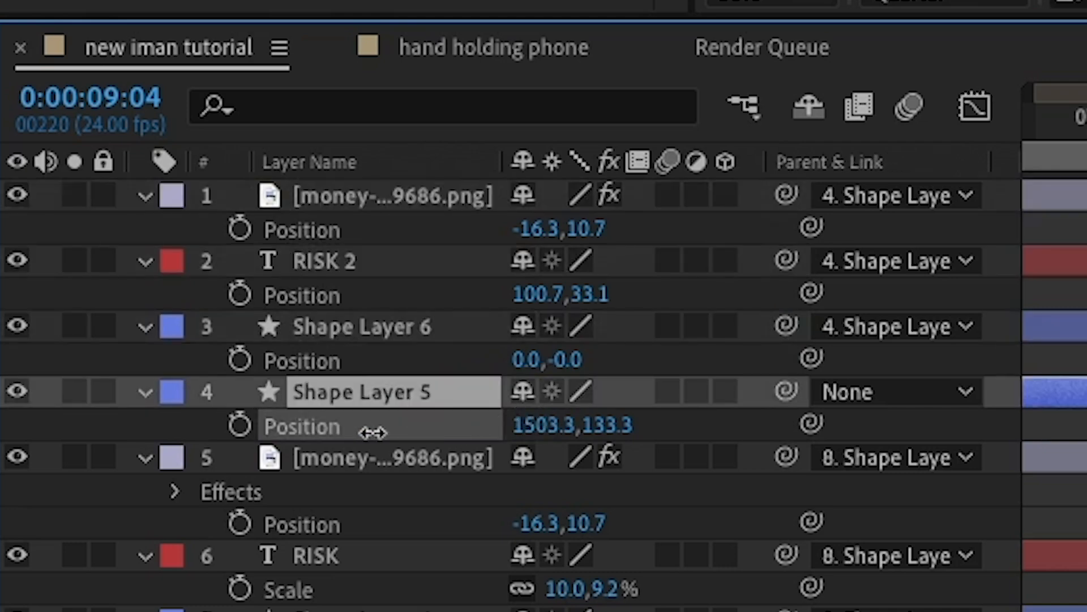
left_click_drag(122, 529, 28, 529)
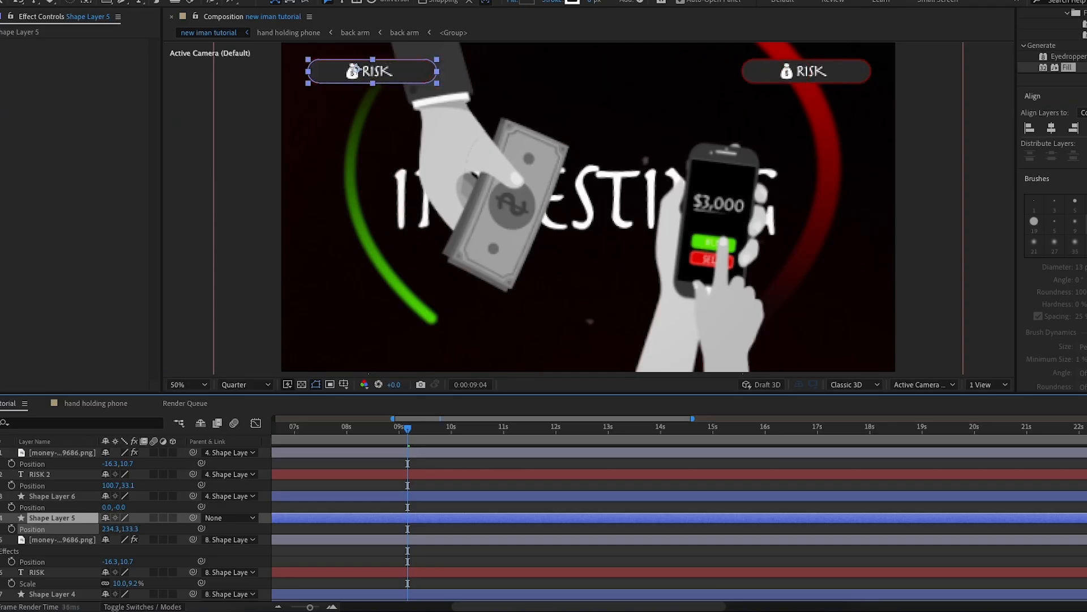
- Keyframe Shape Layer 3's position from 2089.3, 133.3 off-screen at 0:00:08:21 to 1591.3, 133.3 at 0:00:10:10
left_click(36, 544)
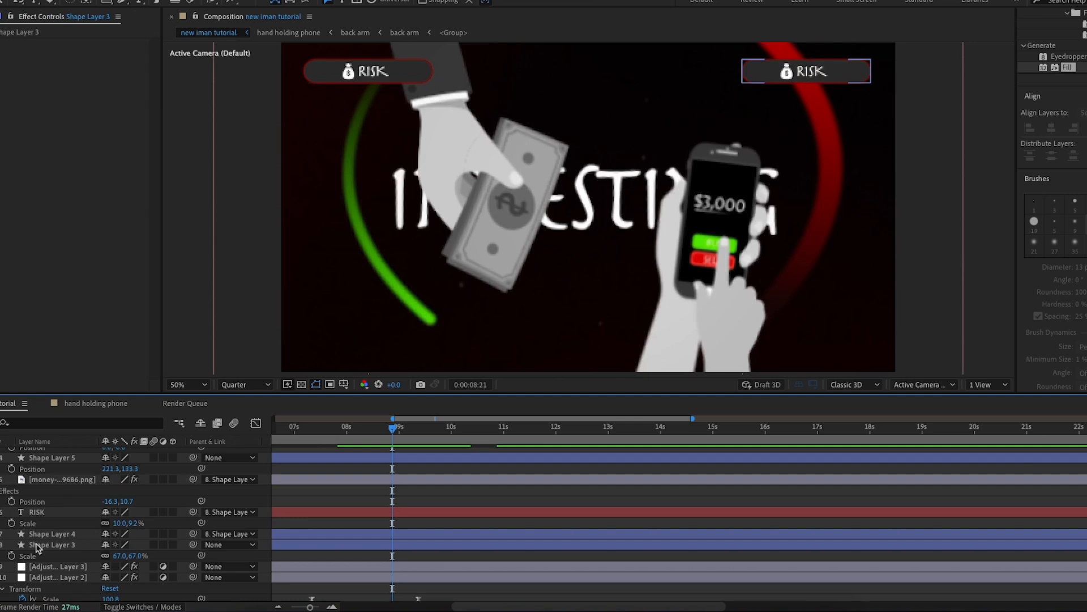
left_click(38, 545)
key("p")
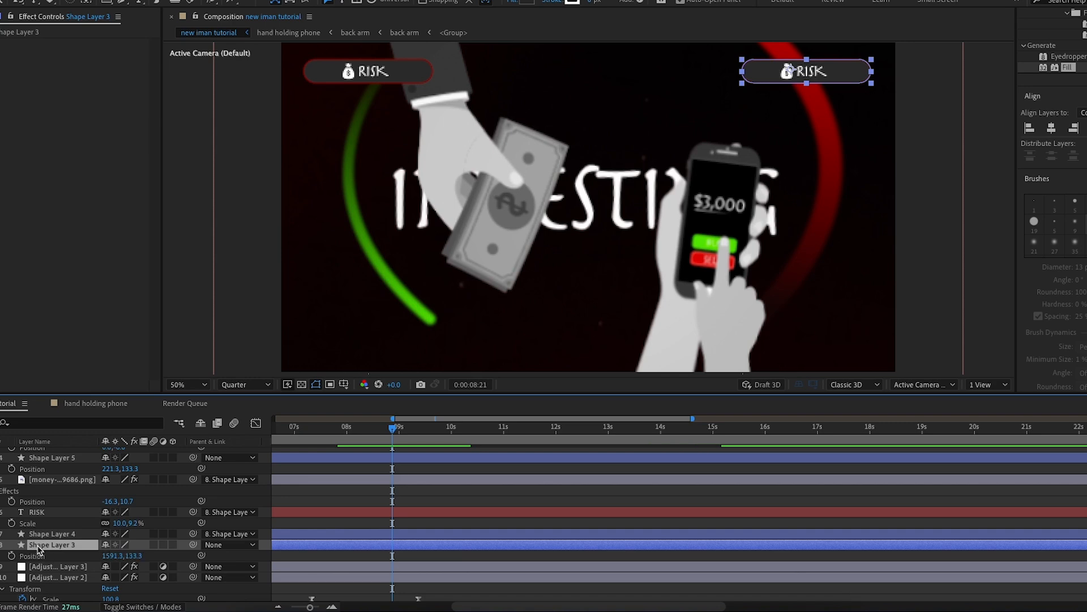
left_click(11, 556)
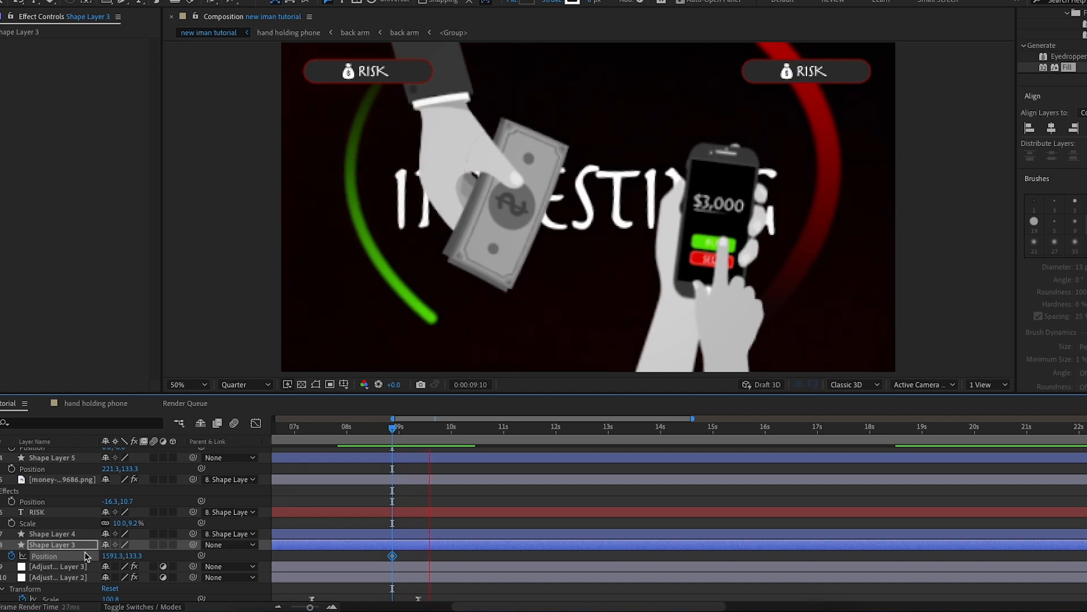
key("space")
key("alt+shift+p")
left_click_drag(455, 432, 393, 439)
left_click_drag(120, 556, 406, 534)
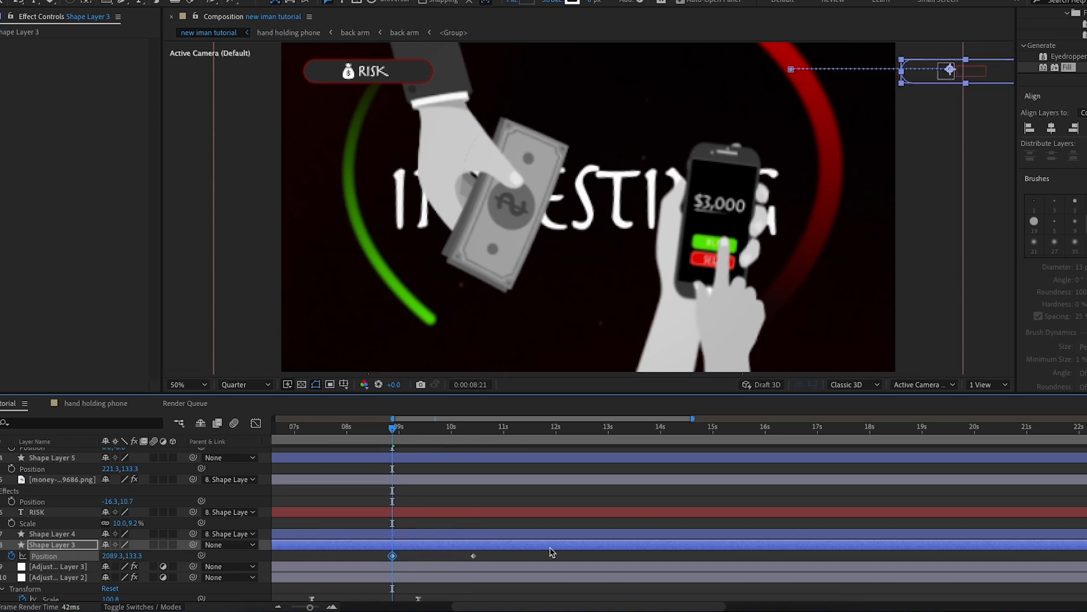
- Easy-ease Shape Layer 3's position keyframes, shape the speed graph into an early peak with a long slowdown, and preview the slide-in
left_click_drag(498, 551, 344, 564)
key("F9")
left_click(256, 423)
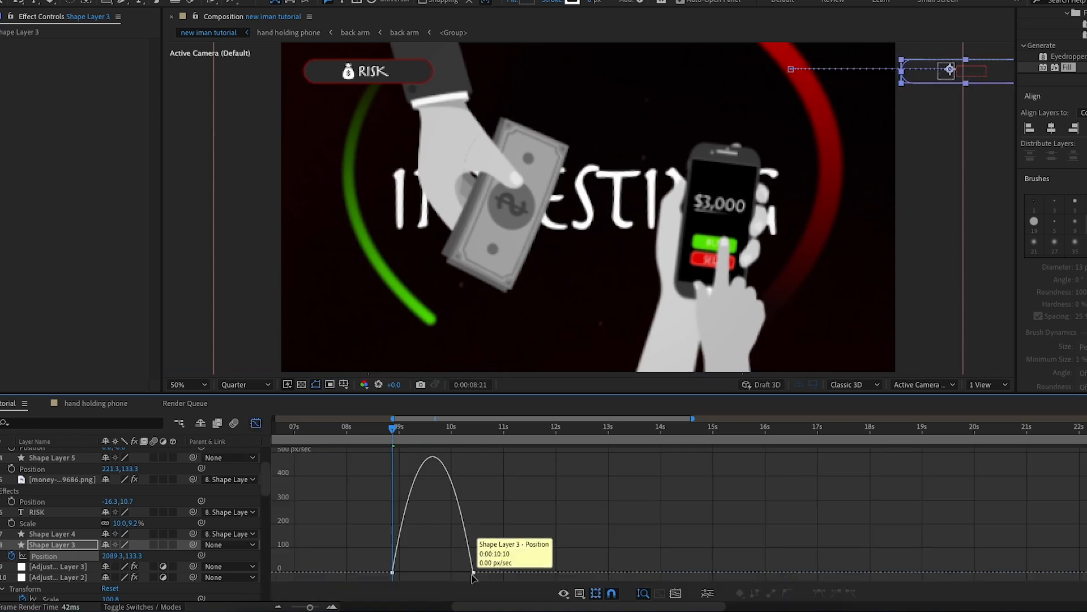
left_click_drag(448, 572, 396, 572)
key("space")
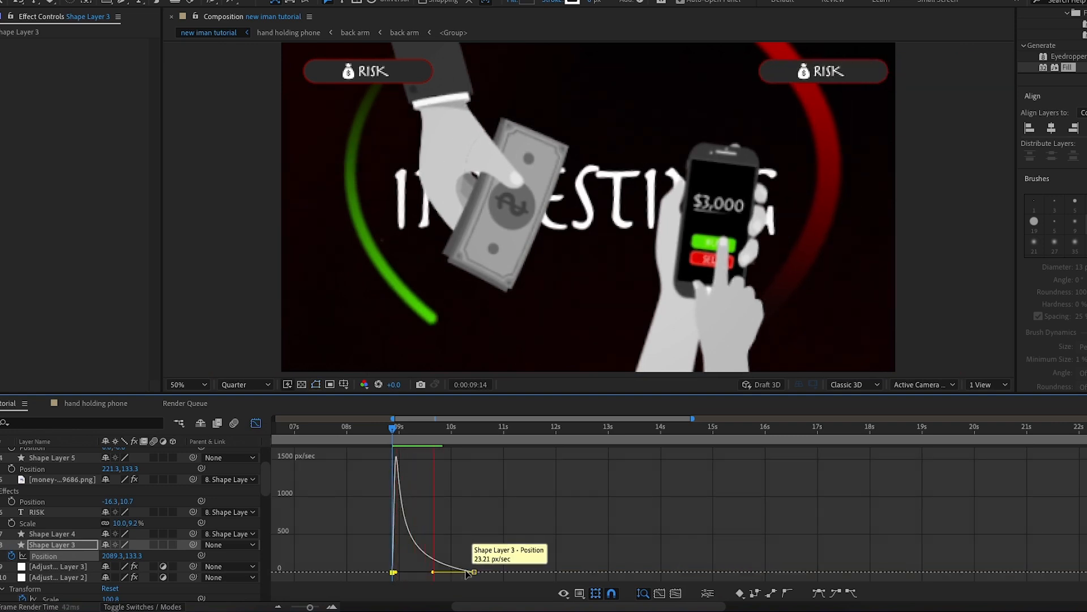
key("space")
key("shift+F3")
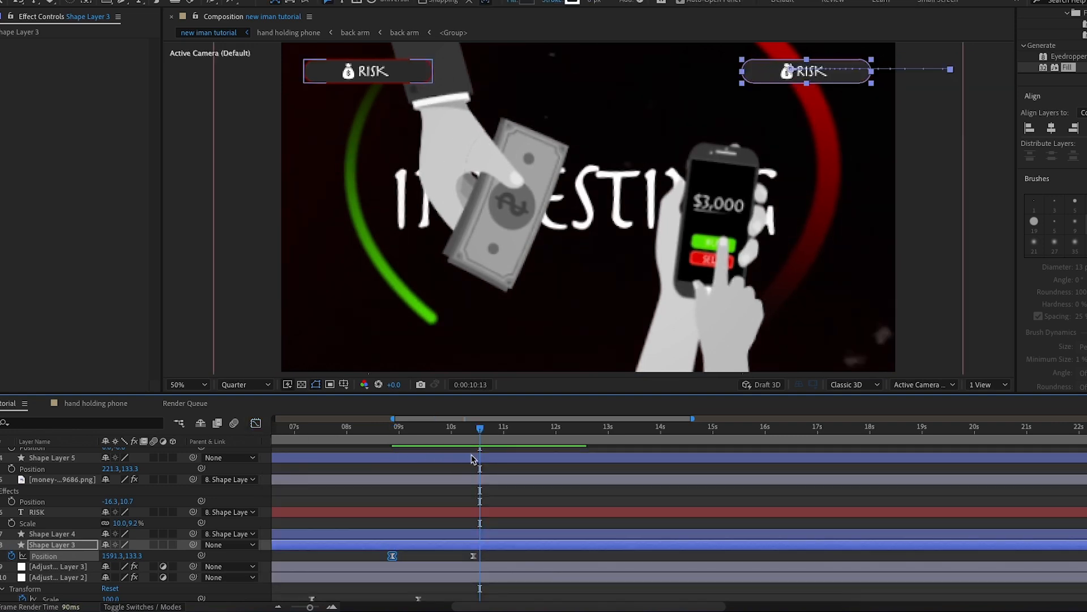
- With the time at 0:00:09:15, change the upper-left badge's text to Reward
left_click(405, 446)
left_click_drag(406, 449, 432, 447)
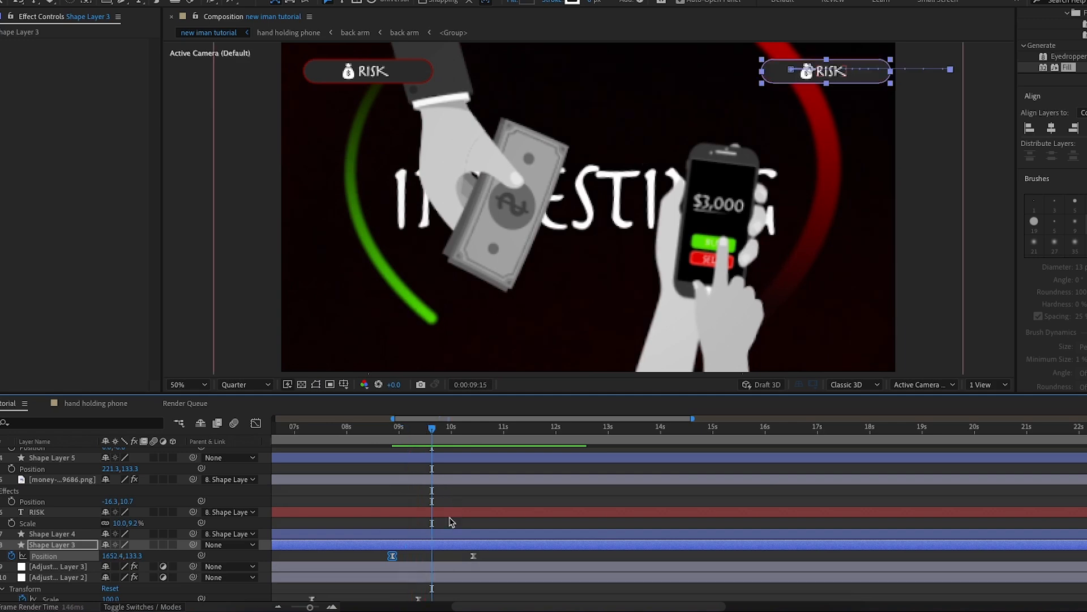
left_click(432, 279)
double_click(374, 77)
left_click_drag(392, 71, 370, 71)
key("BackSpace")
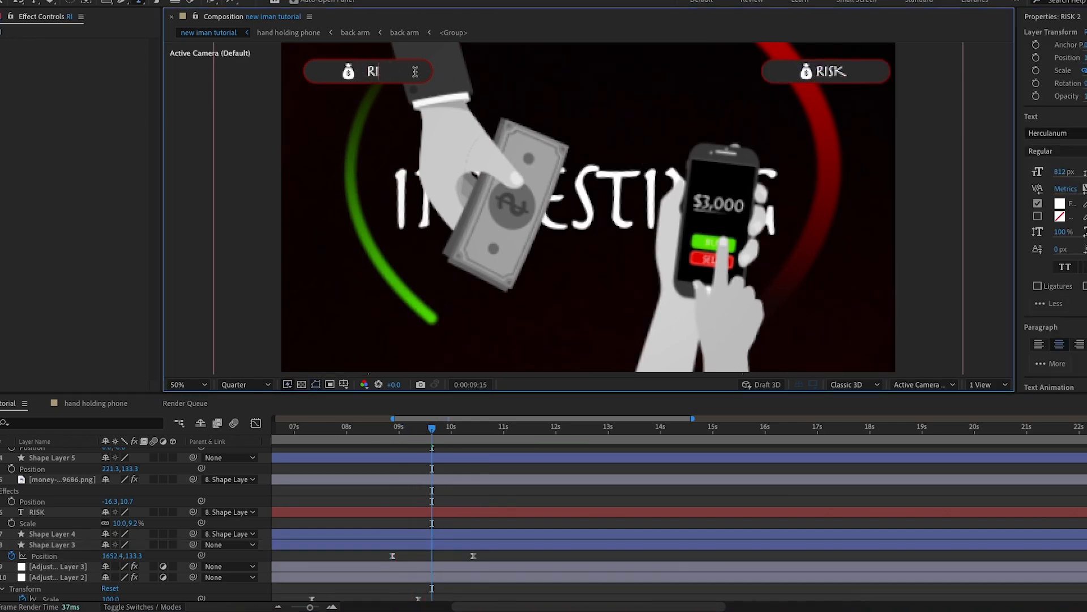
key("BackSpace")
type("ewARD")
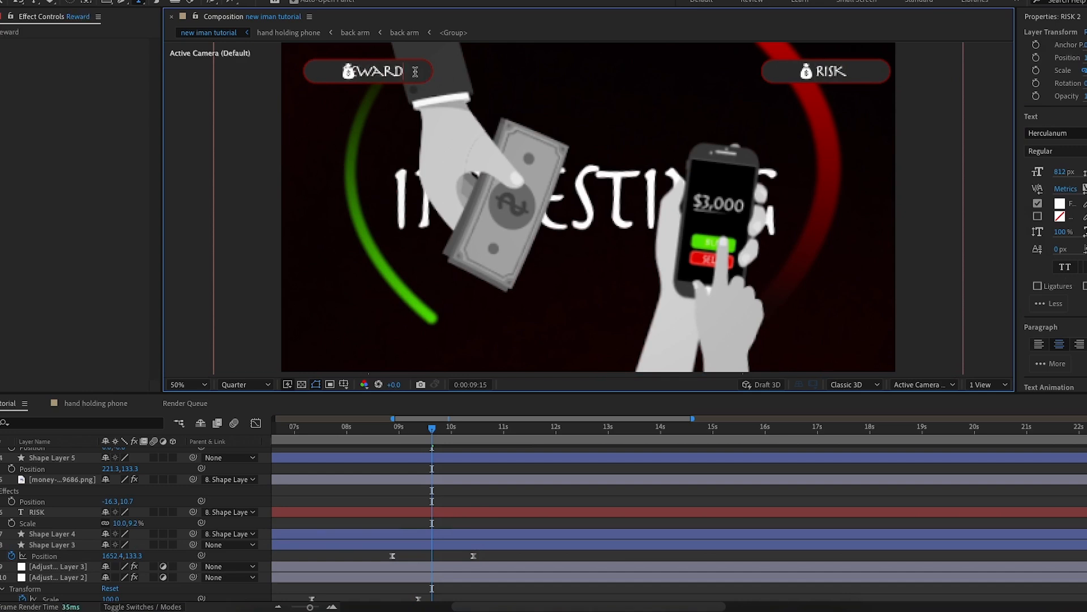
- Reposition the Reward badge's contents, with the money sack at -73.3, 10.7 and the text at 124.7, 33.1
scroll(85, 507, "up", 3)
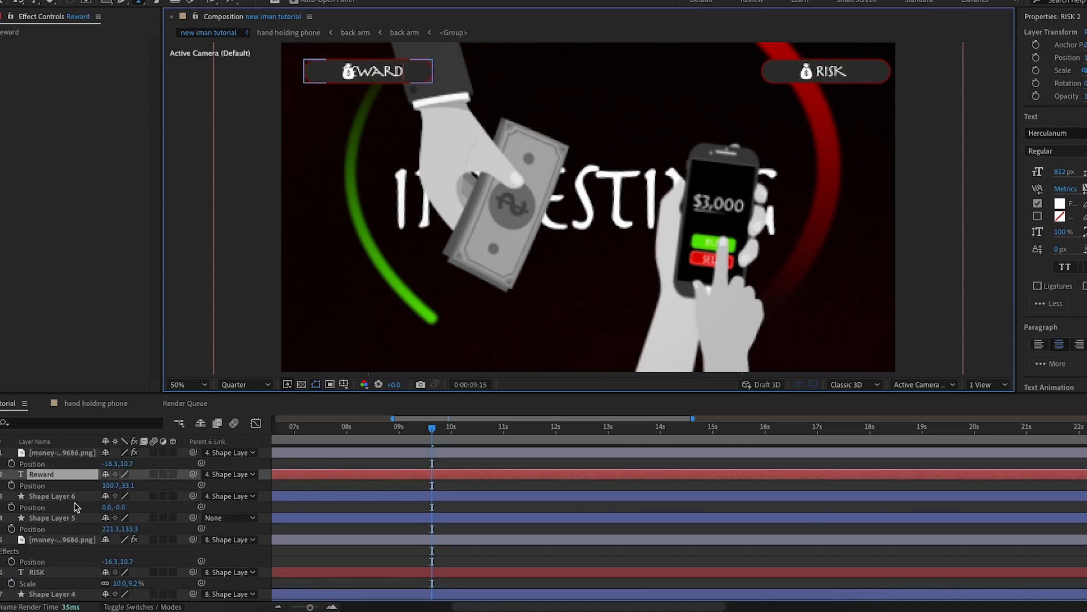
left_click(55, 461)
left_click_drag(112, 465, 93, 475)
key("Caps_Lock")
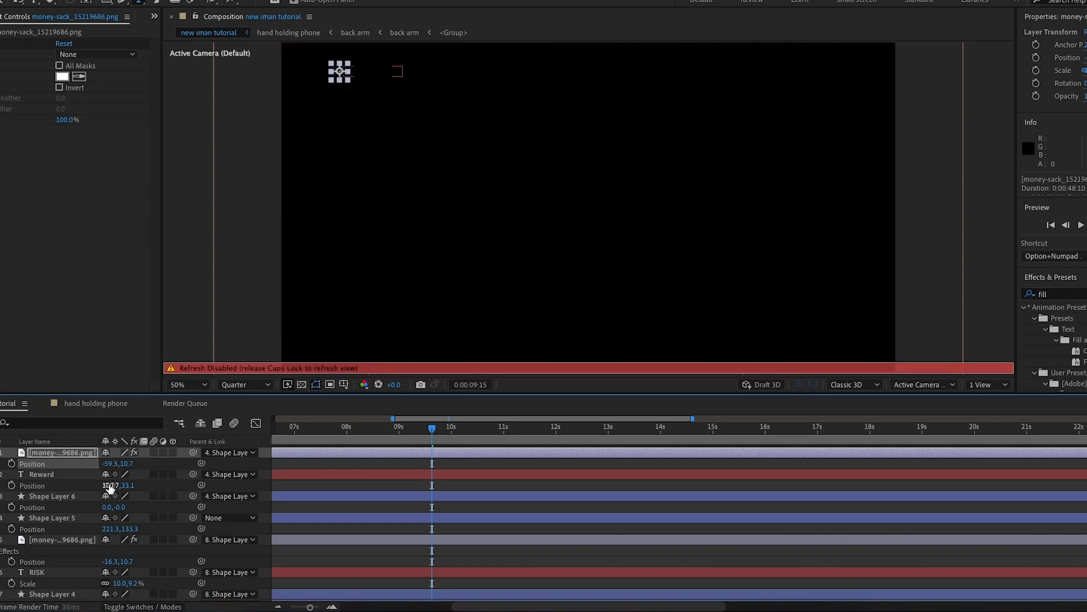
key("Caps_Lock")
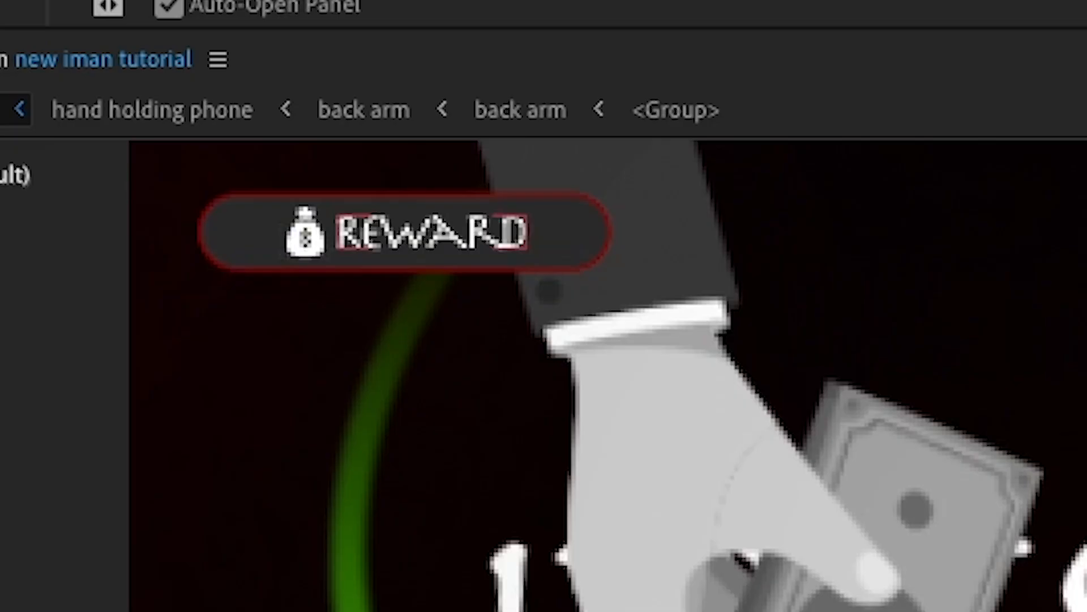
left_click_drag(433, 234, 437, 233)
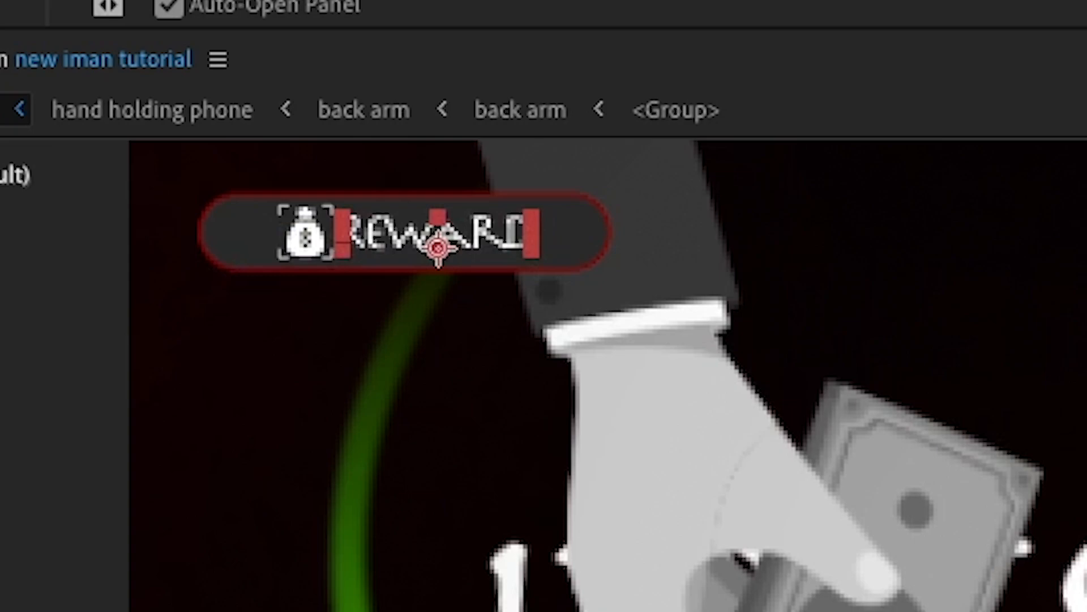
left_click_drag(114, 464, 108, 464)
left_click(110, 485)
left_click(135, 521)
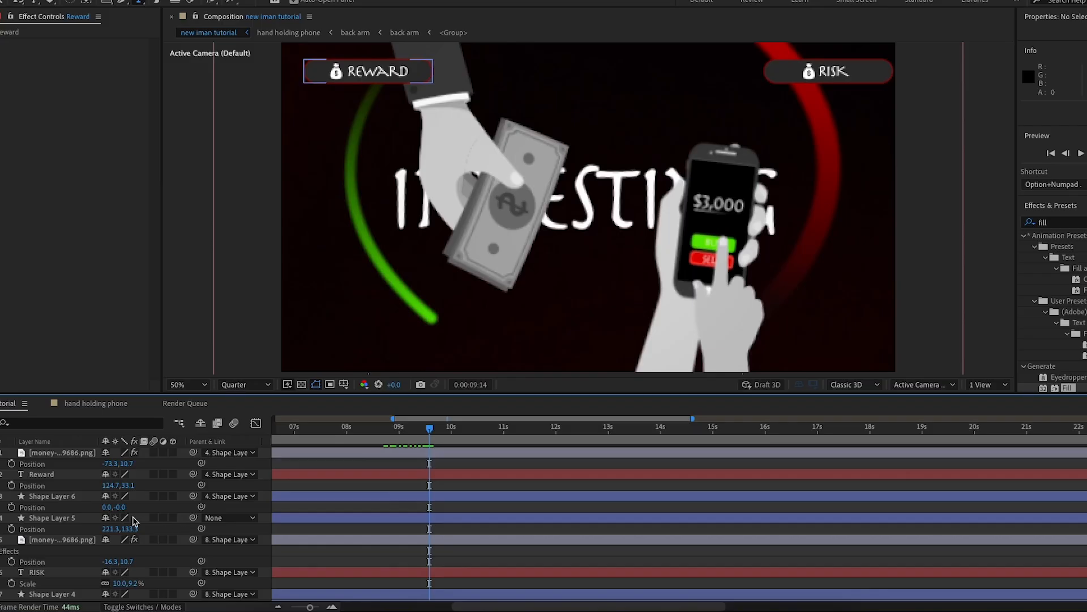
- Keyframe Shape Layer 5's position from -262.7, 133.3 off-screen at 0:00:09:14 to 221.3, 133.3 at 0:00:11:01
left_click(66, 518)
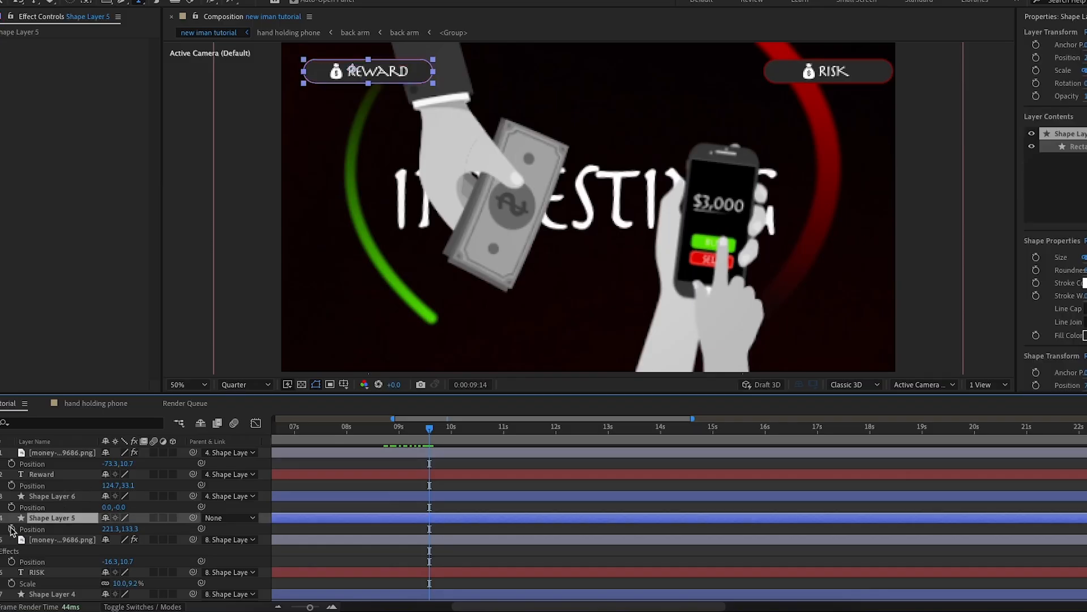
left_click(11, 529)
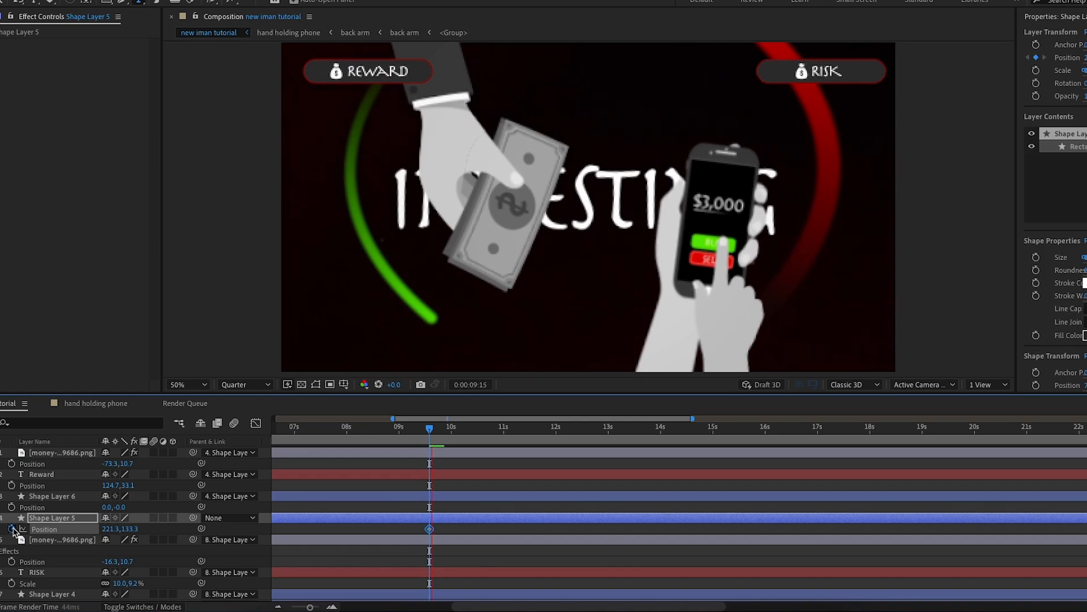
key("space")
left_click(1, 529)
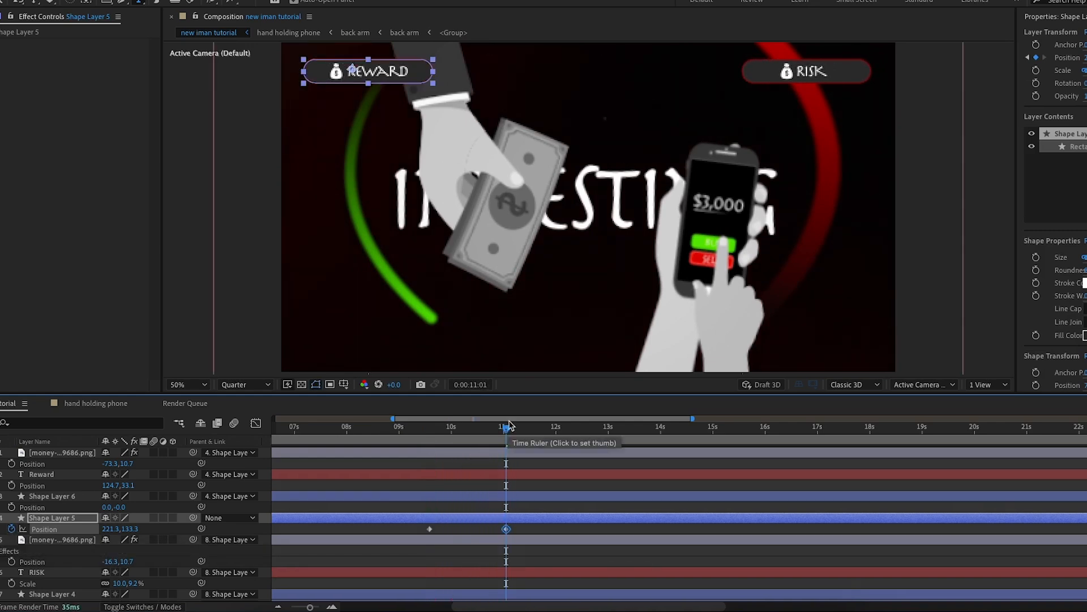
left_click_drag(507, 420, 448, 420)
left_click(681, 530)
left_click(695, 530)
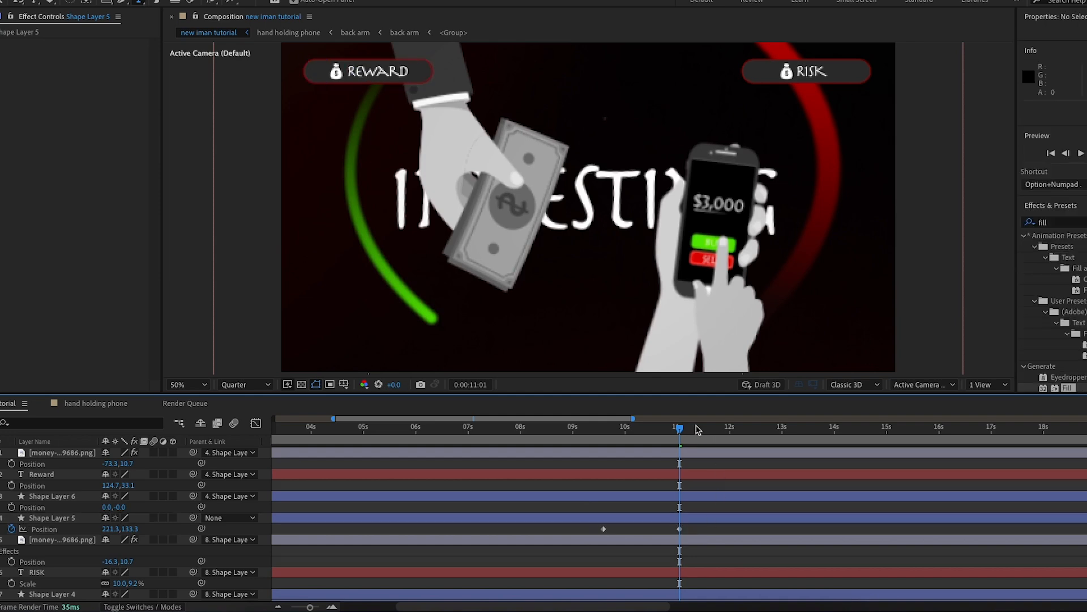
left_click_drag(681, 428, 604, 429)
left_click_drag(105, 529, 25, 529)
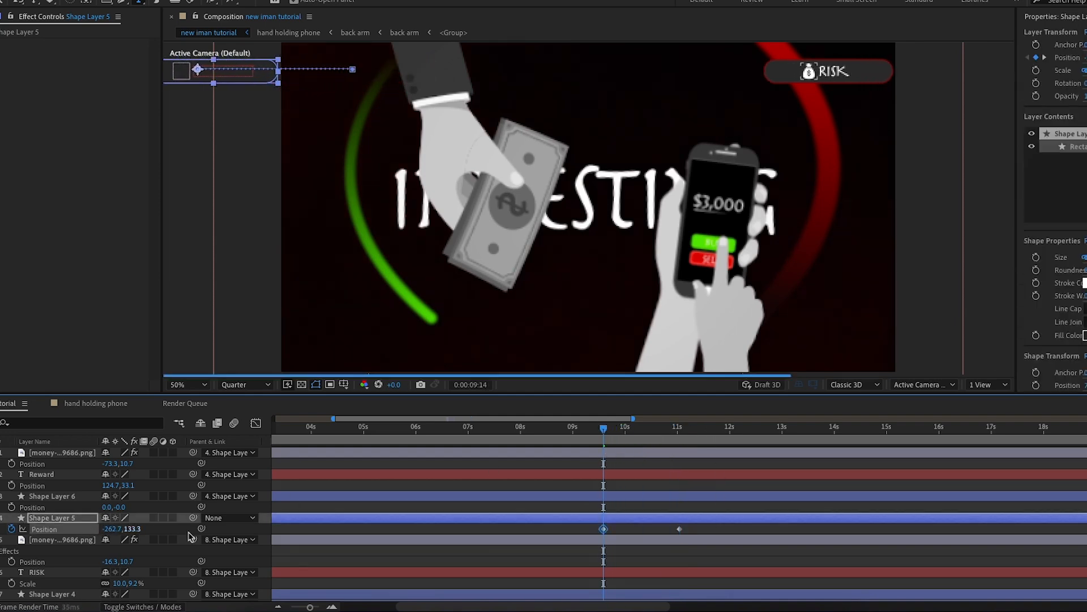
- Easy-ease Shape Layer 5's position keyframes, shape the speed graph into an early peak with a long slowdown, and preview the Reward badge's slide-in
left_click_drag(692, 524, 581, 542)
key("F9")
left_click(256, 423)
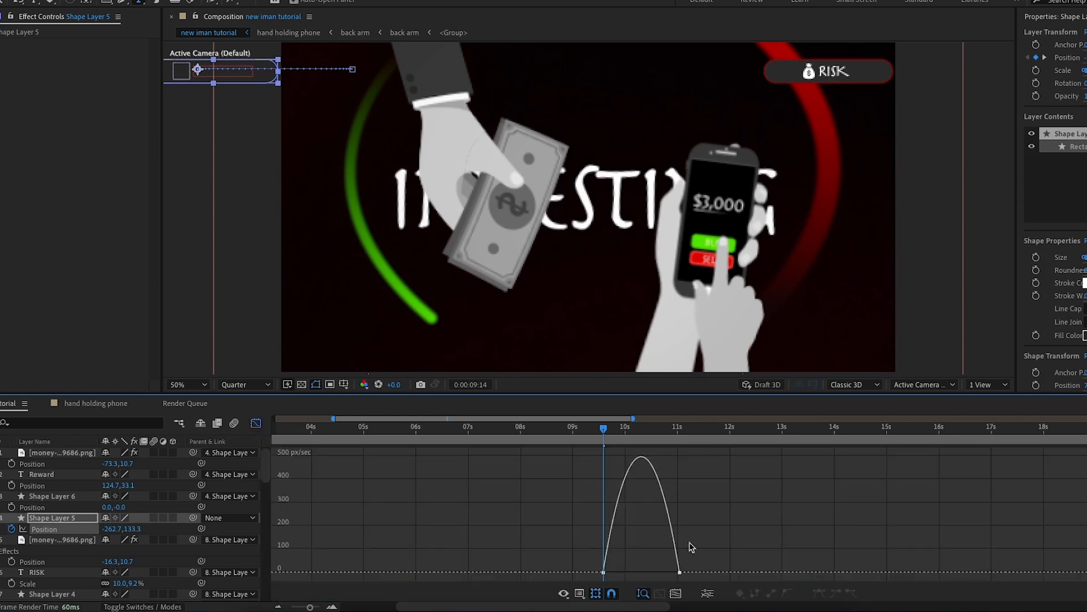
left_click(681, 572)
left_click_drag(654, 572, 607, 573)
left_click(610, 571)
left_click(604, 572)
key("space")
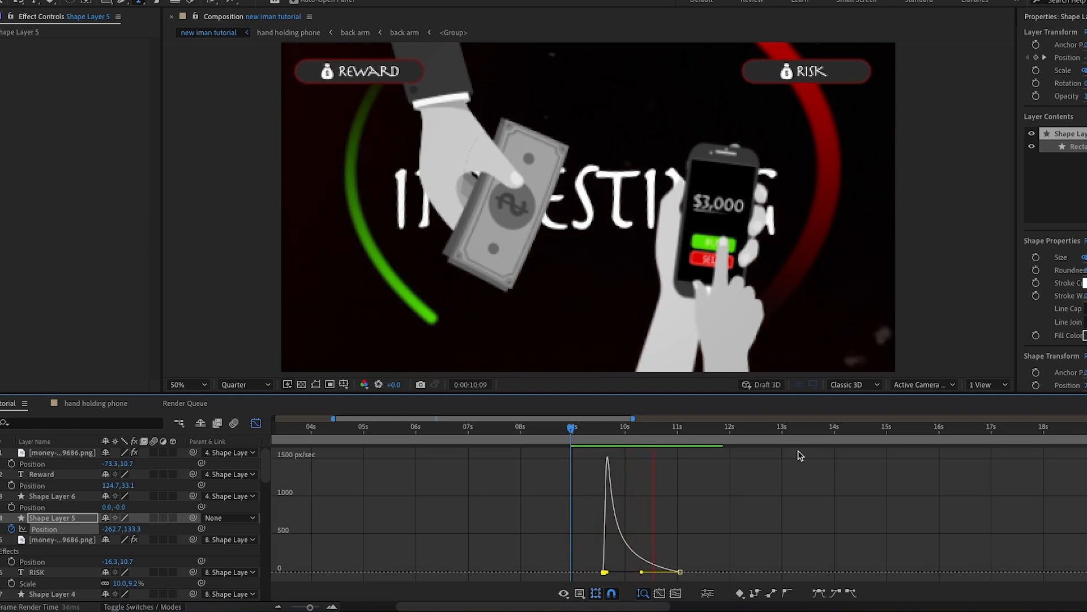
key("shift+F3")
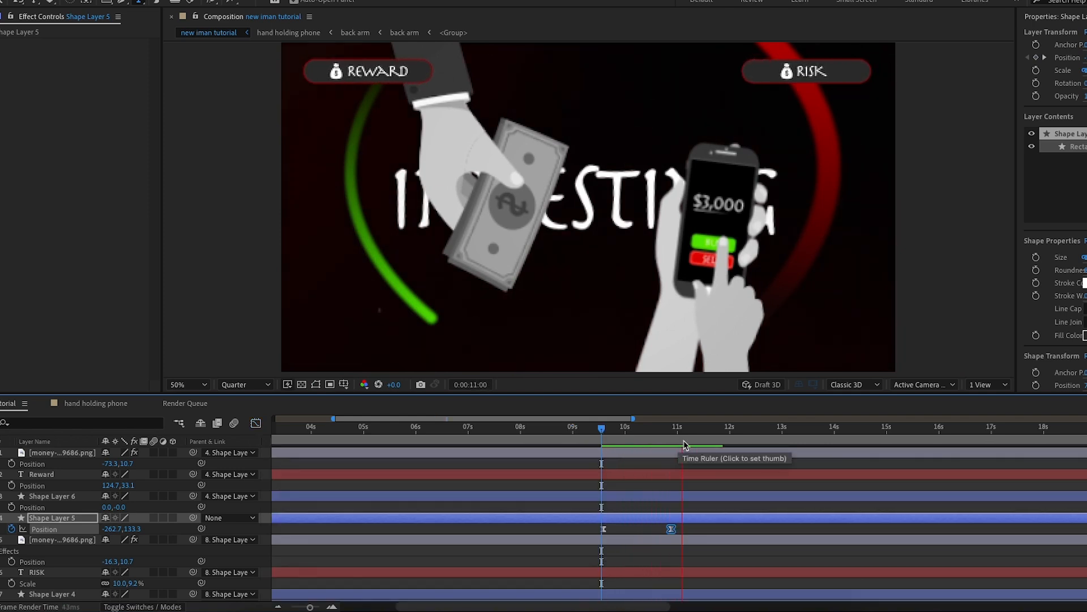
- End the work area at 0:00:11:08 and trim the new iman tutorial composition to it
left_click_drag(684, 441, 695, 439)
key("minus")
key("minus")
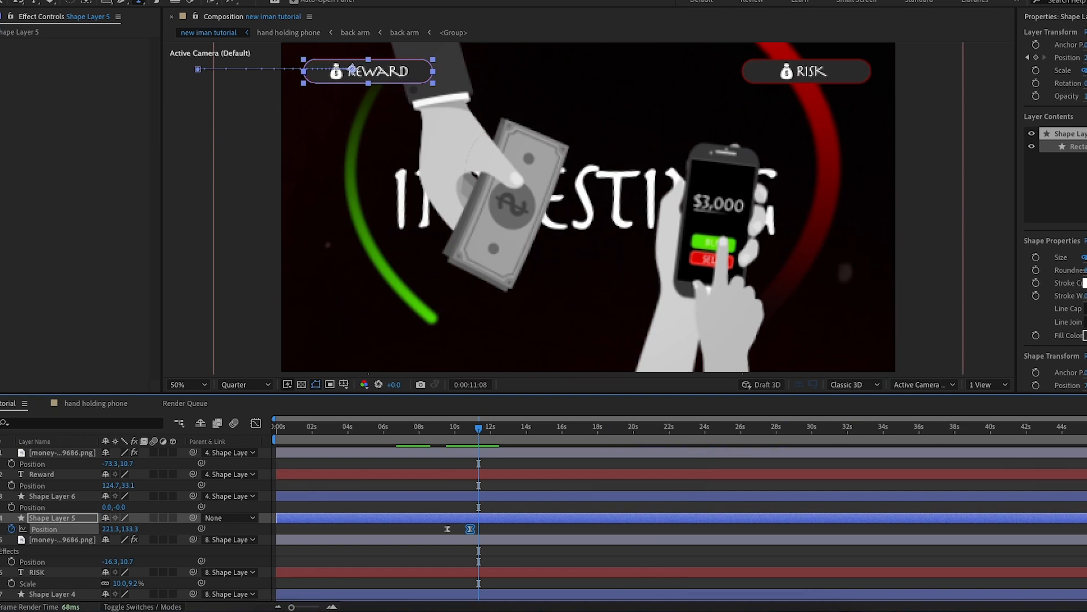
left_click_drag(1086, 440, 485, 461)
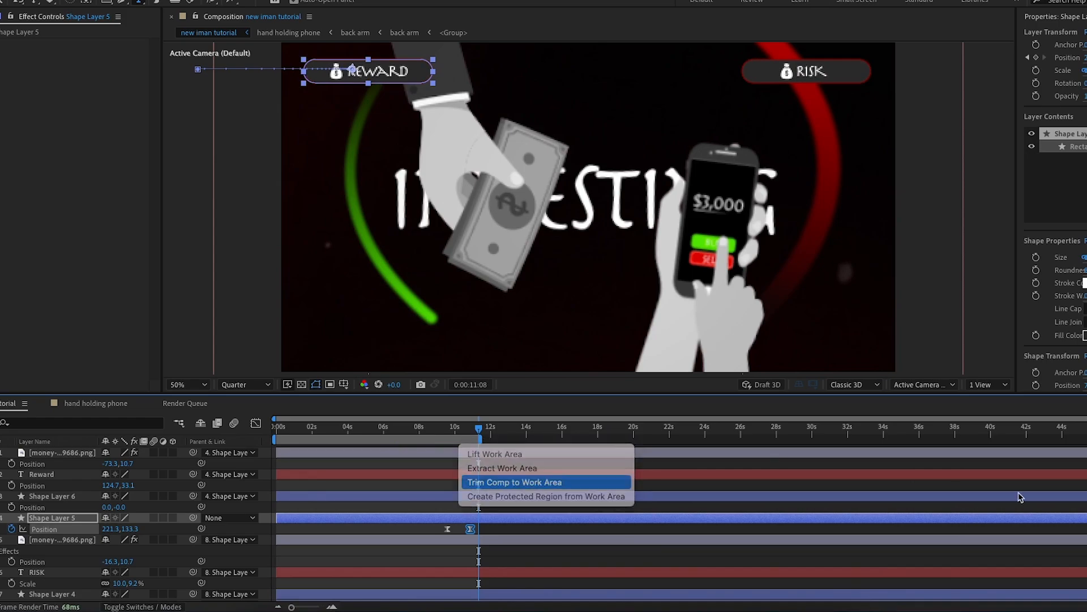
left_click(519, 478)
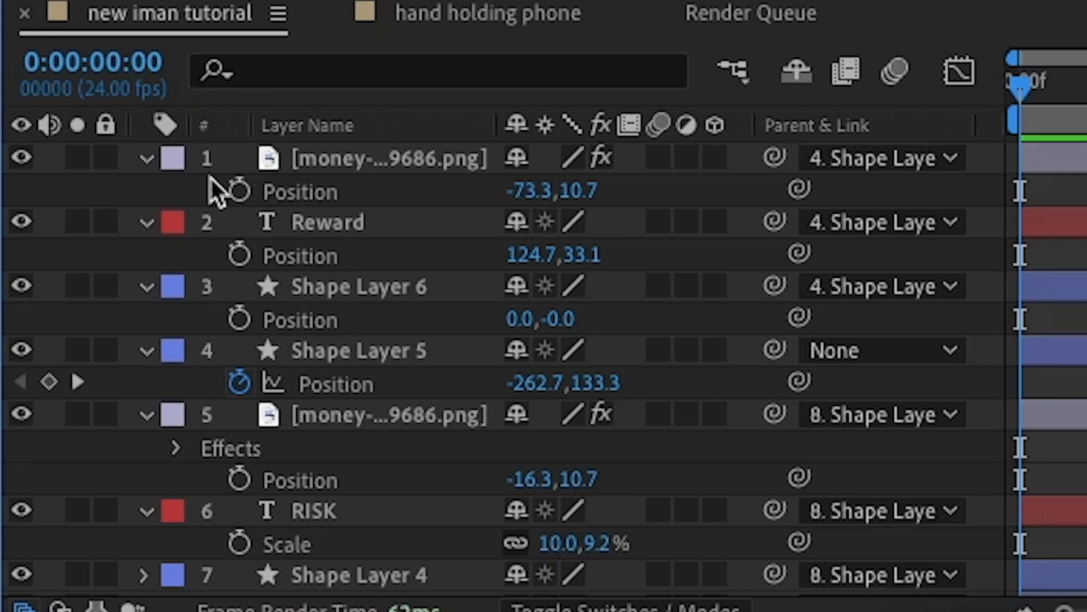
- Move Adjustment Layer 3 above all other layers in the new iman tutorial composition
scroll(369, 491, "down", 4)
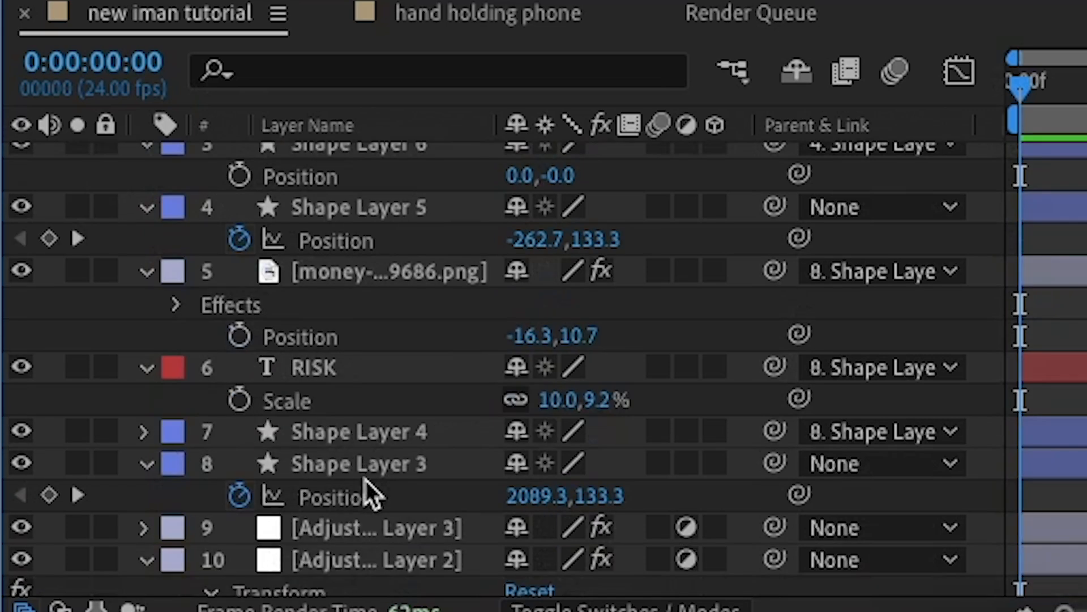
left_click(376, 529)
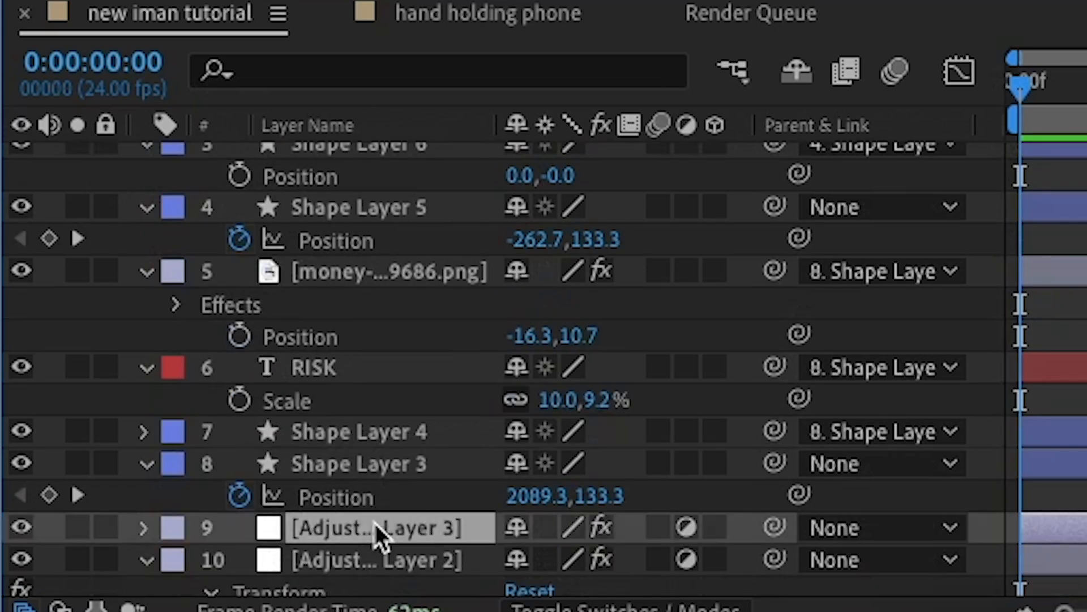
left_click(386, 564)
left_click(396, 538, "shift")
left_click_drag(397, 538, 385, 166)
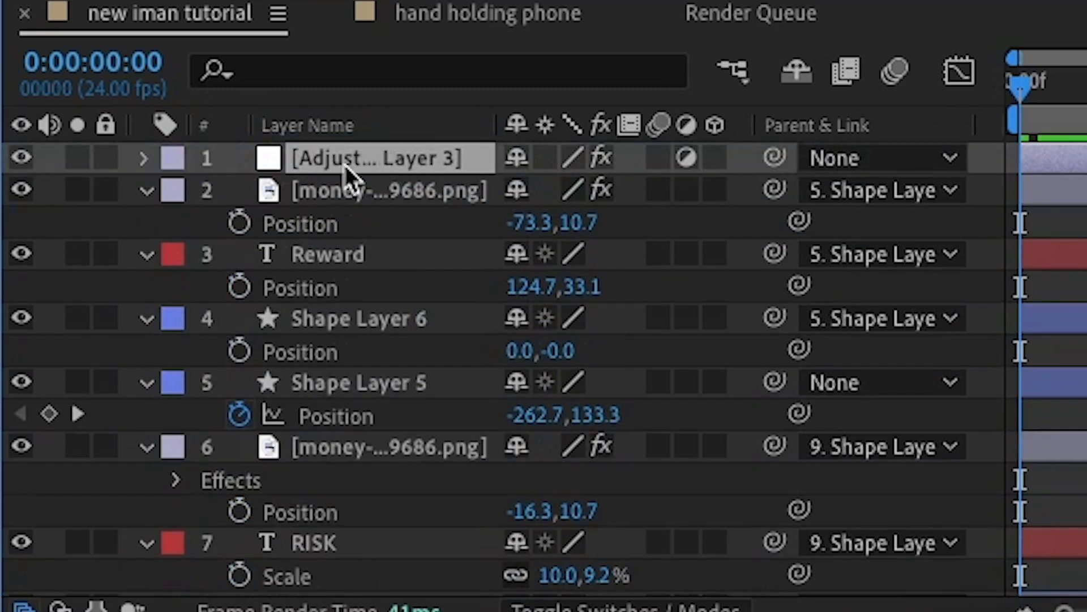
left_click(199, 229)
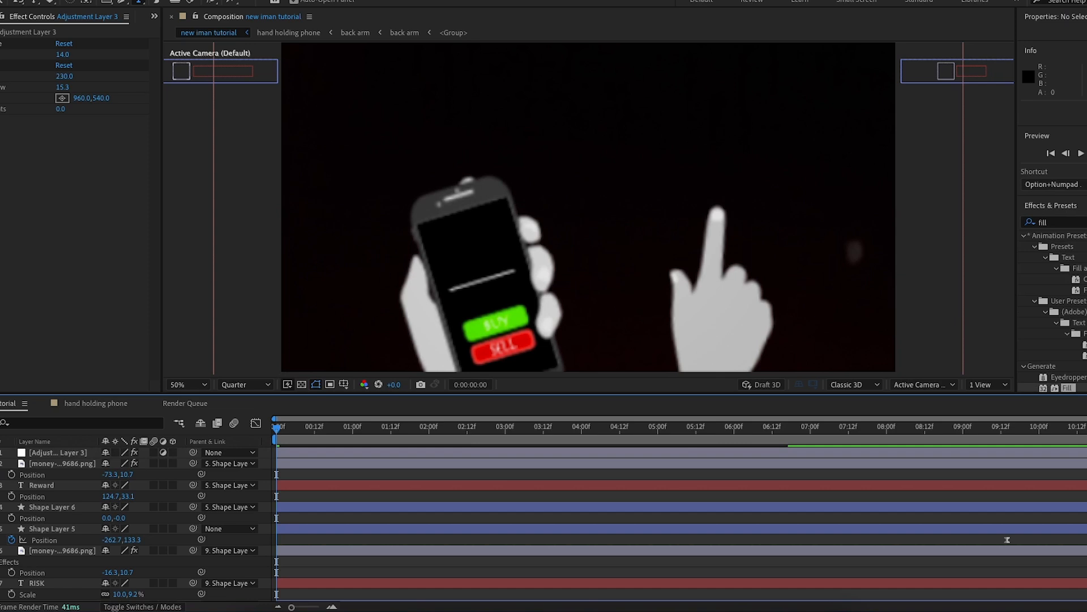
- Apply the Transform effect to Adjustment Layer 3 and set its scale to 103
left_click(1052, 223)
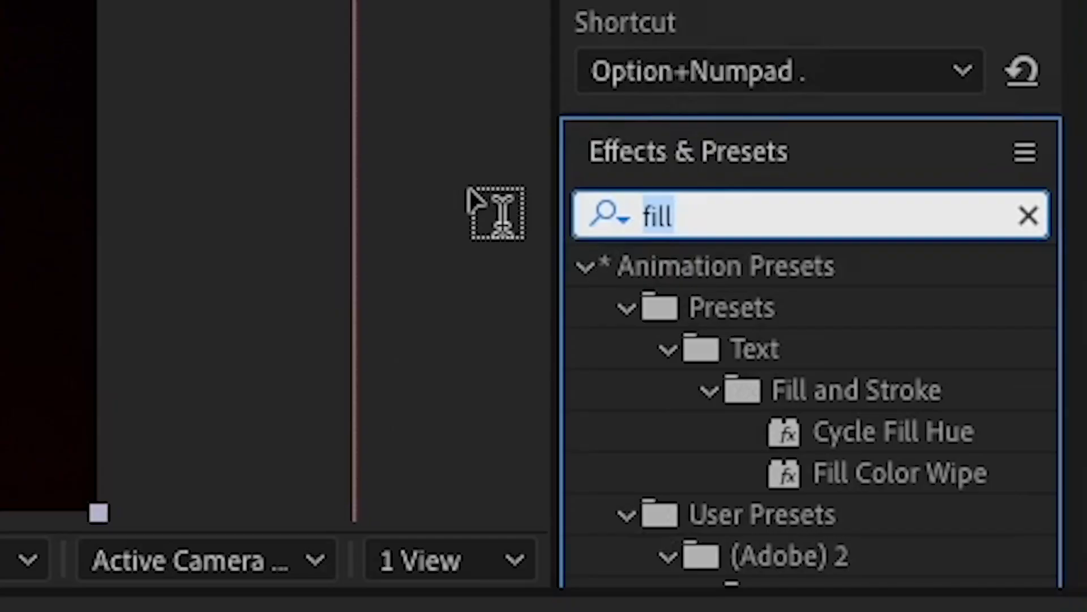
type("trans")
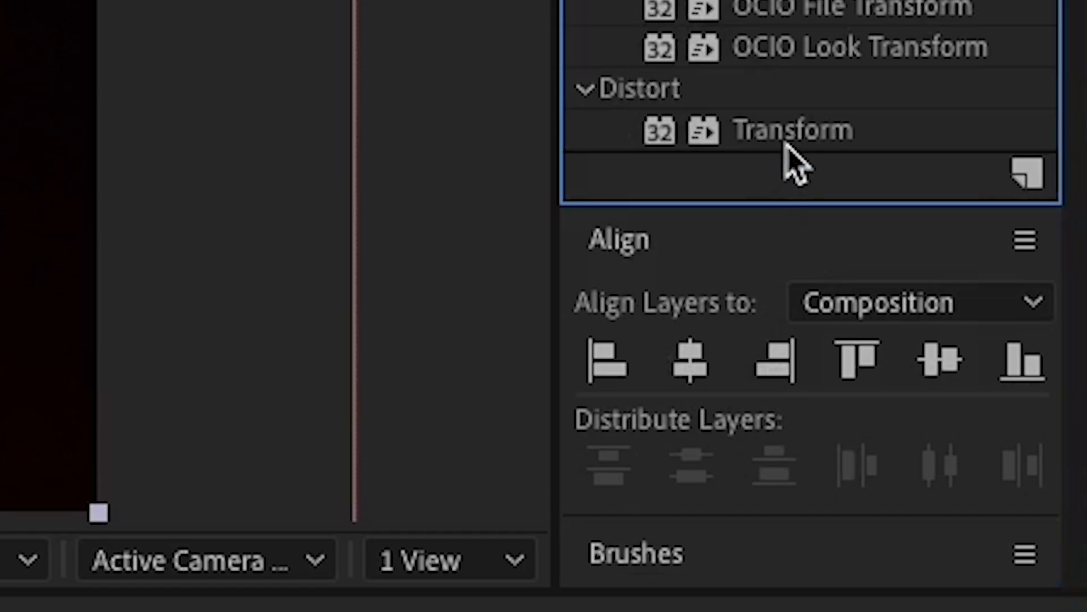
double_click(789, 133)
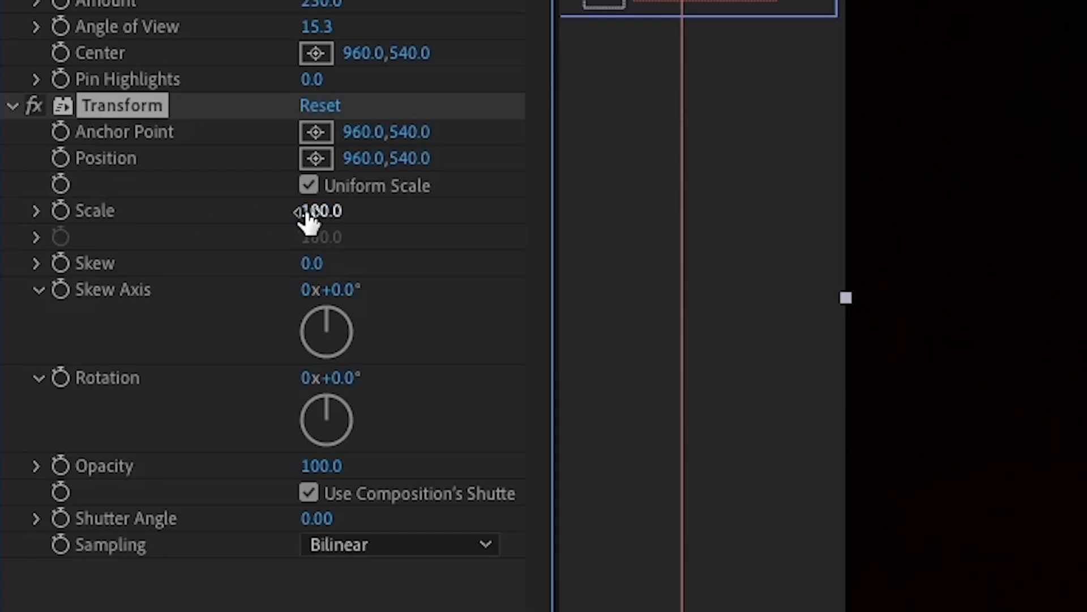
left_click(316, 211)
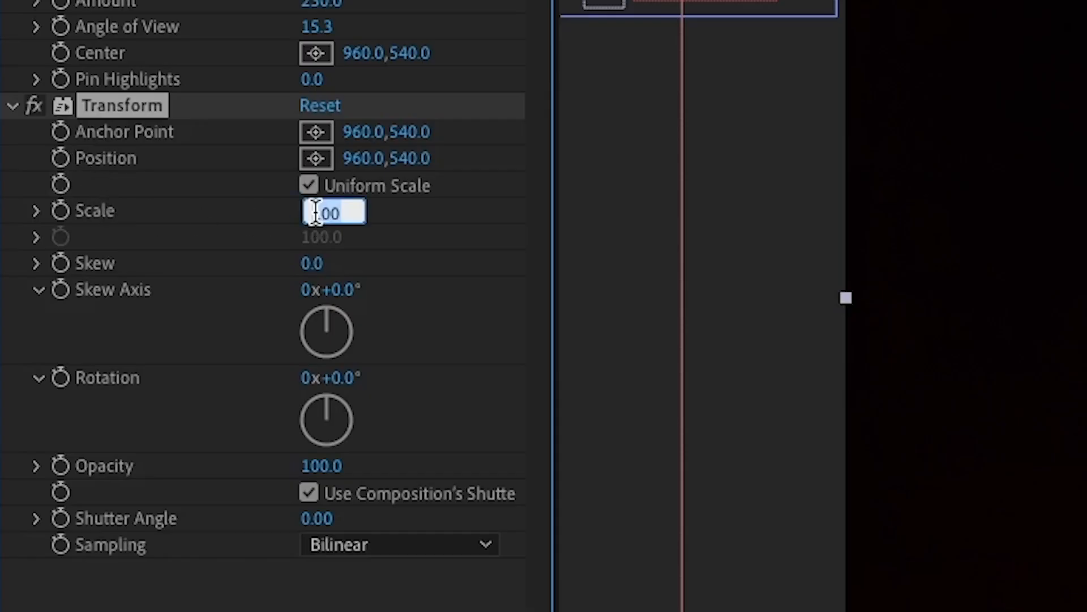
type("103")
key("Return")
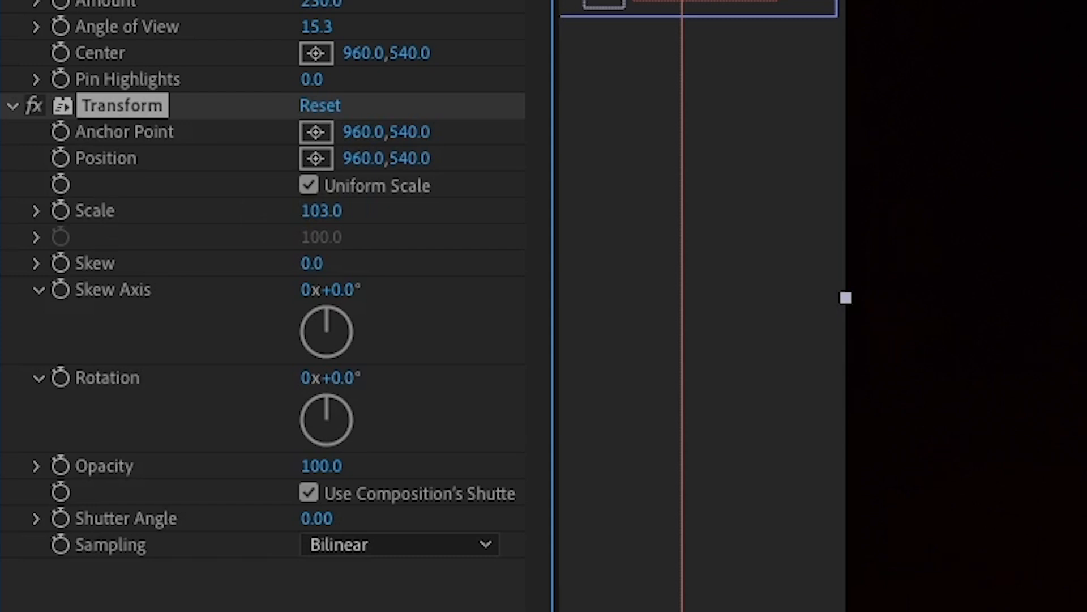
- Add the expression wiggle(1,6) to the Transform effect's position on Adjustment Layer 3
left_click(60, 158, "alt")
type("wig")
key("Return")
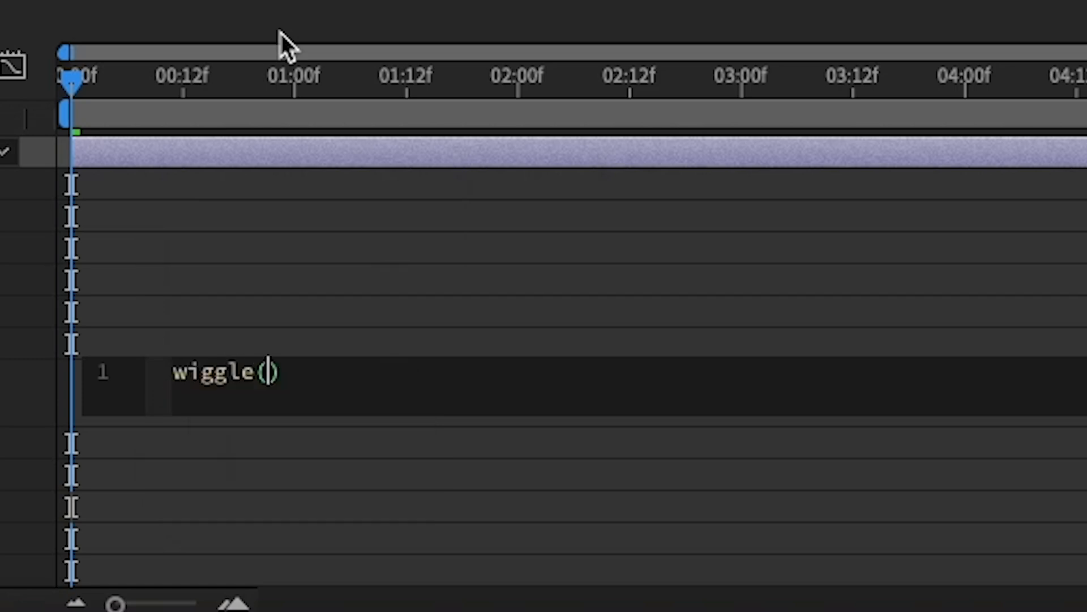
type("1,6")
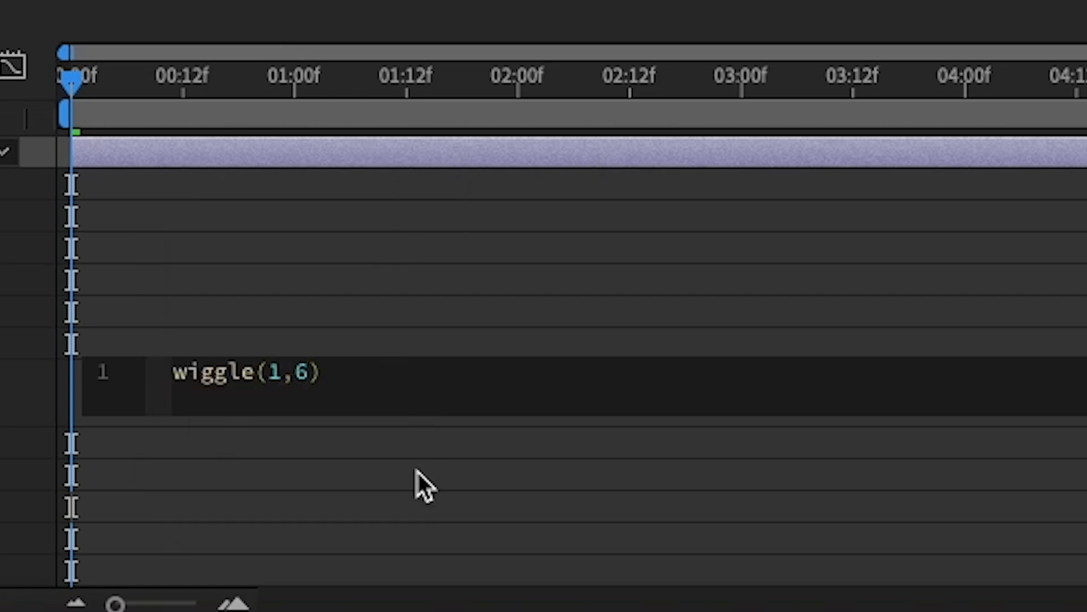
left_click(425, 471)
- Change the Transform position expression to wiggle(1,7) and preview the camera shake
key("BackSpace")
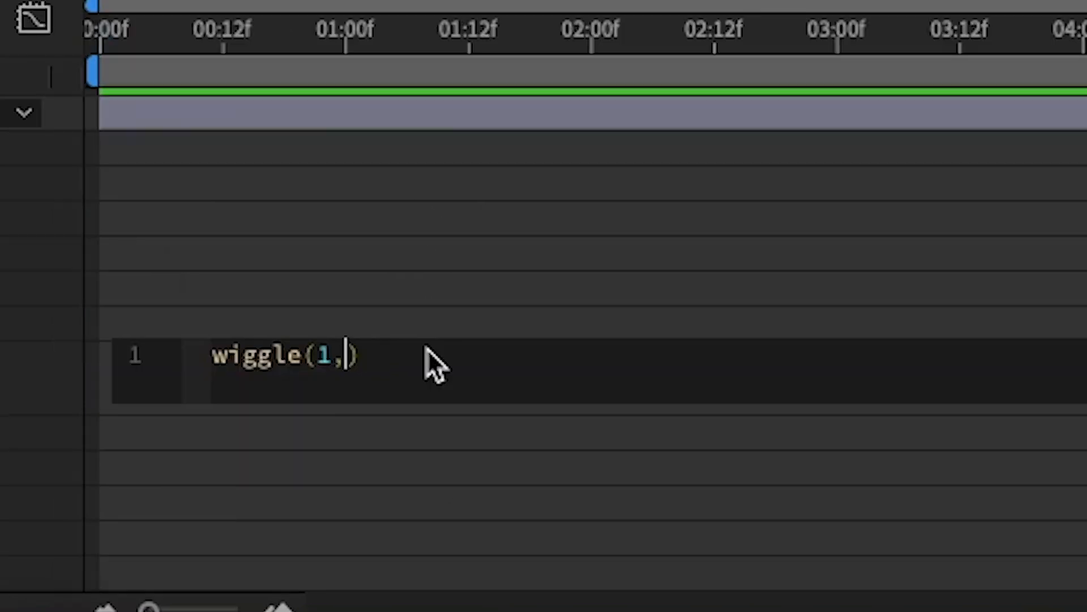
type("7")
left_click(439, 430)
key("space")
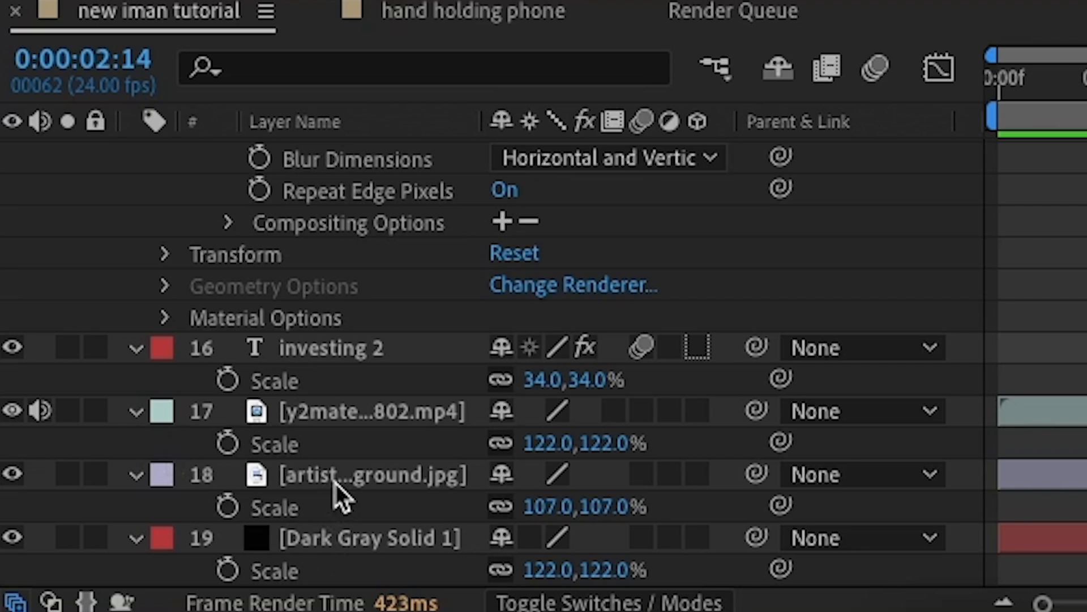
- Set the opacity of the background JPG on layer 18 to 10%
left_click(347, 484)
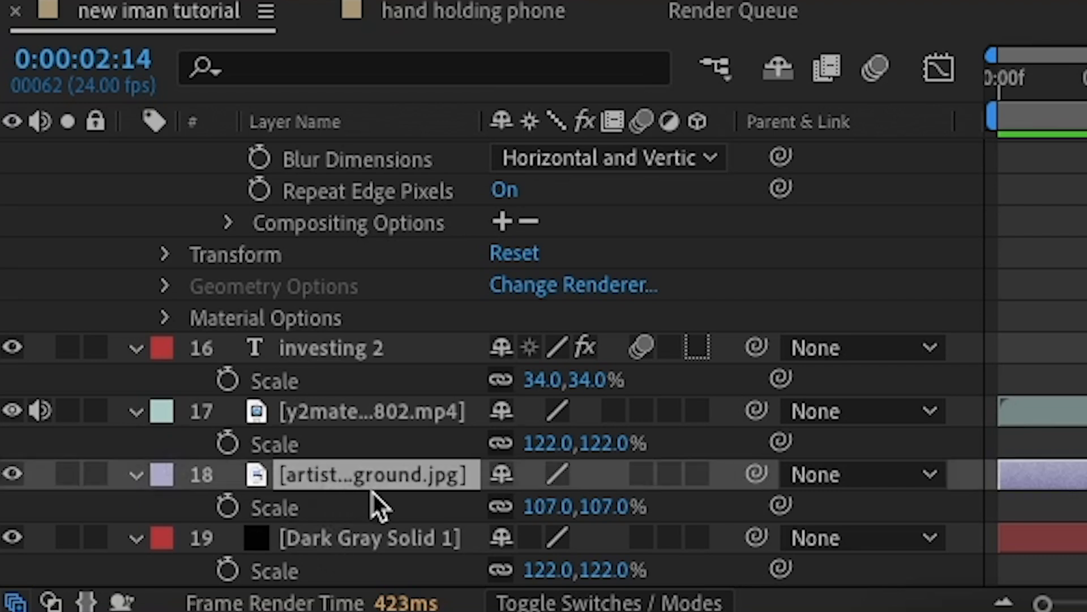
key("t")
left_click(506, 509)
type("10")
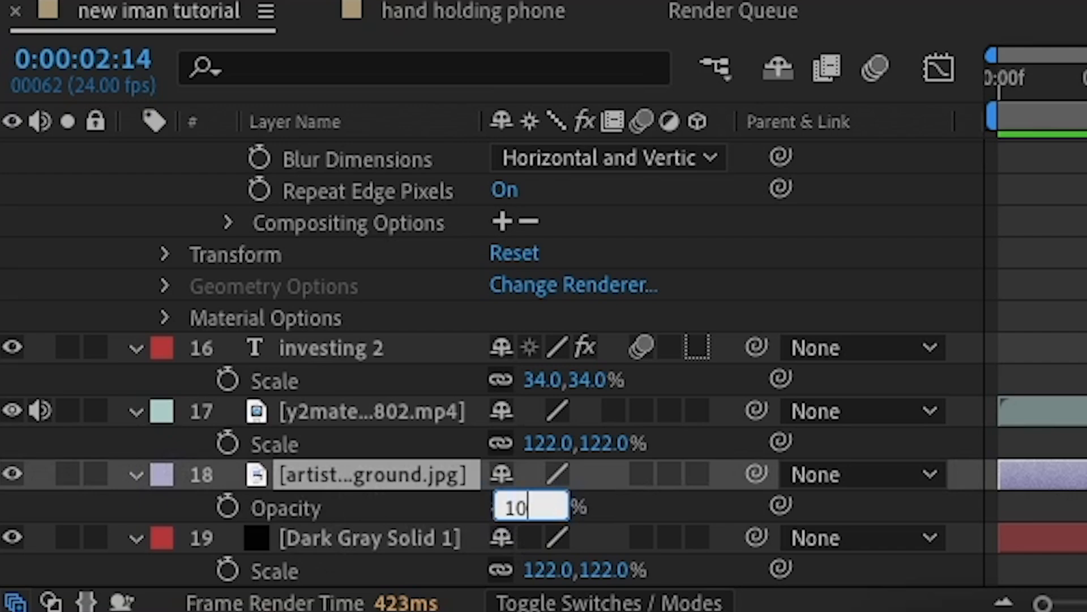
key("Return")
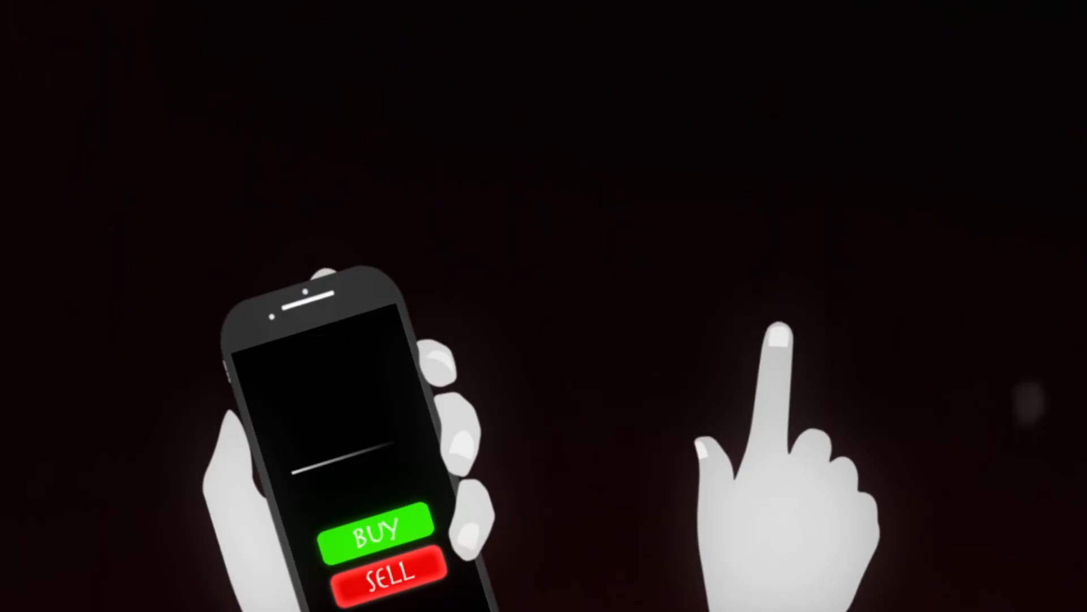